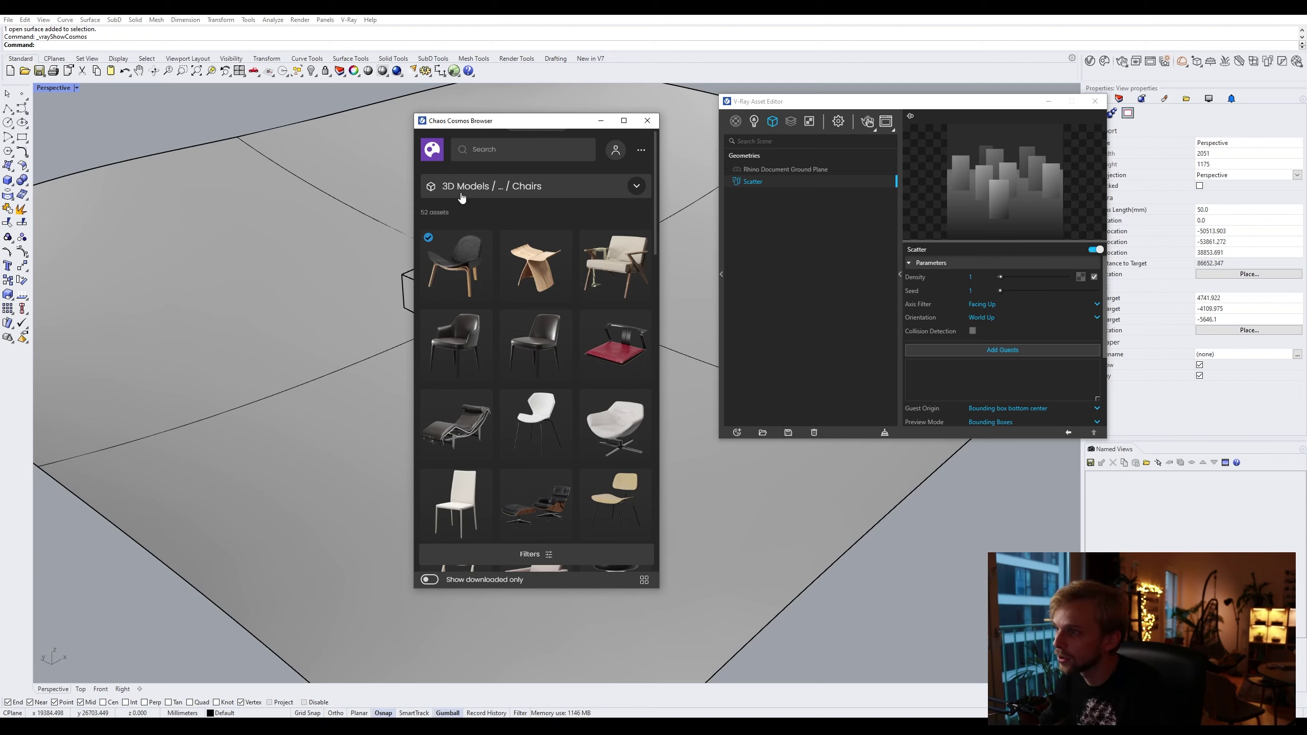
Step: Browse Cosmos to 3D Models > Vegetation > Trees and show only downloaded assets
click(530, 196)
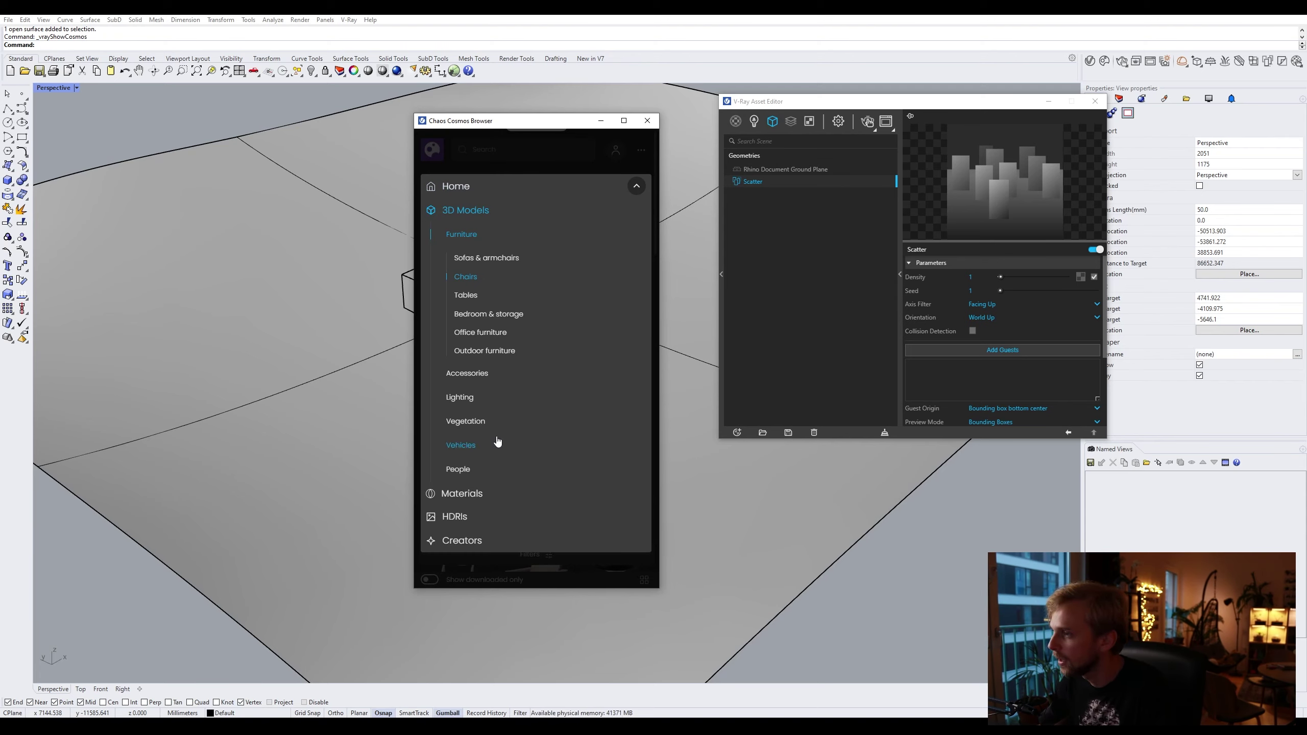
click(465, 421)
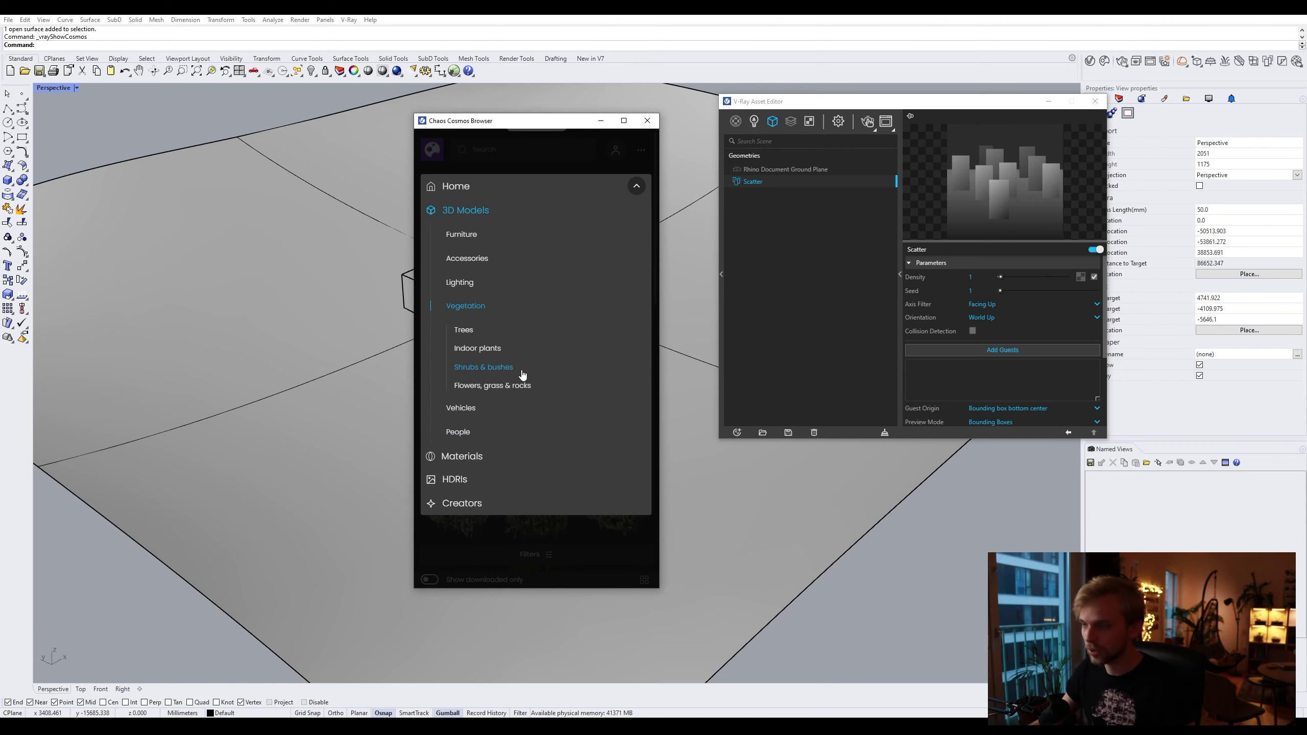
click(466, 331)
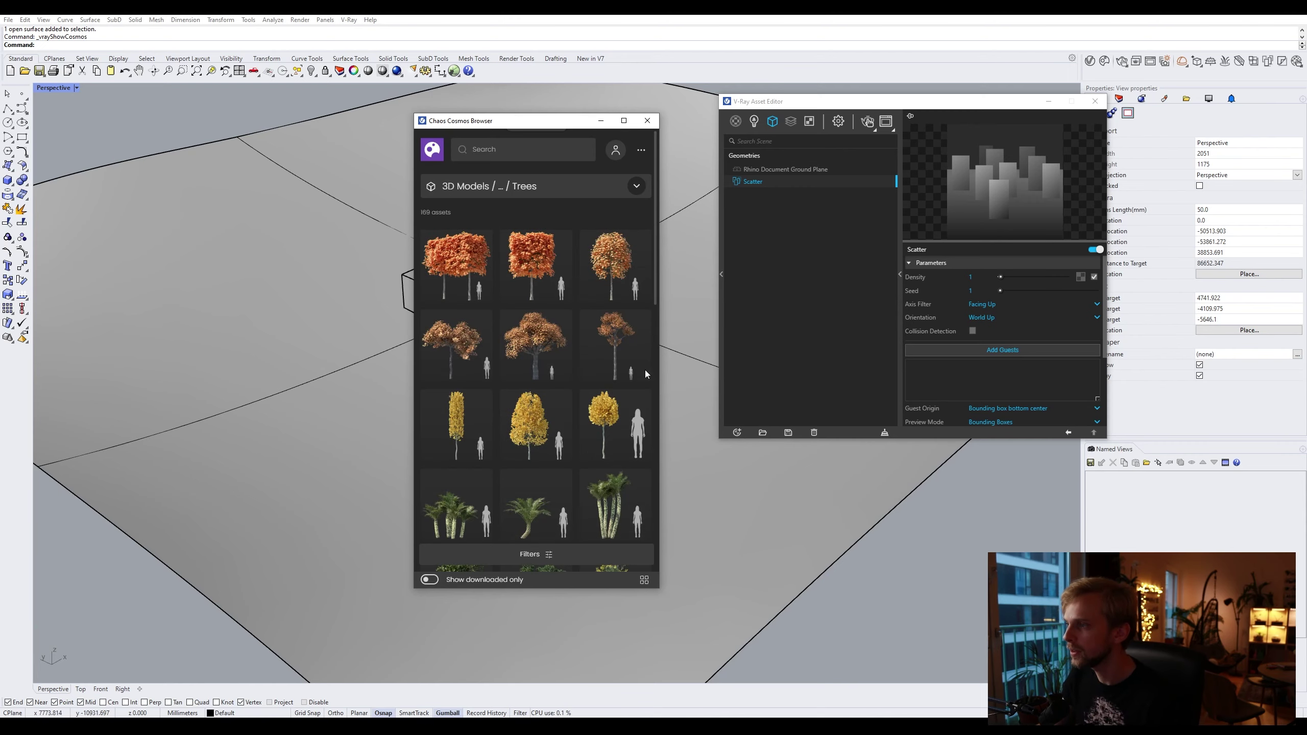
scroll(558, 401, down, 10)
scroll(559, 401, down, 10)
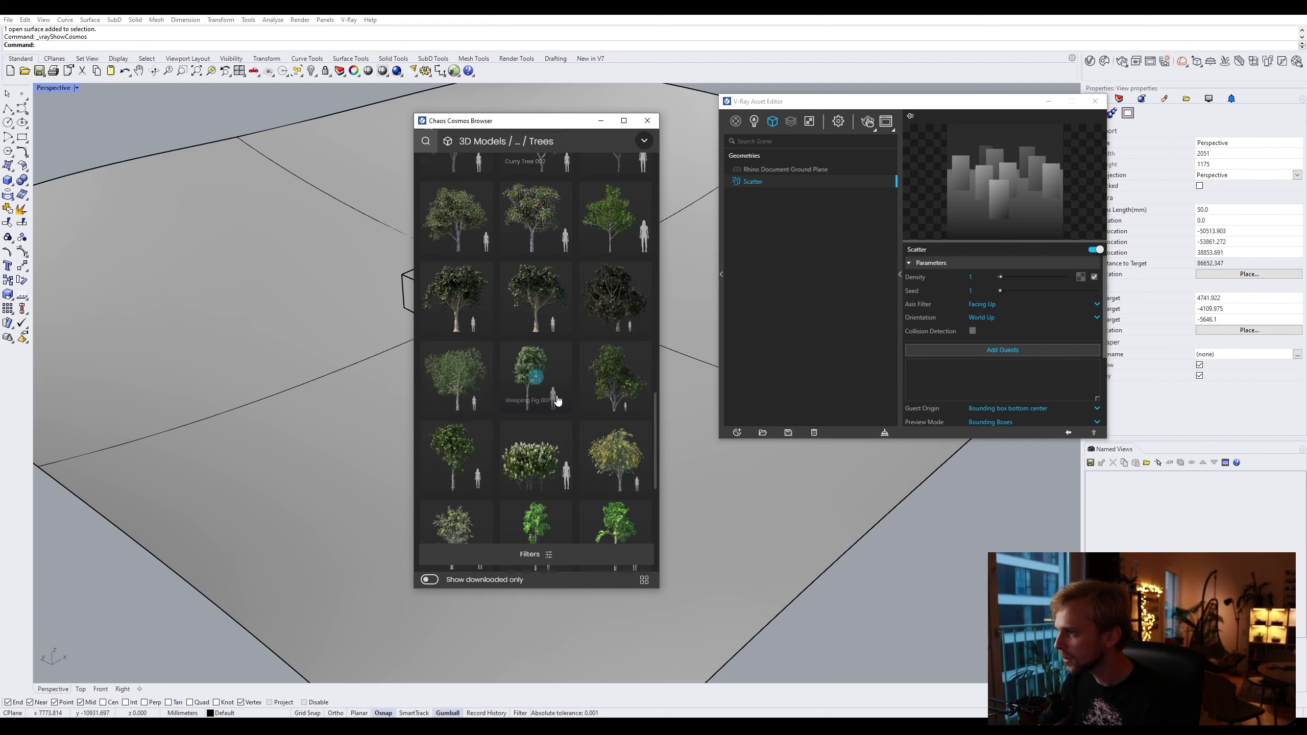
scroll(559, 401, up, 4)
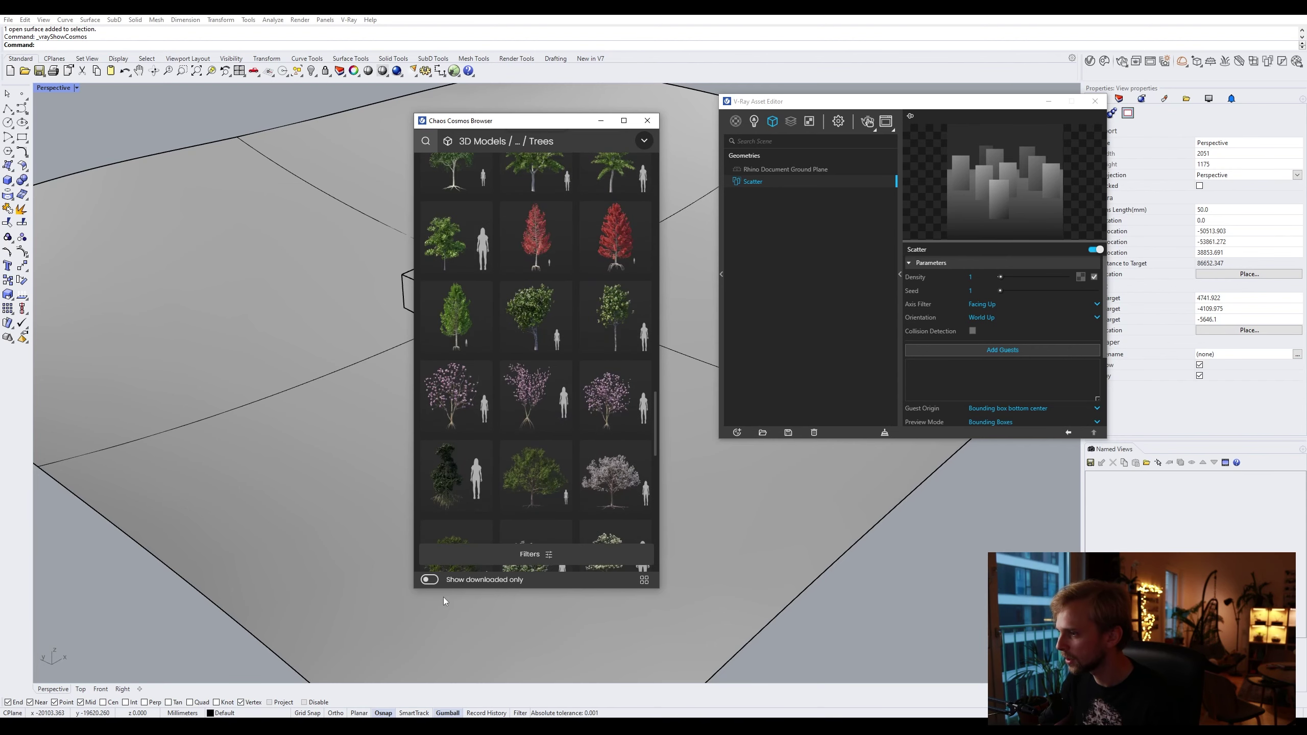
click(428, 581)
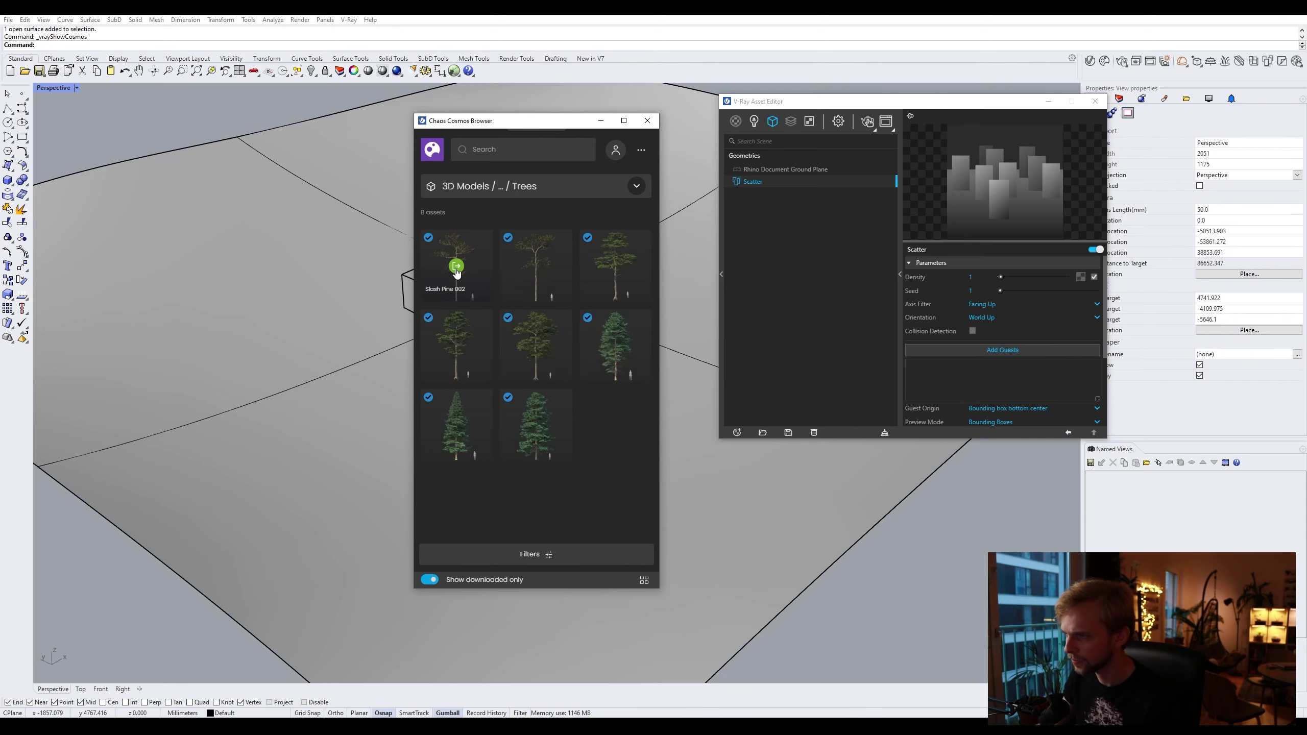
Step: Import Slash Pine 002 and Slash Pine 001 into the scene
click(457, 266)
click(154, 549)
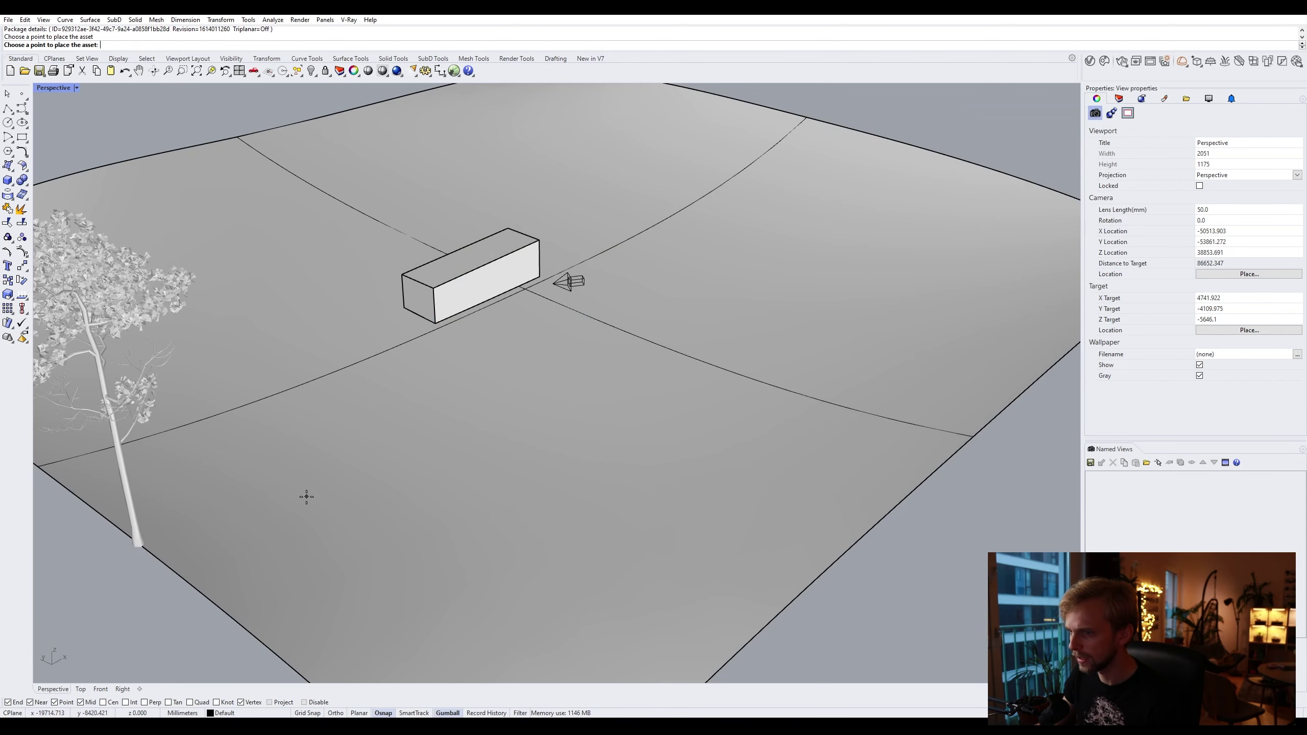
click(534, 279)
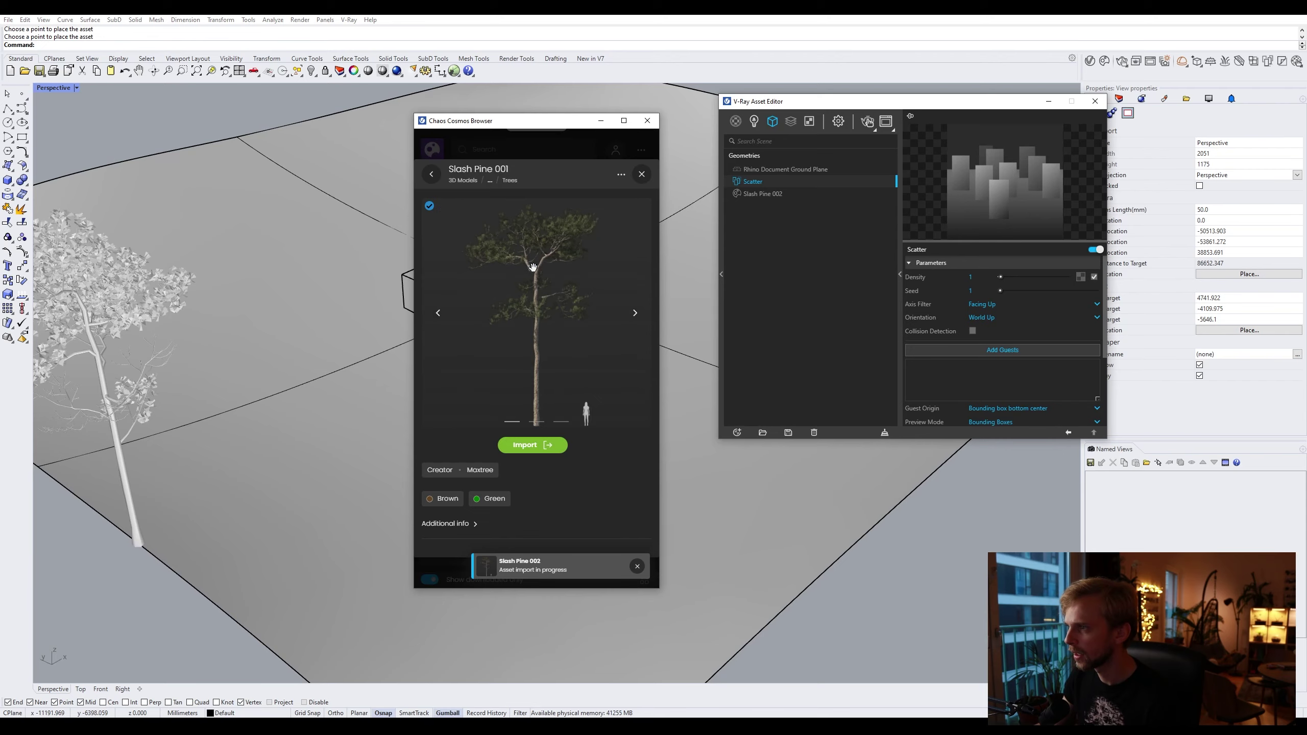
click(533, 414)
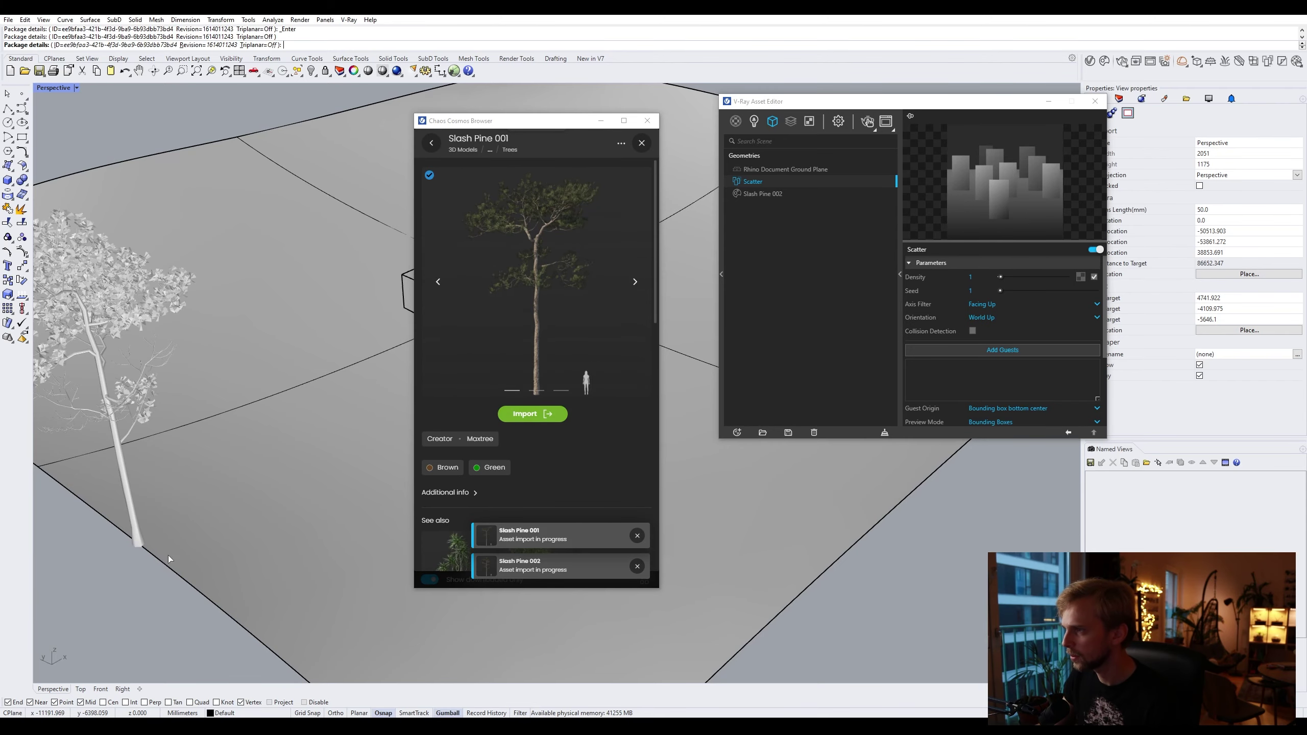
key(Escape)
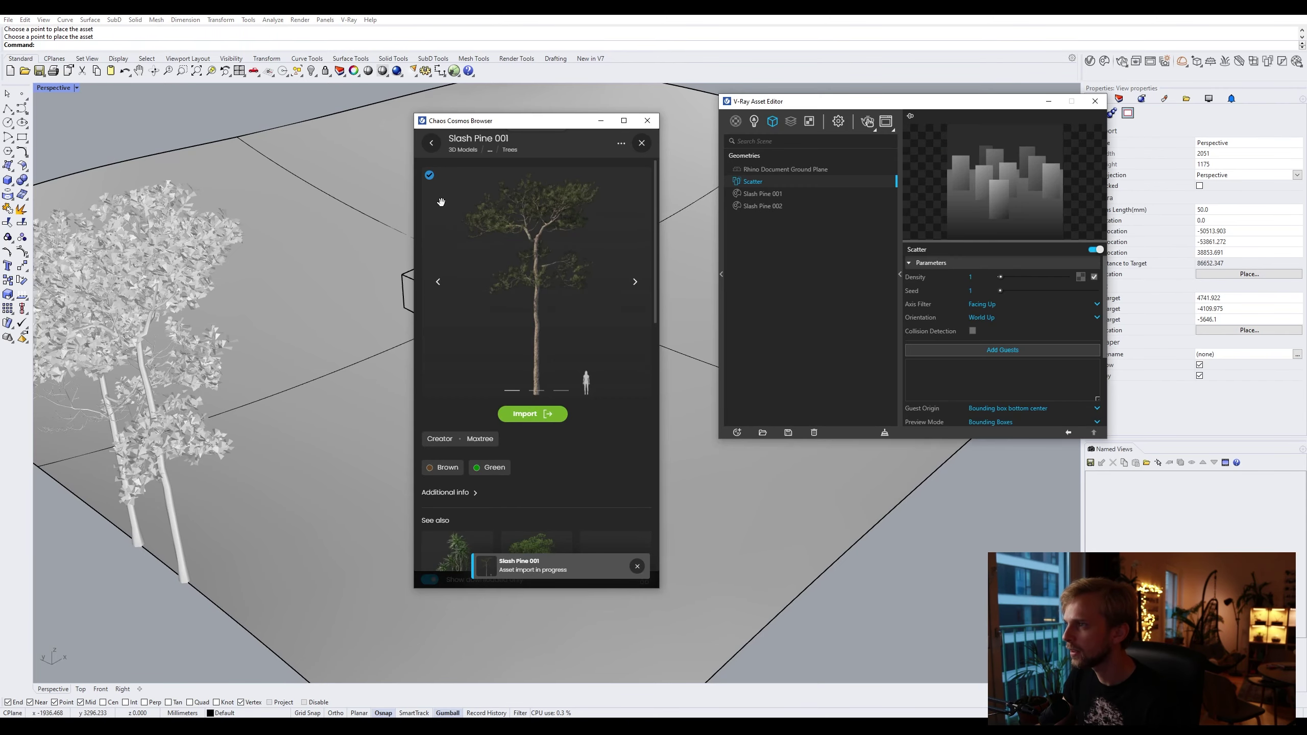
click(432, 149)
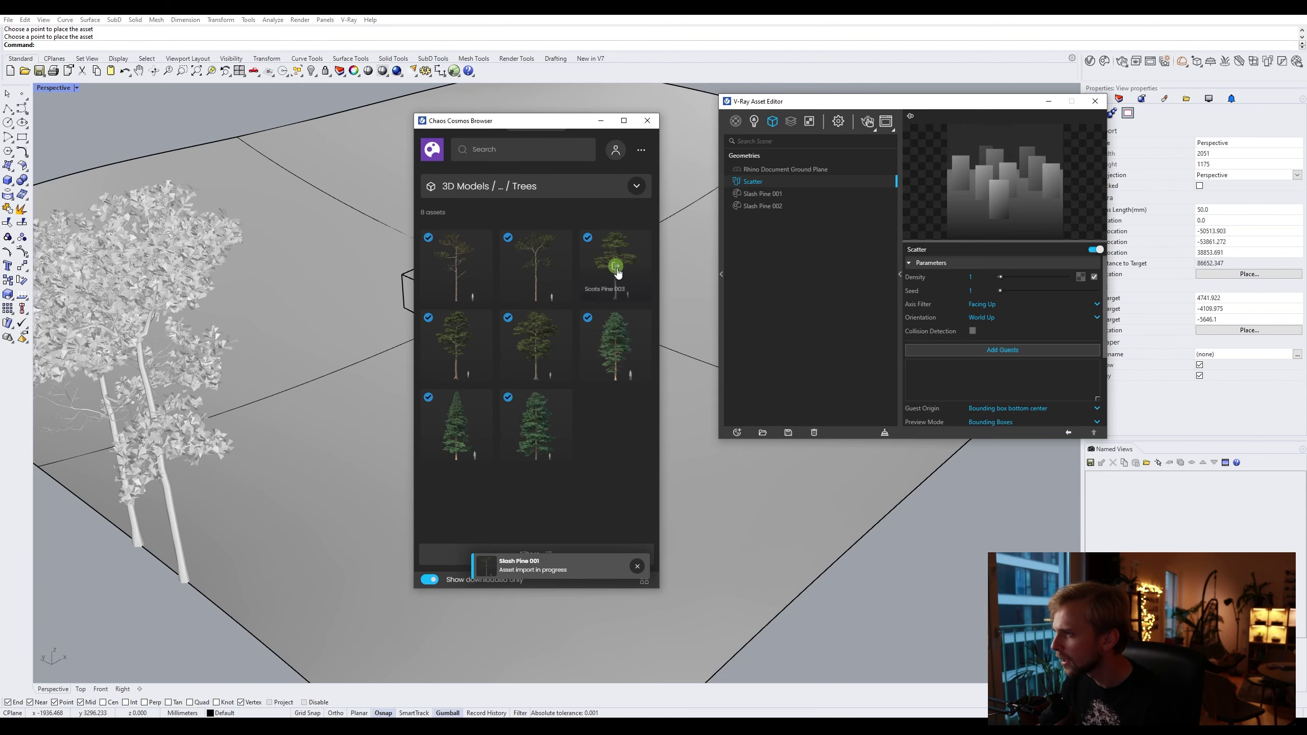
Step: Import Scots Pine 003, 002 and 001 and place each on the ground
click(615, 269)
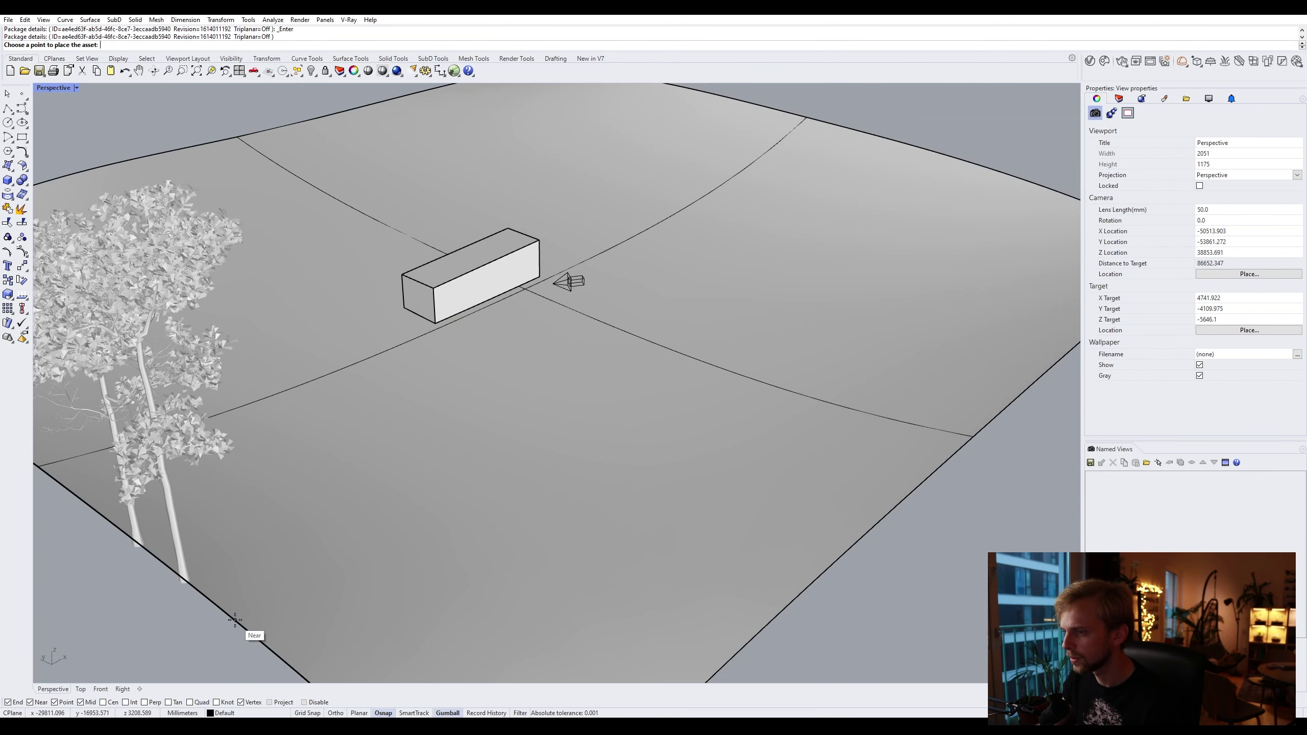
click(221, 611)
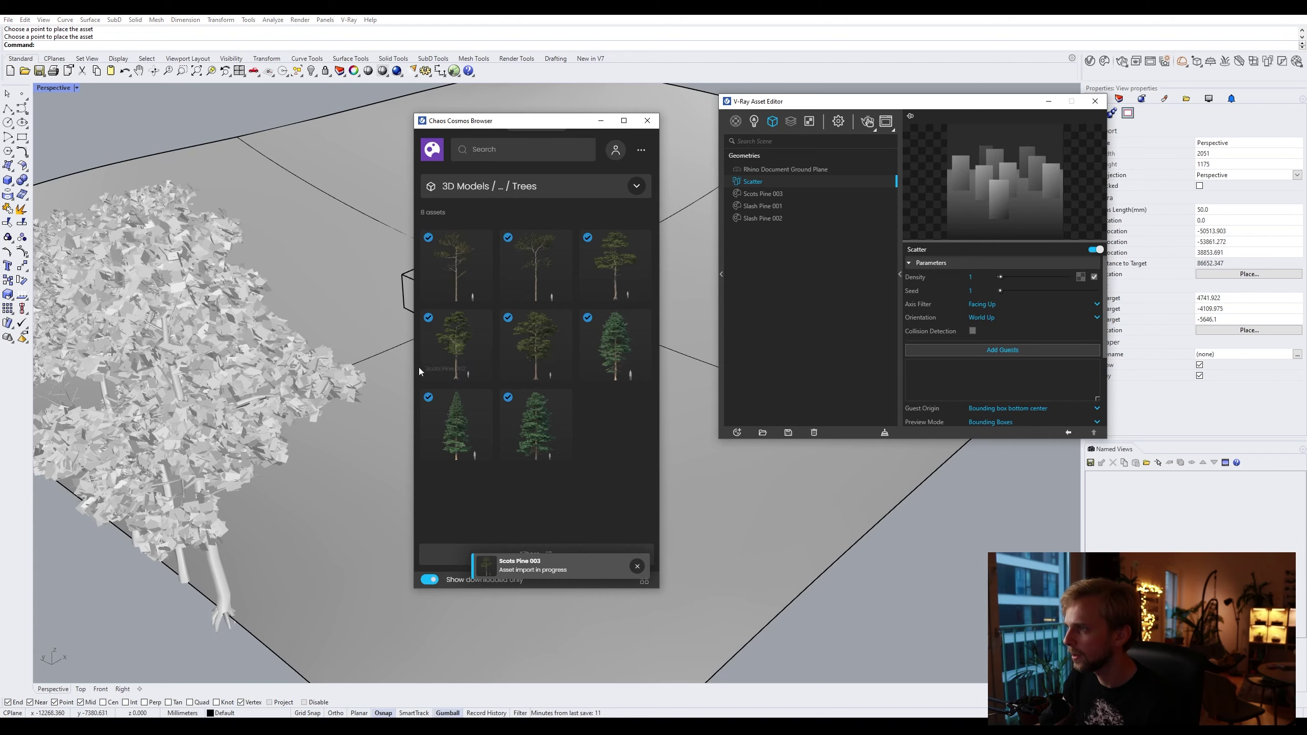
click(457, 348)
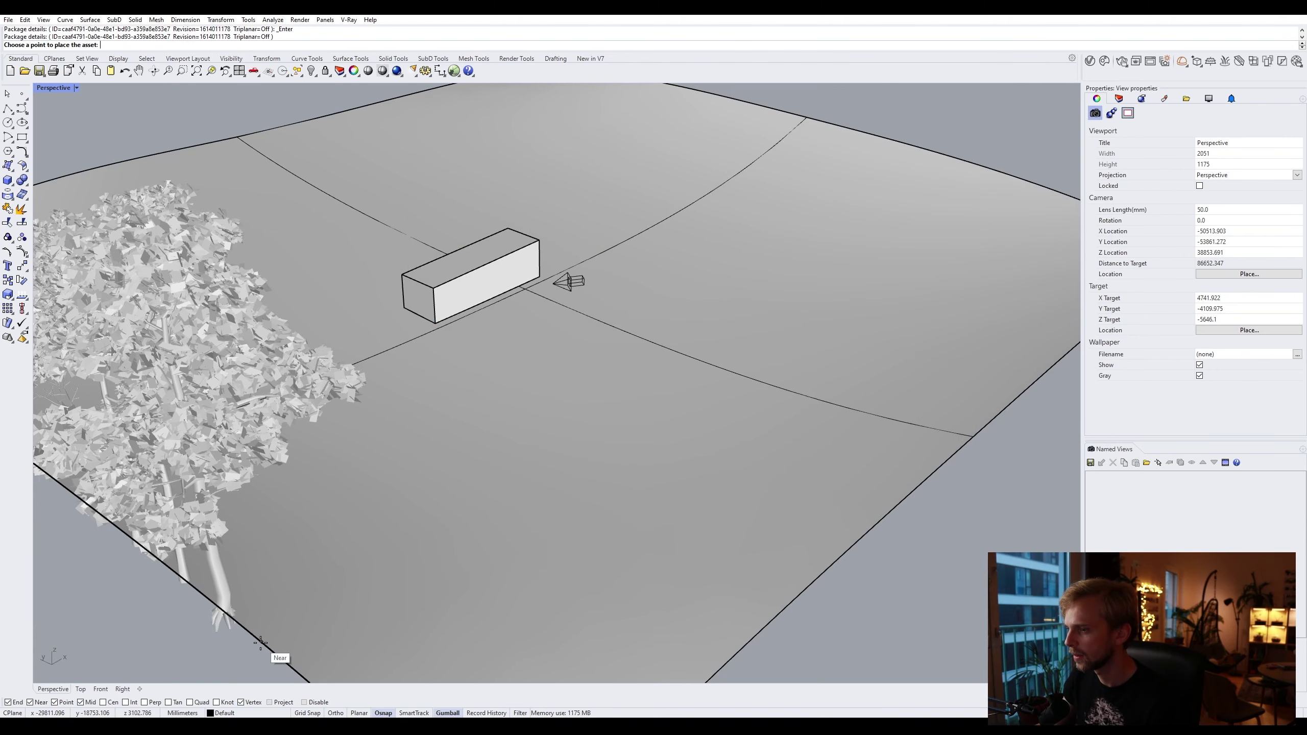
click(261, 647)
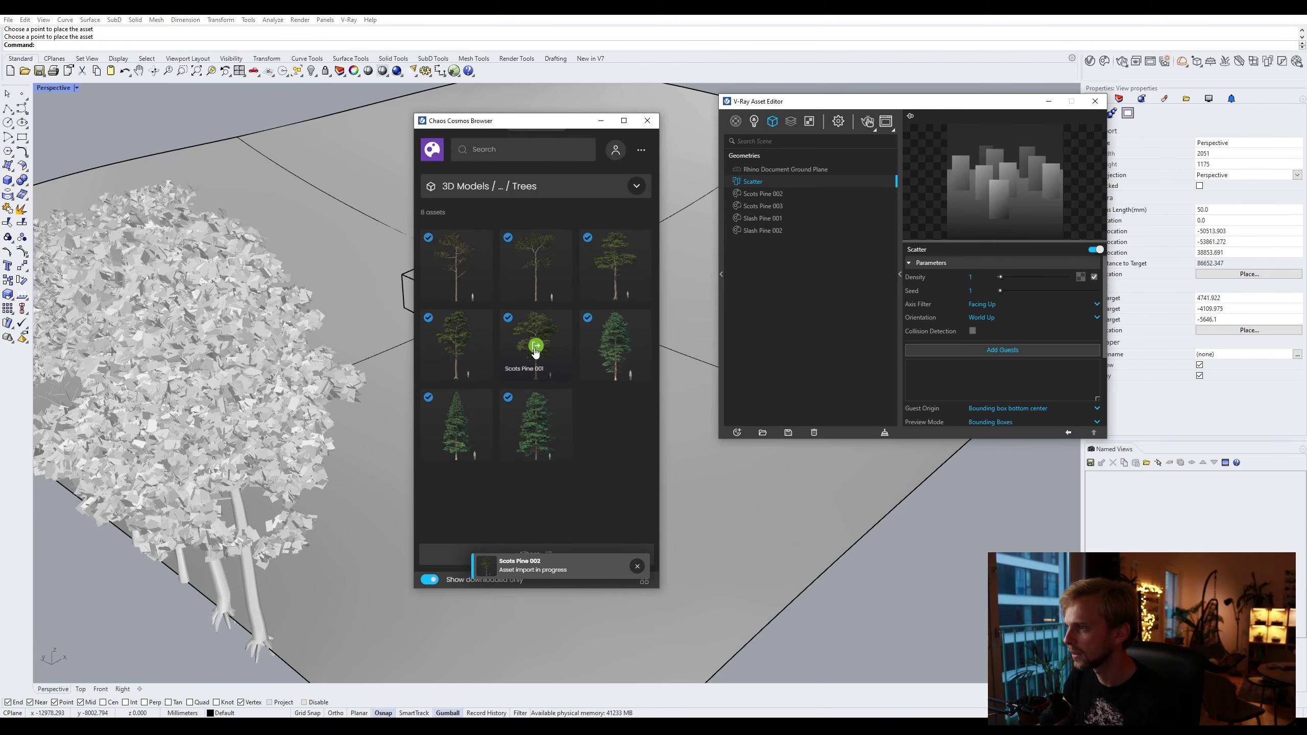
click(536, 345)
click(570, 280)
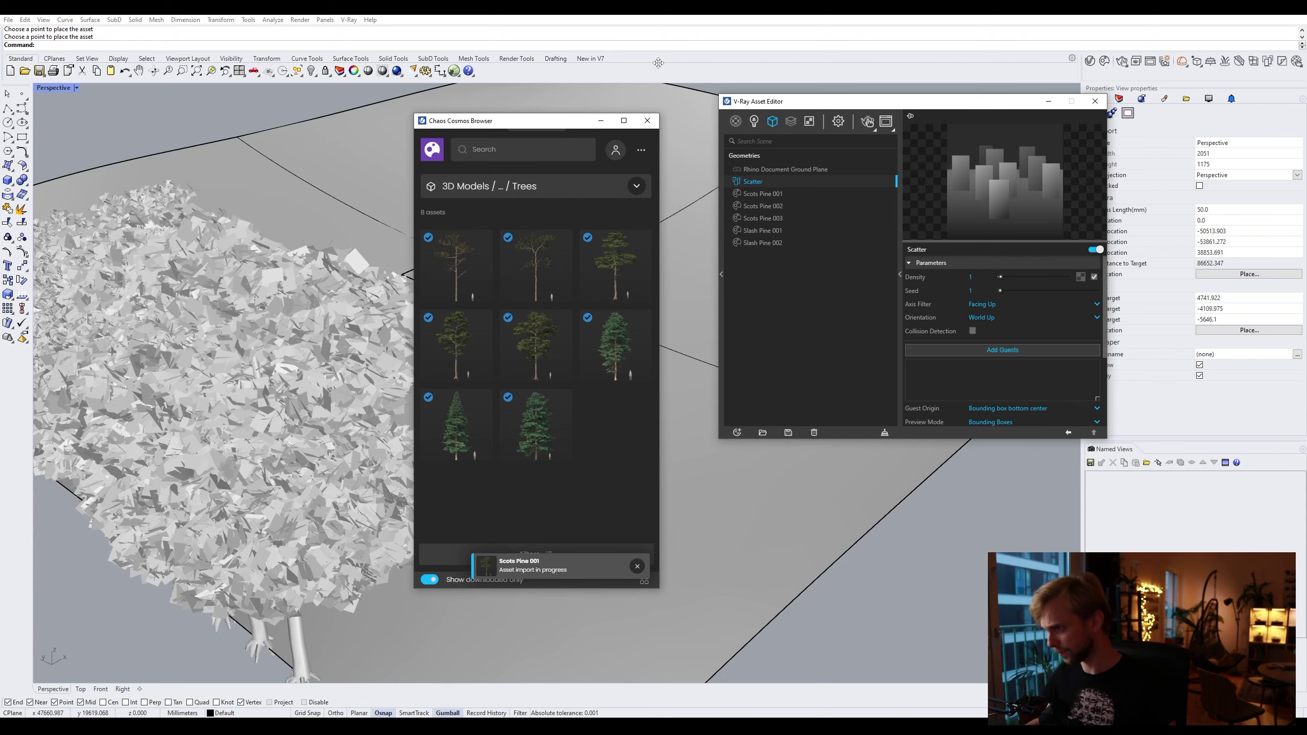
Step: Close the Cosmos browser and orbit the viewport to inspect the placed pines
click(648, 122)
scroll(532, 372, down, 5)
right_drag(583, 371, 525, 336)
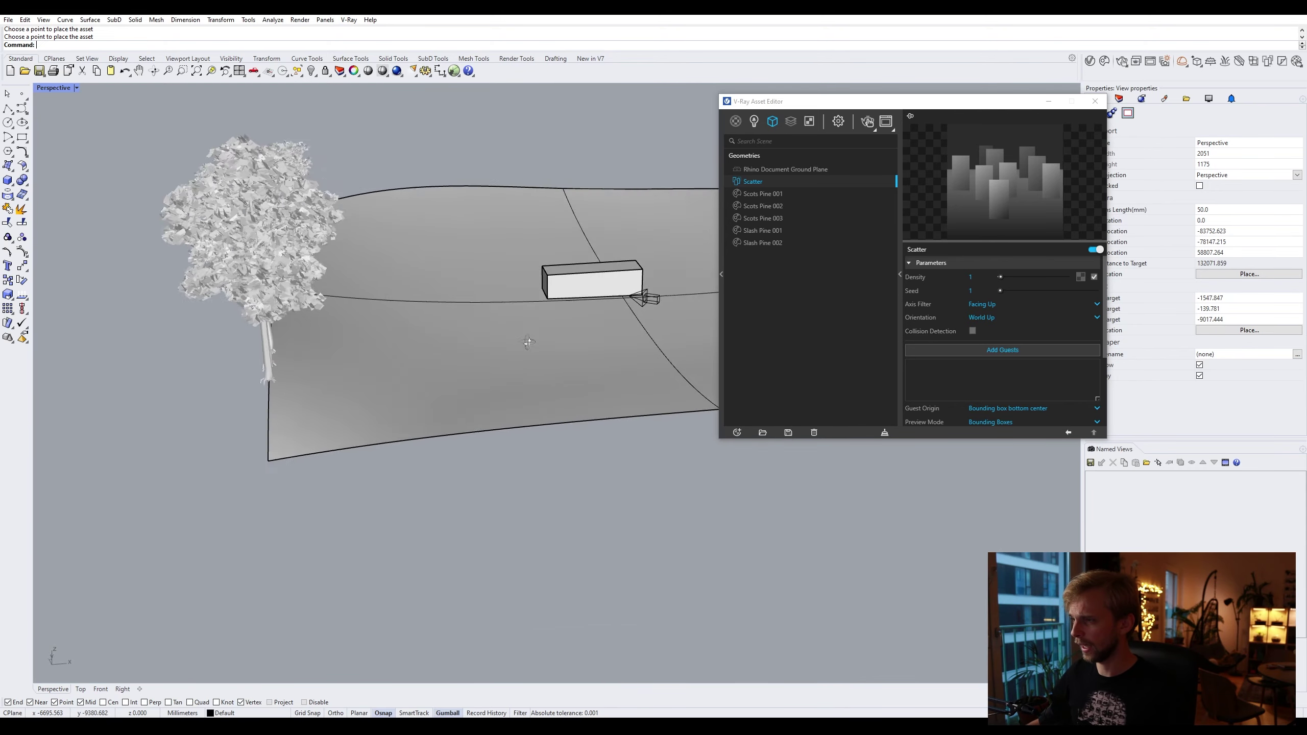
scroll(317, 282, up, 5)
scroll(317, 282, down, 3)
right_drag(294, 267, 418, 387)
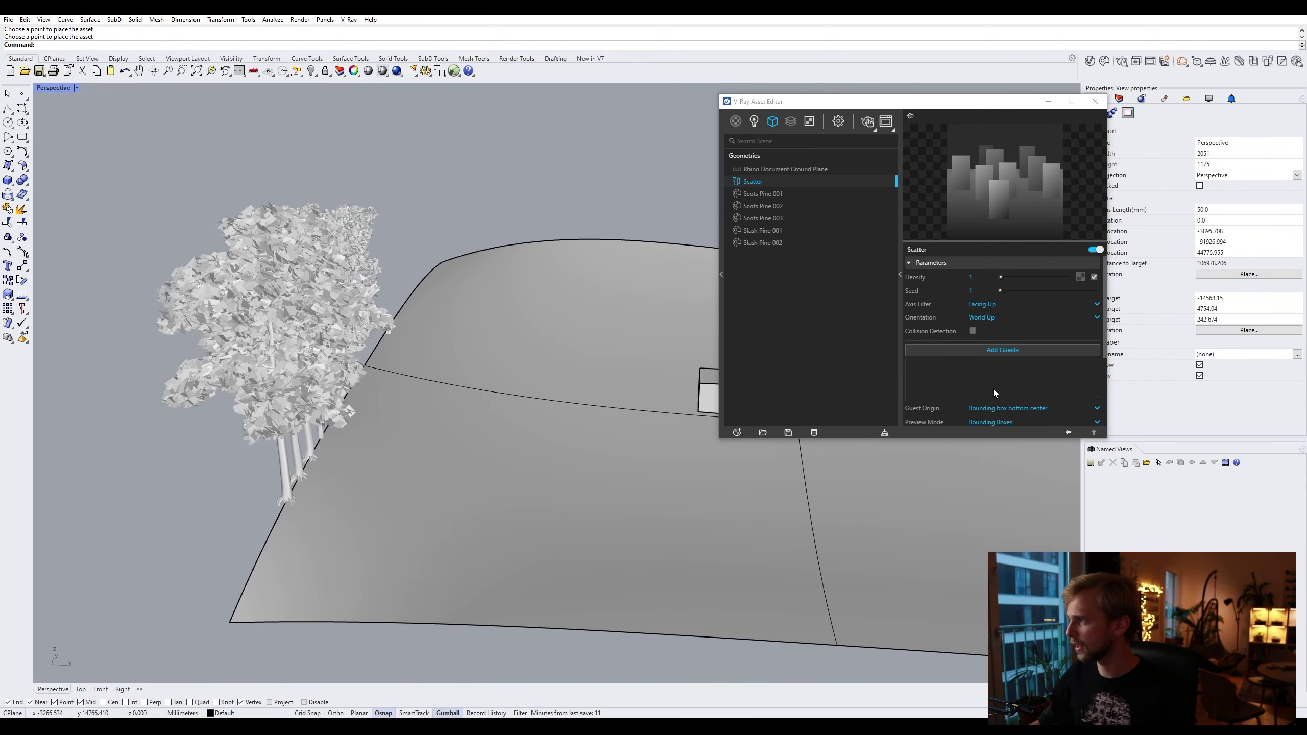
drag(967, 104, 725, 55)
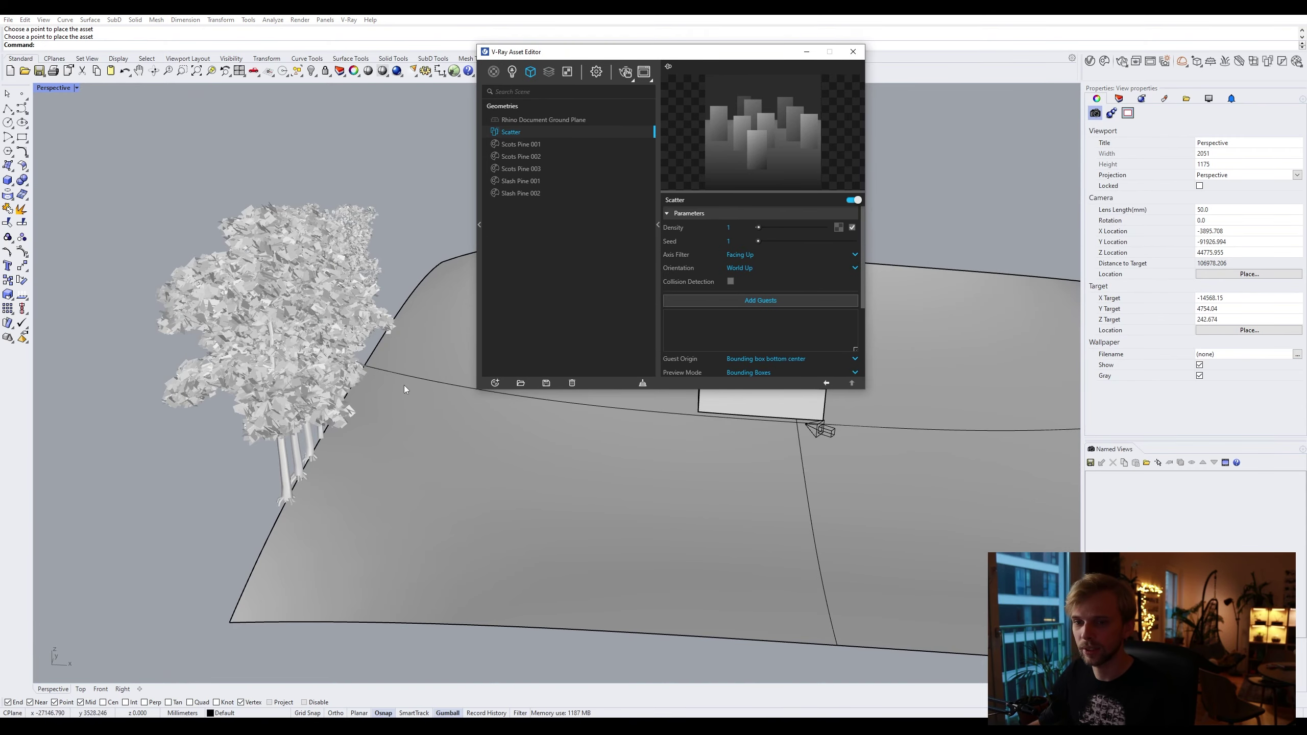
scroll(297, 363, down, 4)
scroll(250, 304, up, 2)
scroll(253, 305, down, 2)
right_drag(253, 304, 333, 296)
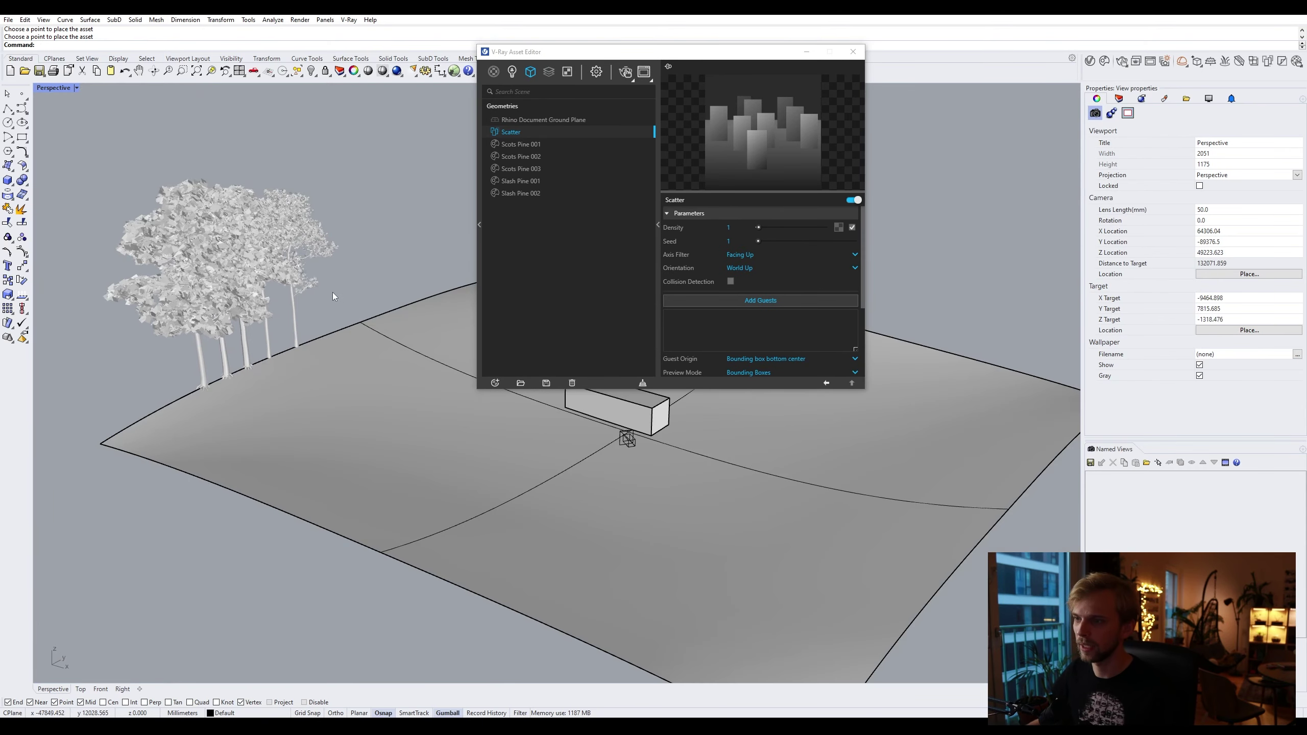
click(520, 193)
scroll(468, 395, up, 3)
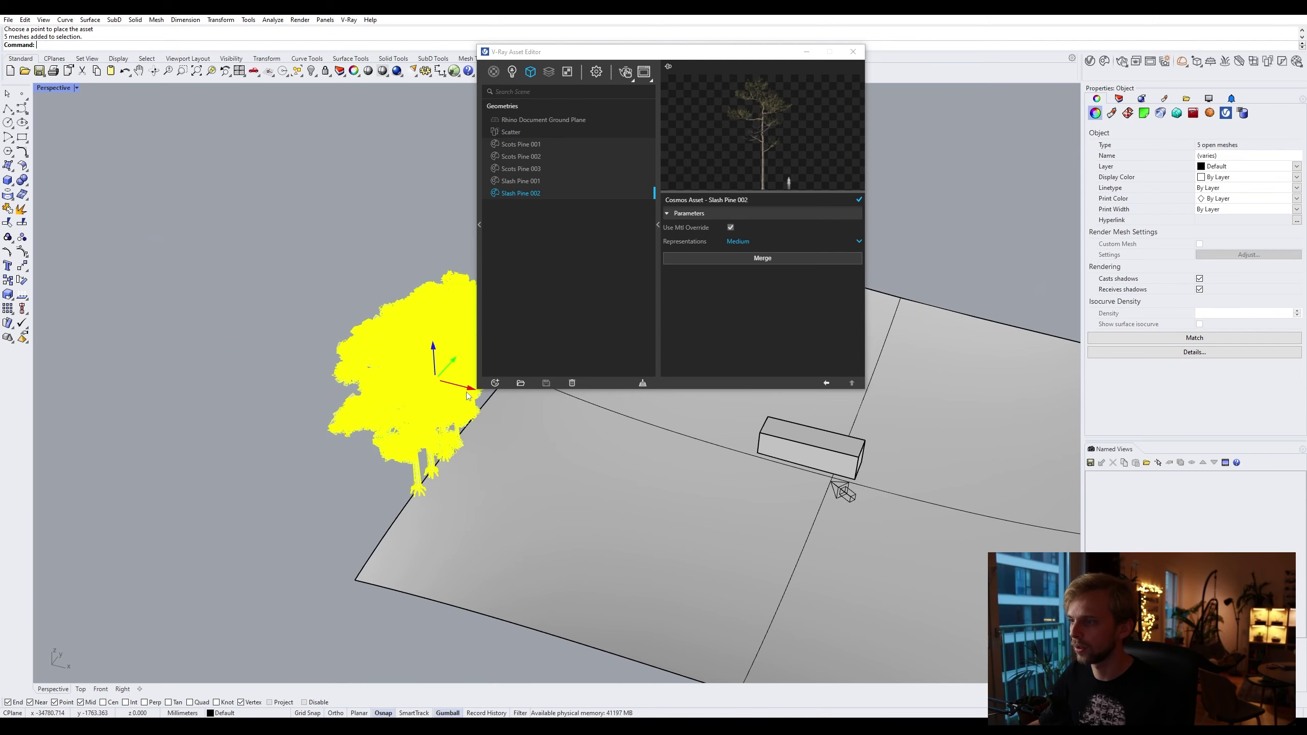
click(469, 395)
right_drag(468, 396, 376, 420)
scroll(376, 419, up, 5)
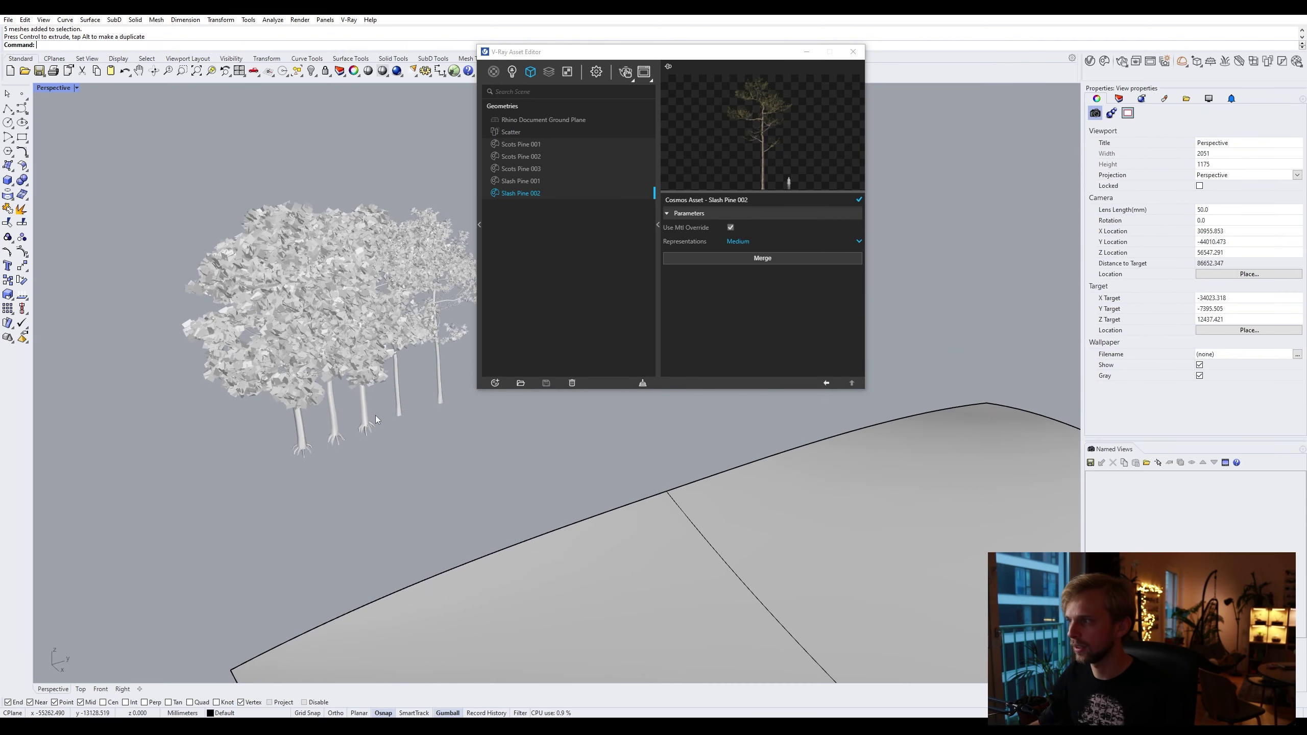
Step: Add all five pine trees as guest objects of the V-Ray Scatter
click(512, 133)
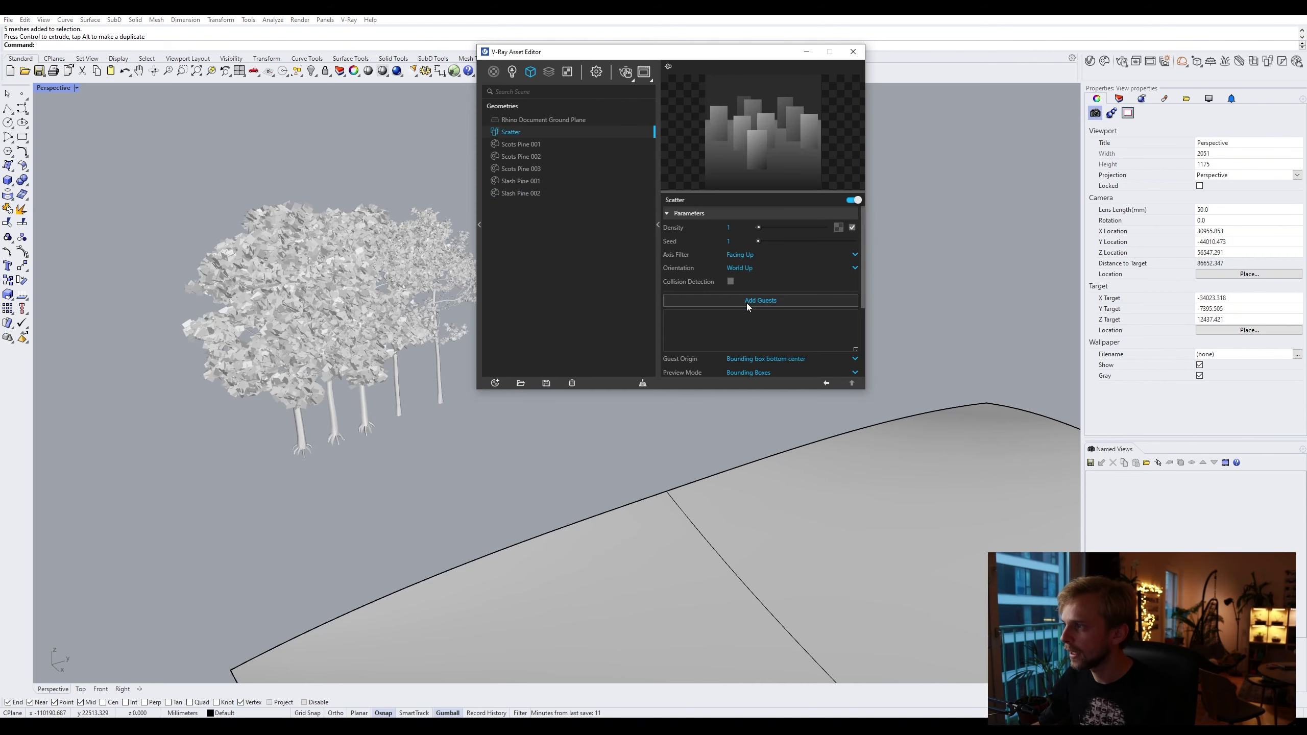
click(748, 303)
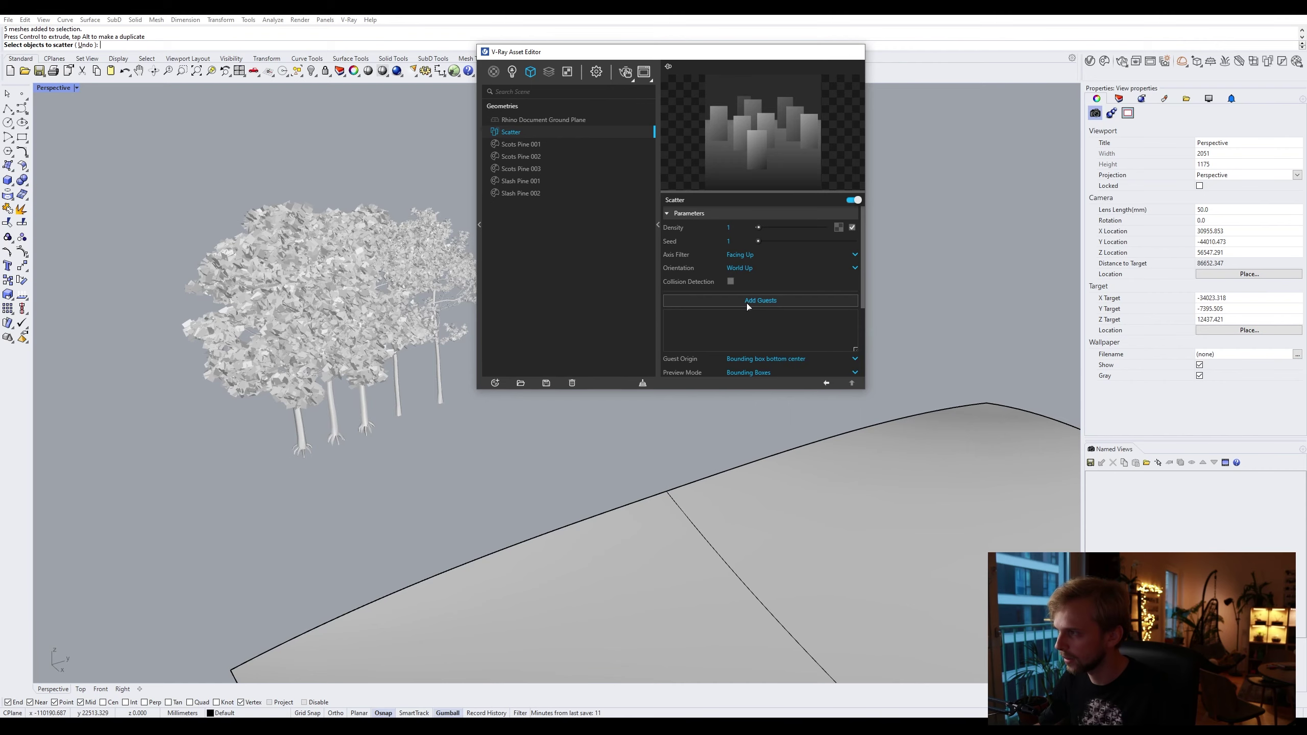
drag(500, 453, 172, 173)
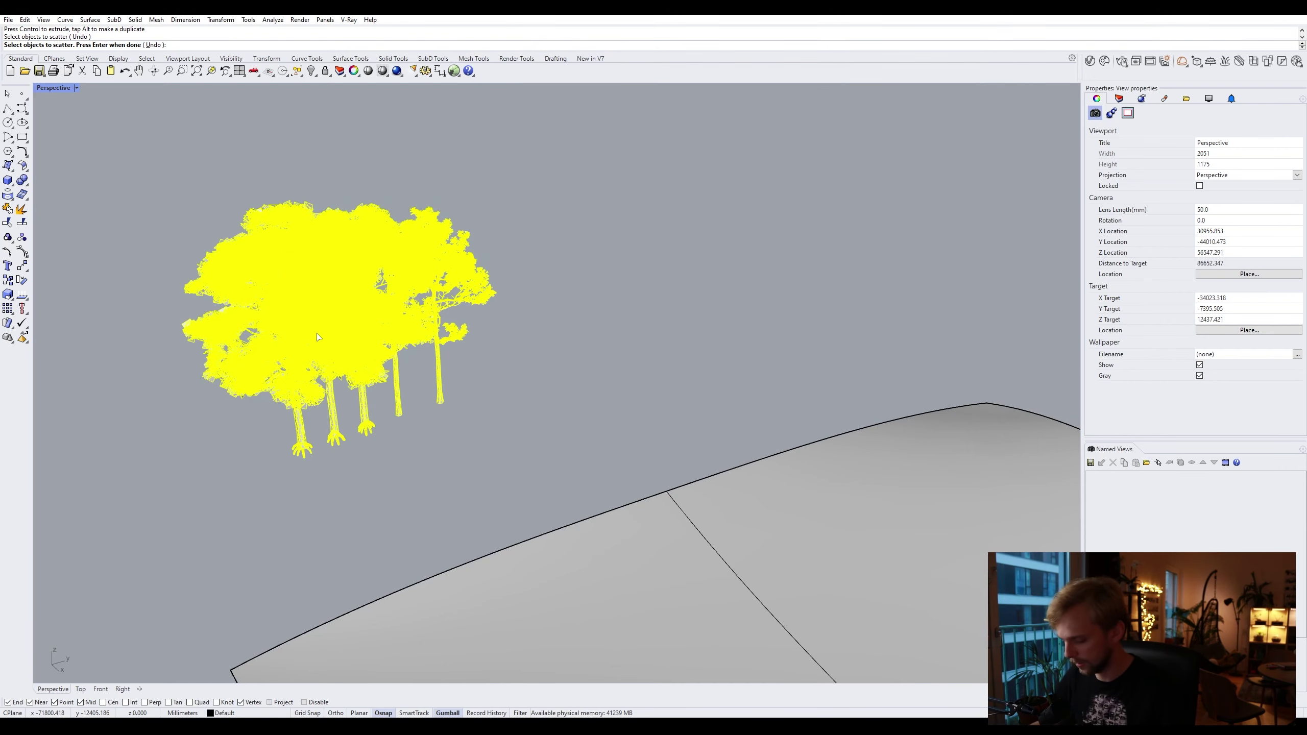
key(Return)
right_drag(205, 391, 305, 449)
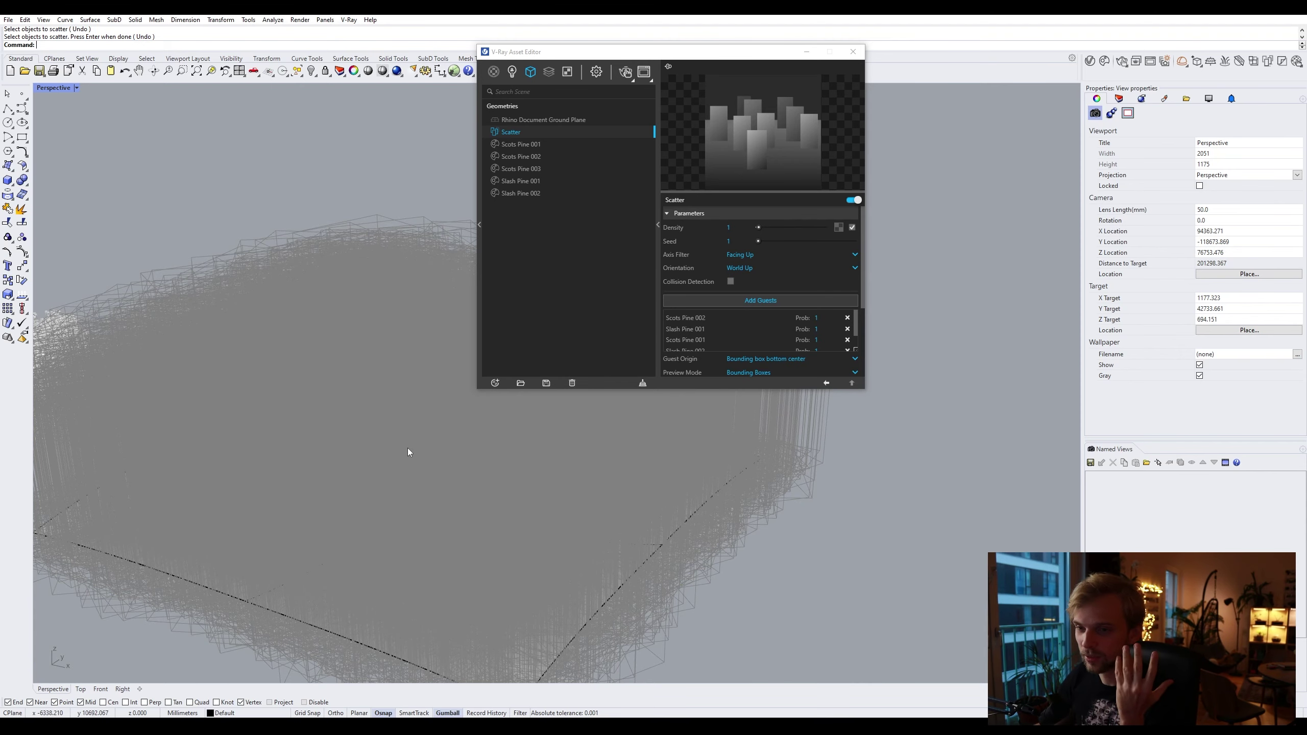
Step: Render the scattered pine forest interactively from a lower camera, then return to Scatter settings
click(625, 73)
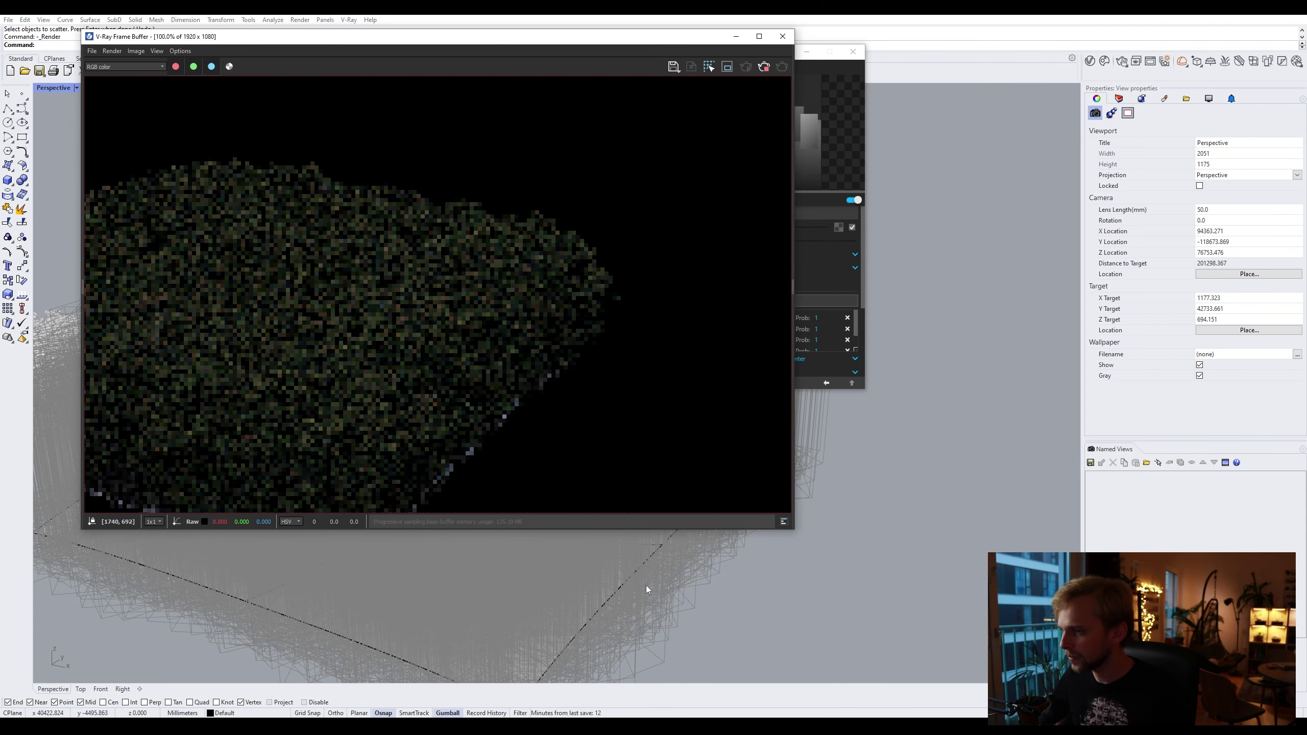
scroll(699, 599, down, 2)
right_drag(683, 585, 849, 483)
right_drag(922, 371, 875, 526)
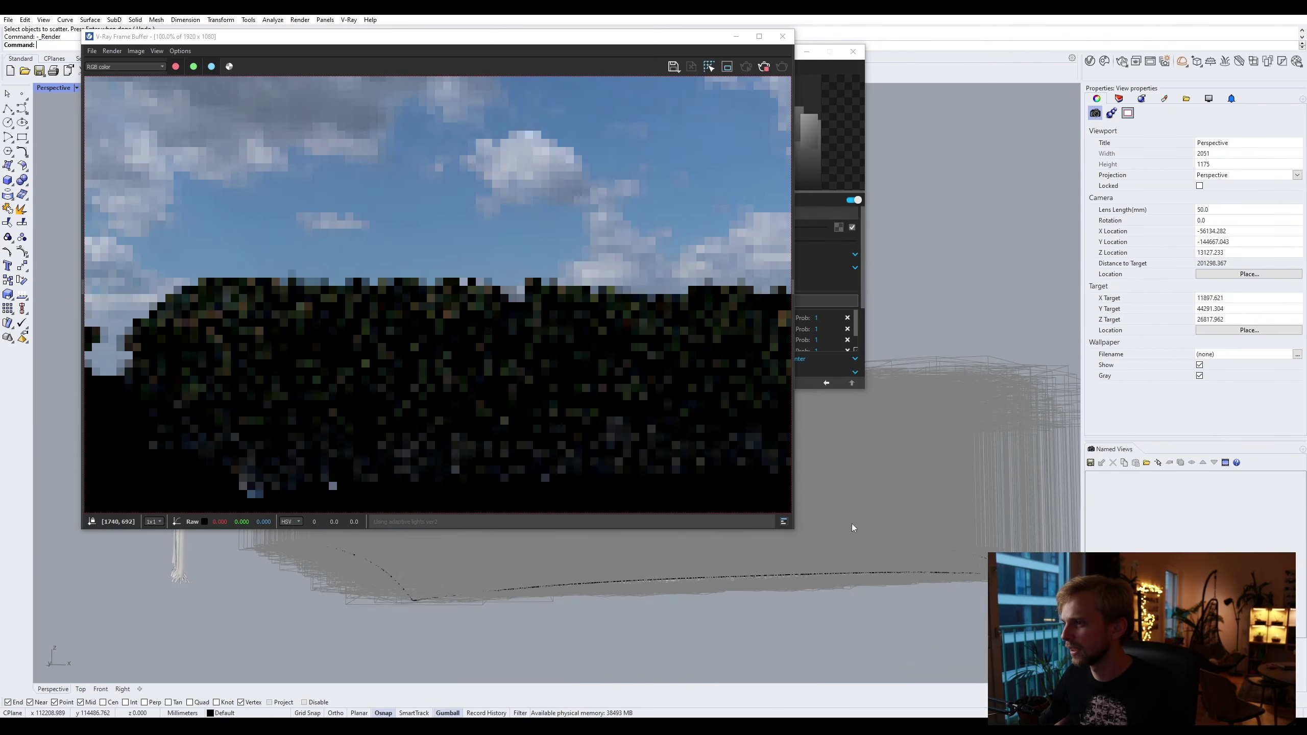
scroll(852, 523, up, 3)
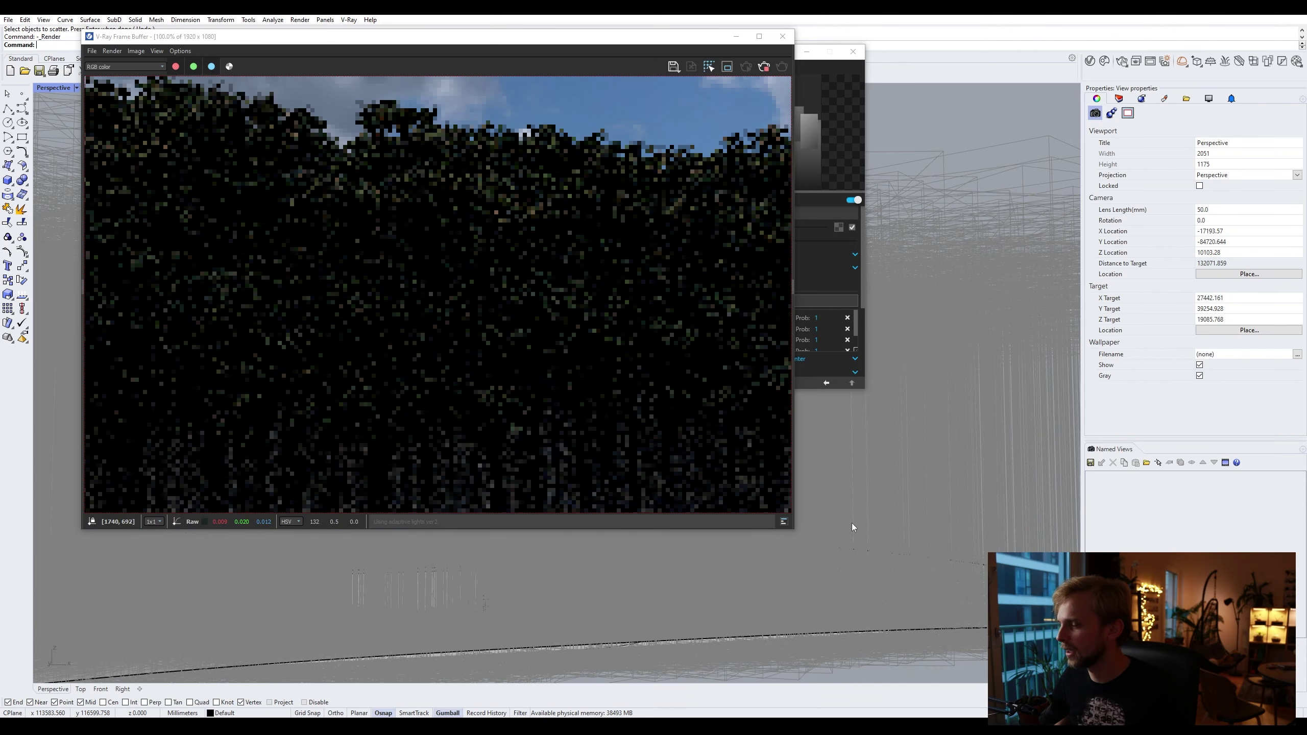
click(865, 274)
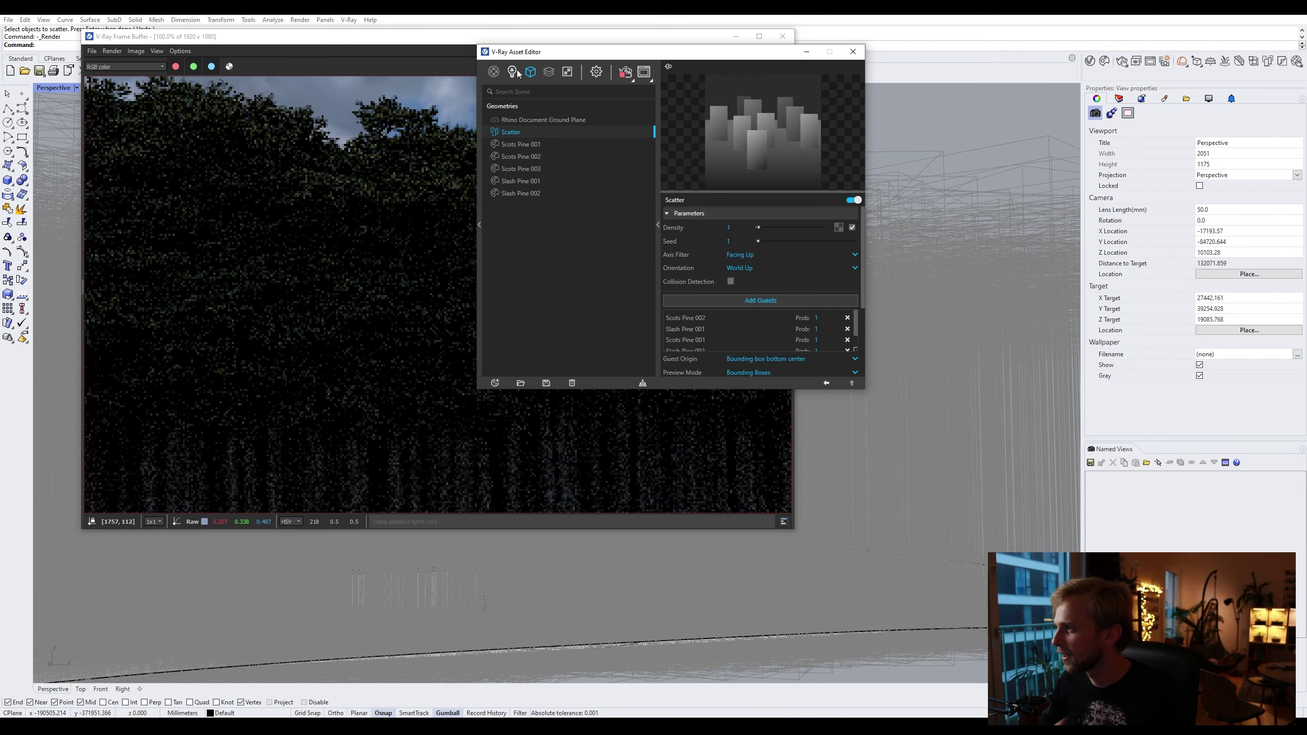
Step: Set the camera Exposure Value to 14 and move the Asset Editor aside
click(596, 71)
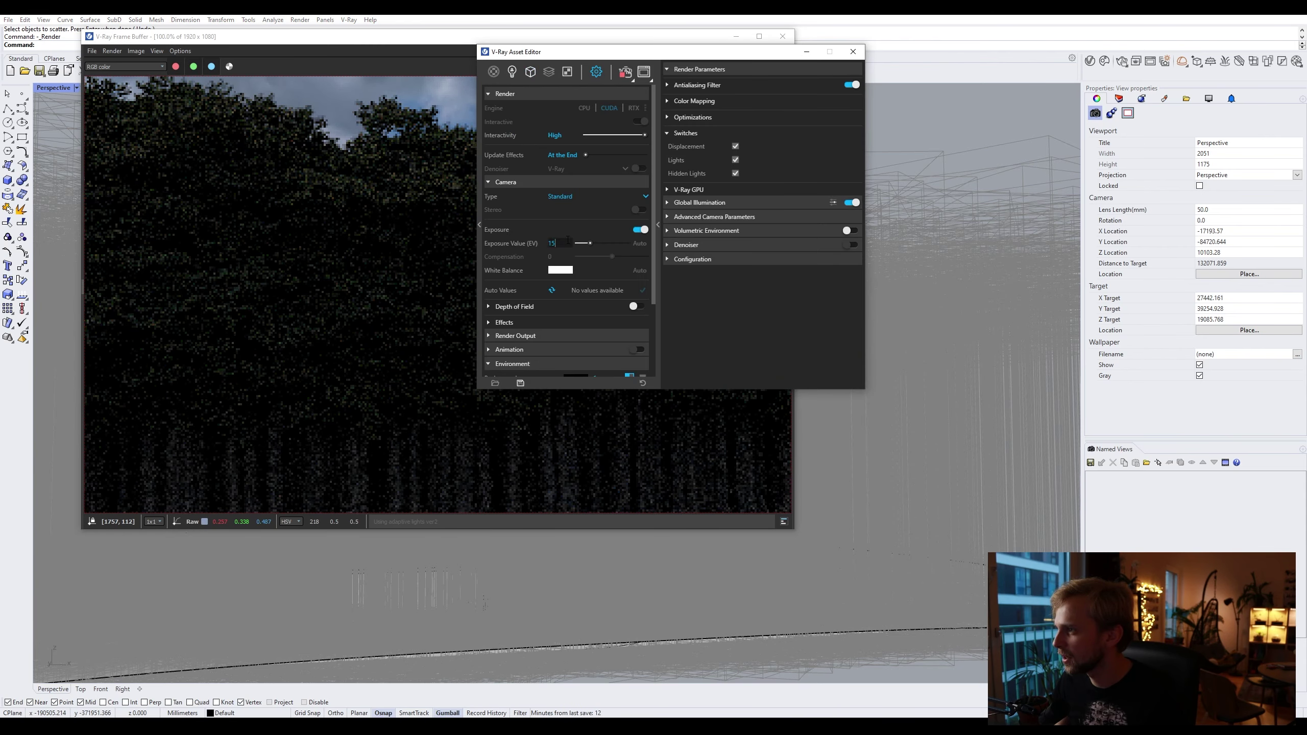
text(14)
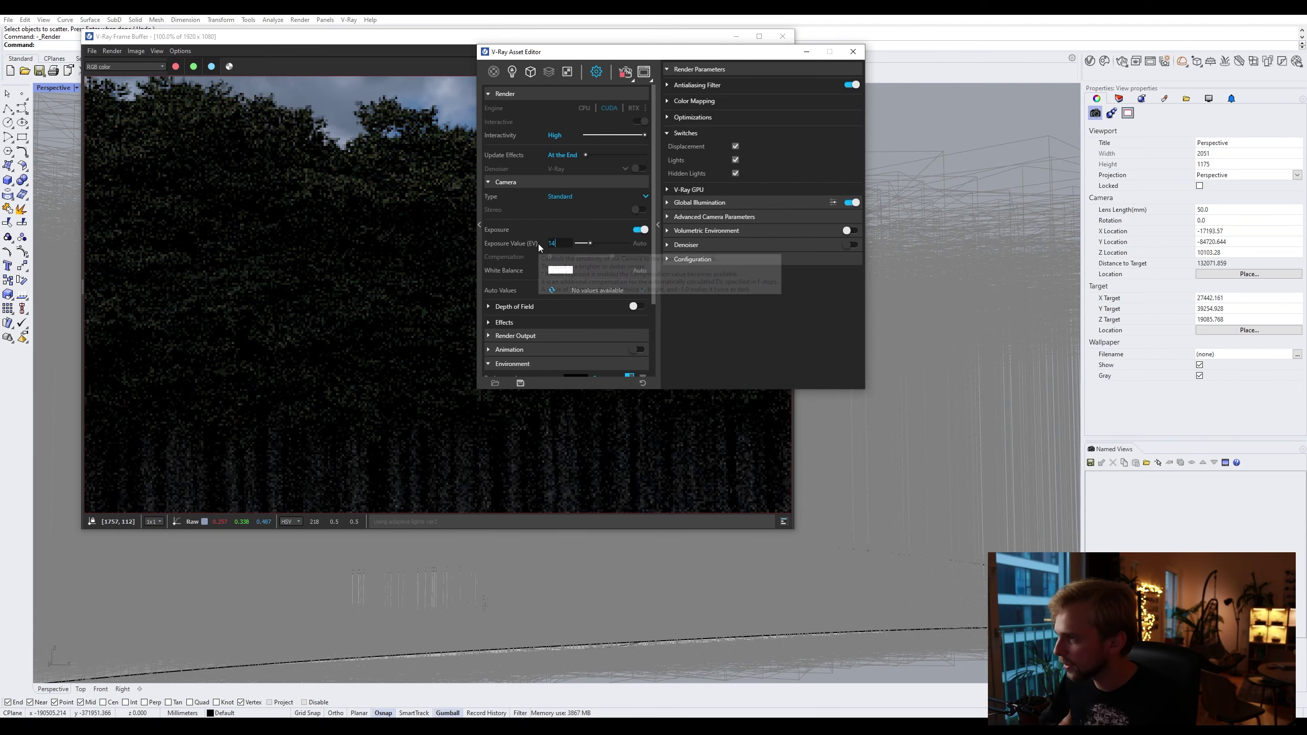
key(Return)
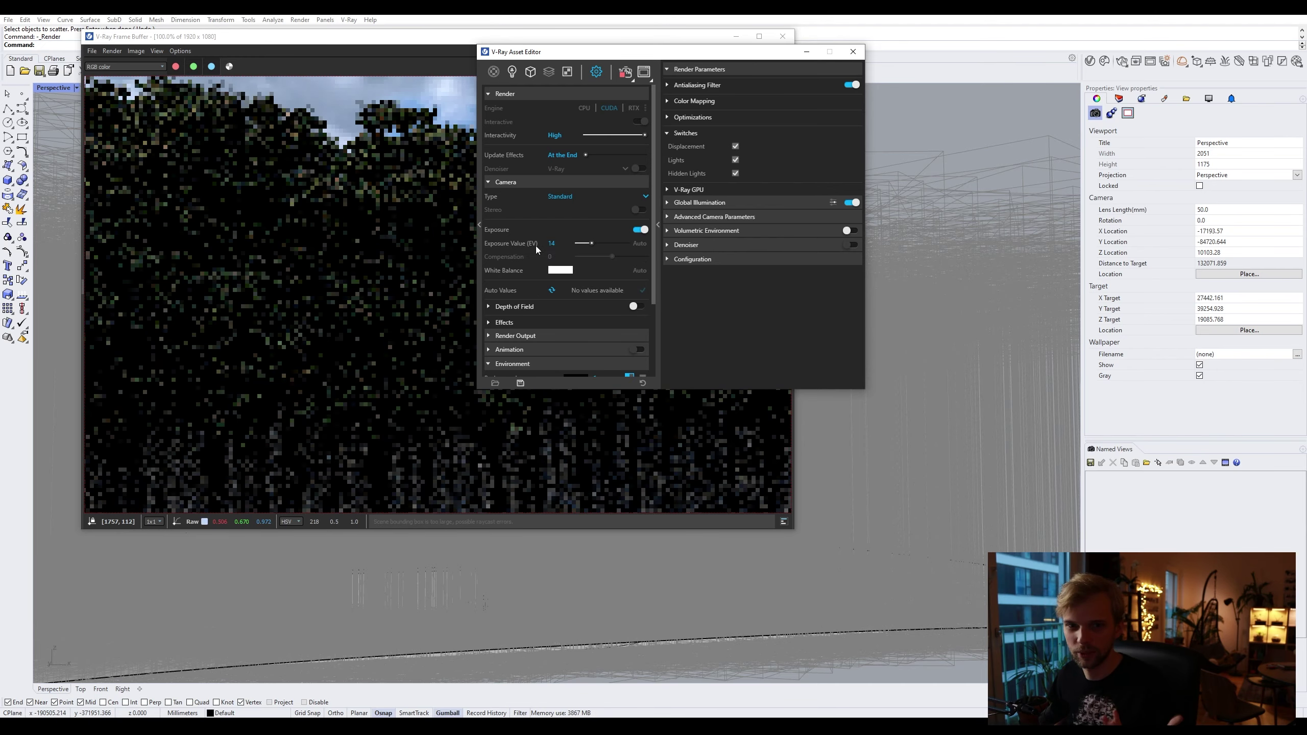
drag(643, 55, 973, 93)
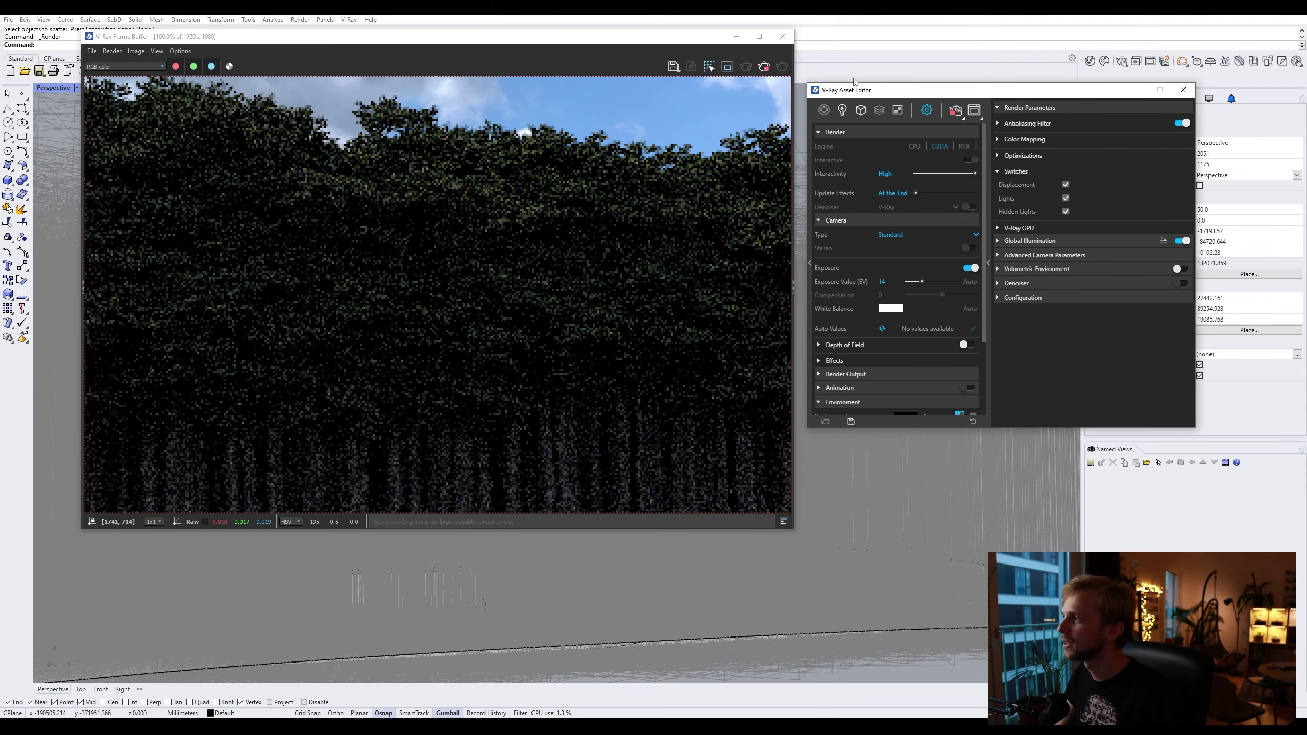
drag(860, 94, 591, 124)
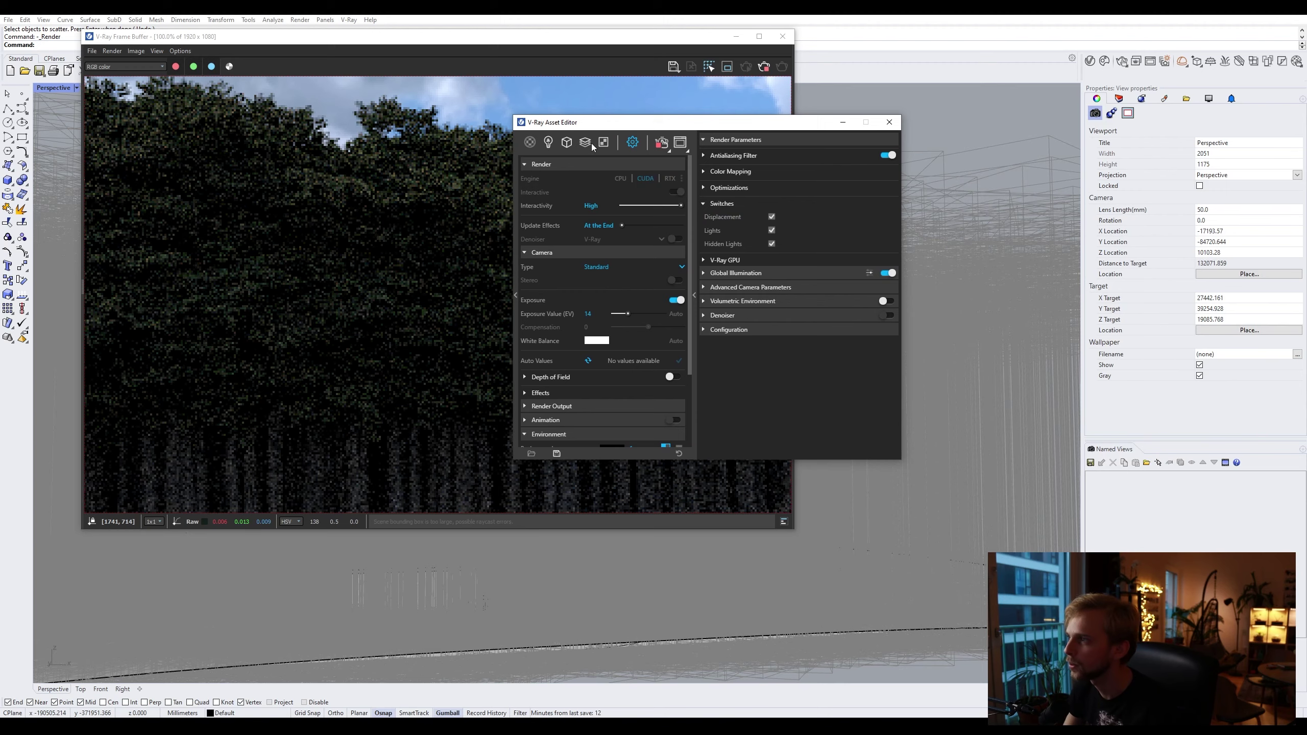
click(602, 143)
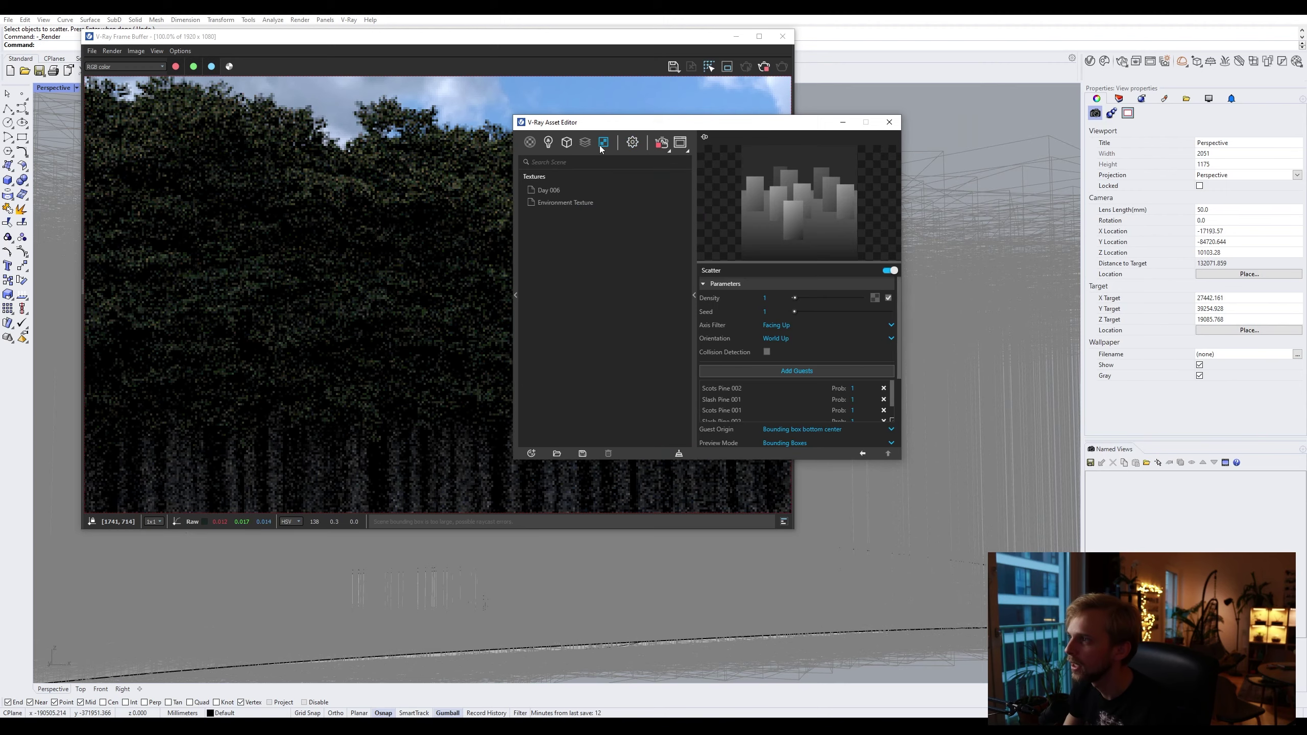
Step: Select the Scatter geometry, enlarge the editor, and set Density to .1
click(567, 142)
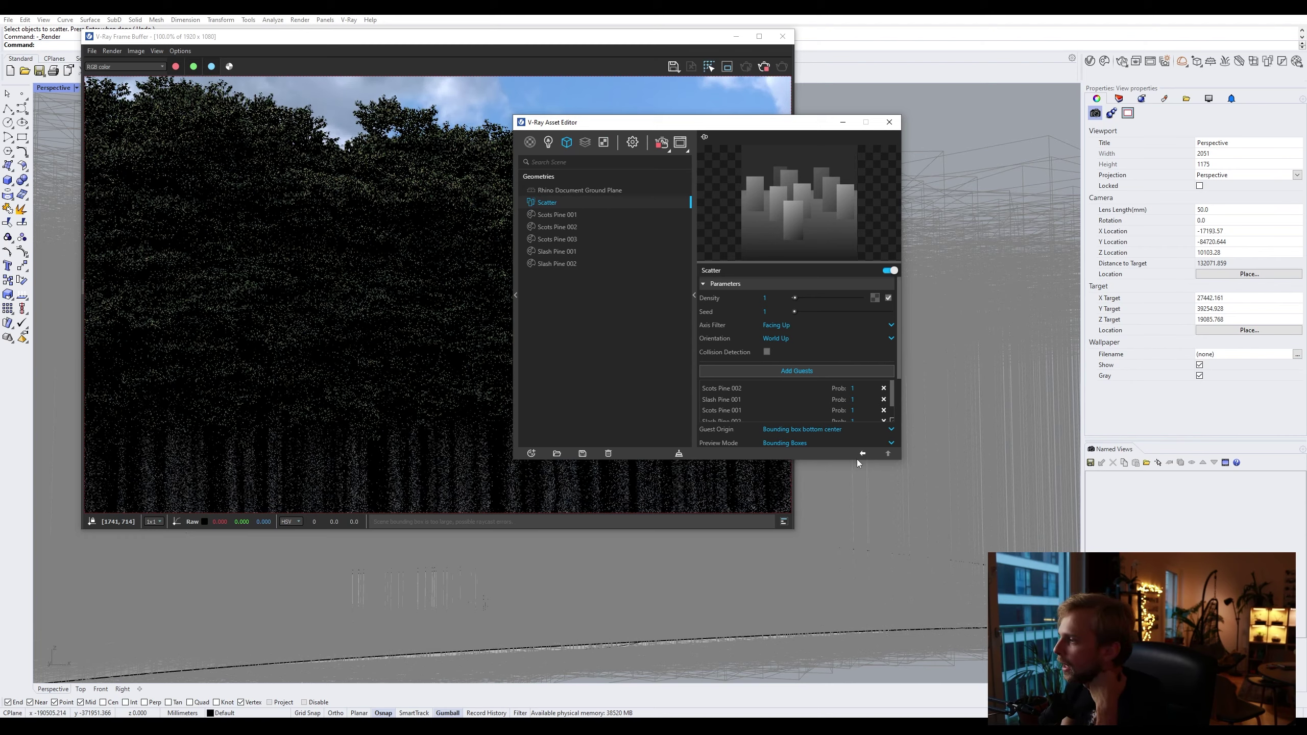
drag(852, 466, 853, 661)
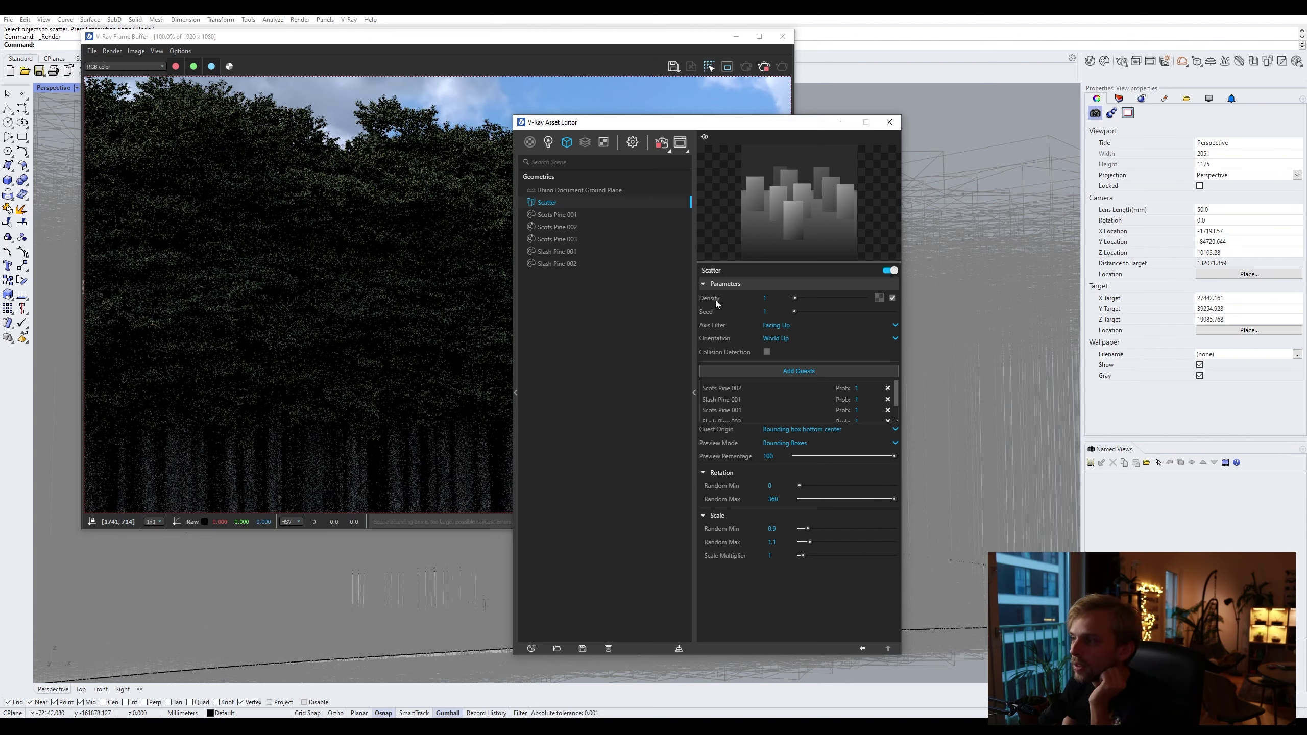
mouse_move(716, 303)
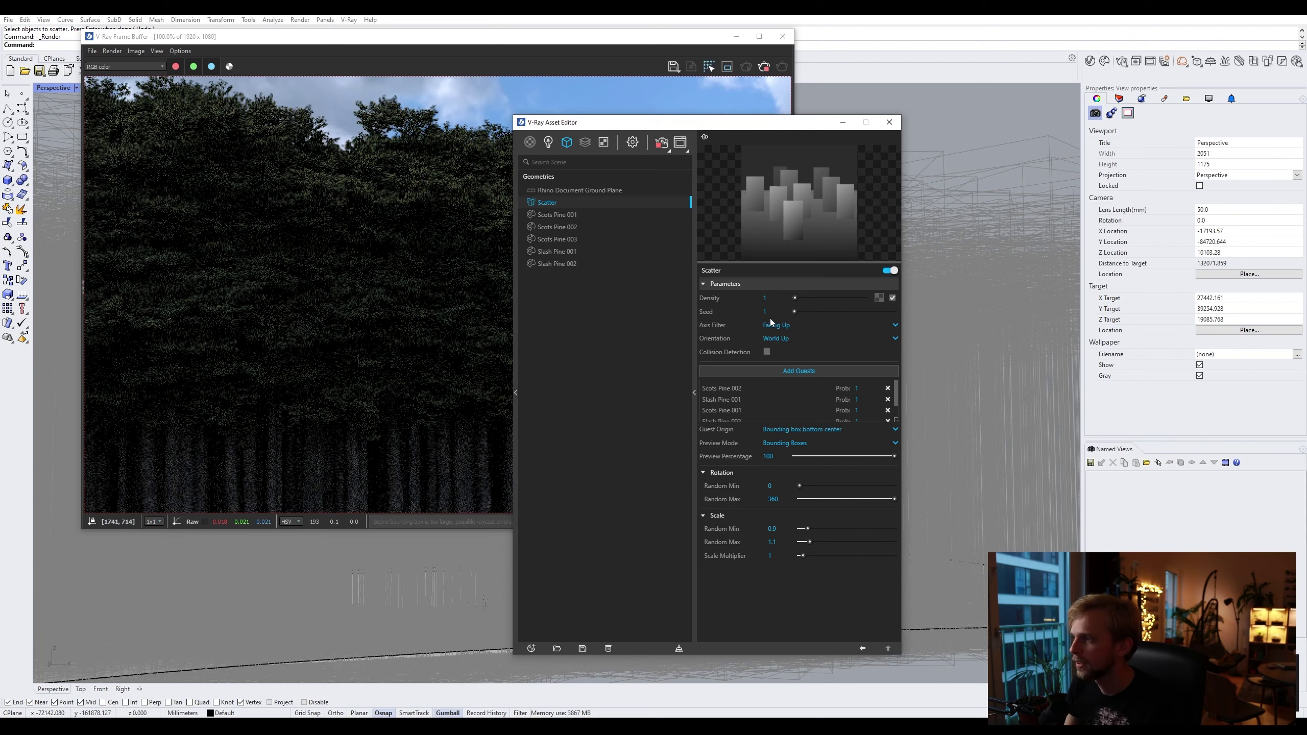
key(Tab)
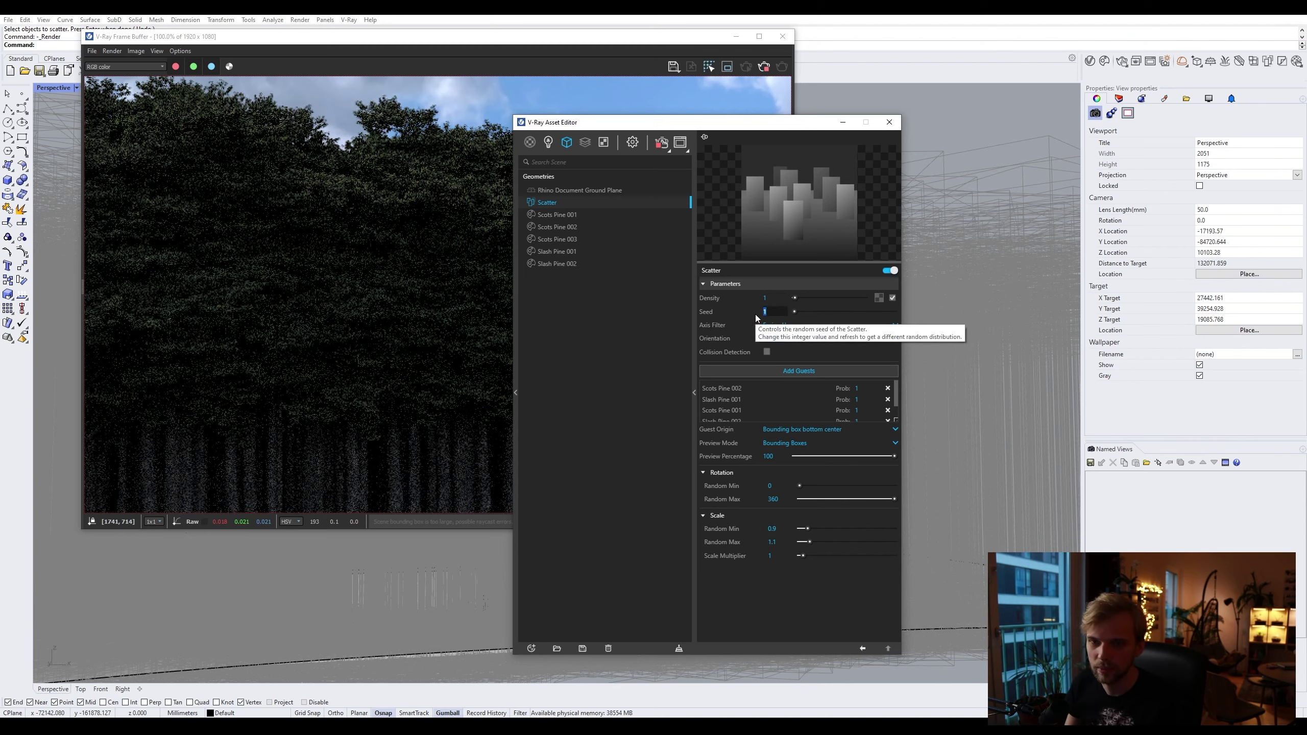
click(782, 299)
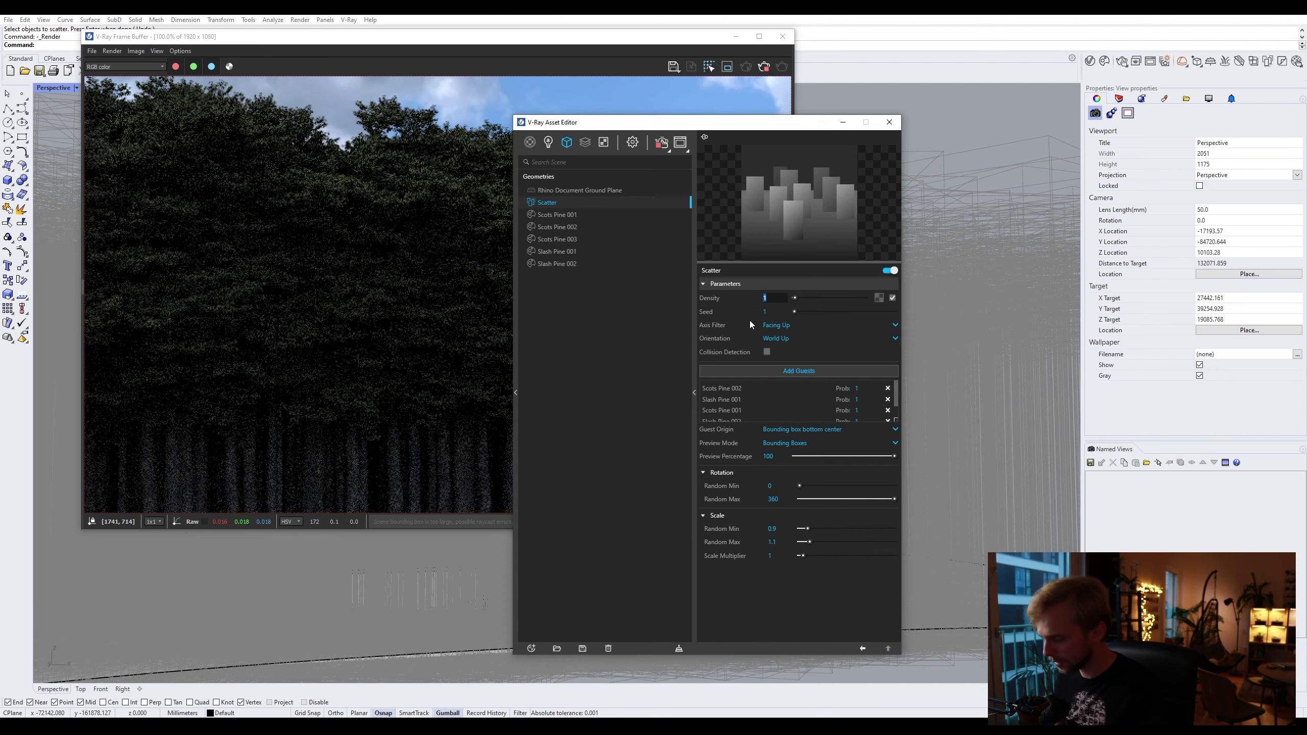
mouse_move(749, 321)
text(.1)
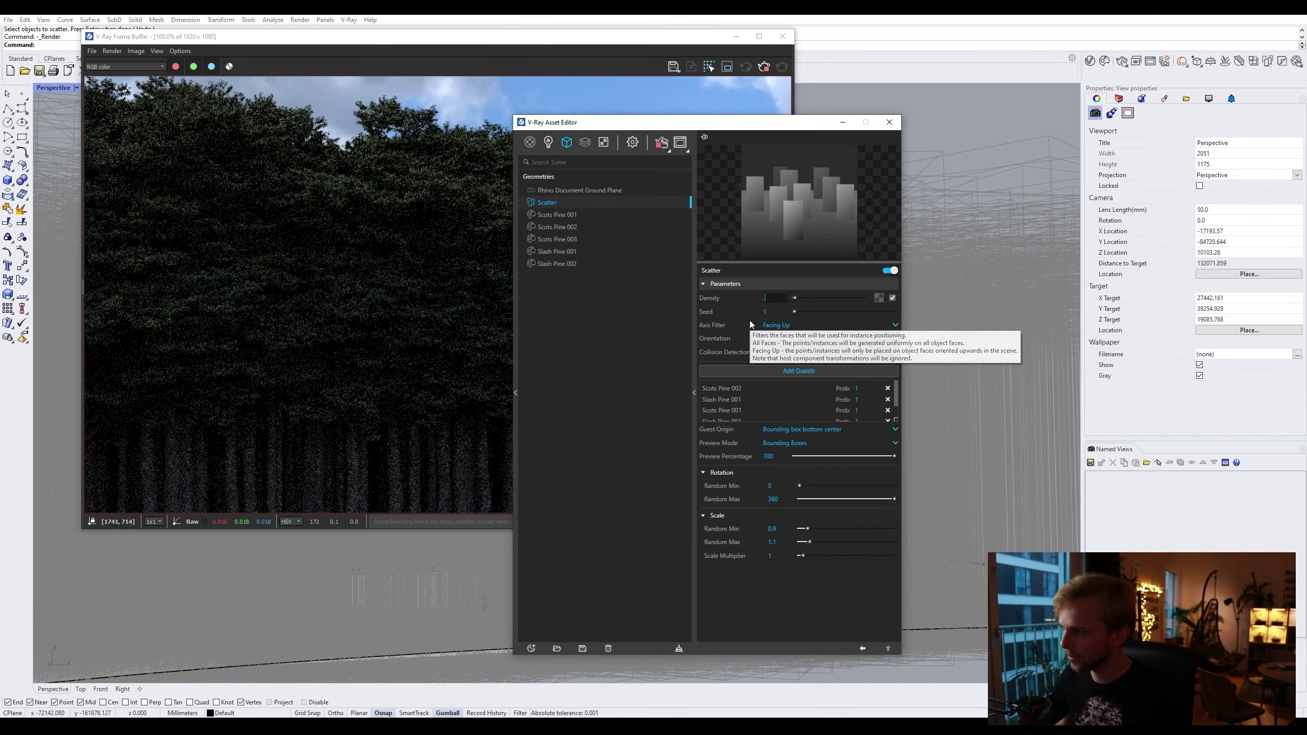
key(Return)
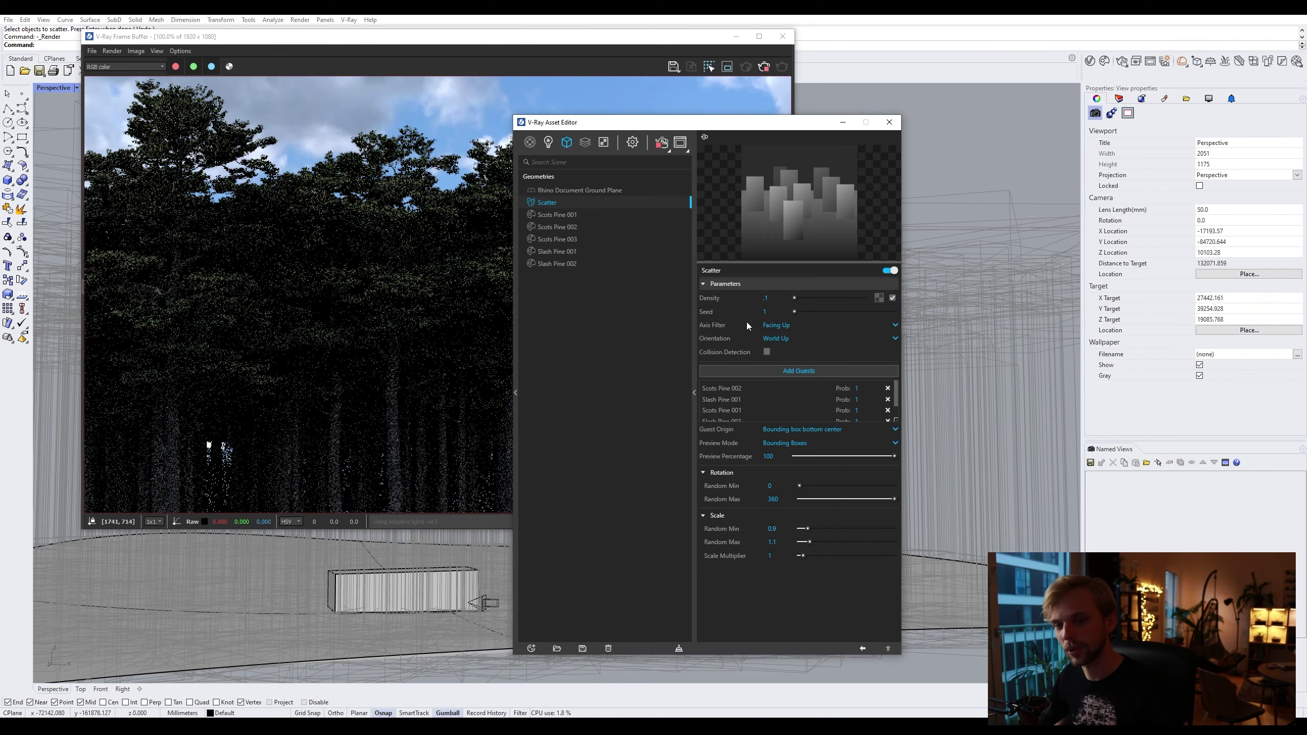
Step: Orbit and pan the Perspective view to recenter on the sparser forest
scroll(419, 611, down, 5)
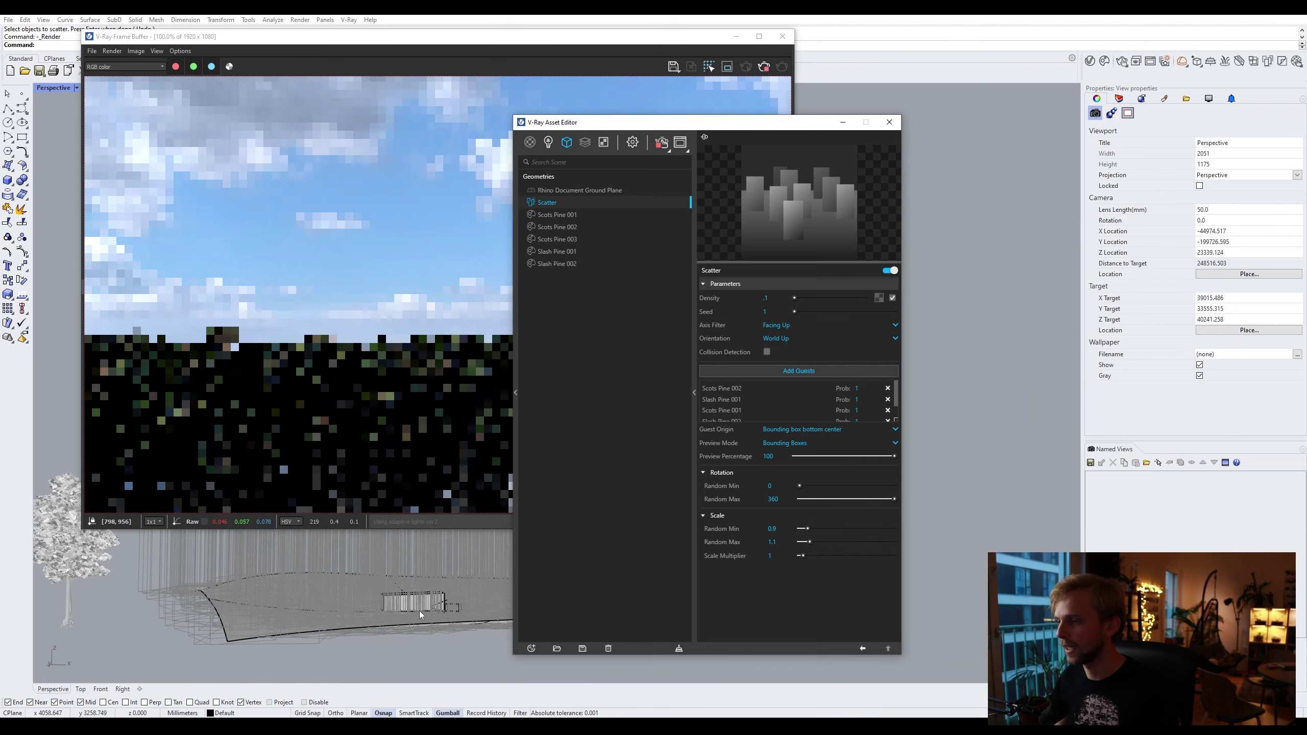
scroll(383, 617, up, 5)
right_drag(383, 616, 335, 616)
scroll(343, 599, up, 5)
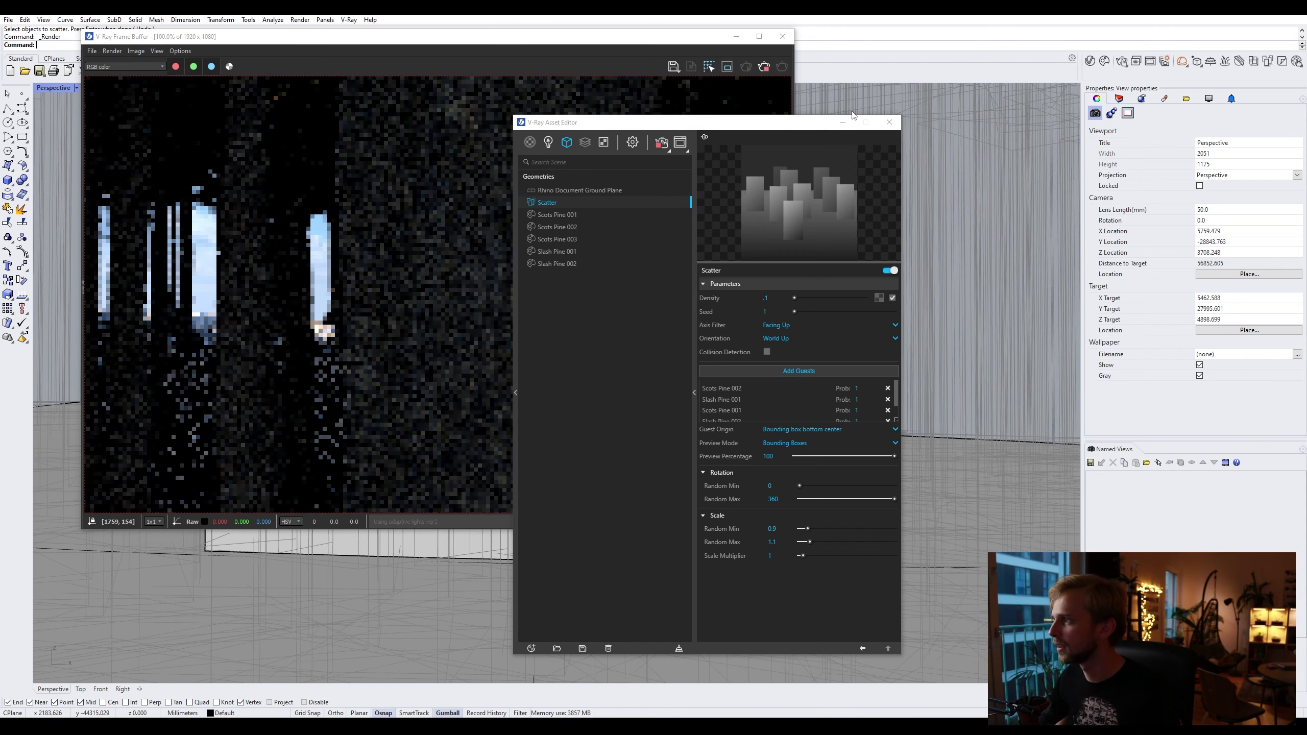
drag(798, 128, 1104, 132)
scroll(309, 592, up, 3)
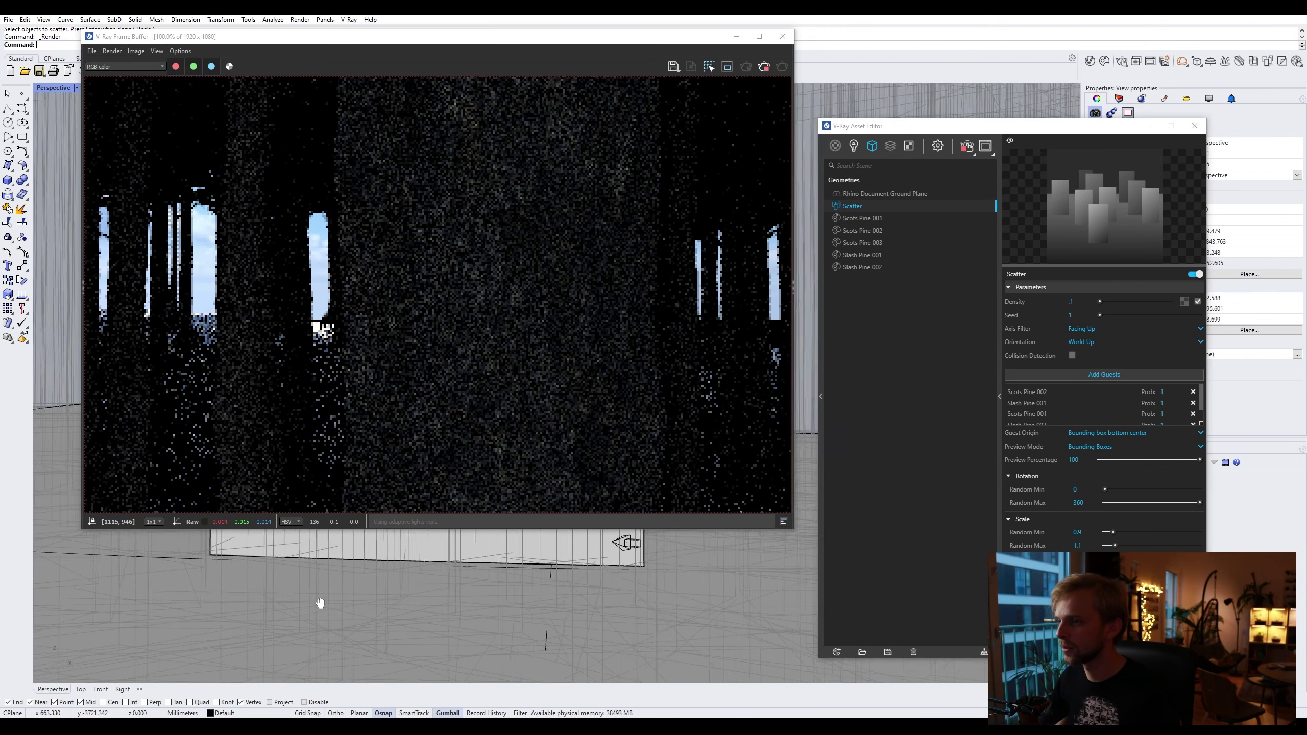
mouse_move(362, 599)
shift+right_down()
mouse_move(415, 579)
mouse_move(380, 614)
shift+right_up()
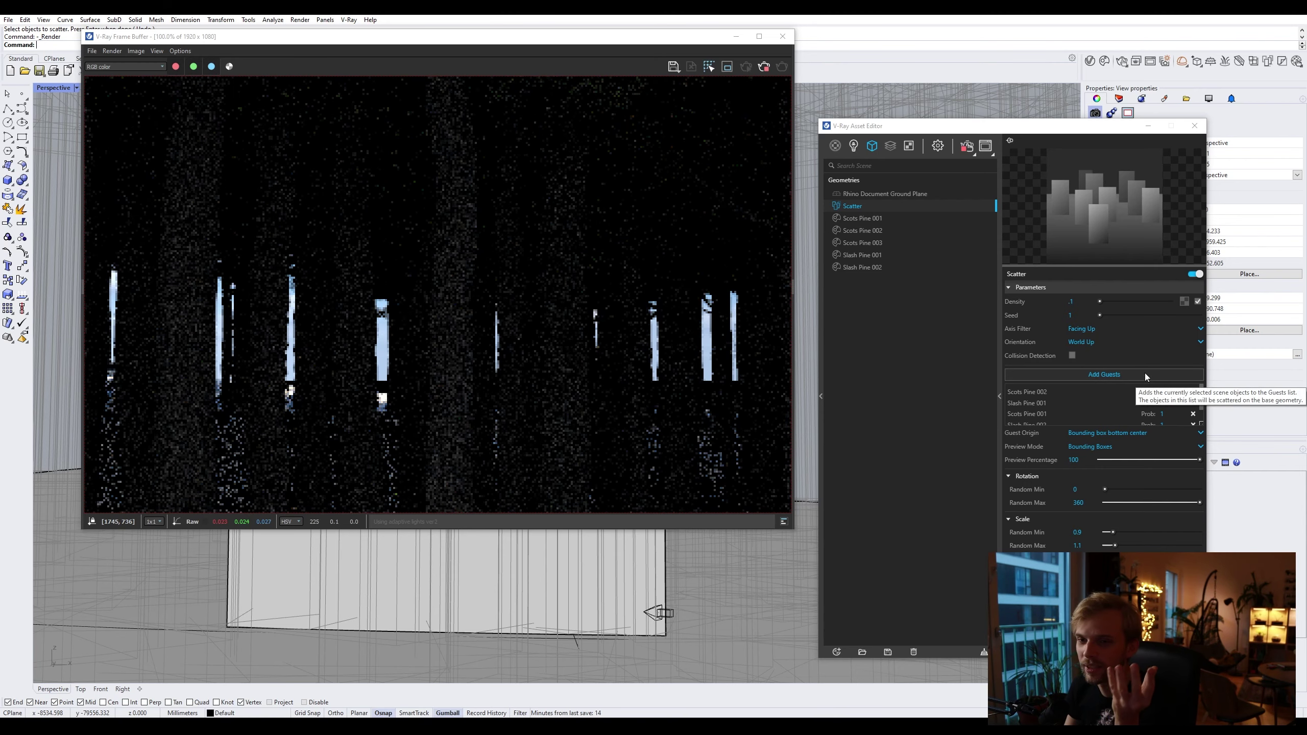
Step: Try a Scatter Density of .2, then change it to .05
double_click(1075, 303)
text(2)
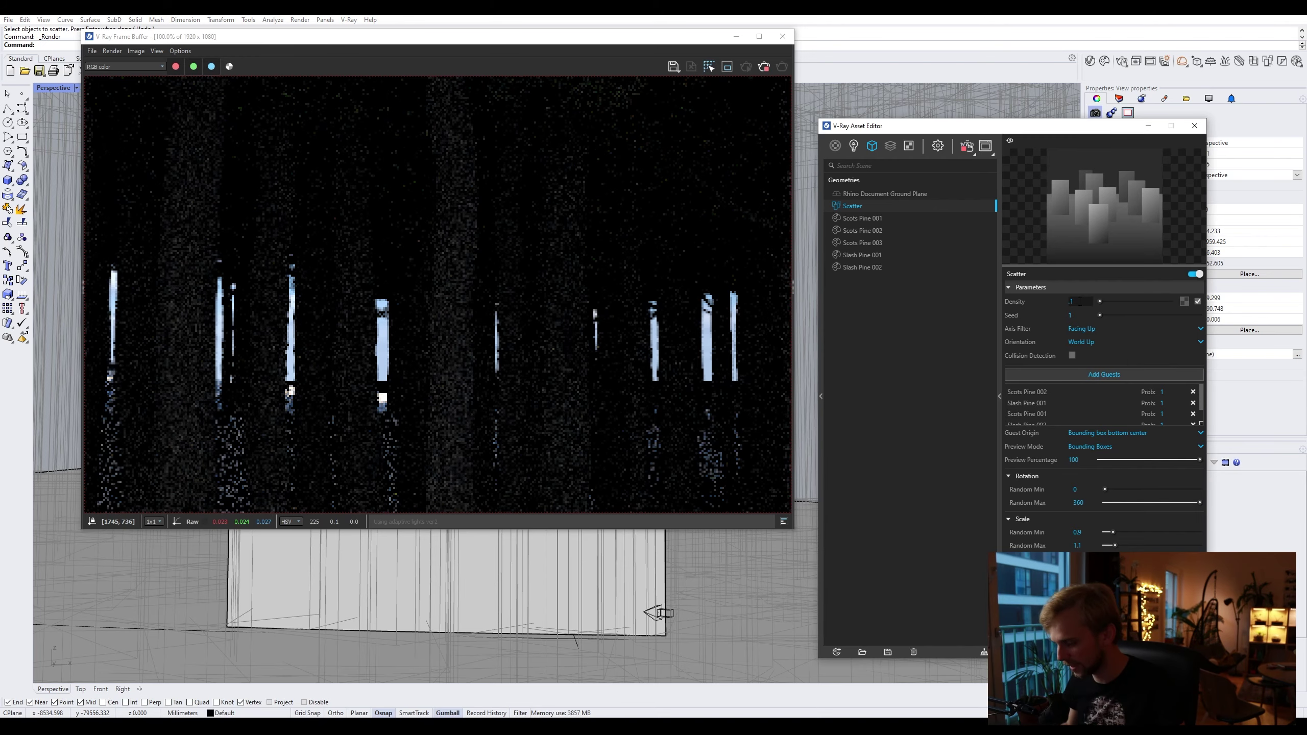
key(Return)
double_click(1081, 301)
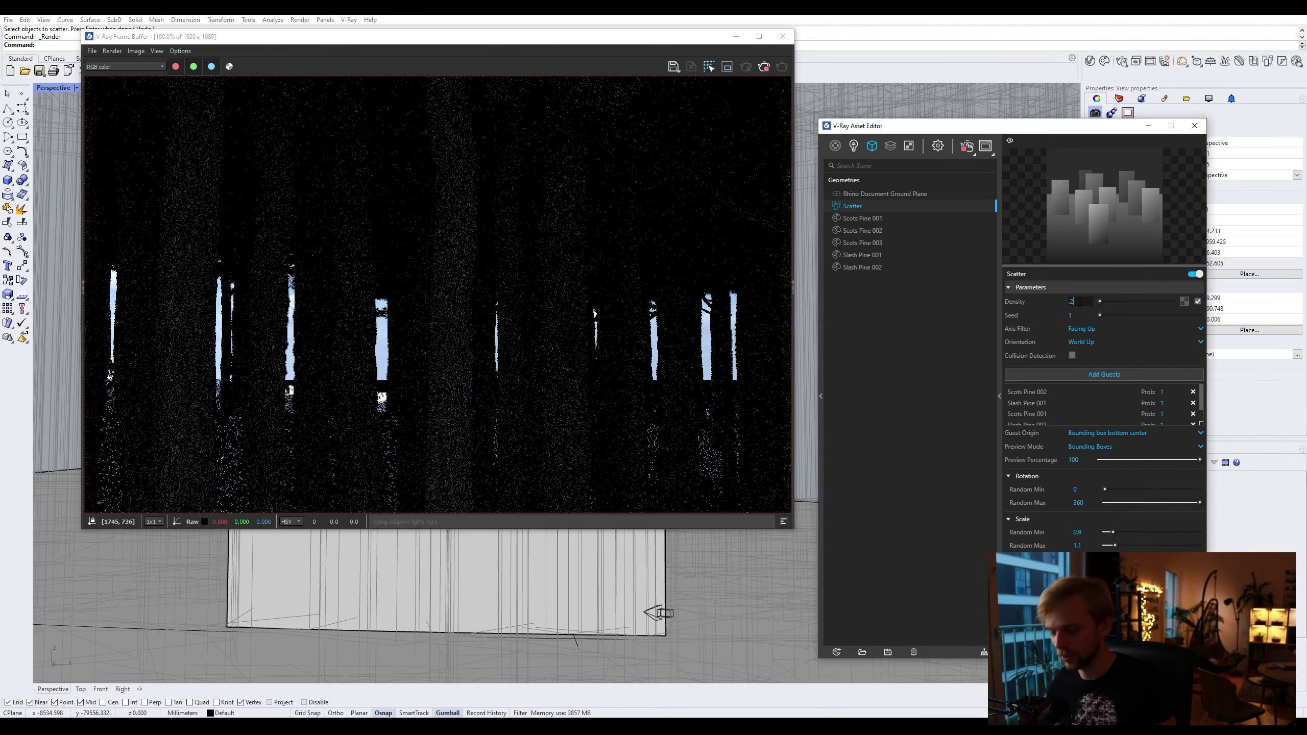
text(05)
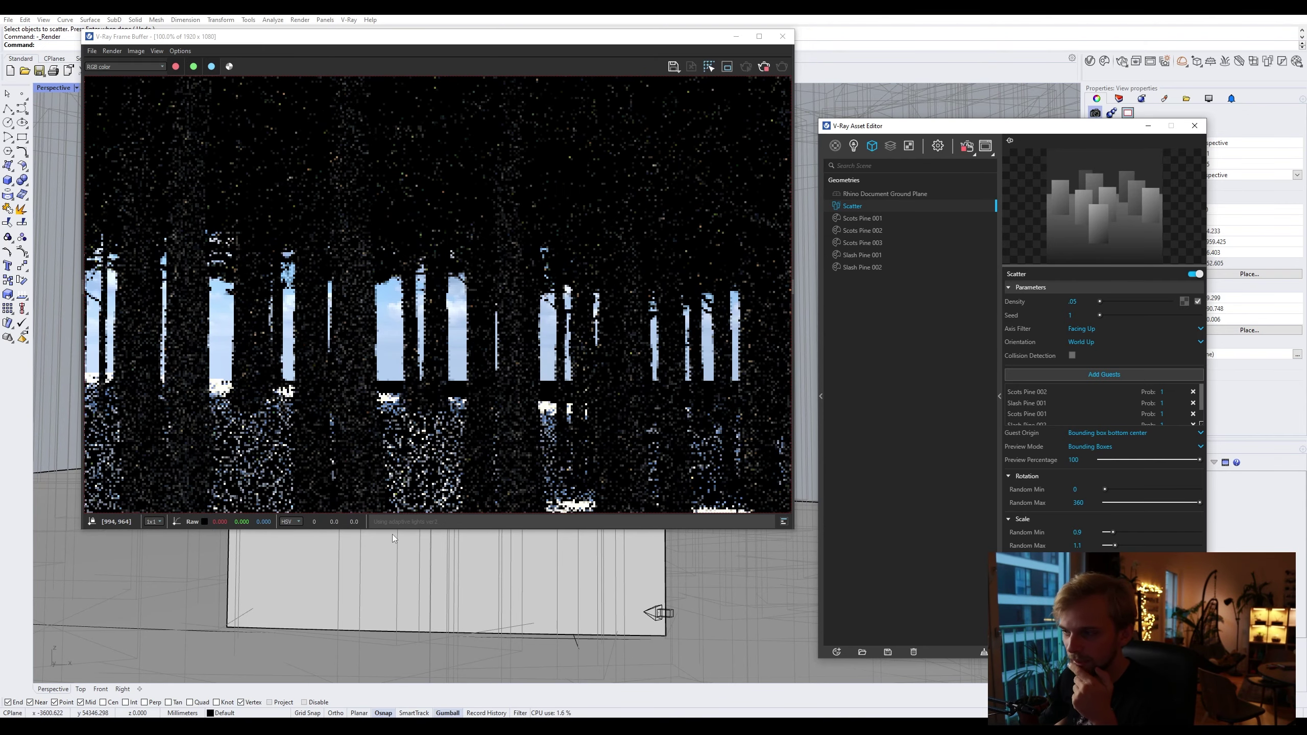
Step: Pan and zoom the Perspective view to inspect the thinned-out pine trunks
scroll(402, 554, up, 5)
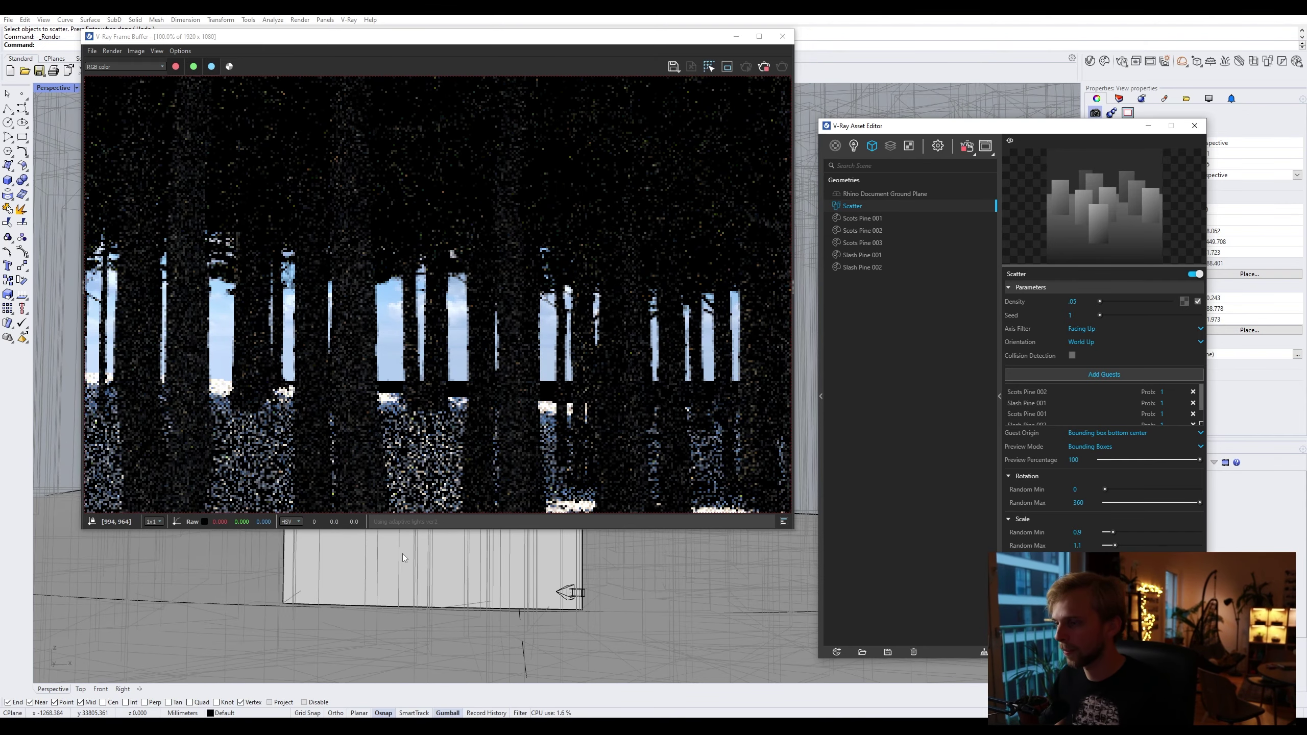
mouse_move(431, 589)
shift+right_down()
mouse_move(428, 618)
mouse_move(422, 584)
shift+right_up()
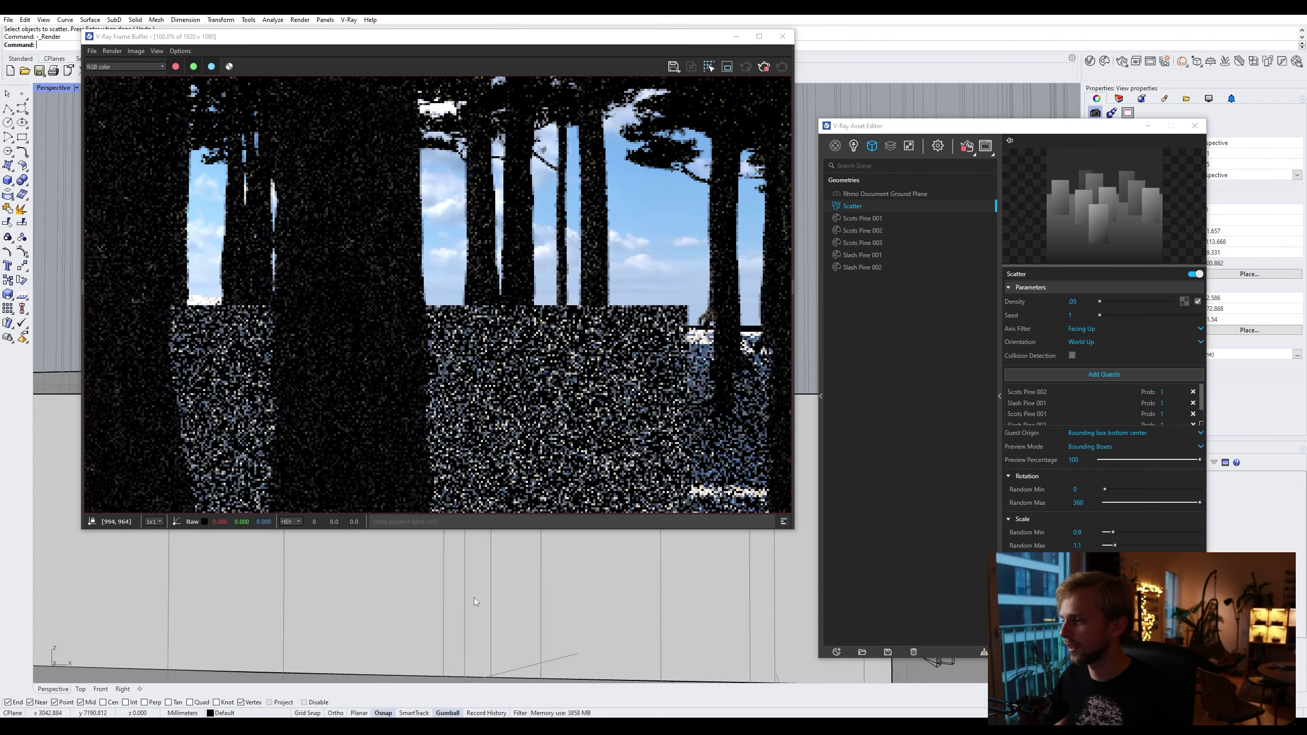
mouse_move(474, 598)
shift+right_down()
mouse_move(439, 592)
mouse_move(451, 591)
shift+right_up()
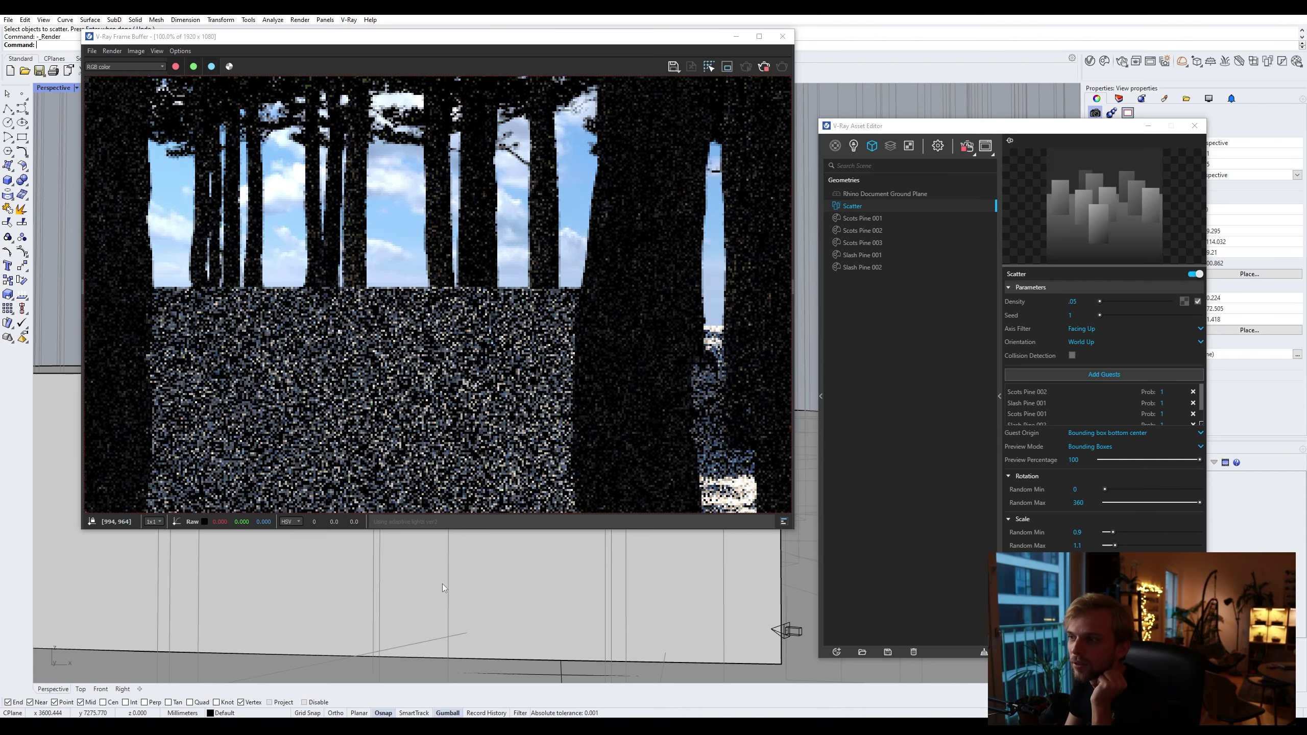
scroll(443, 559, down, 4)
scroll(443, 554, down, 2)
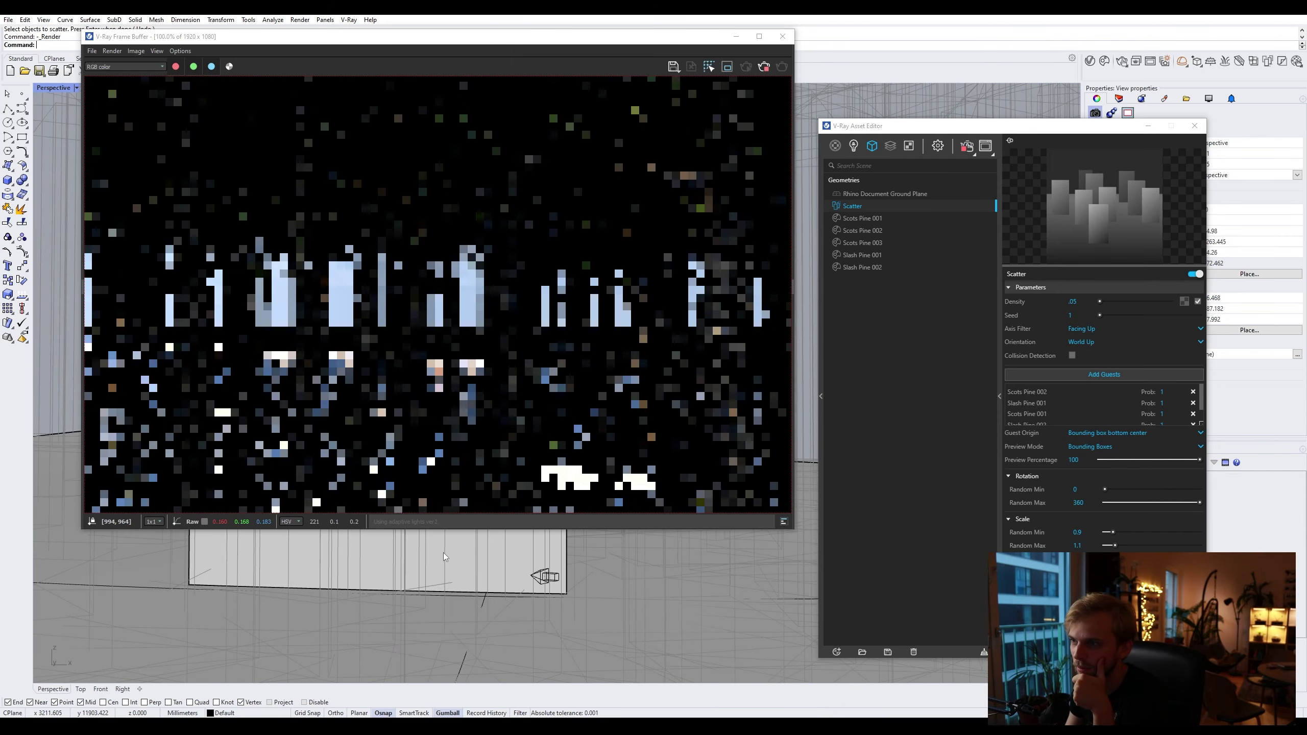
scroll(443, 551, down, 3)
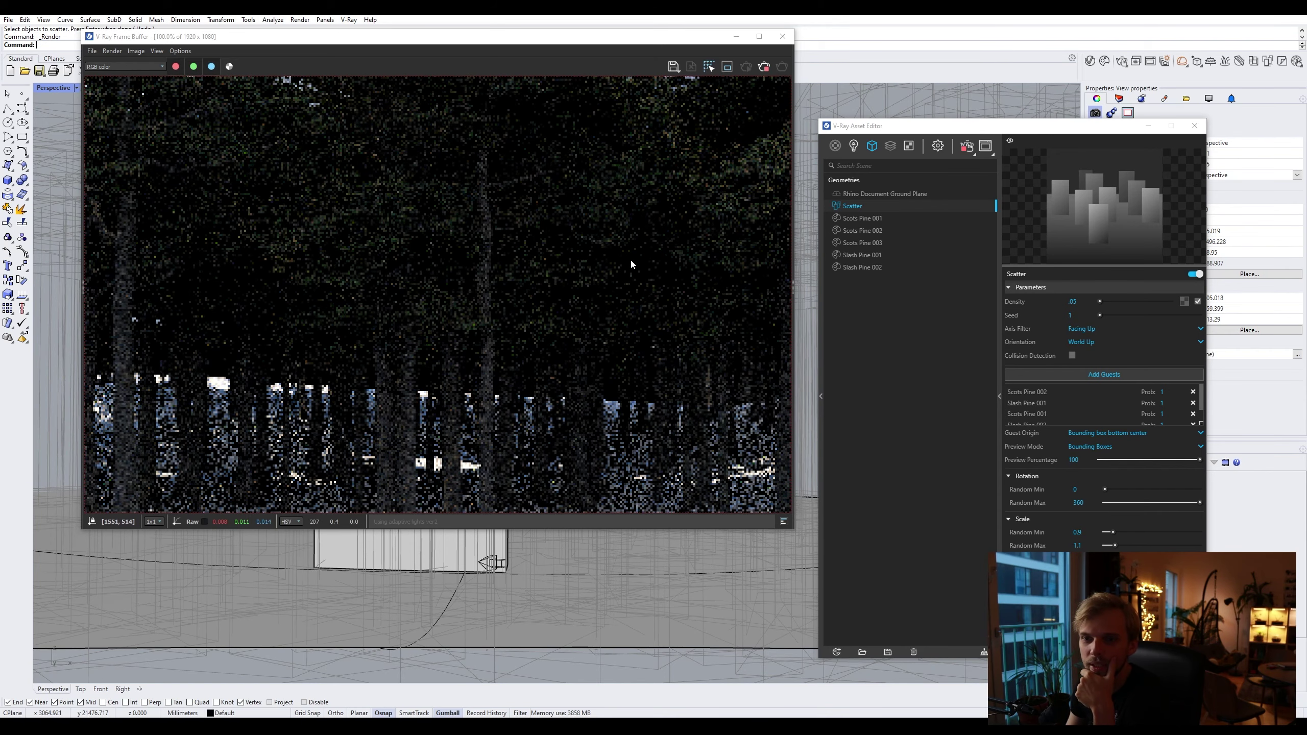
Step: Change the Scatter Density from .05 to .02
click(1074, 302)
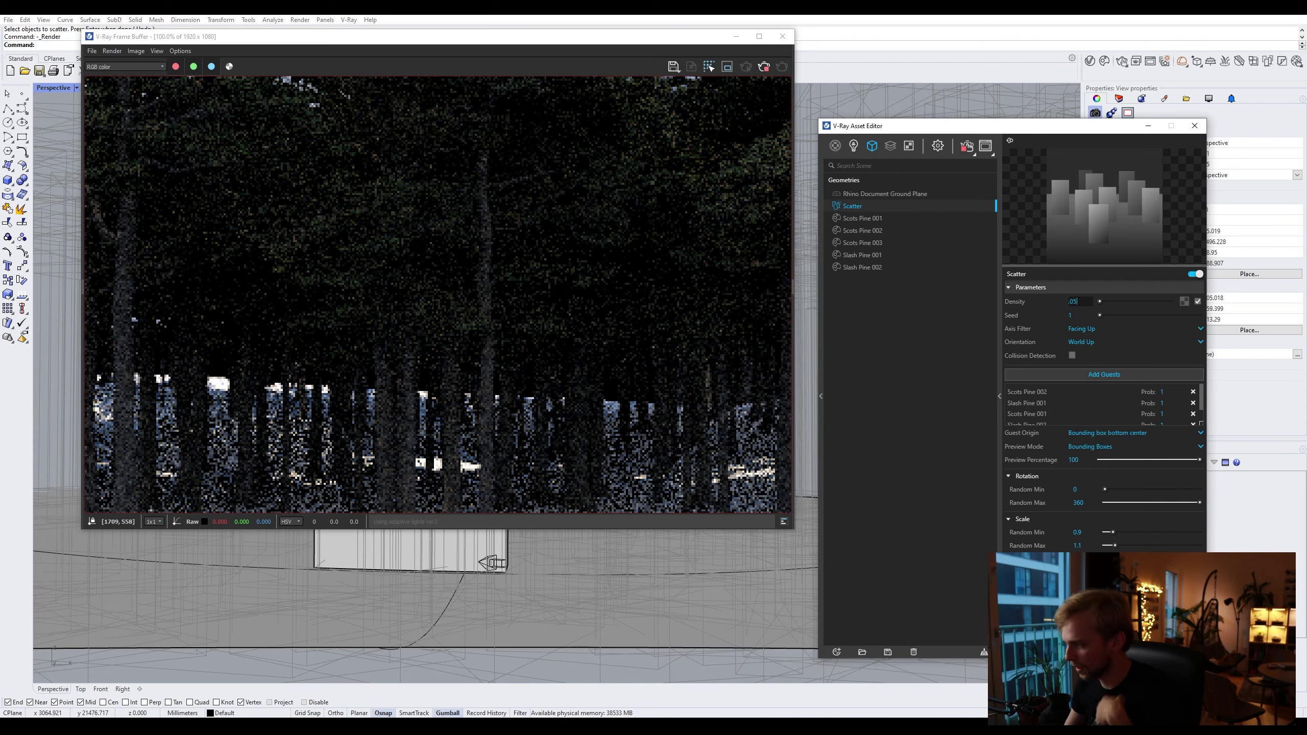
key(BackSpace)
text(2)
key(Return)
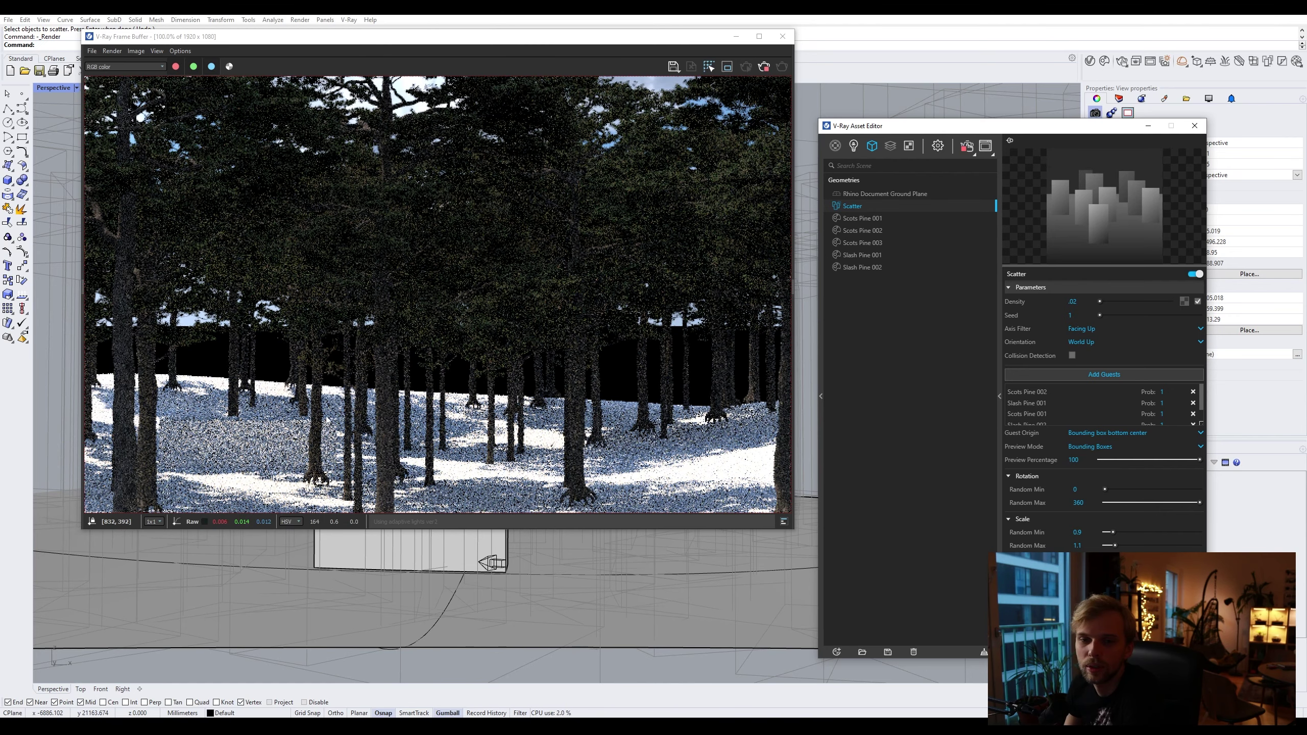
click(1080, 329)
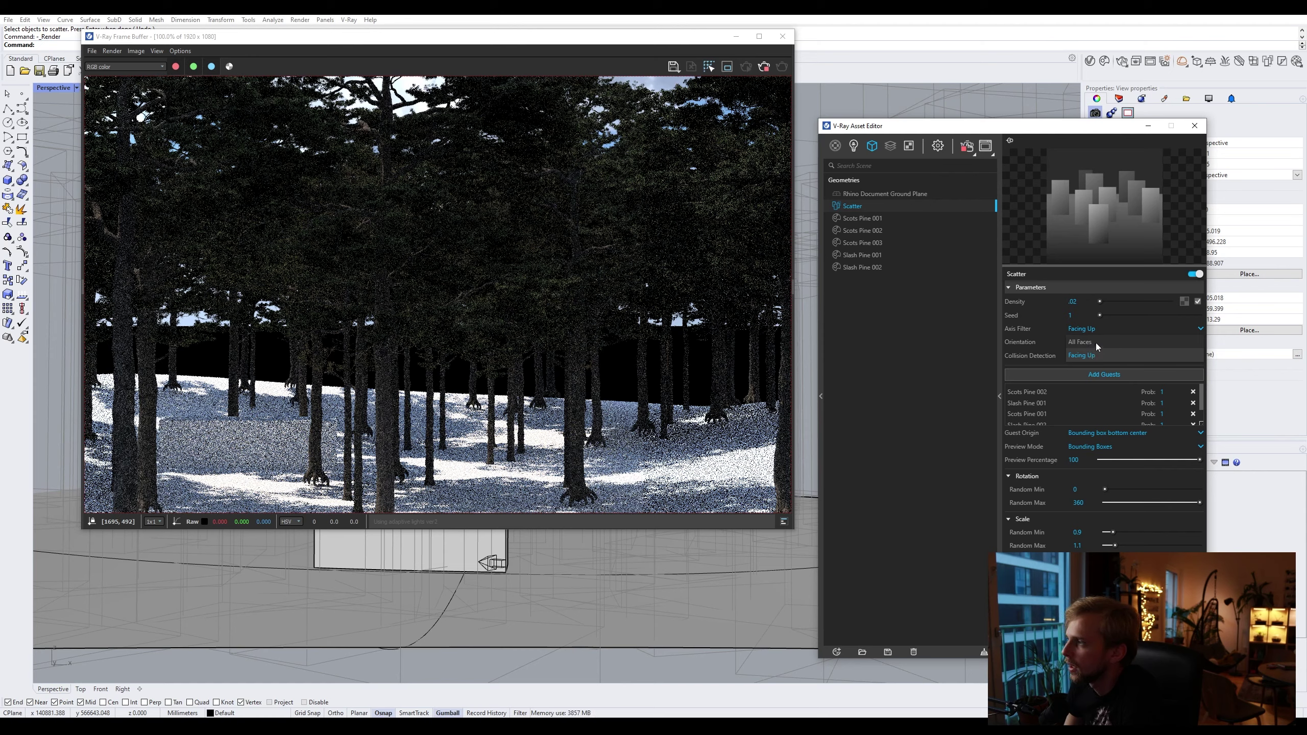
click(1103, 332)
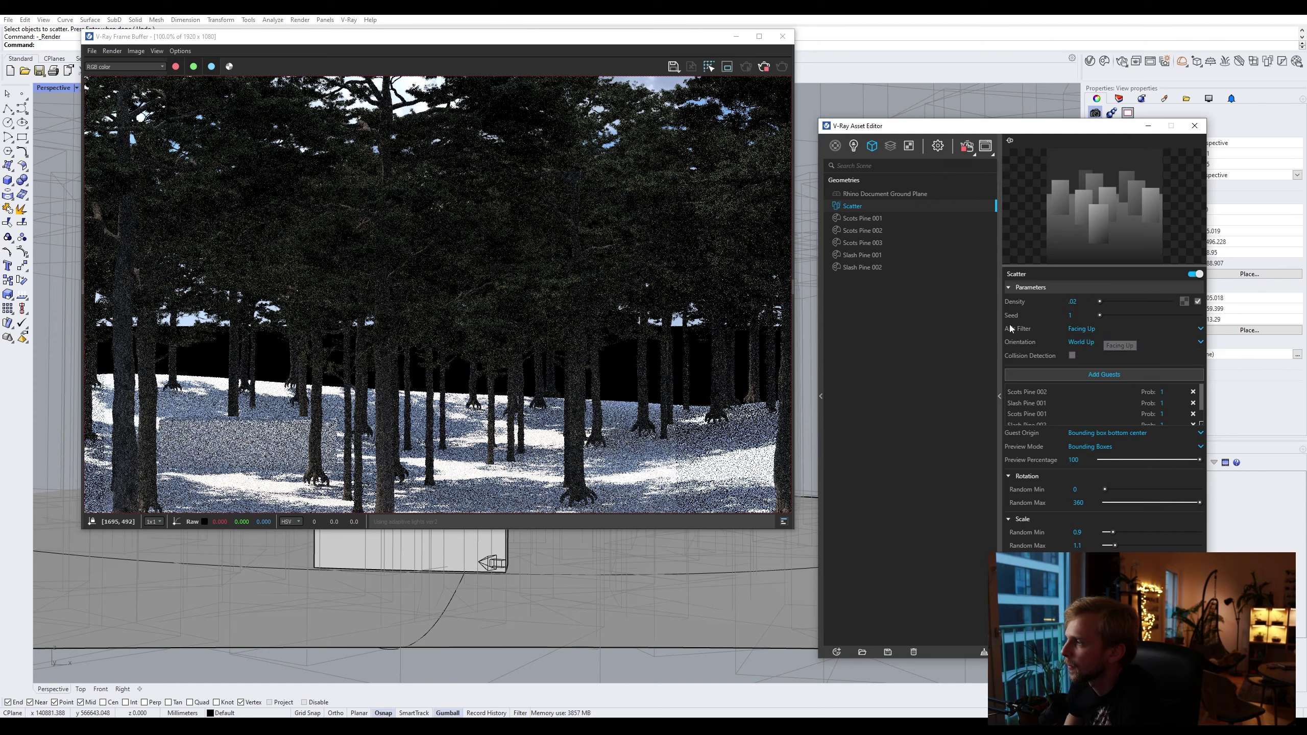
click(1096, 329)
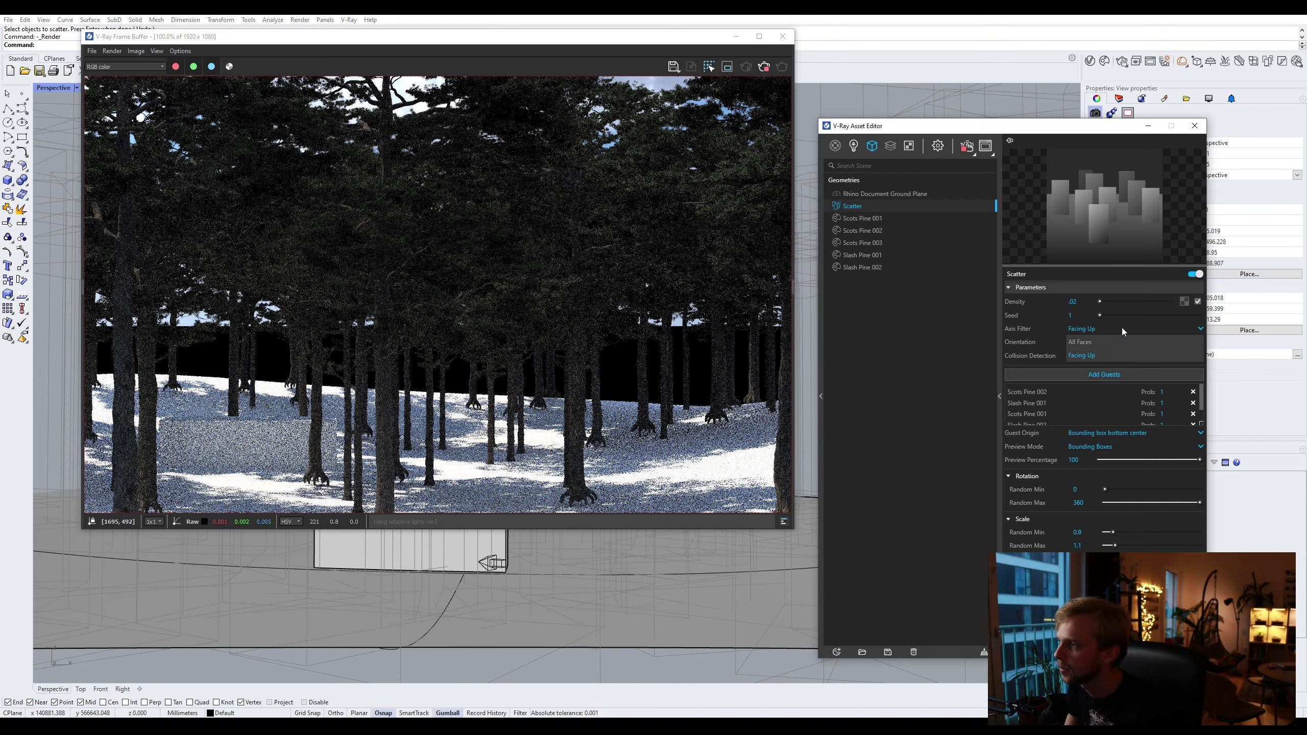
click(1121, 327)
click(1102, 345)
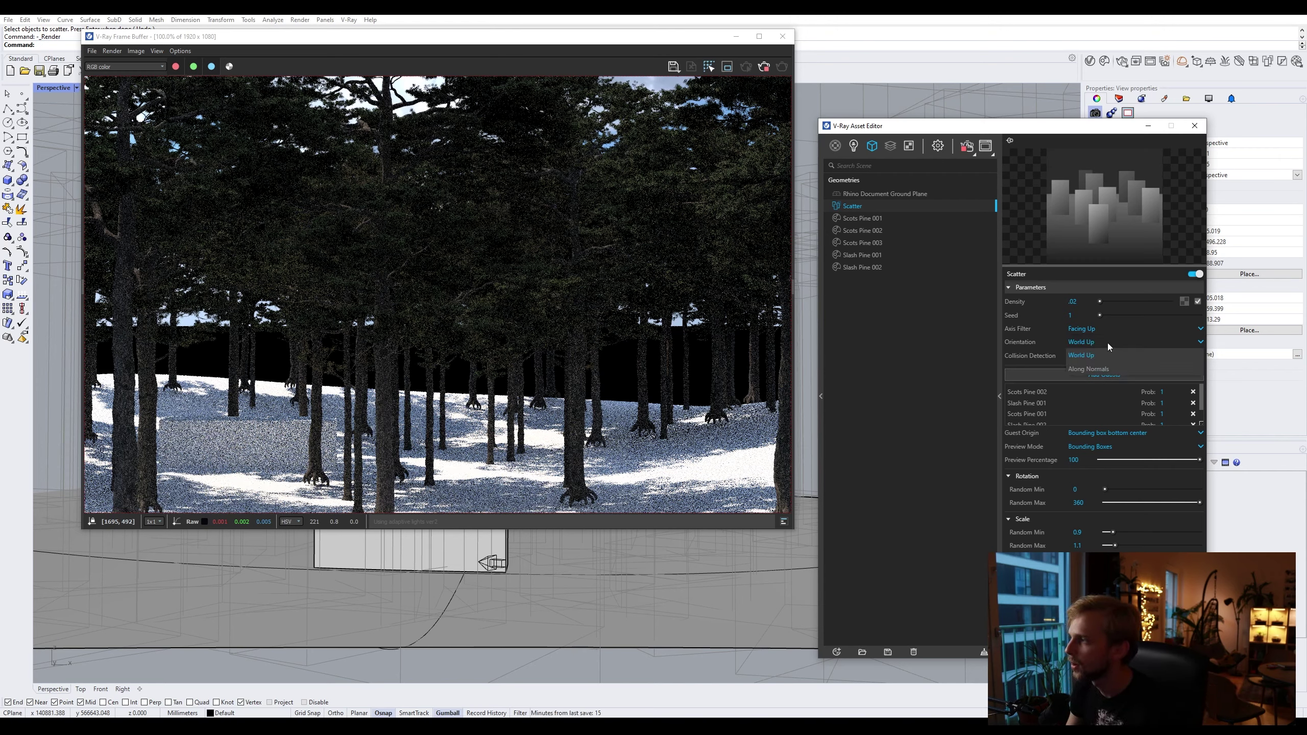
click(1093, 330)
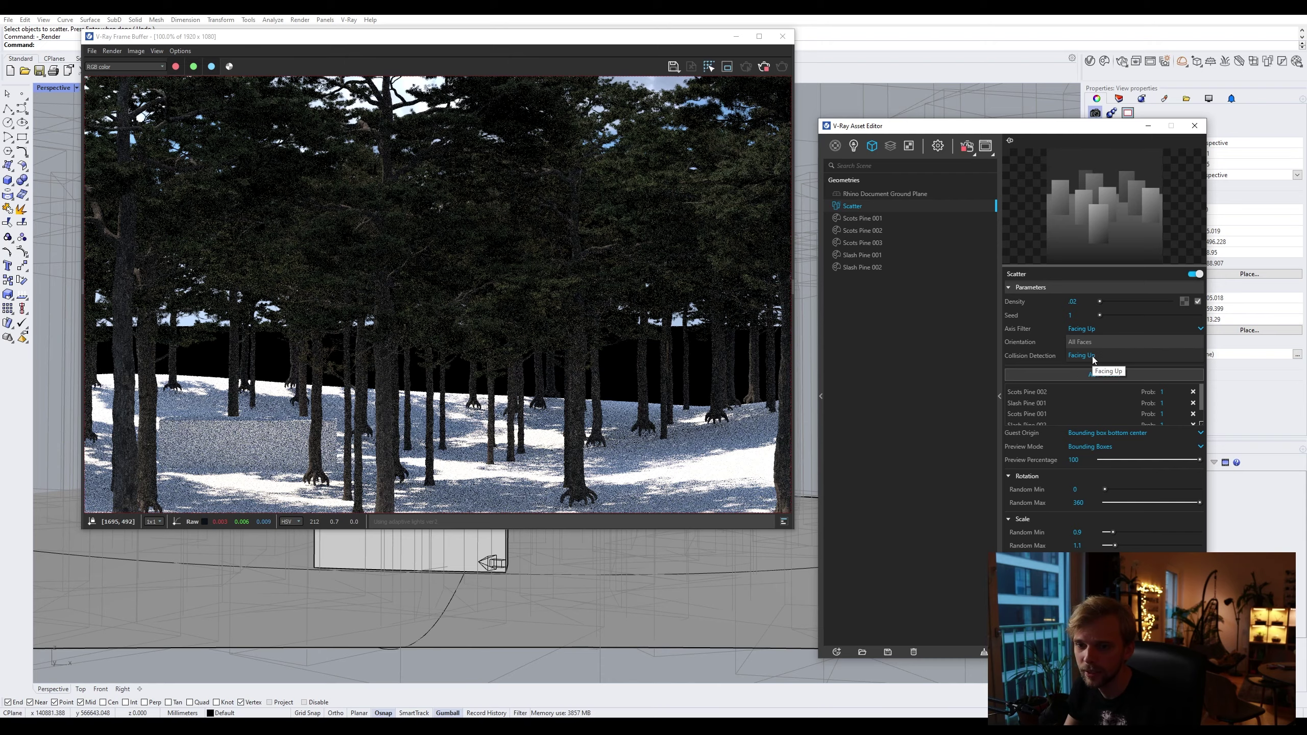
click(1099, 344)
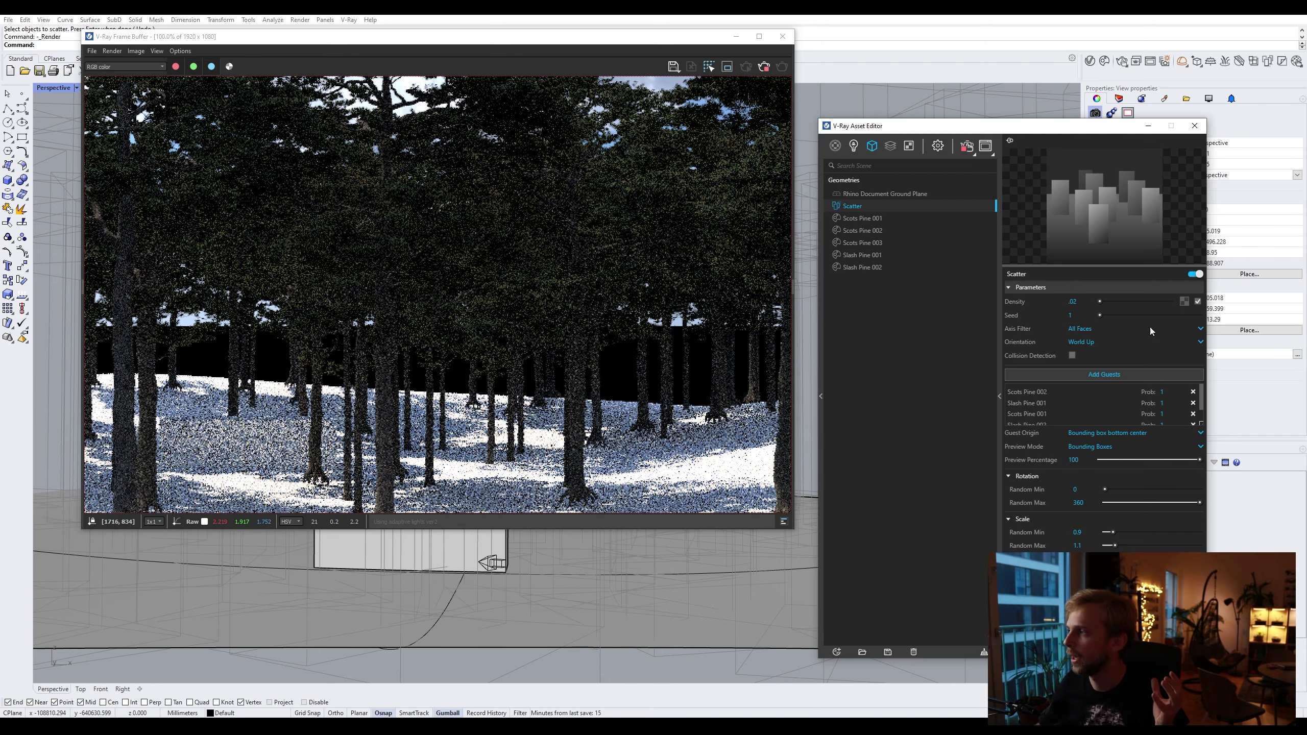
click(1091, 332)
click(1086, 358)
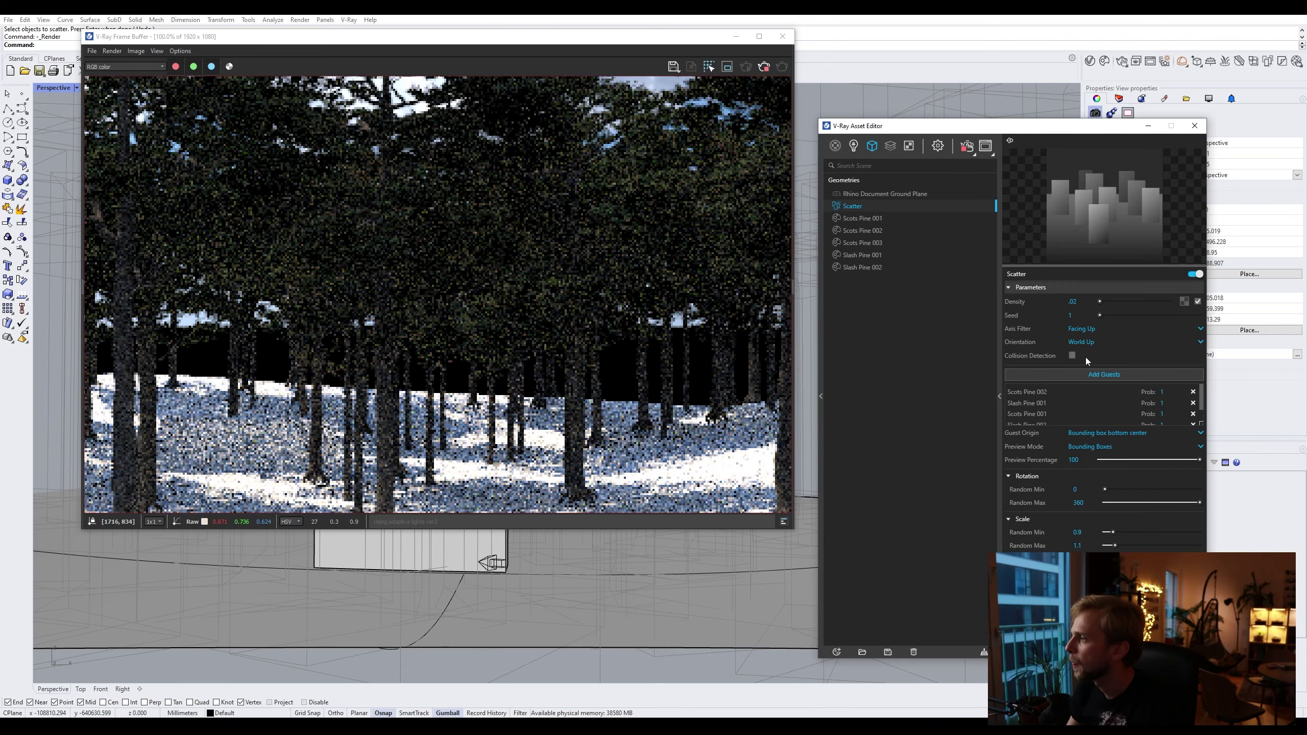
click(1094, 342)
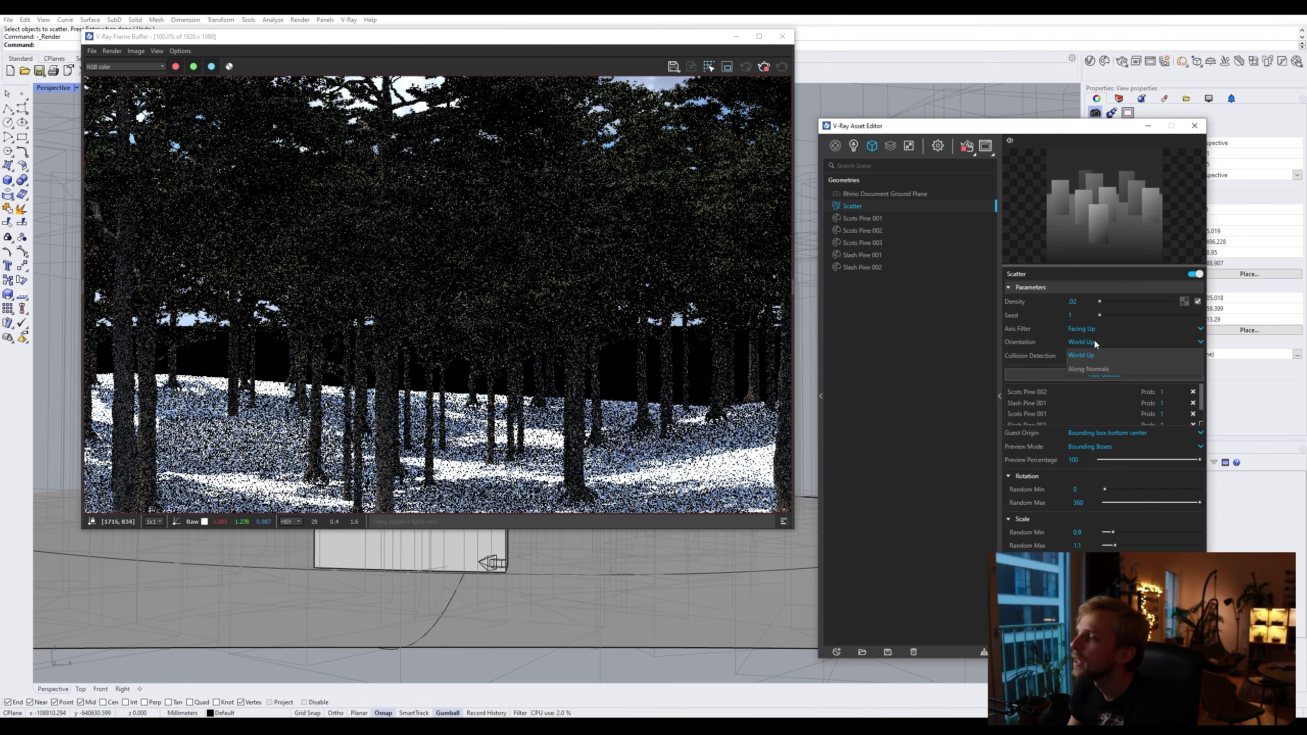
click(1095, 368)
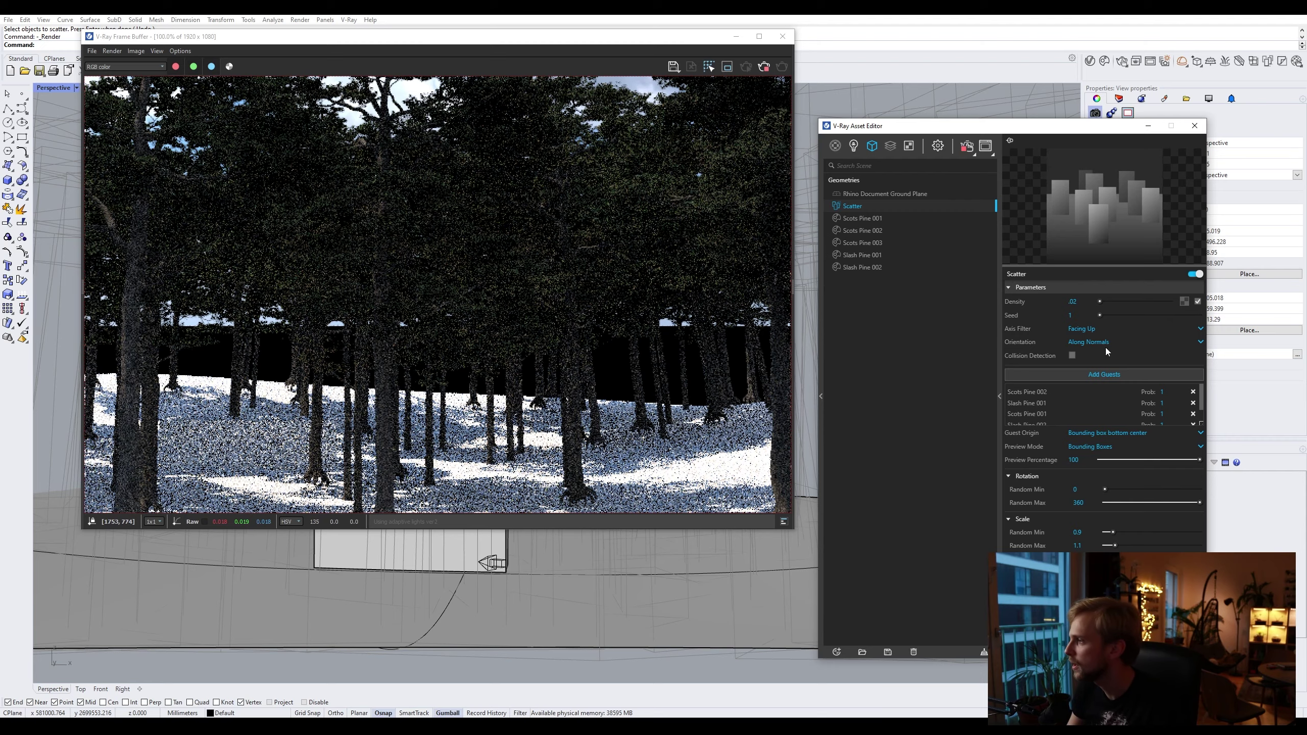
click(1087, 346)
click(1083, 355)
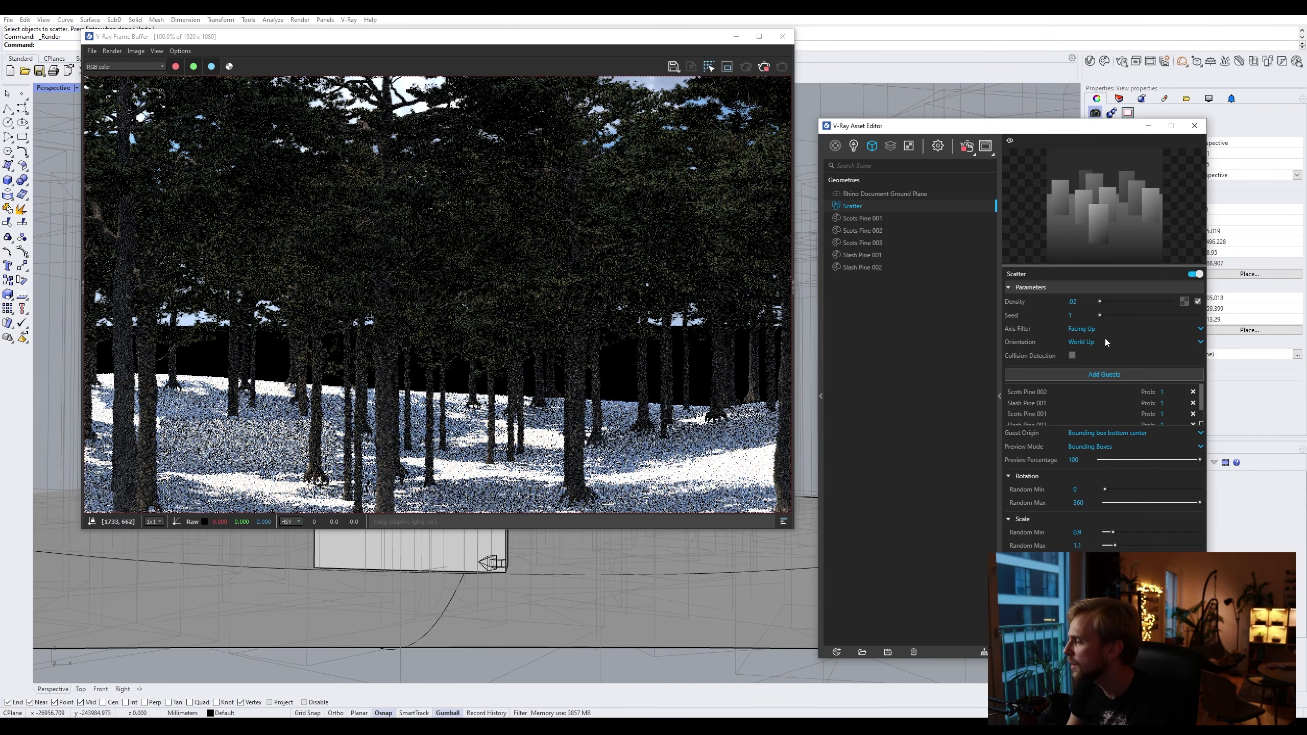
mouse_move(1022, 359)
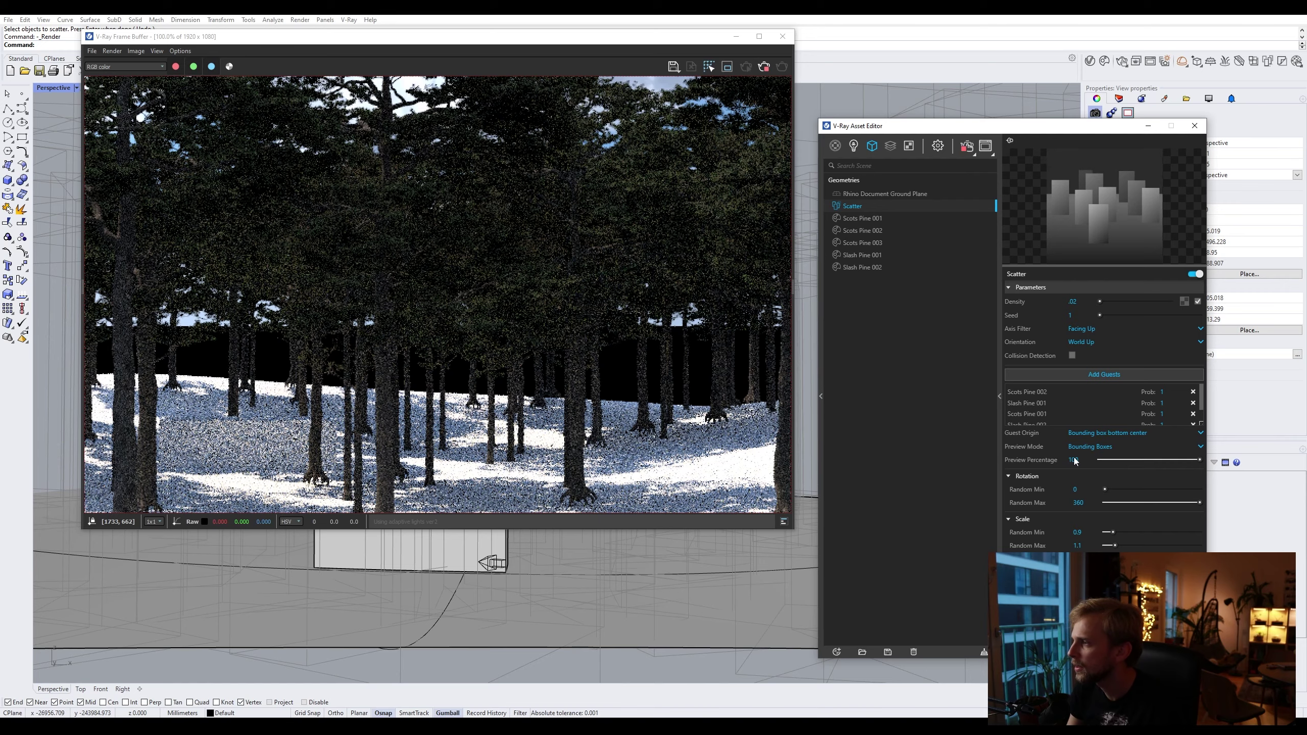
Step: Keep Guest Origin at bounding box bottom center and drop Preview Percentage to 21
click(1099, 433)
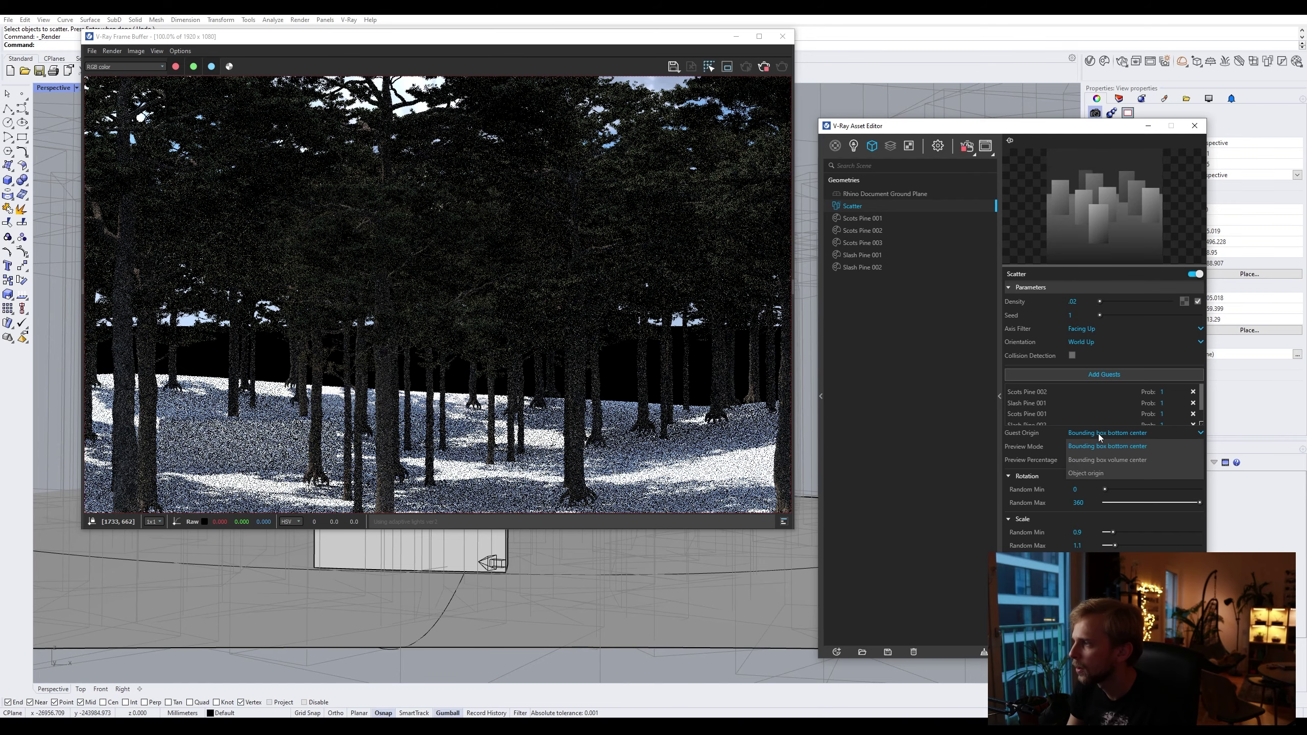
click(1095, 445)
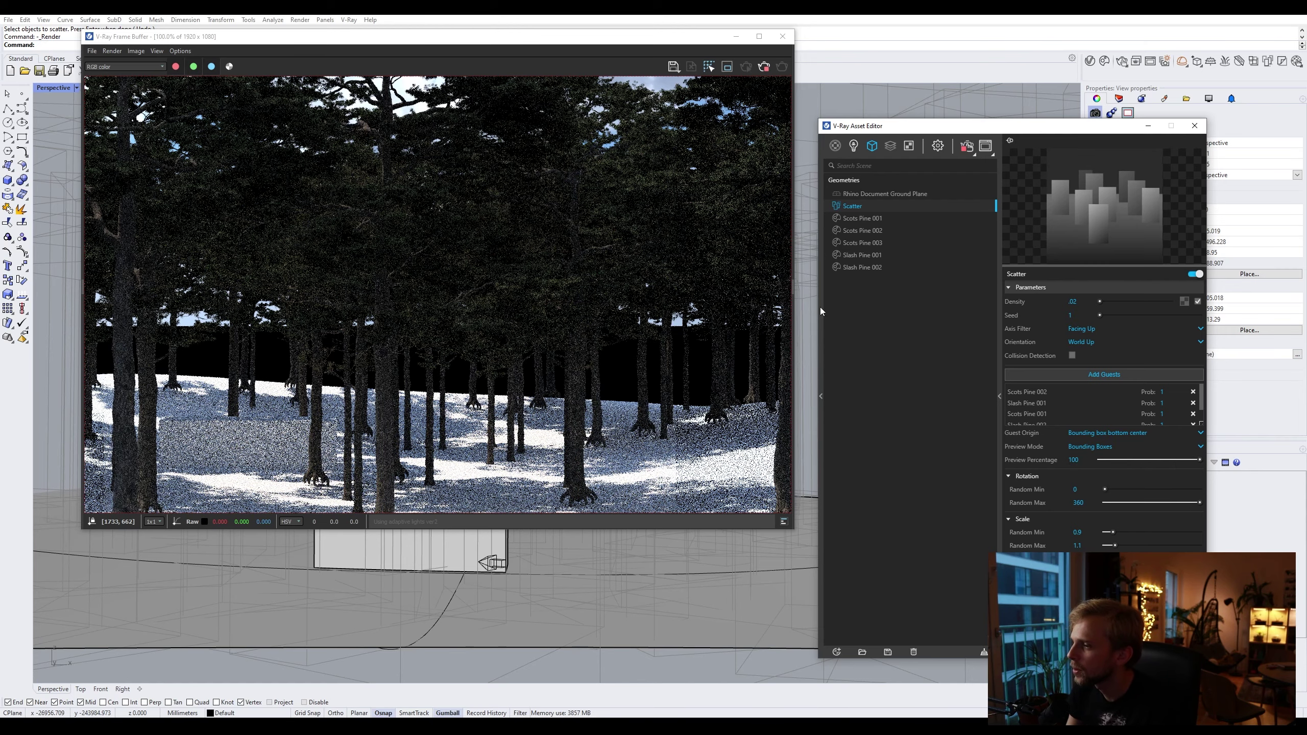
drag(695, 43, 940, 46)
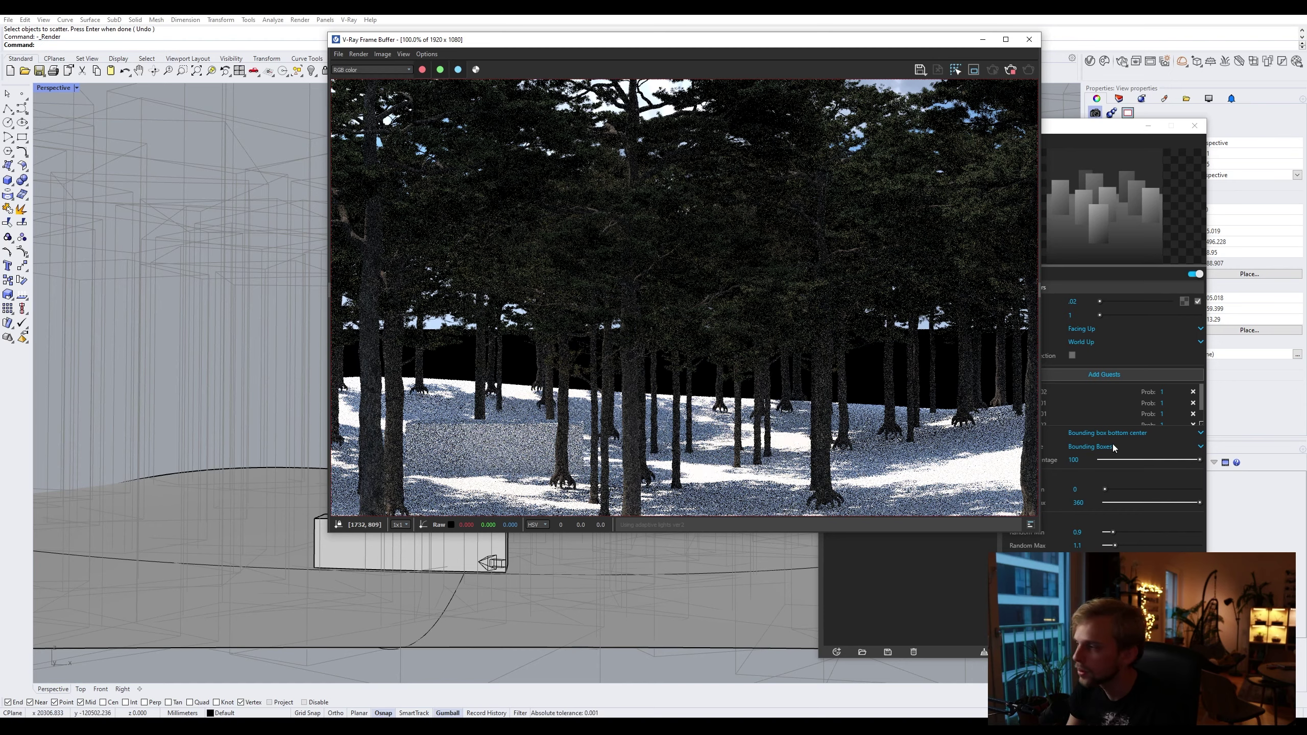
click(1086, 455)
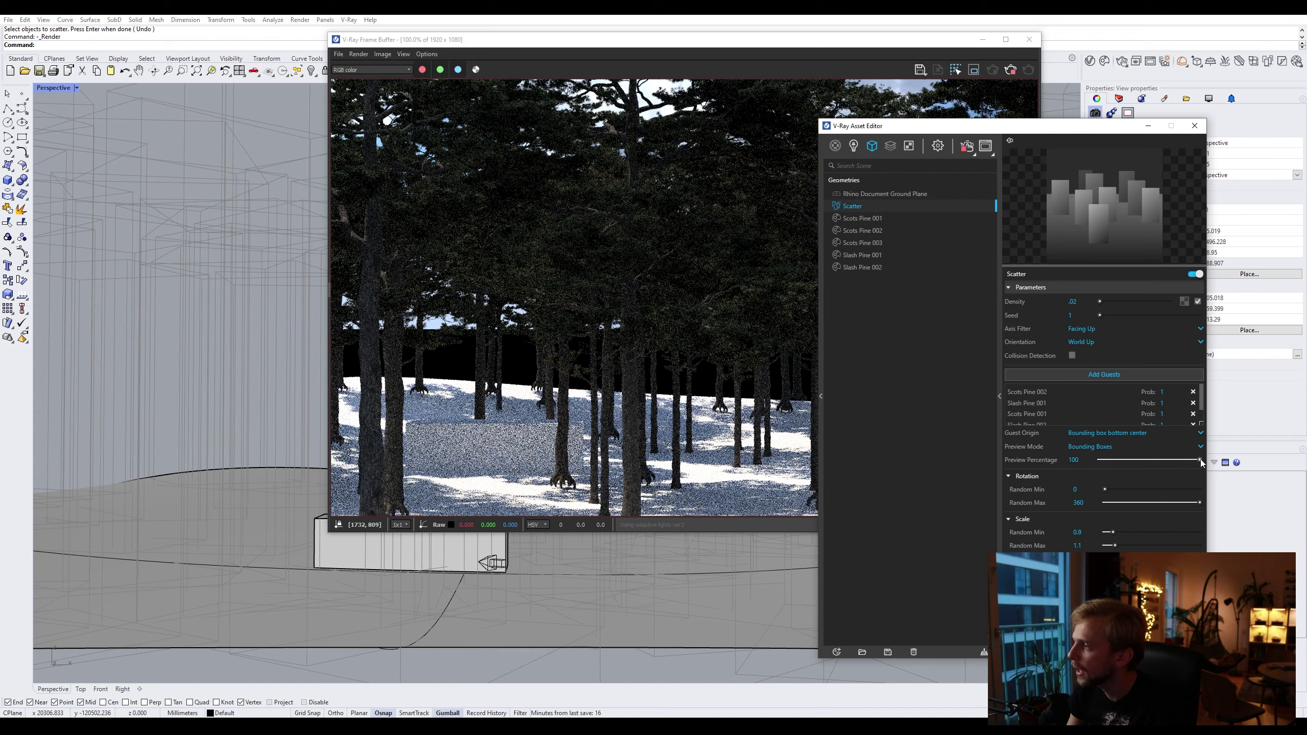
drag(1122, 460, 1120, 460)
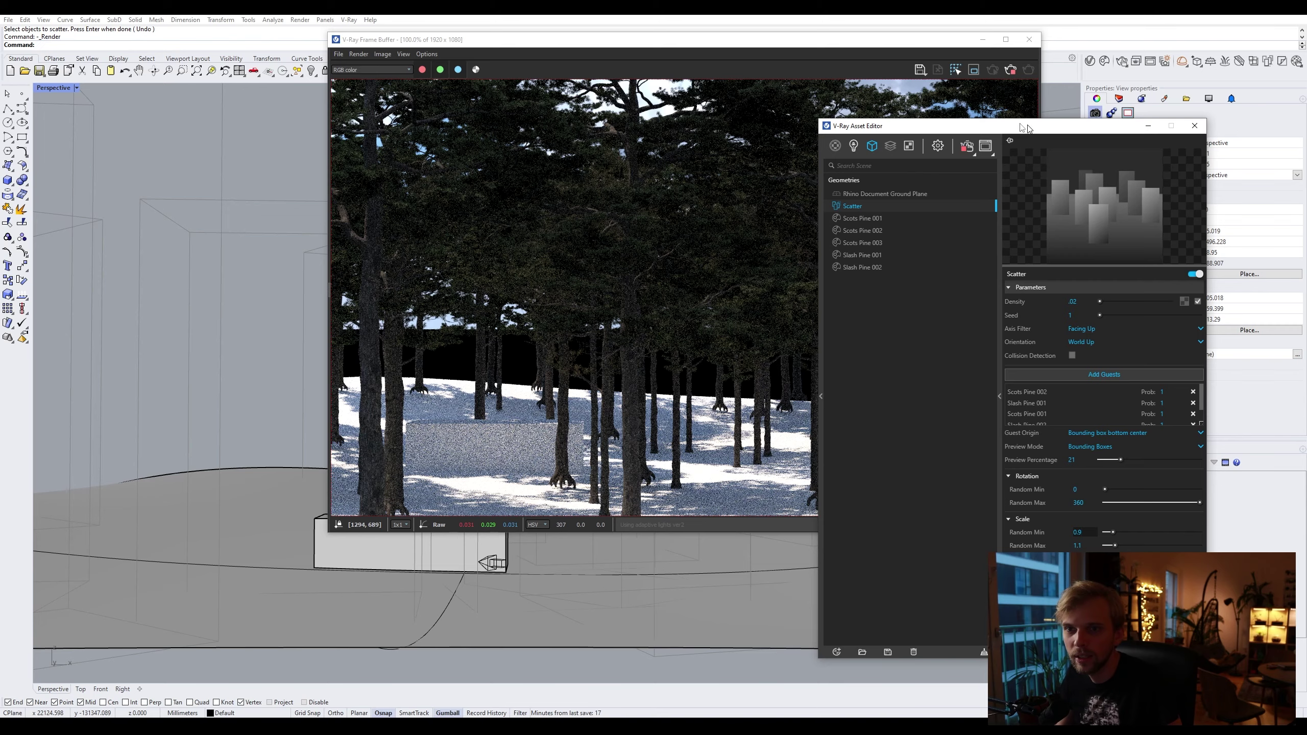
Step: Set the Scatter random scale range to Min 0.4 and Max 0.8
drag(1022, 127, 852, 89)
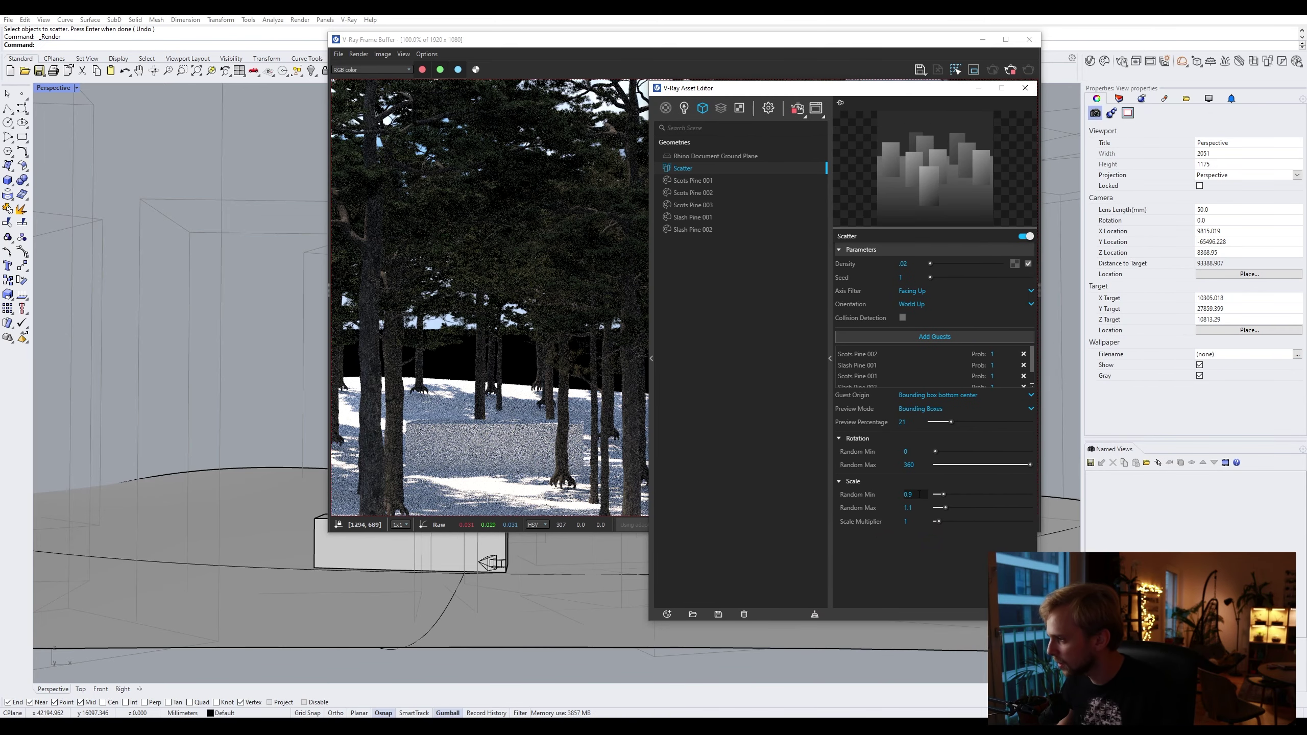
key(BackSpace)
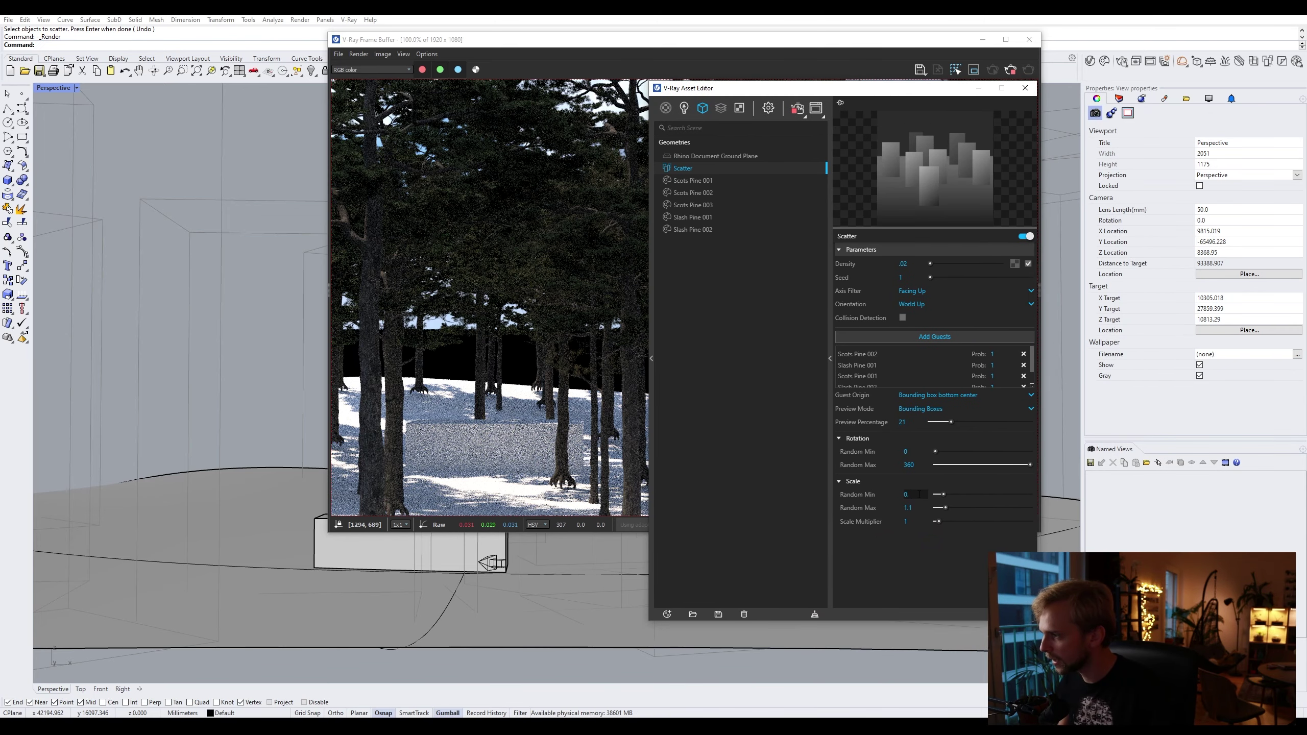
click(897, 508)
text(0.8)
key(Return)
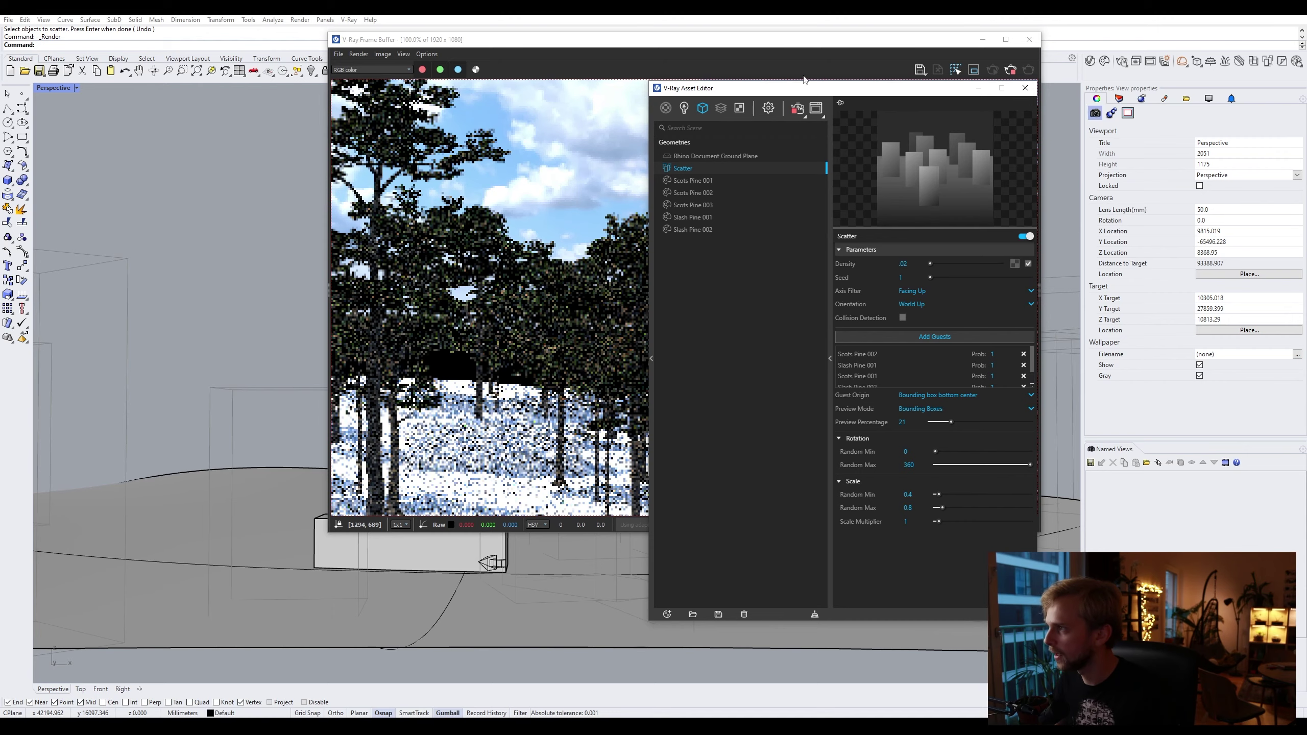
Step: Raise the Scatter Density to .05 and orbit the Perspective view of the forest
drag(730, 88, 938, 100)
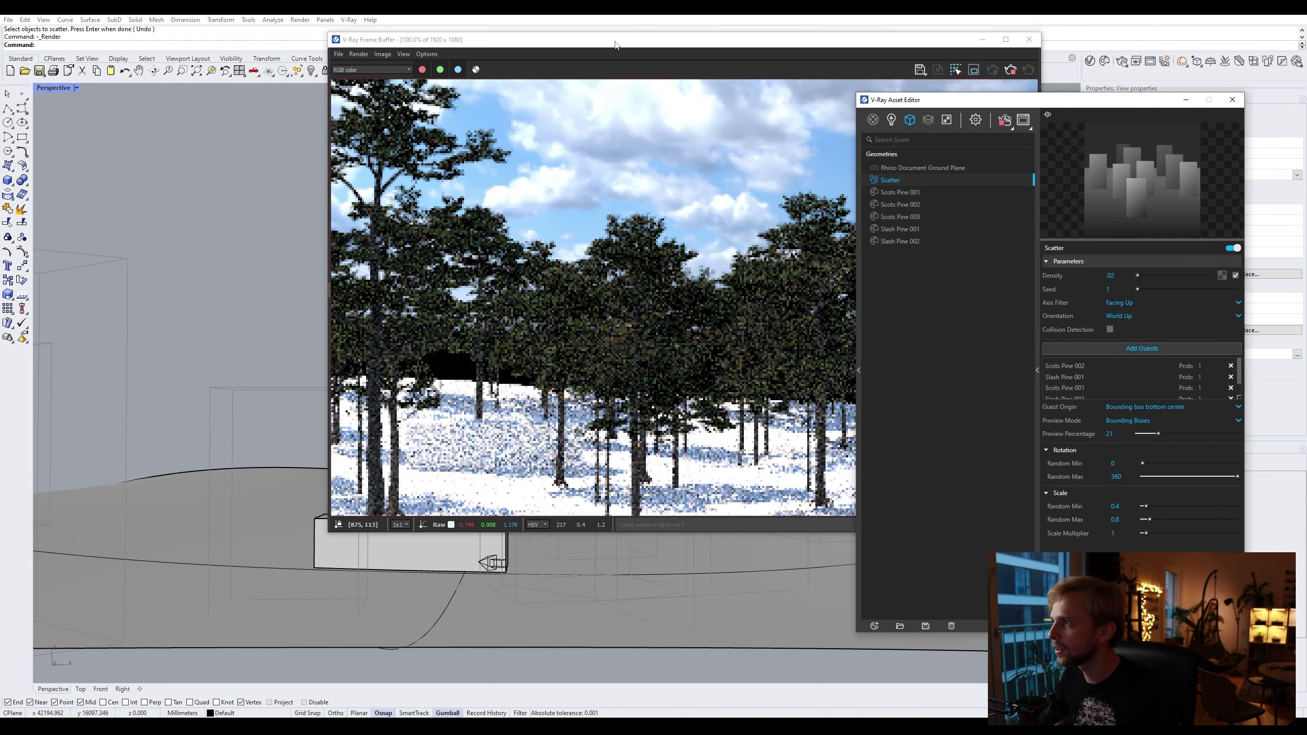
drag(587, 40, 382, 32)
click(981, 107)
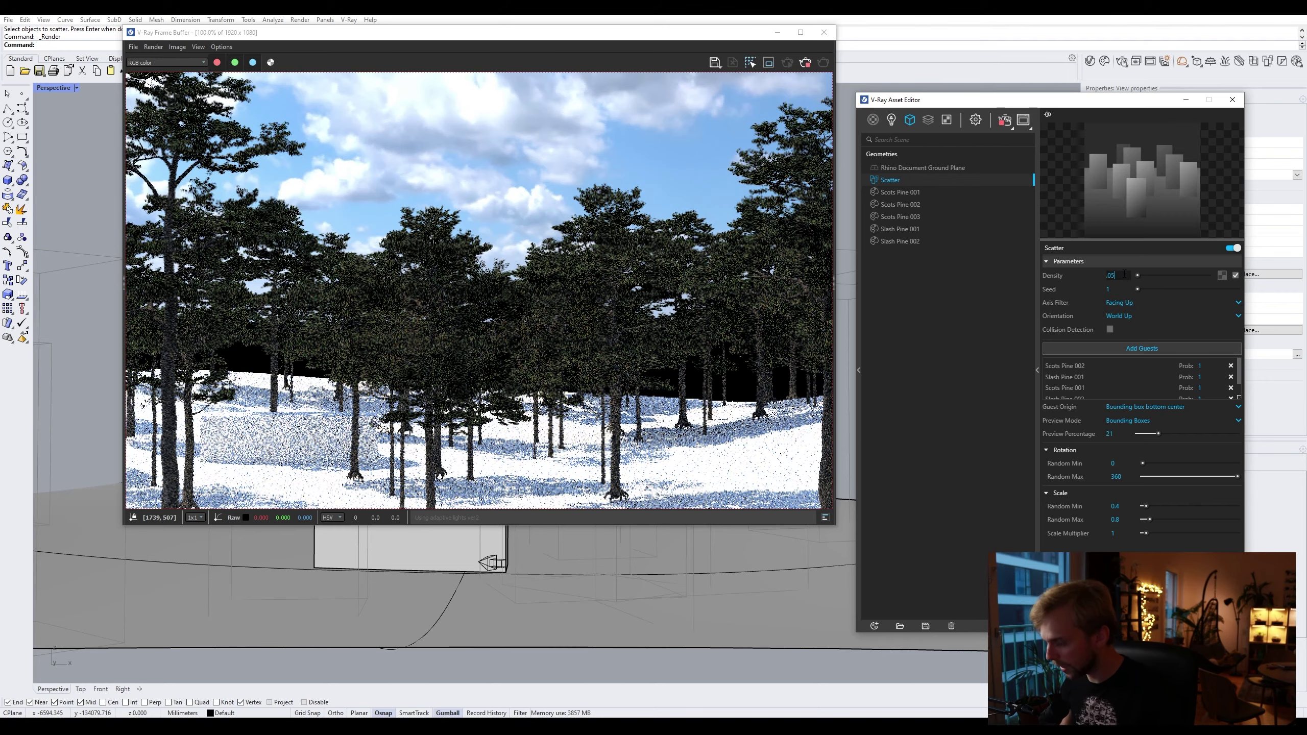
key(BackSpace)
text(5)
key(Return)
right_drag(470, 537, 540, 609)
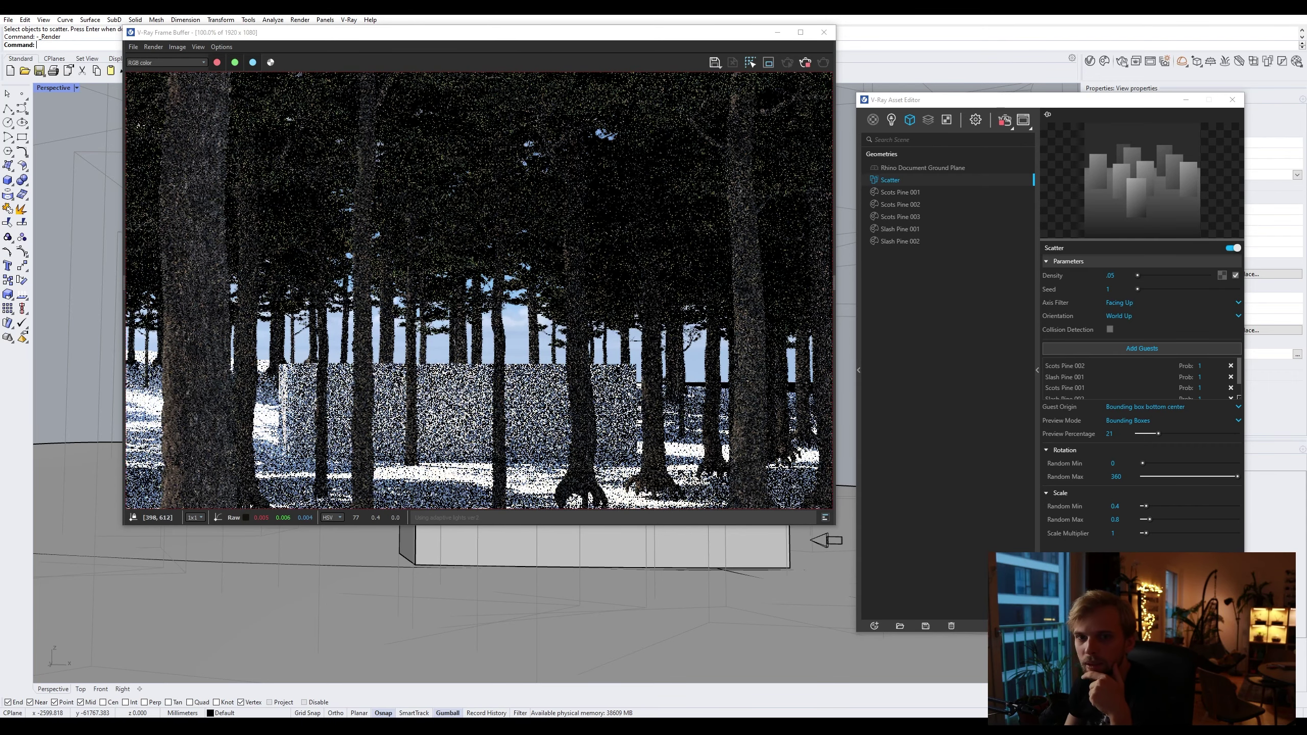
Step: Stop the interactive render and close the Scatter settings window
click(1003, 121)
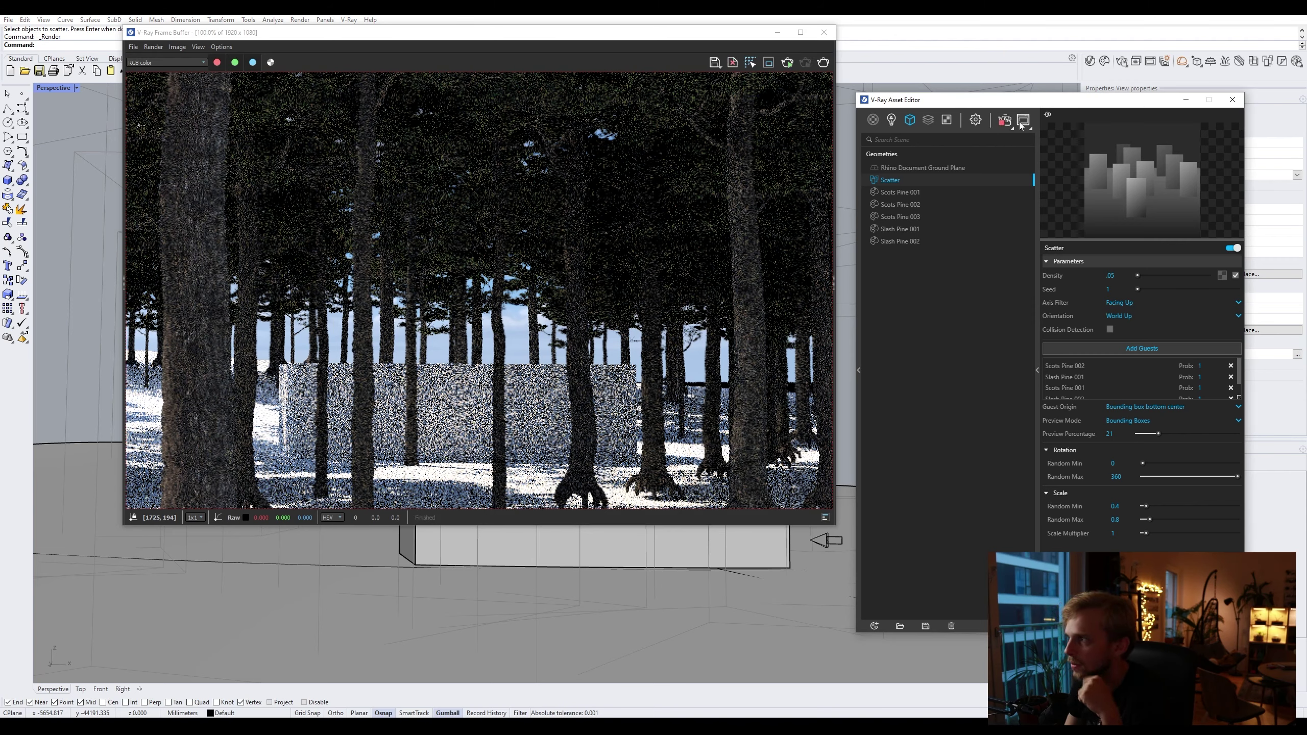
click(631, 629)
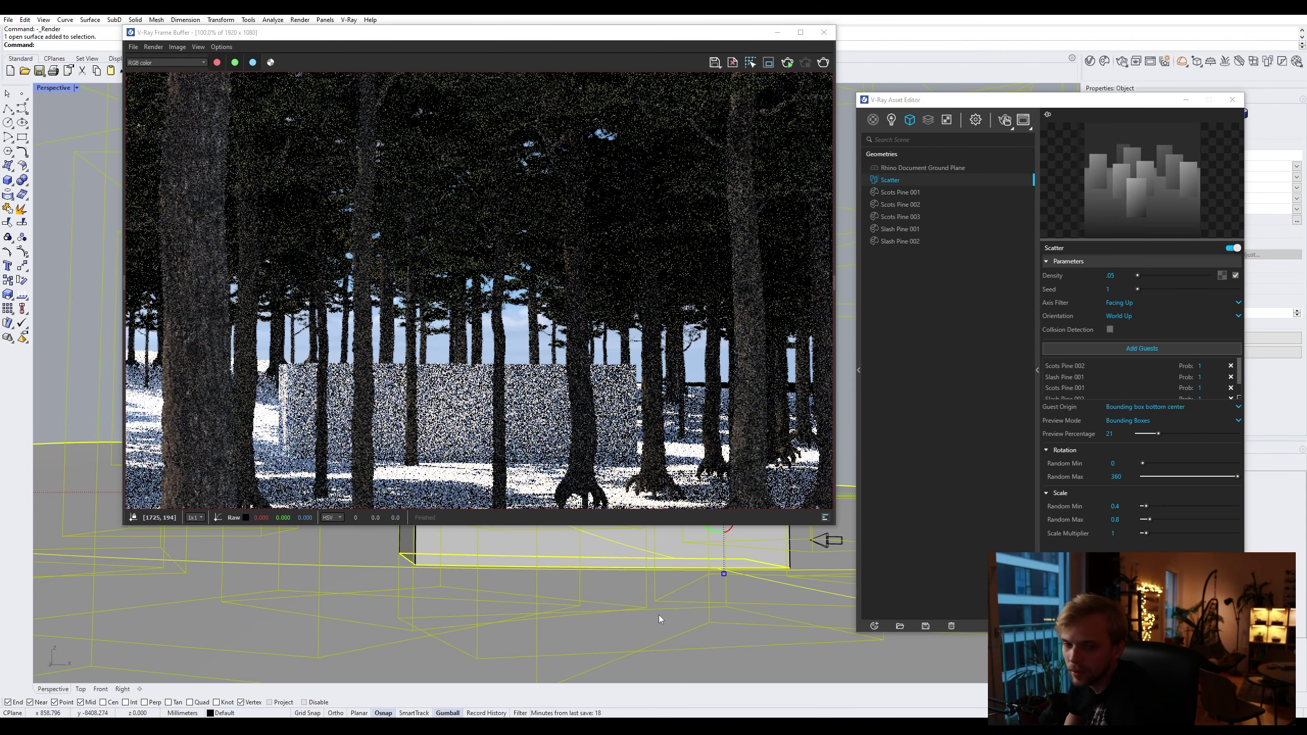
click(1186, 100)
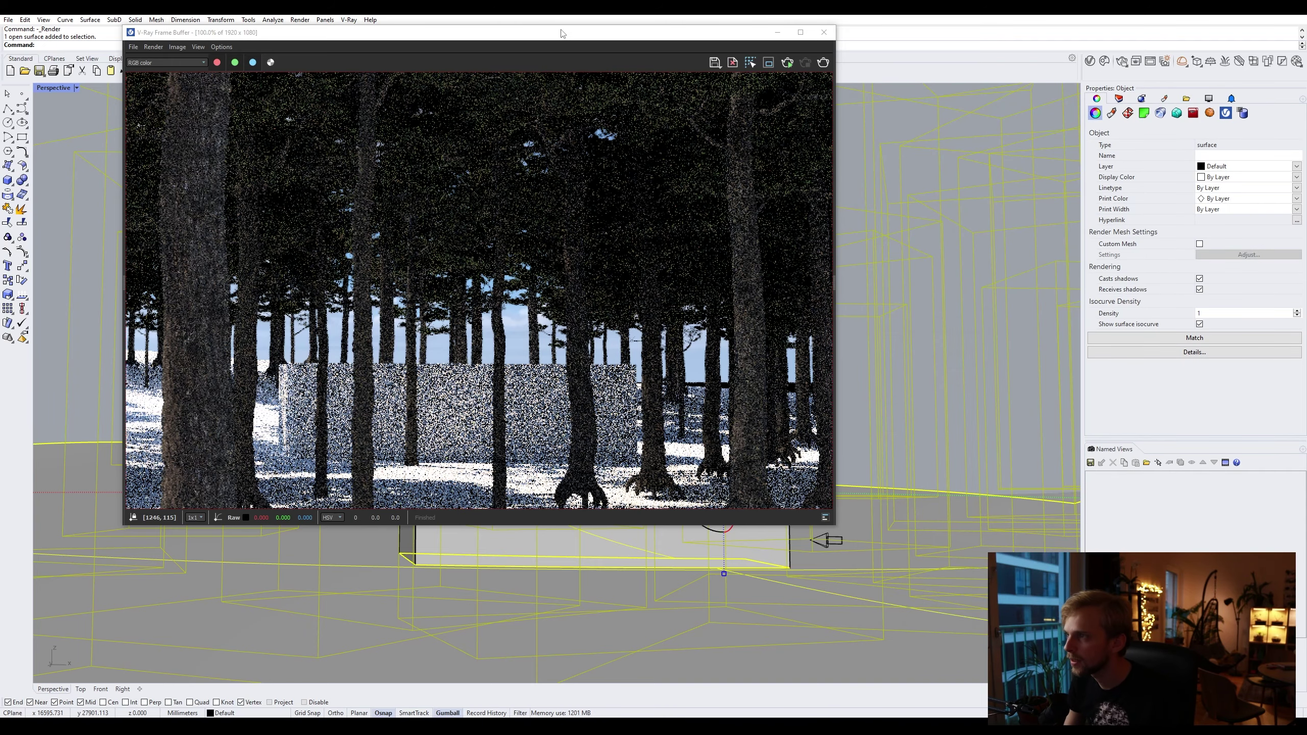
drag(563, 34, 451, 648)
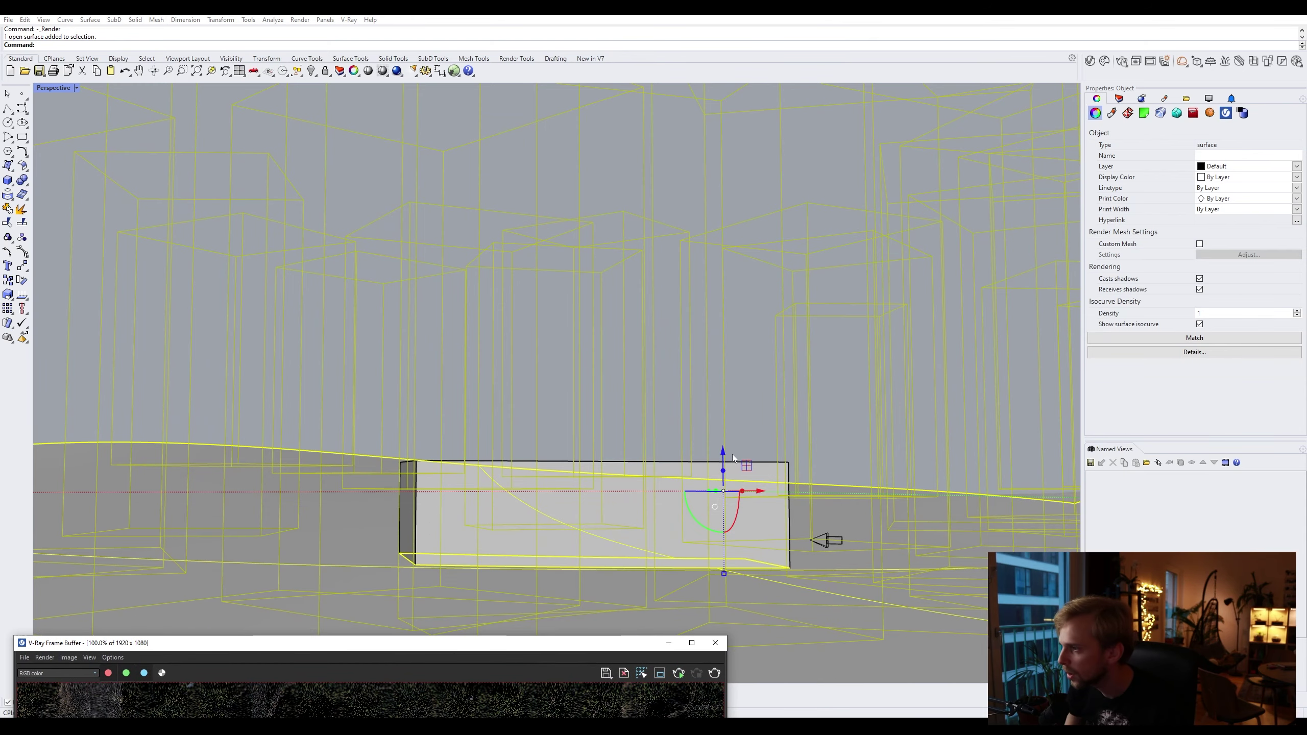
Step: Lift the scatter ground surface slightly with the gumball and reopen the Scatter settings
click(765, 407)
click(694, 474)
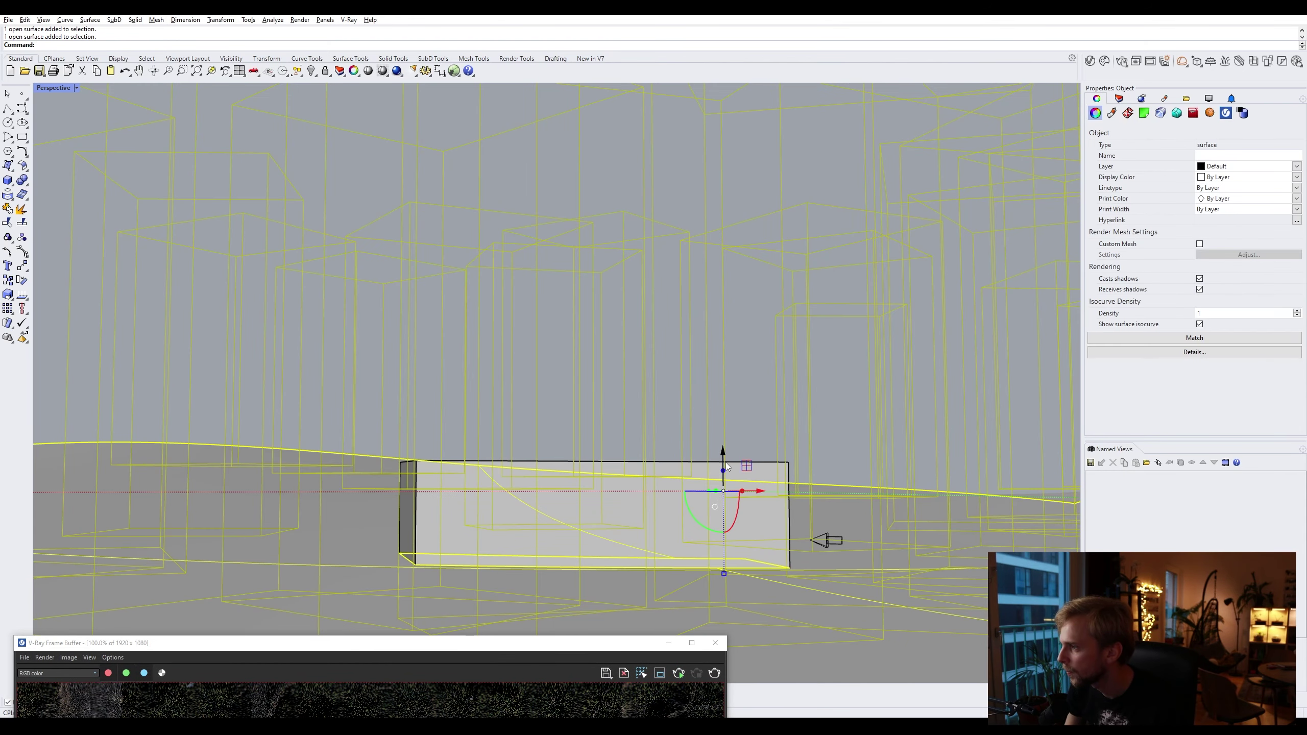
drag(726, 465, 725, 435)
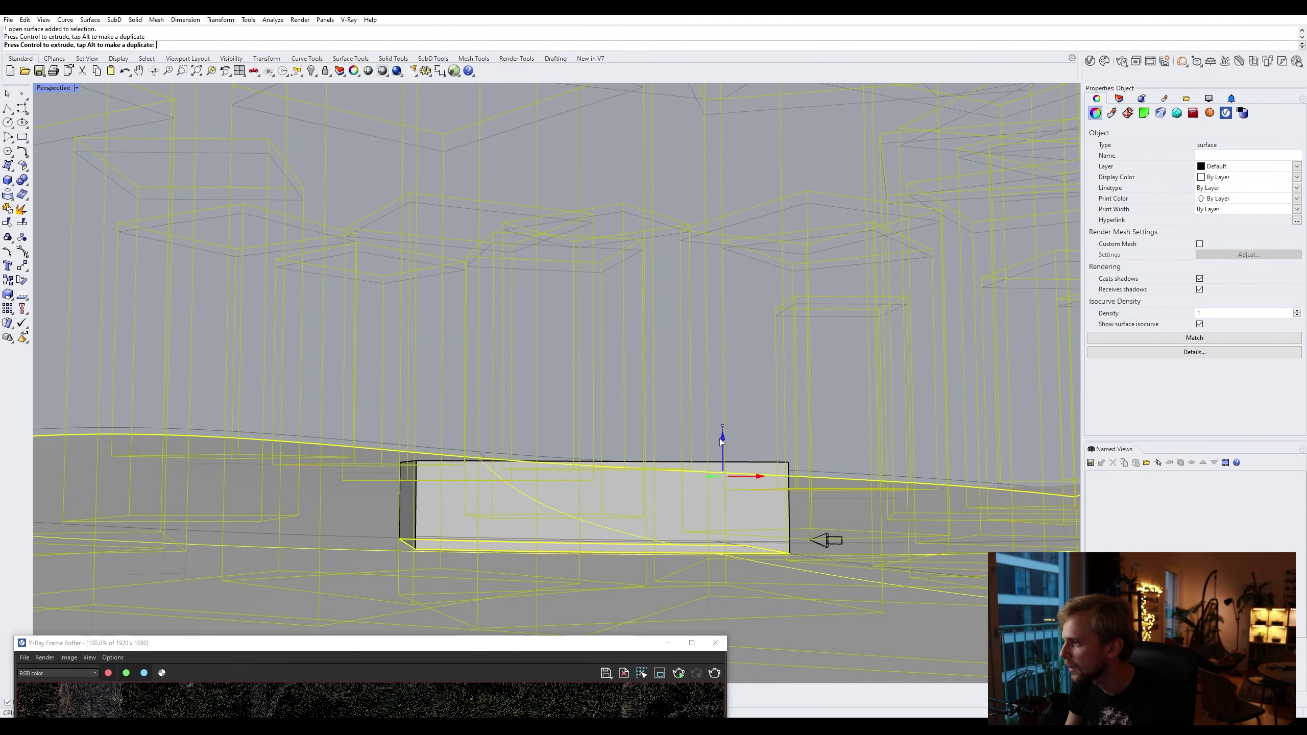
click(811, 431)
click(829, 482)
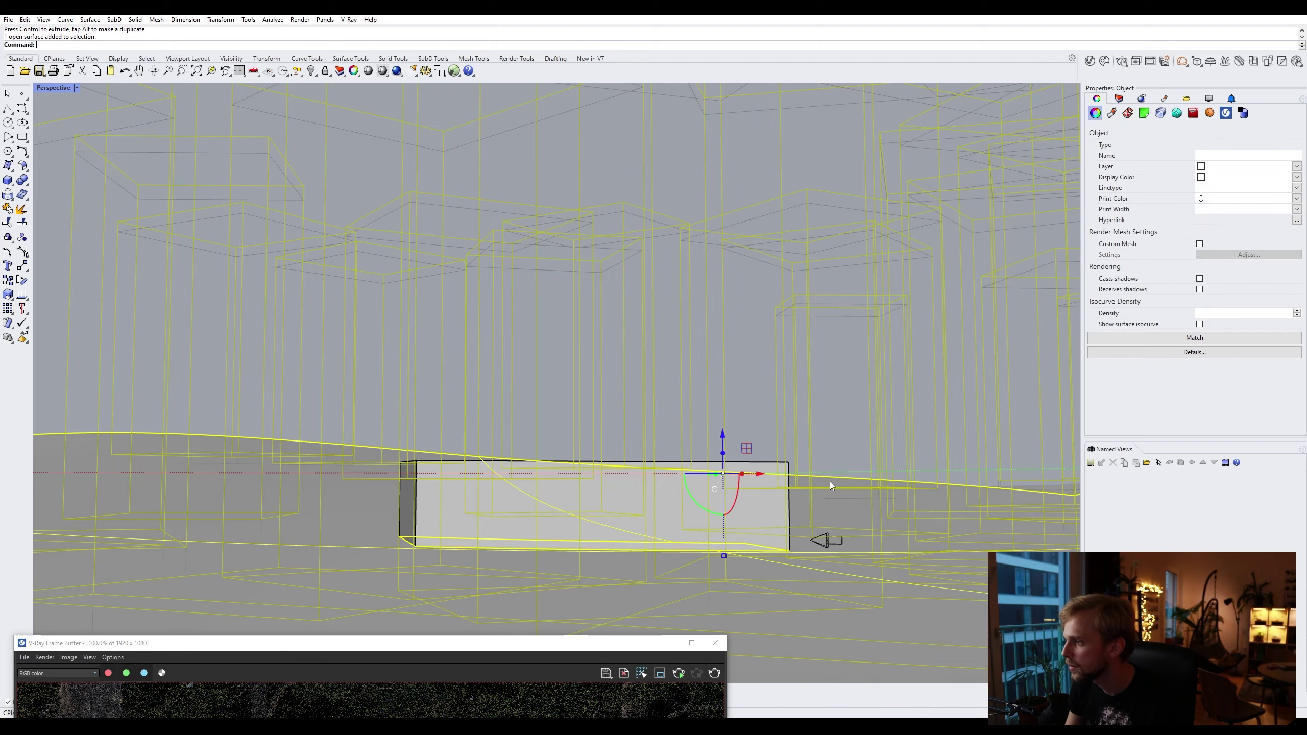
drag(268, 651, 451, 49)
click(1105, 61)
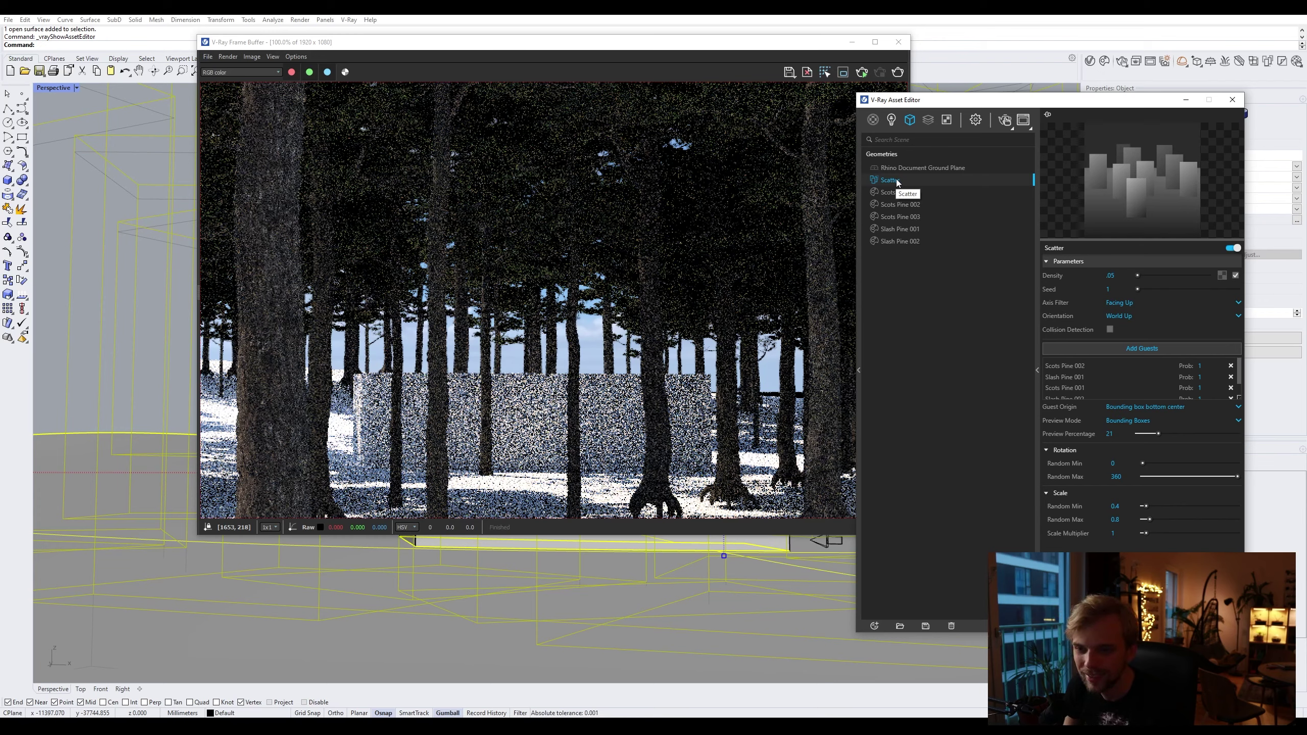
Step: Delete the Scatter asset, confirm the prompt, and close the V-Ray Asset Editor
right_click(898, 182)
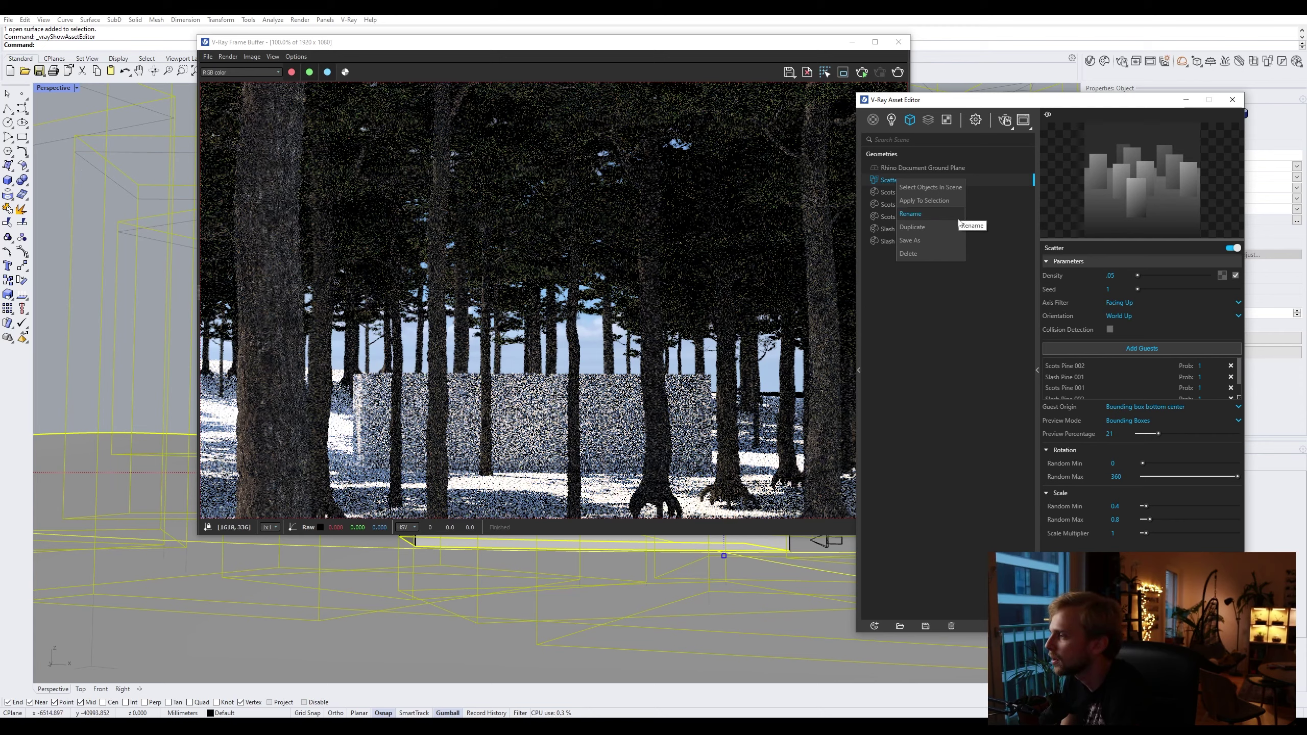
click(949, 253)
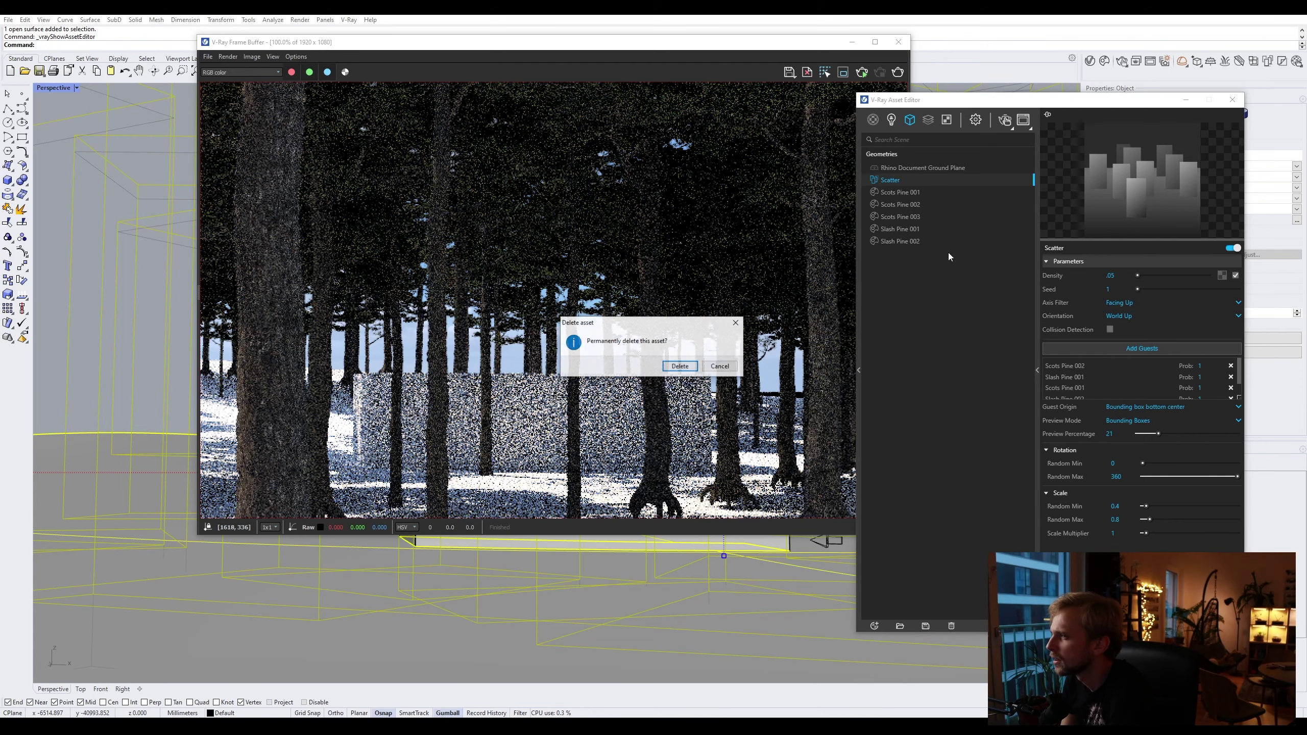
click(679, 366)
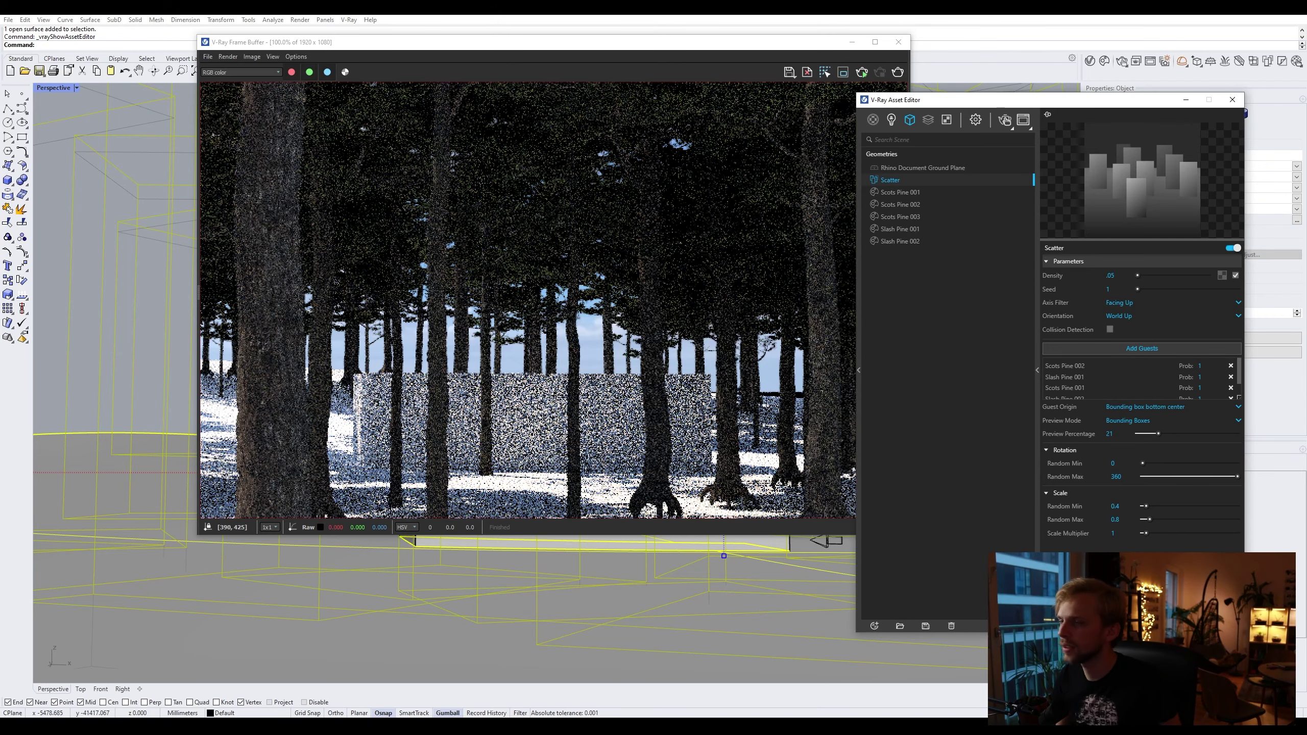
click(1233, 100)
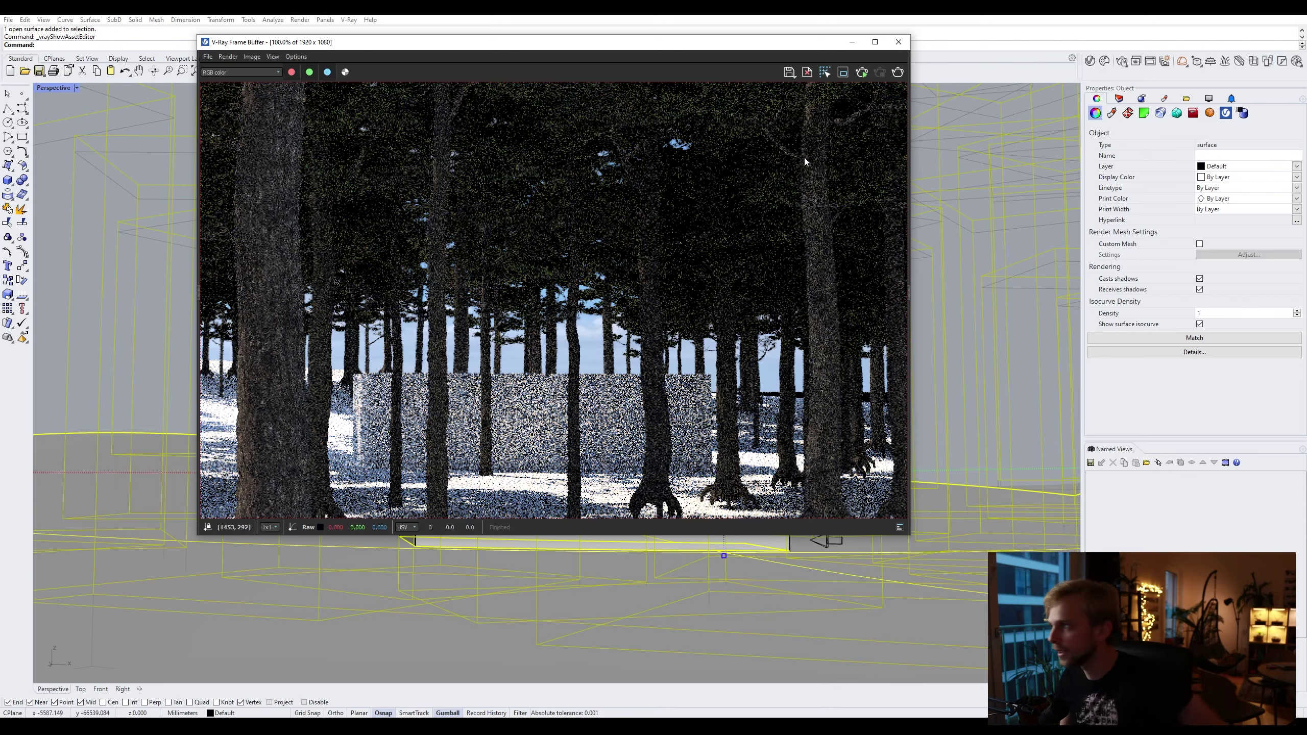
Step: Run V-Ray Scatter Remove and pick the ground surface to exclude it from the tree scatter
click(1254, 61)
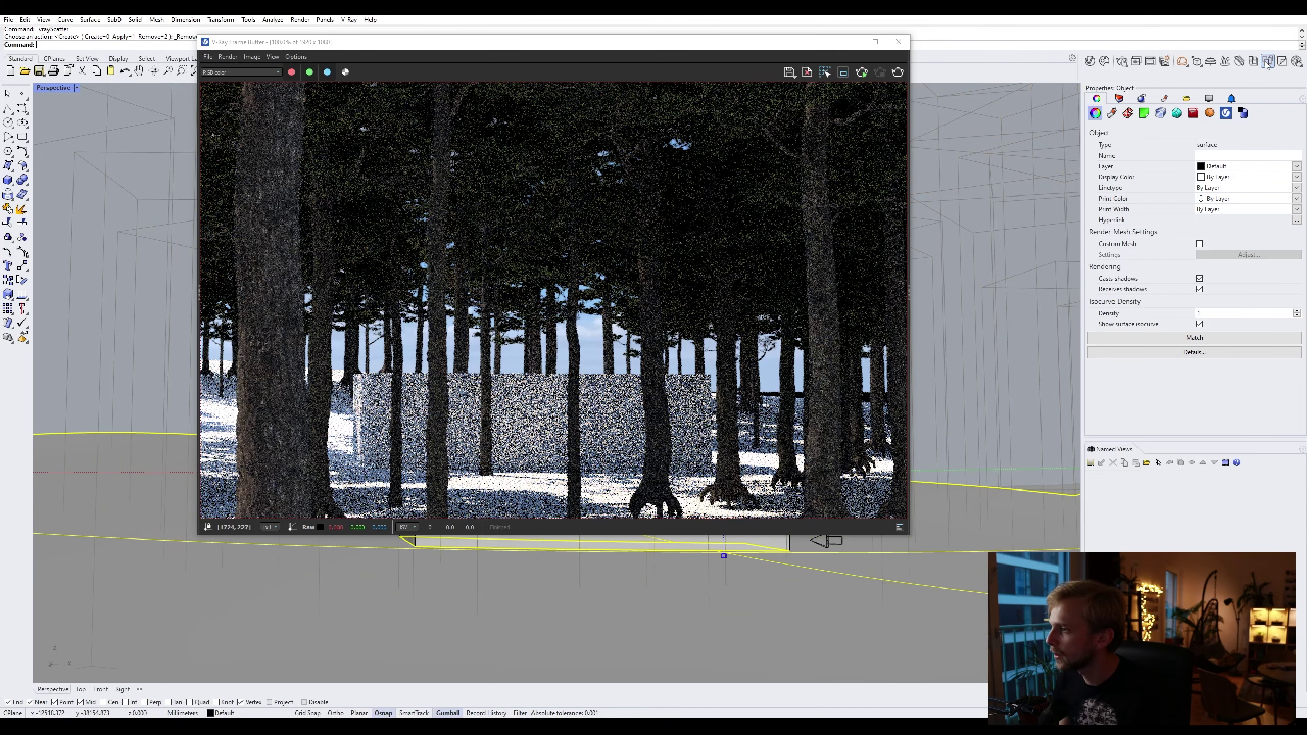
click(120, 431)
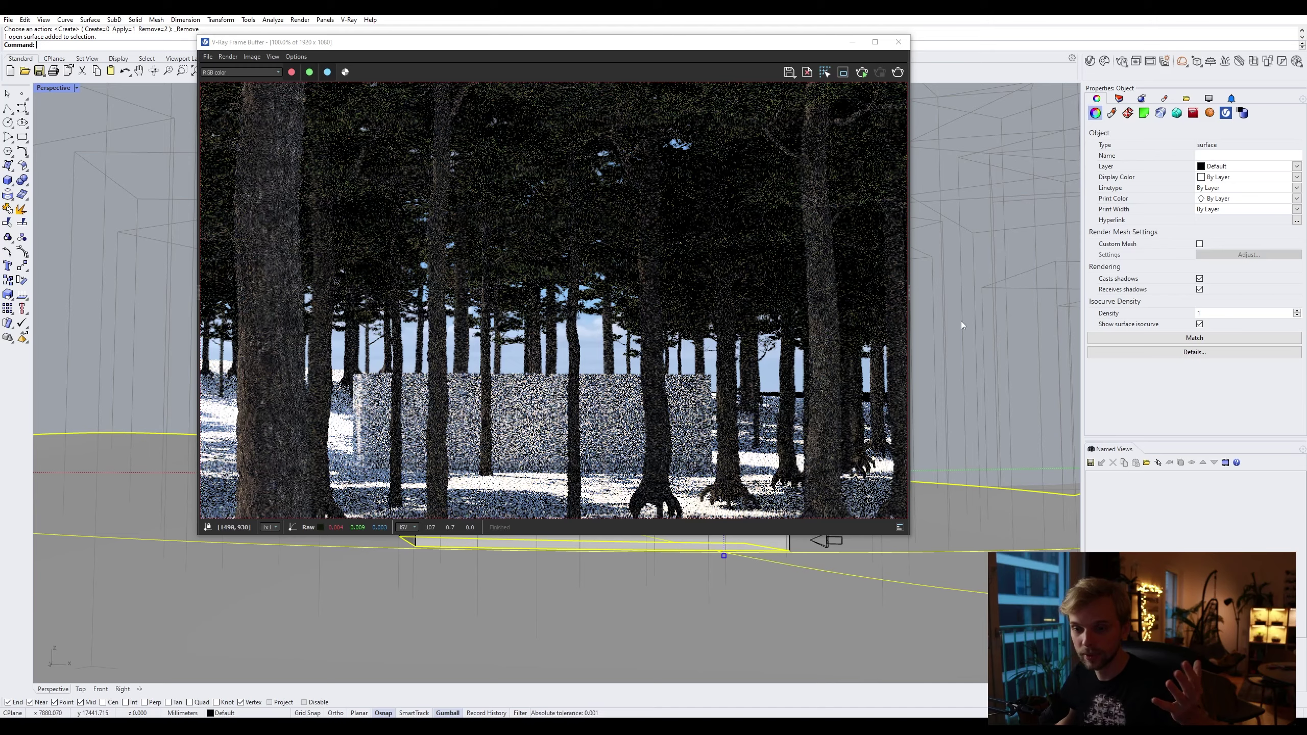
Step: Open the V-Ray Asset Editor and Chaos Cosmos, and maximize the Top viewport
click(1090, 62)
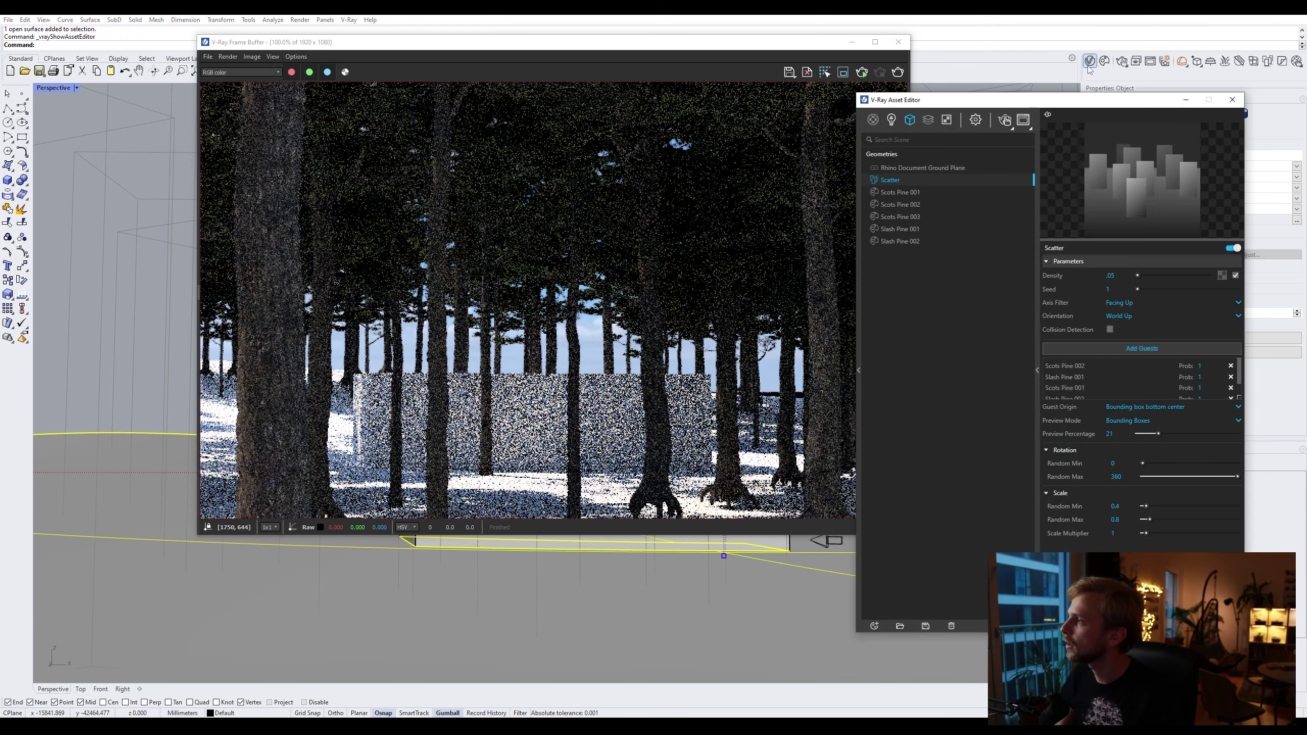
click(1104, 62)
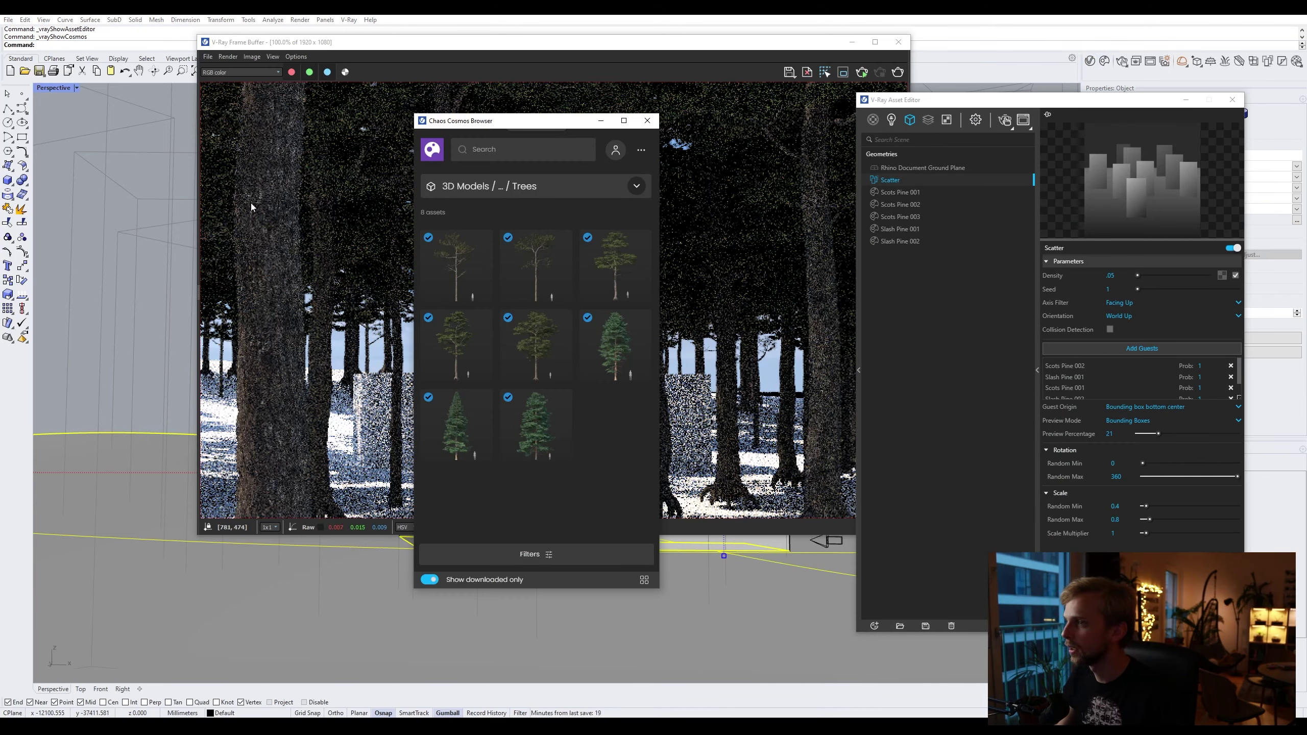
double_click(45, 88)
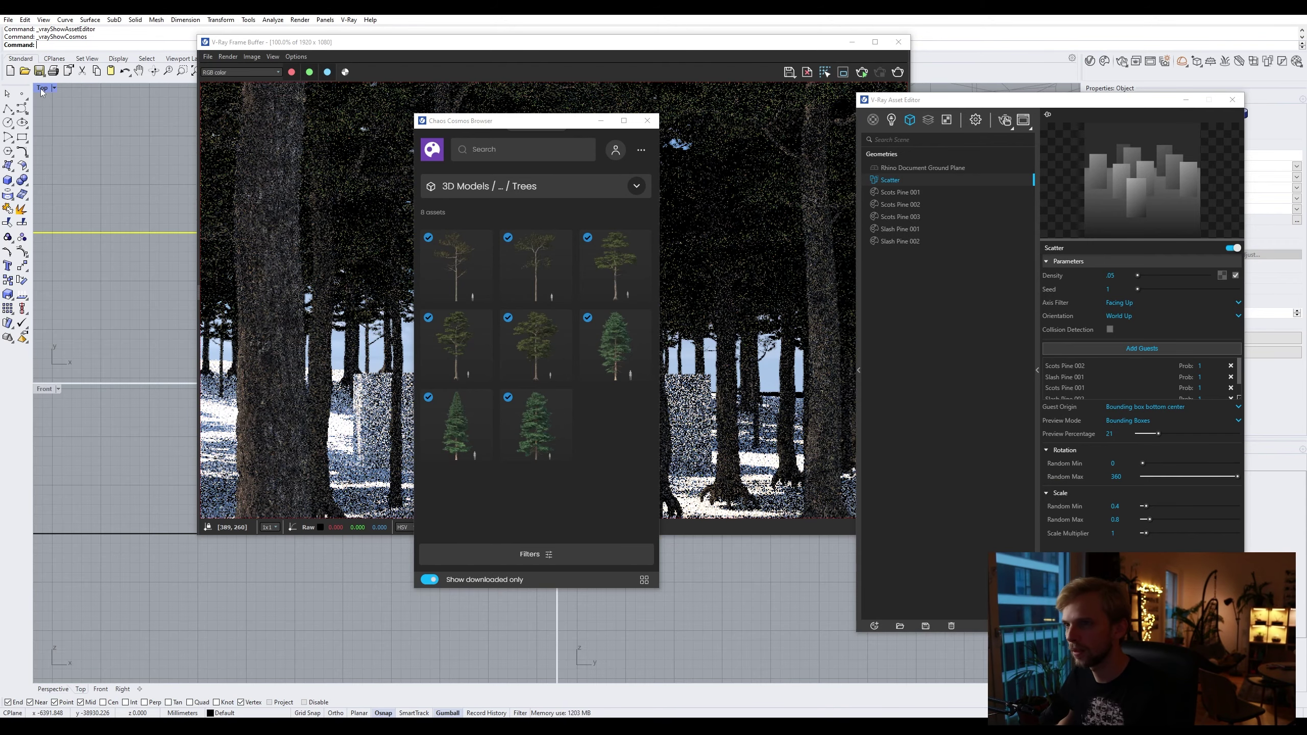
double_click(41, 88)
Step: Zoom out in Top view, deselect everything, and open the Cosmos category list
scroll(147, 273, down, 5)
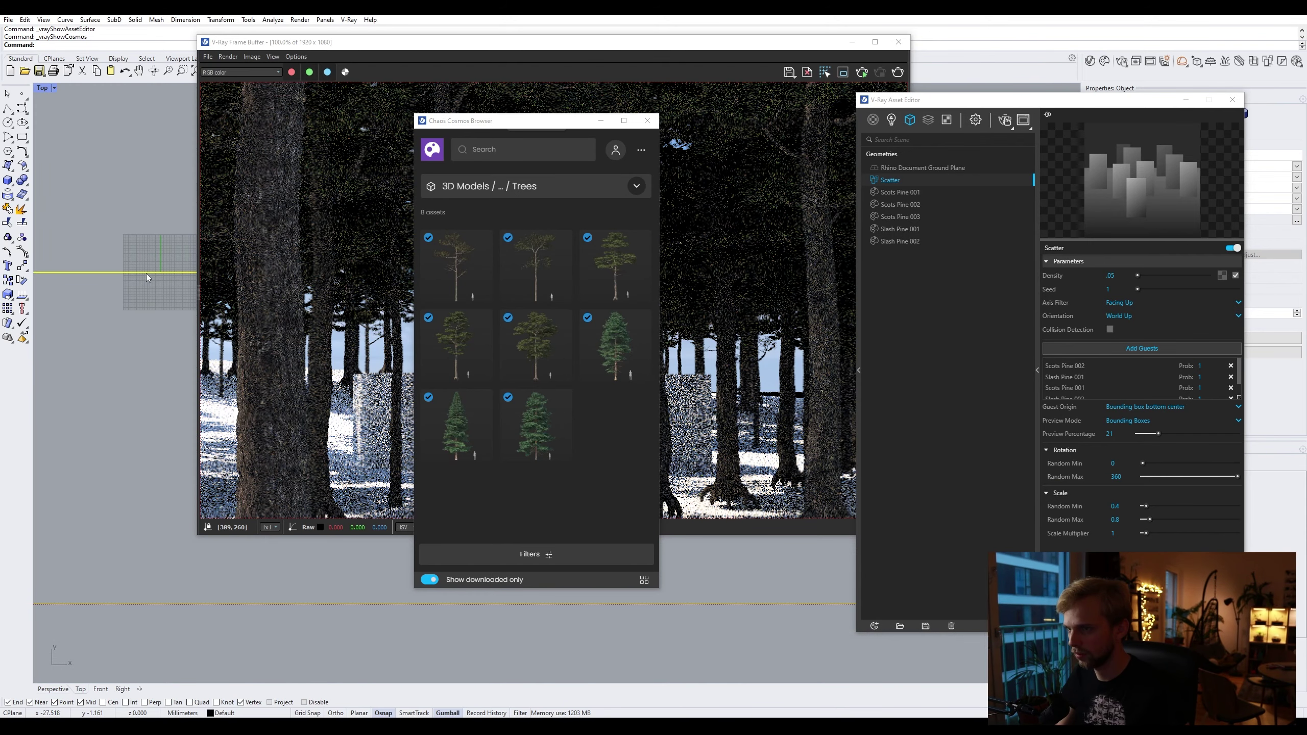
click(121, 292)
scroll(113, 300, up, 5)
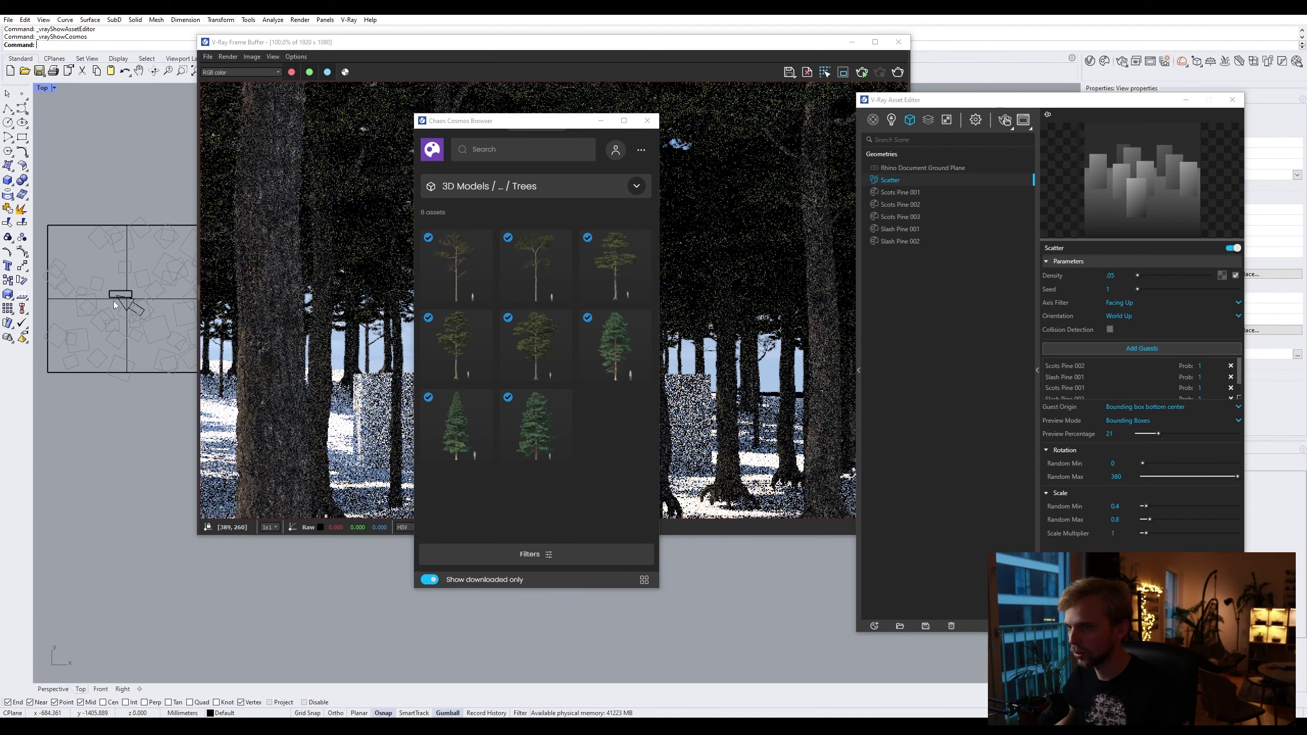
scroll(96, 401, down, 3)
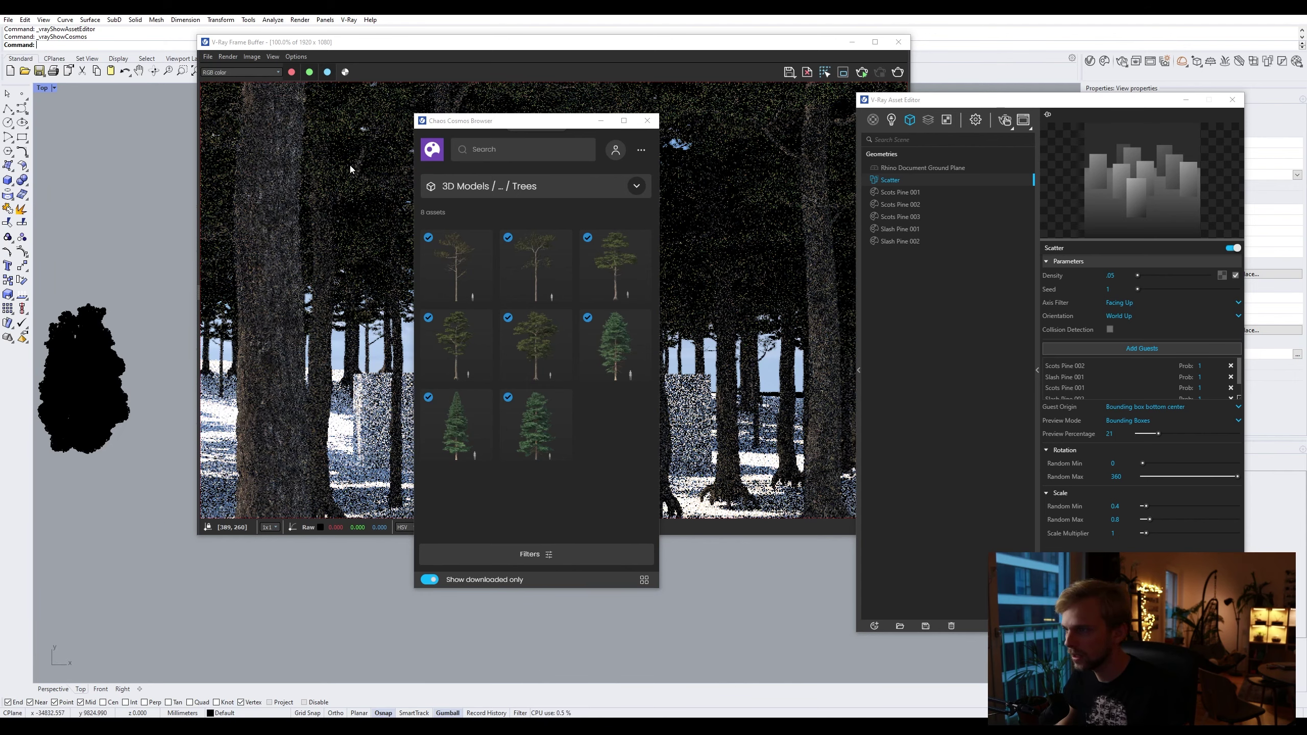
click(637, 187)
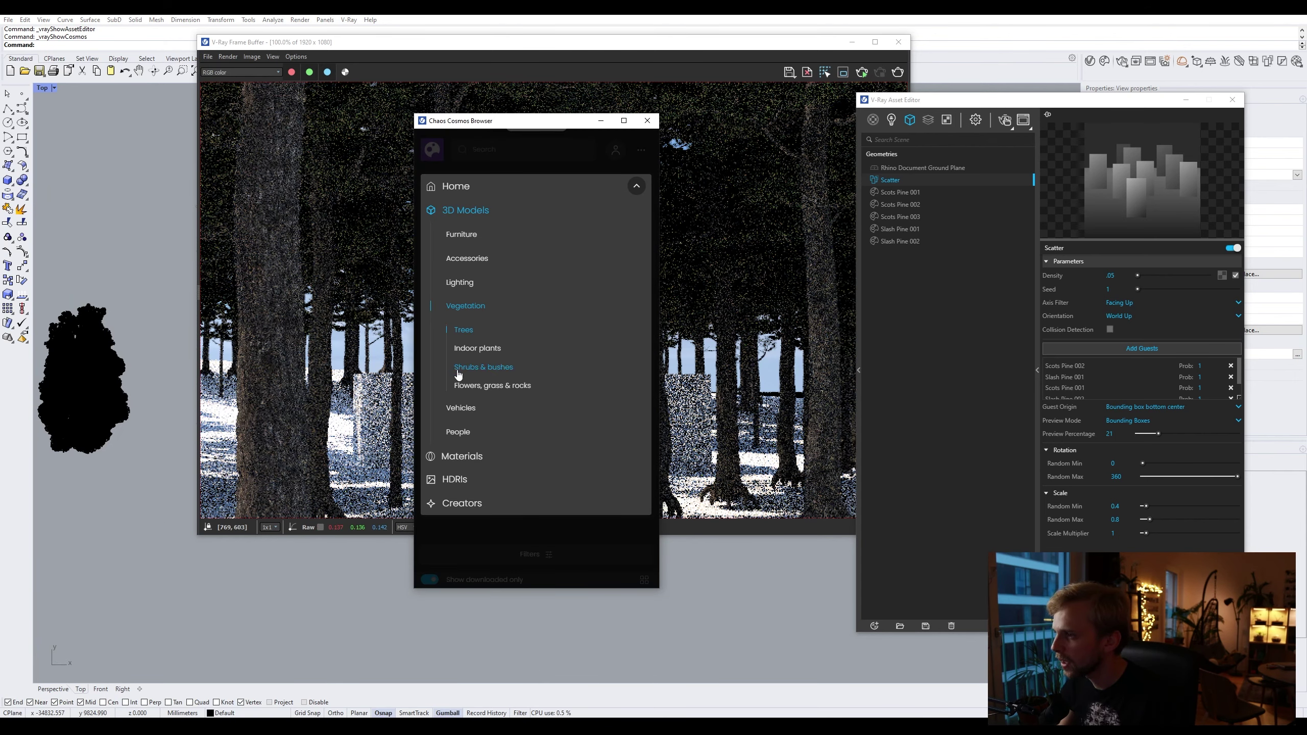
Step: Import Blue Fescue 002, Blue Fescue 001 and Garden Lawn 002, placing Garden Lawn in Top view
click(480, 386)
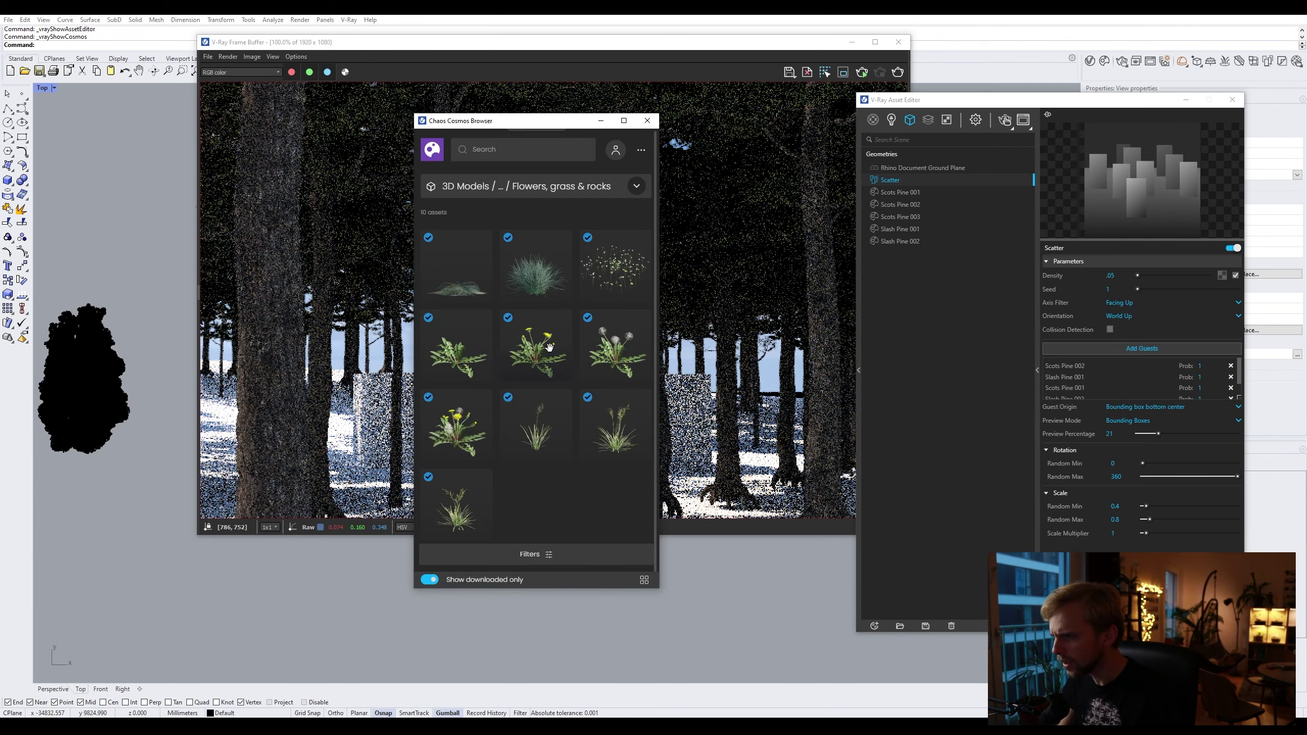
scroll(576, 488, down, 1)
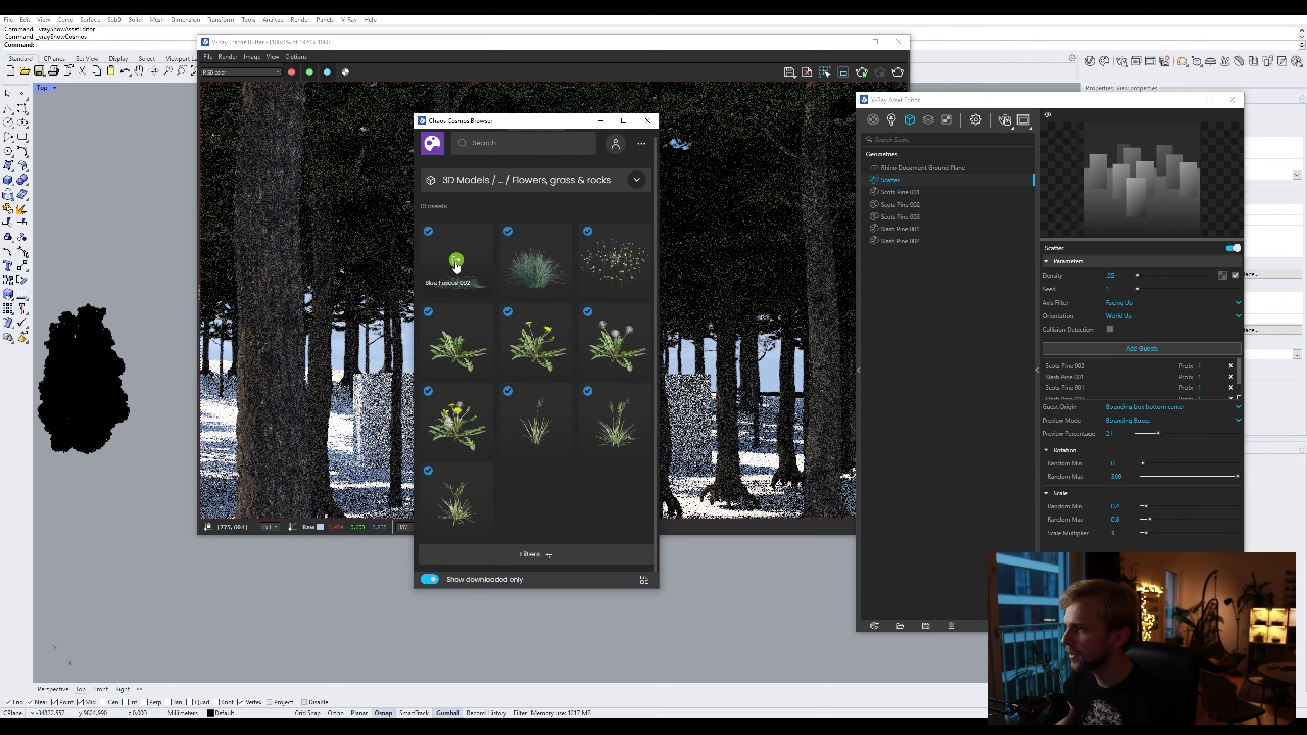
click(455, 260)
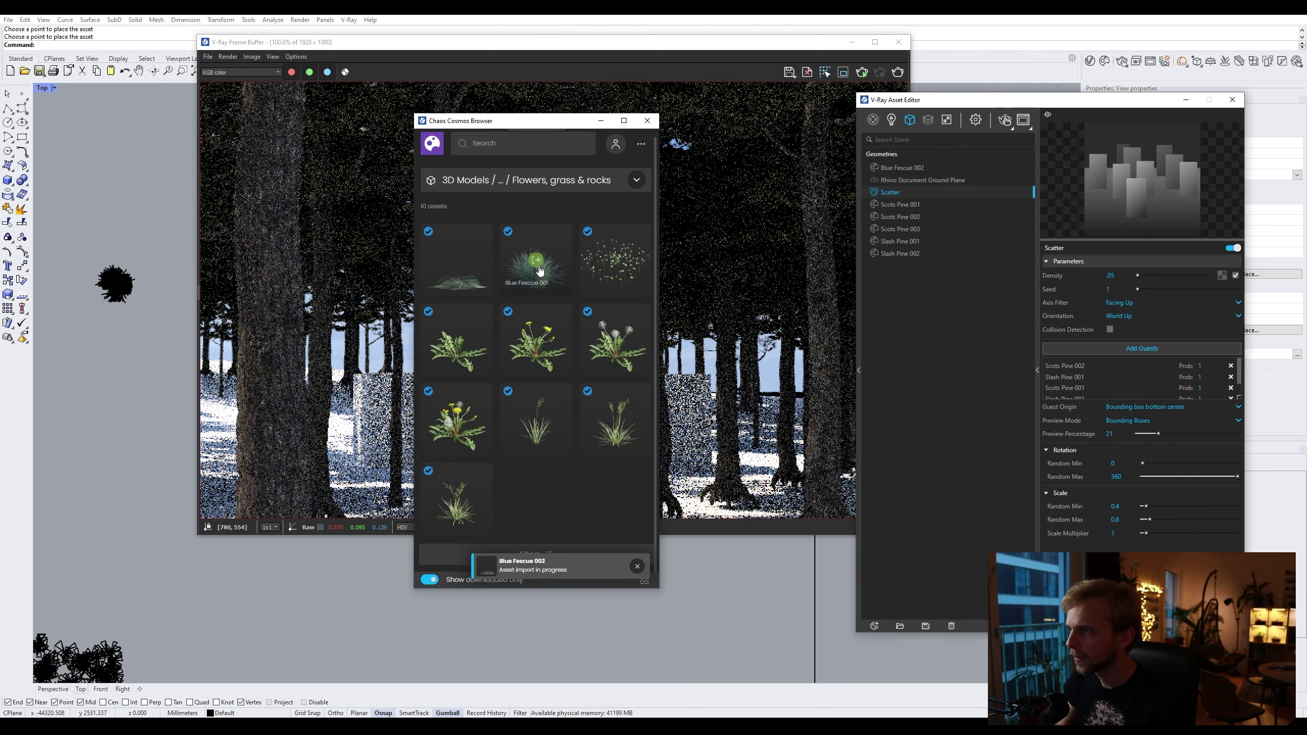
click(538, 262)
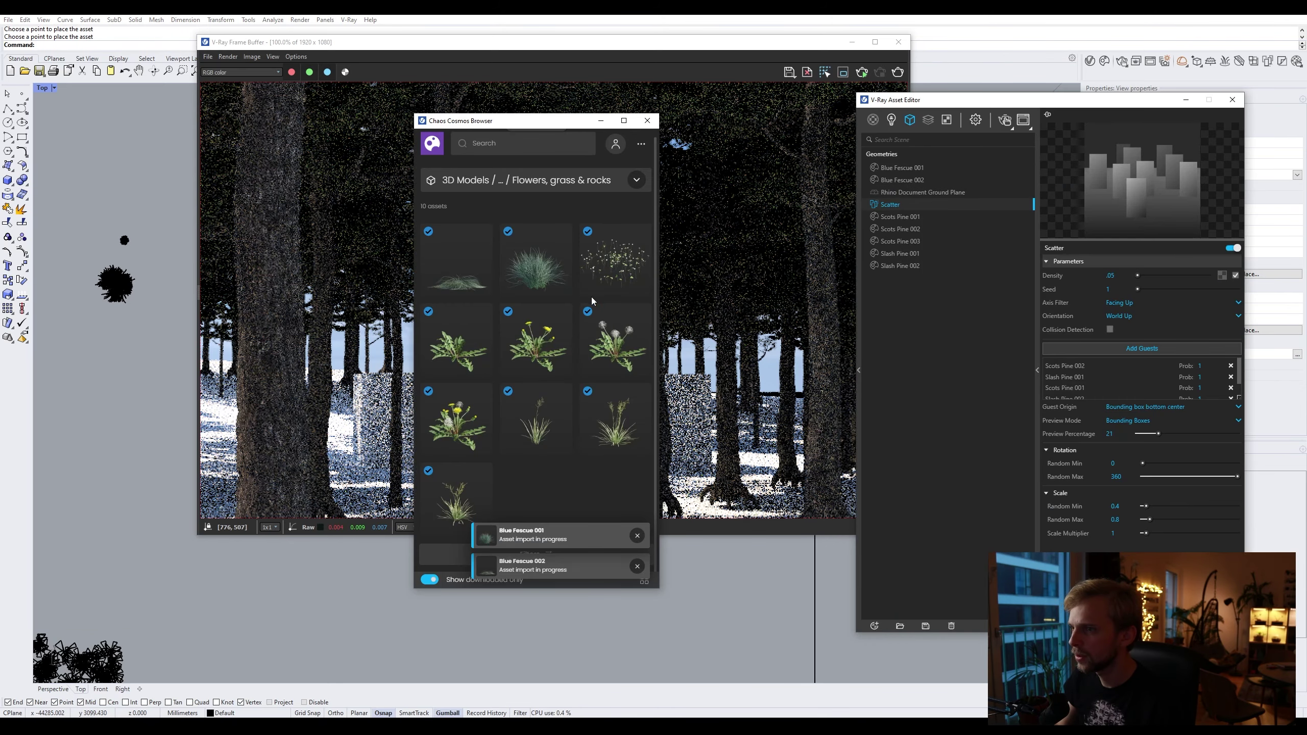
click(596, 291)
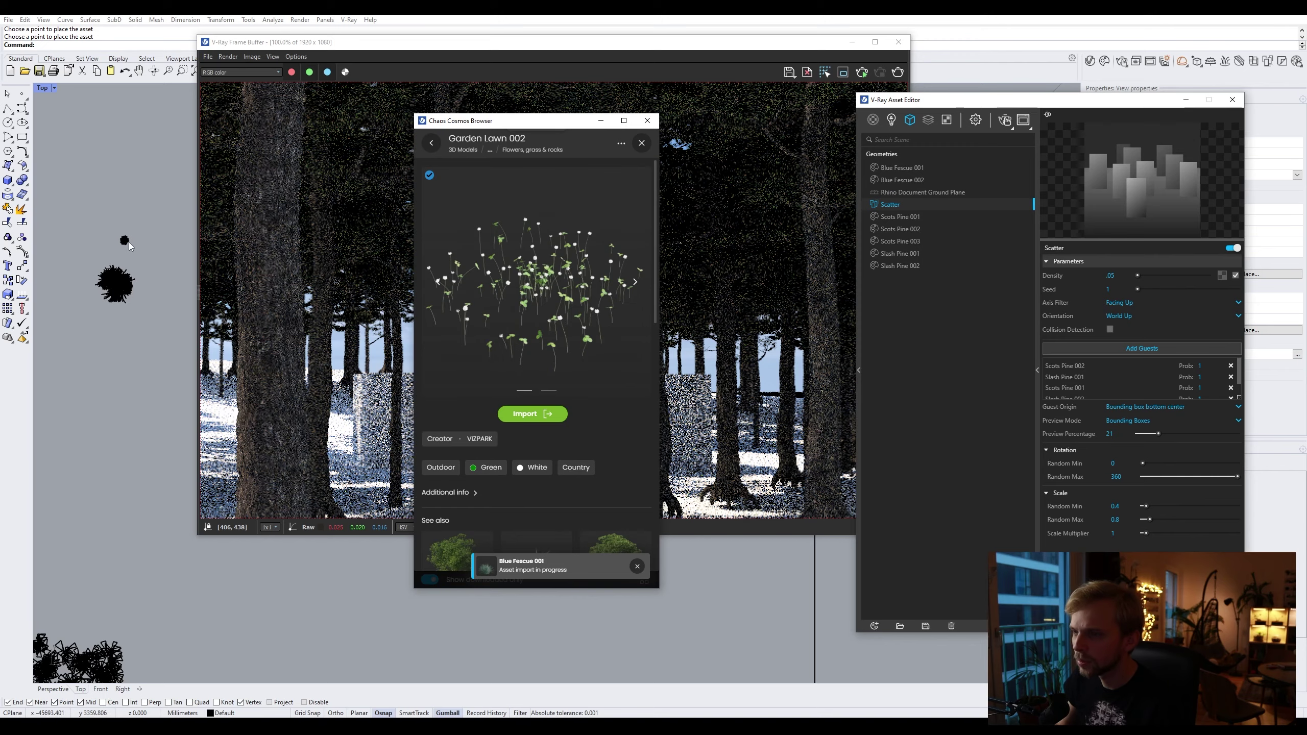
click(532, 414)
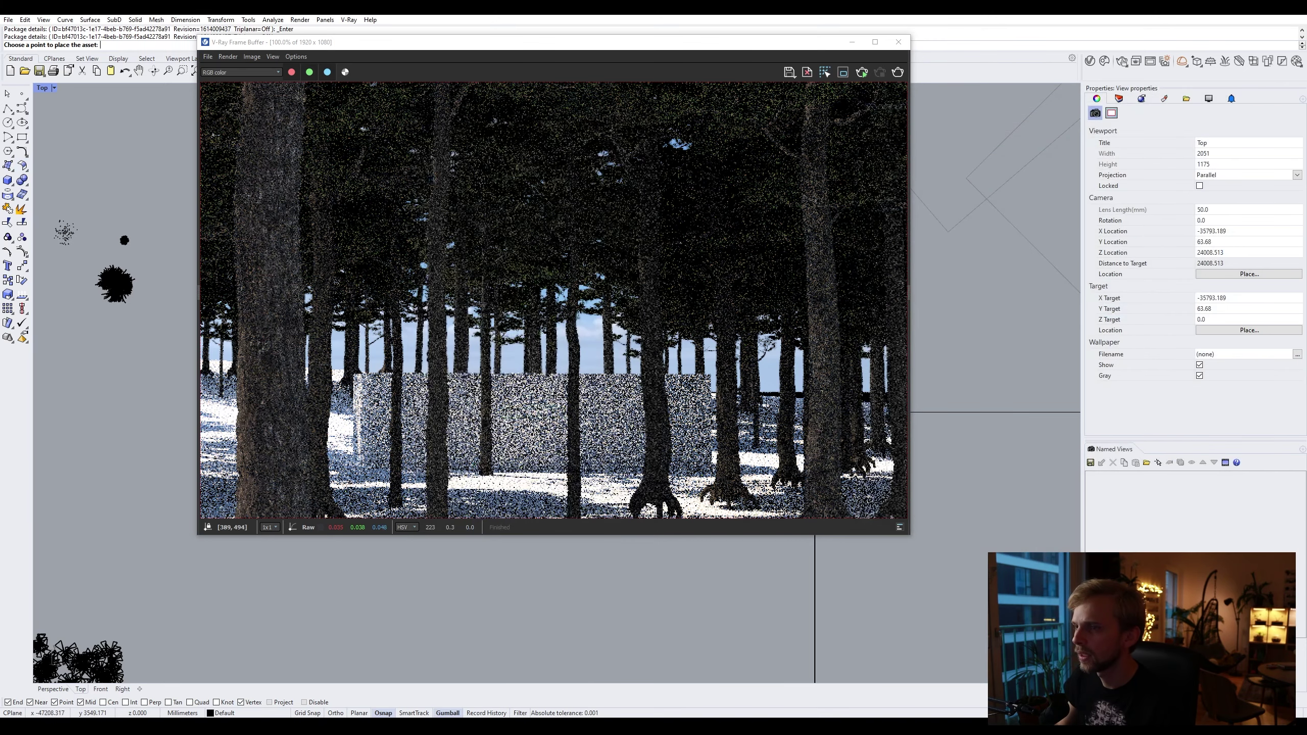
click(90, 238)
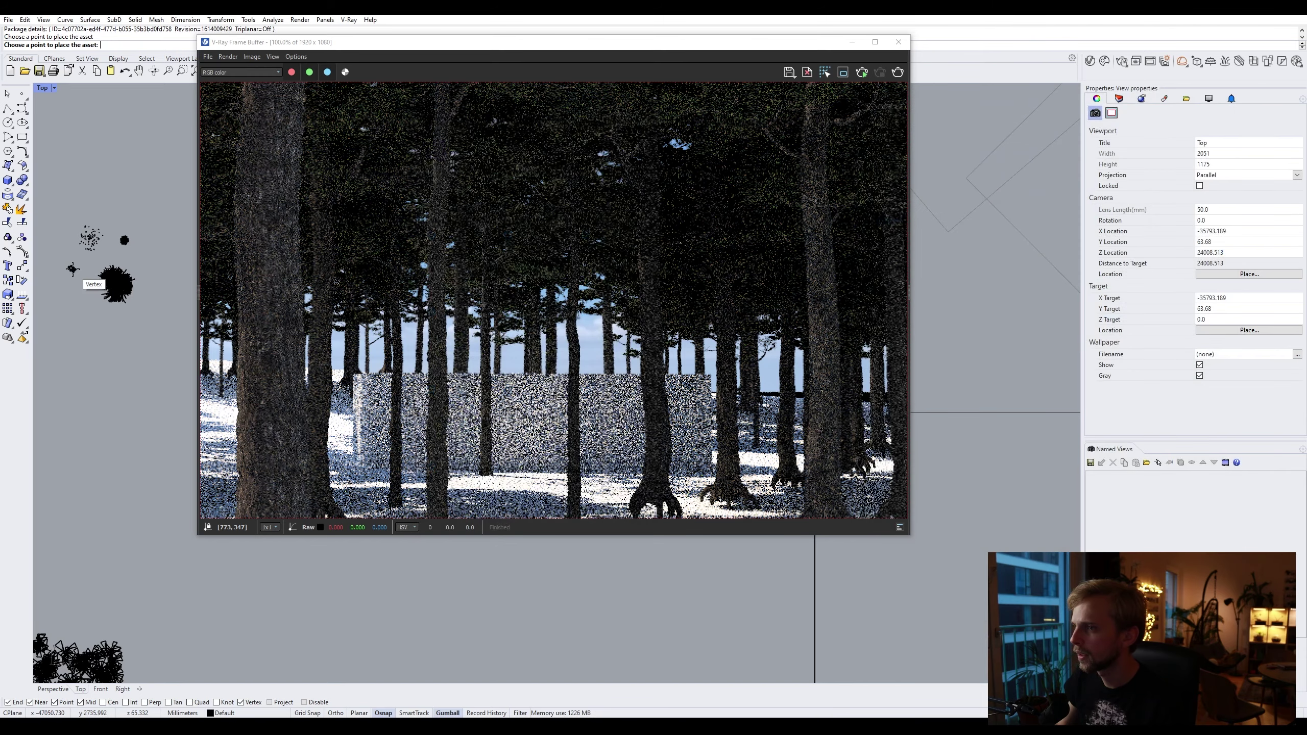
Step: Place the remaining queued Cosmos plants in empty spots of the Top view
click(72, 269)
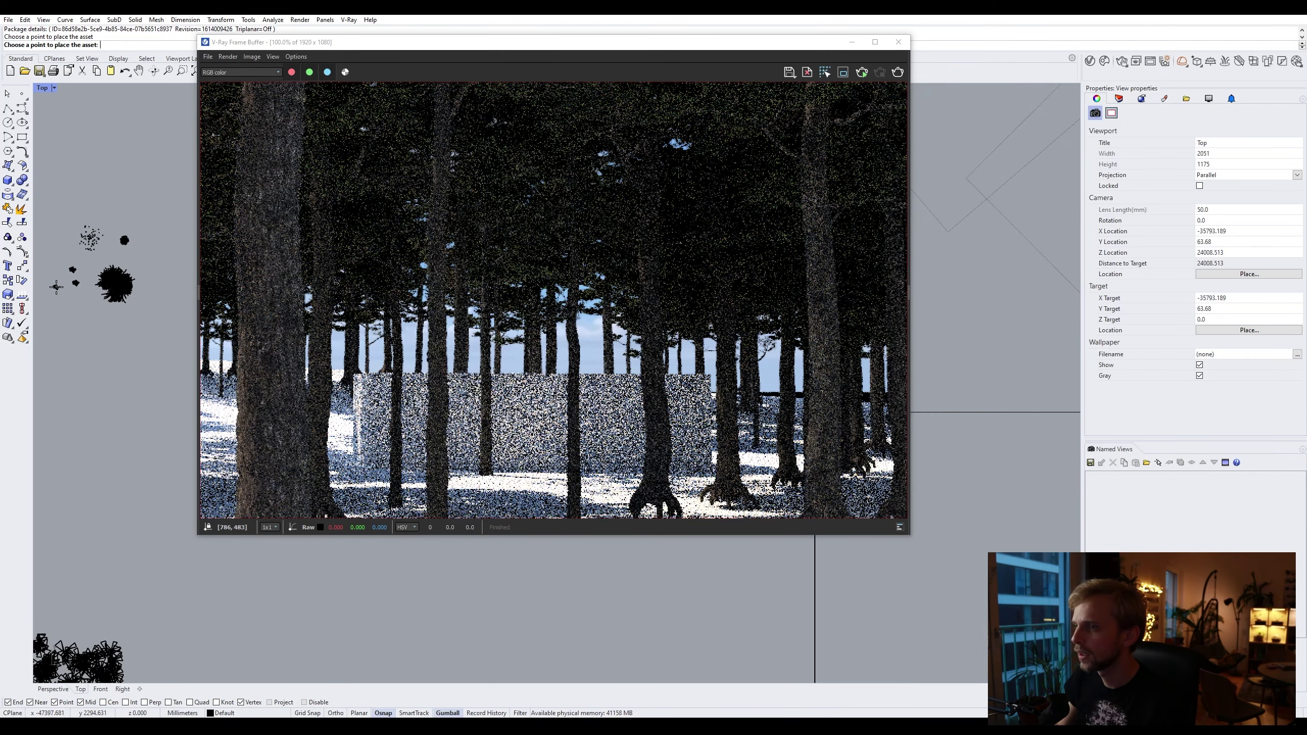
click(64, 286)
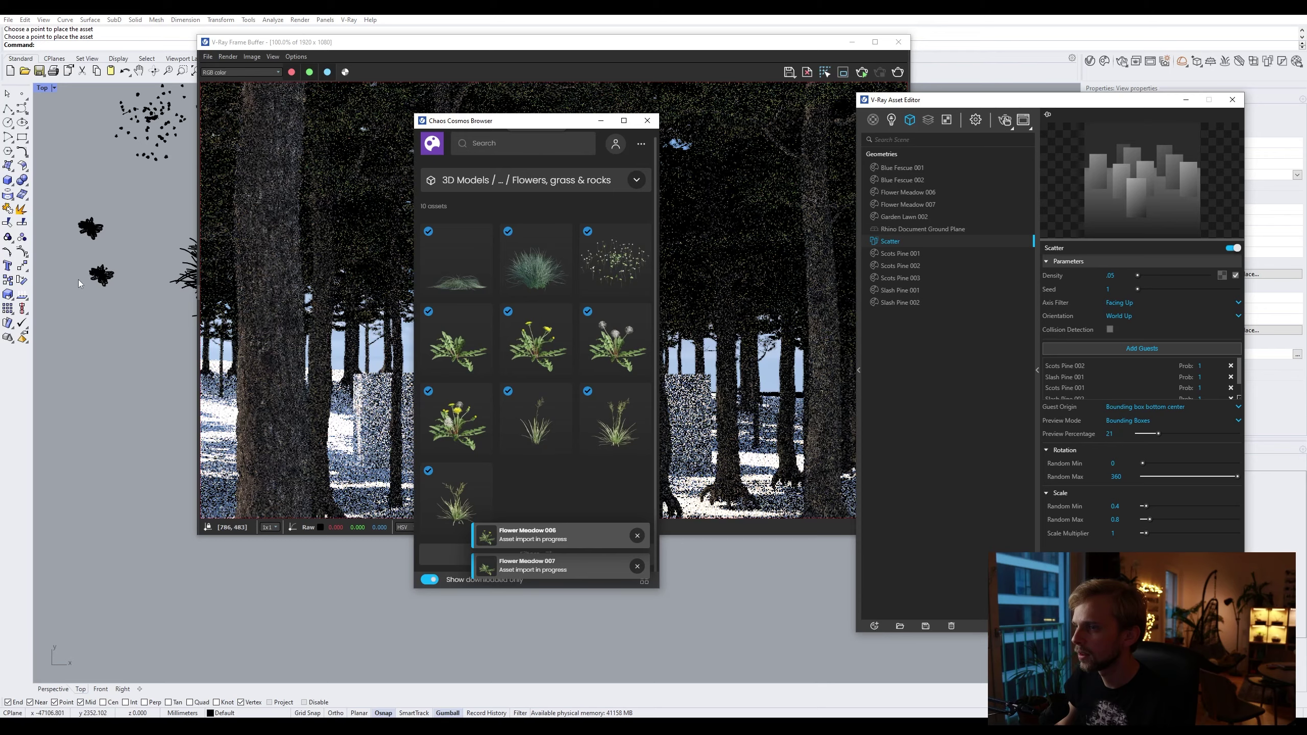
right_drag(77, 280, 109, 303)
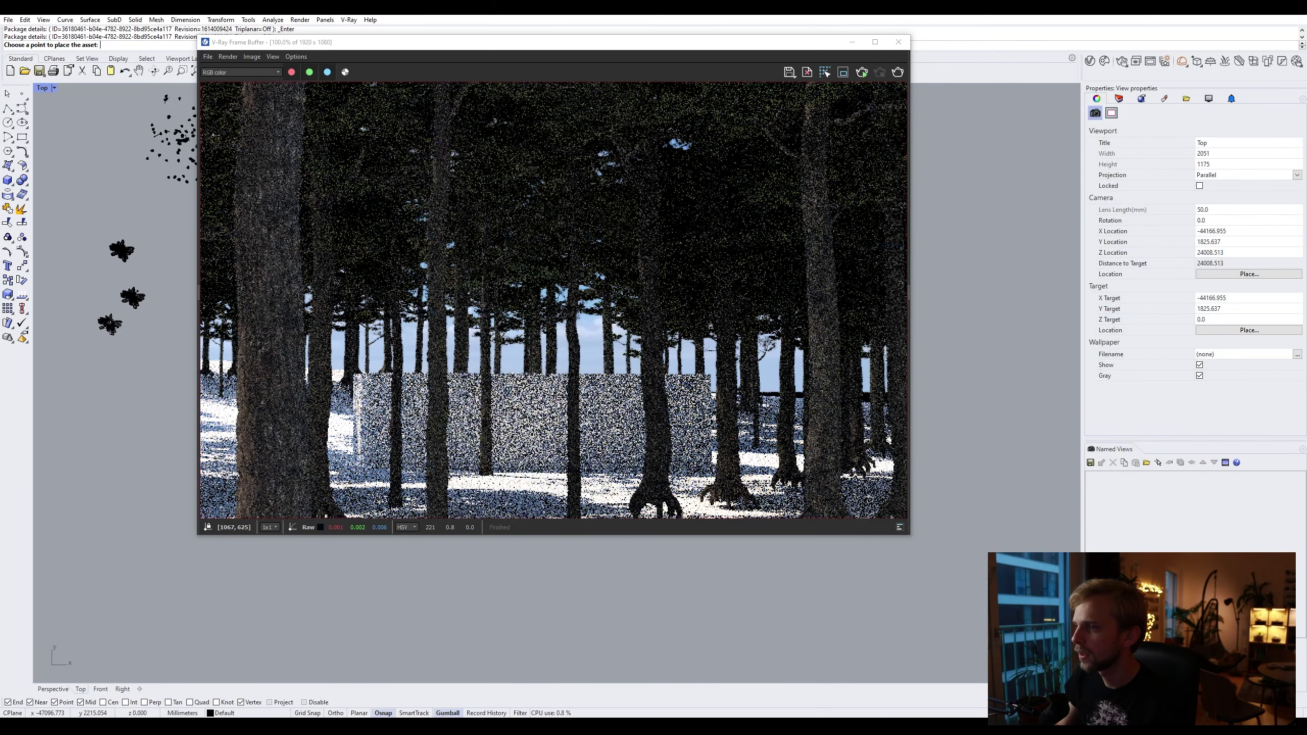
click(120, 338)
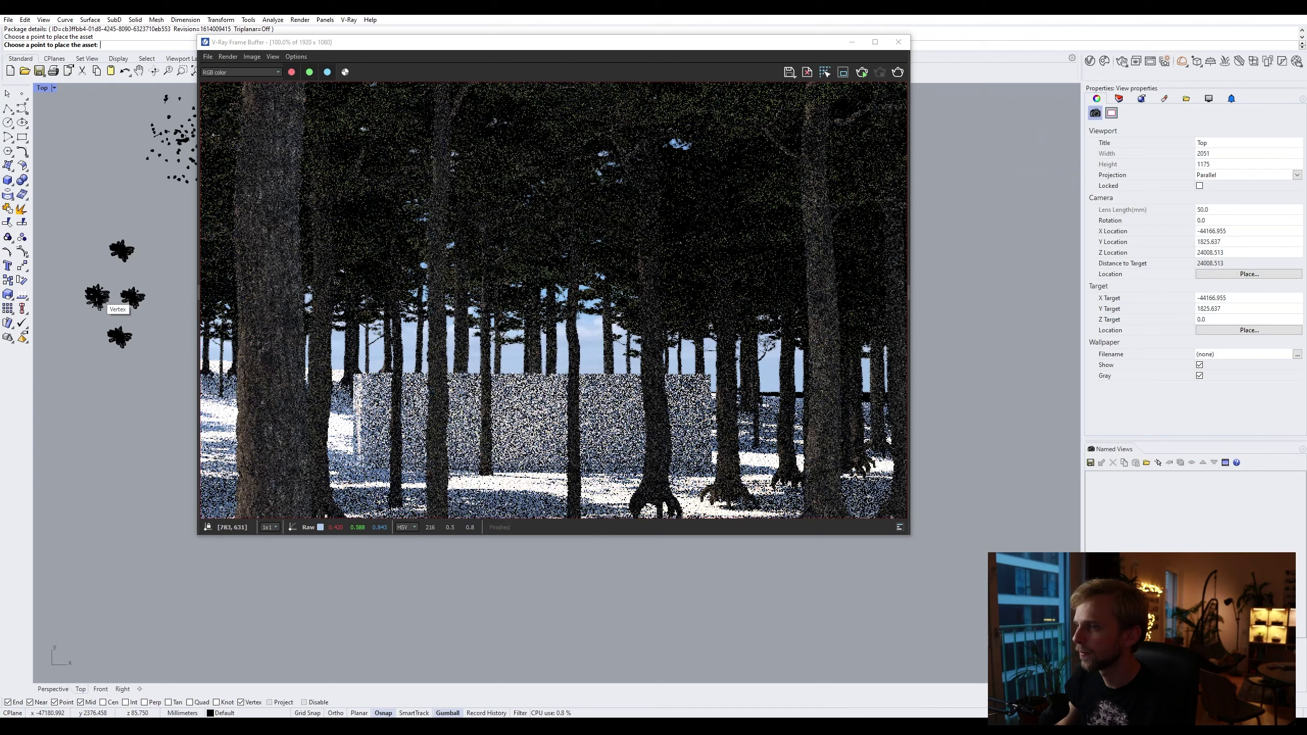
Step: Import Flower Meadow 004 and Field Grass 004 and 005, placing each in Top view
click(97, 295)
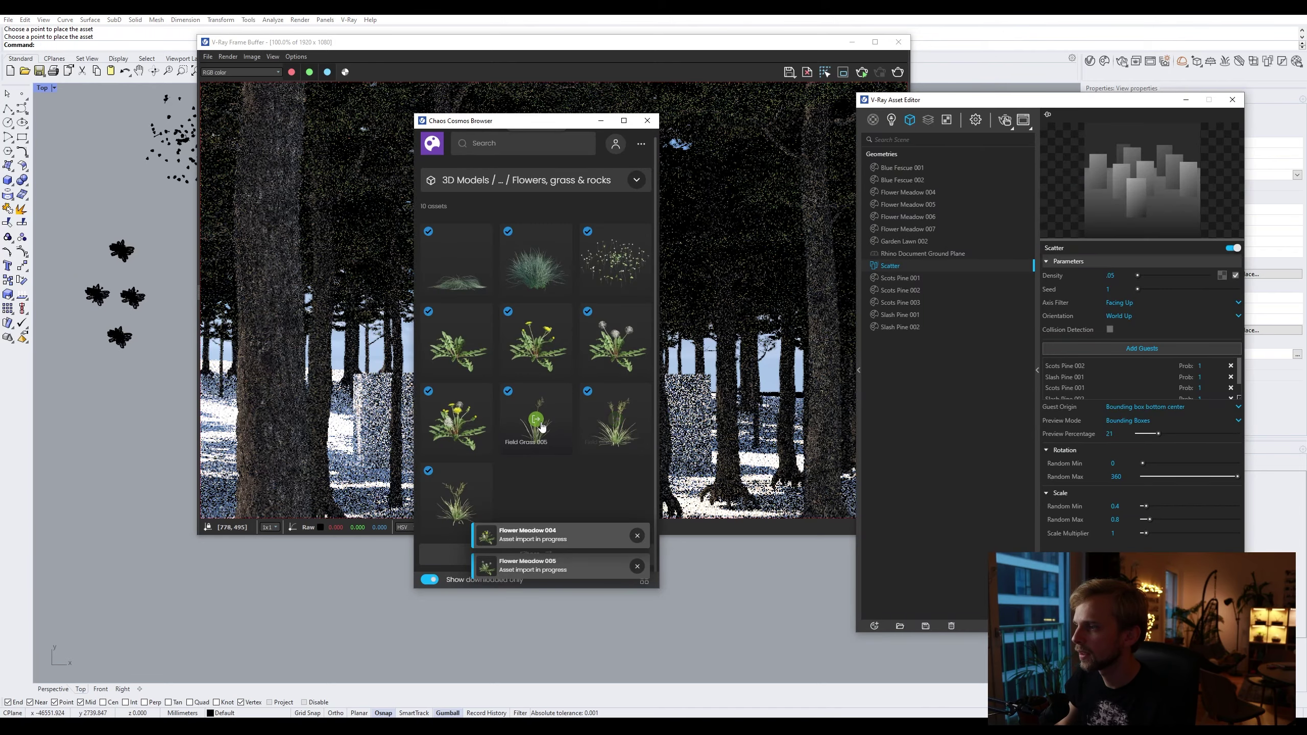
click(536, 420)
click(86, 263)
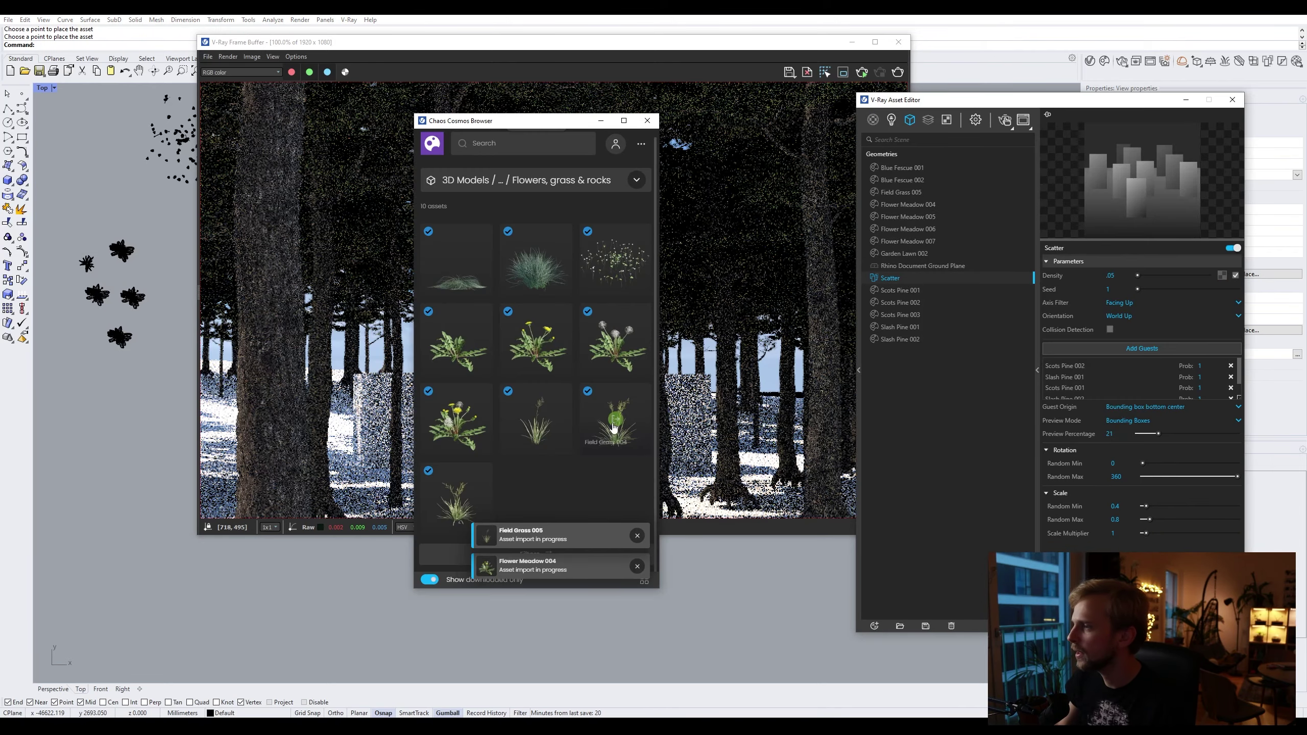
click(615, 419)
click(77, 334)
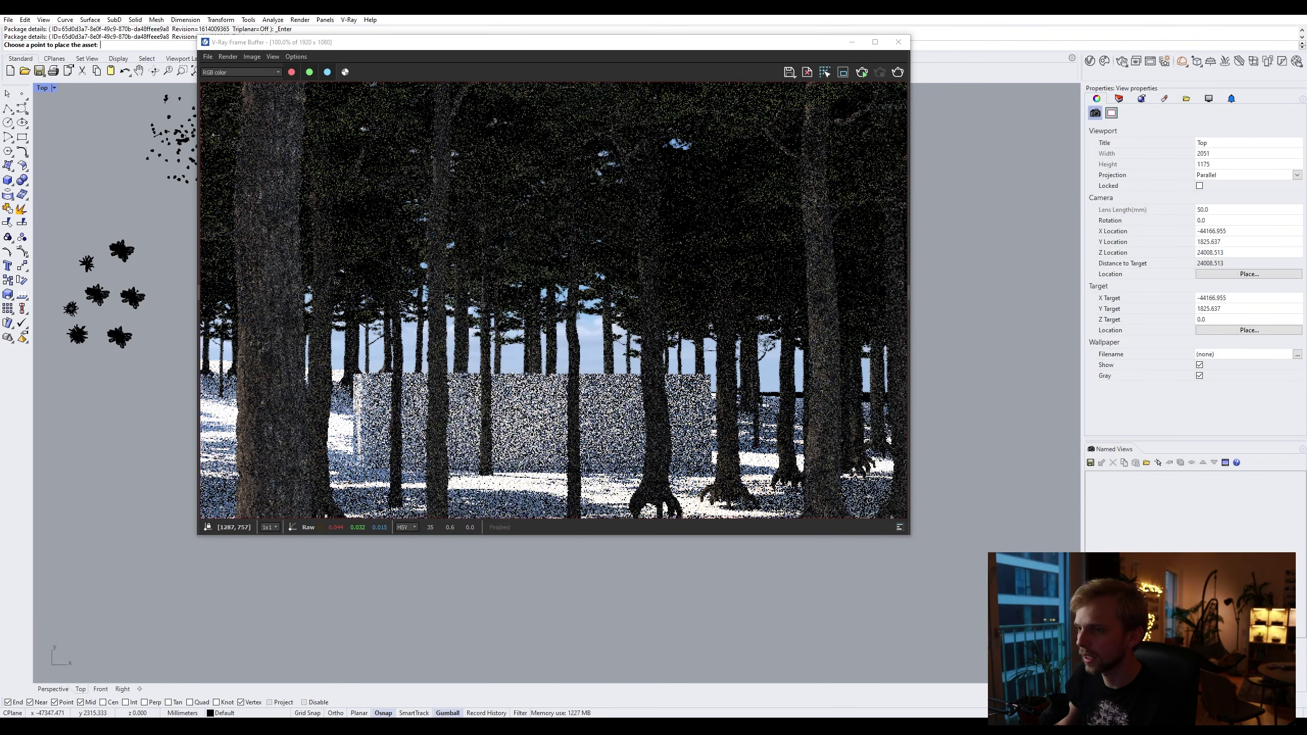
click(71, 308)
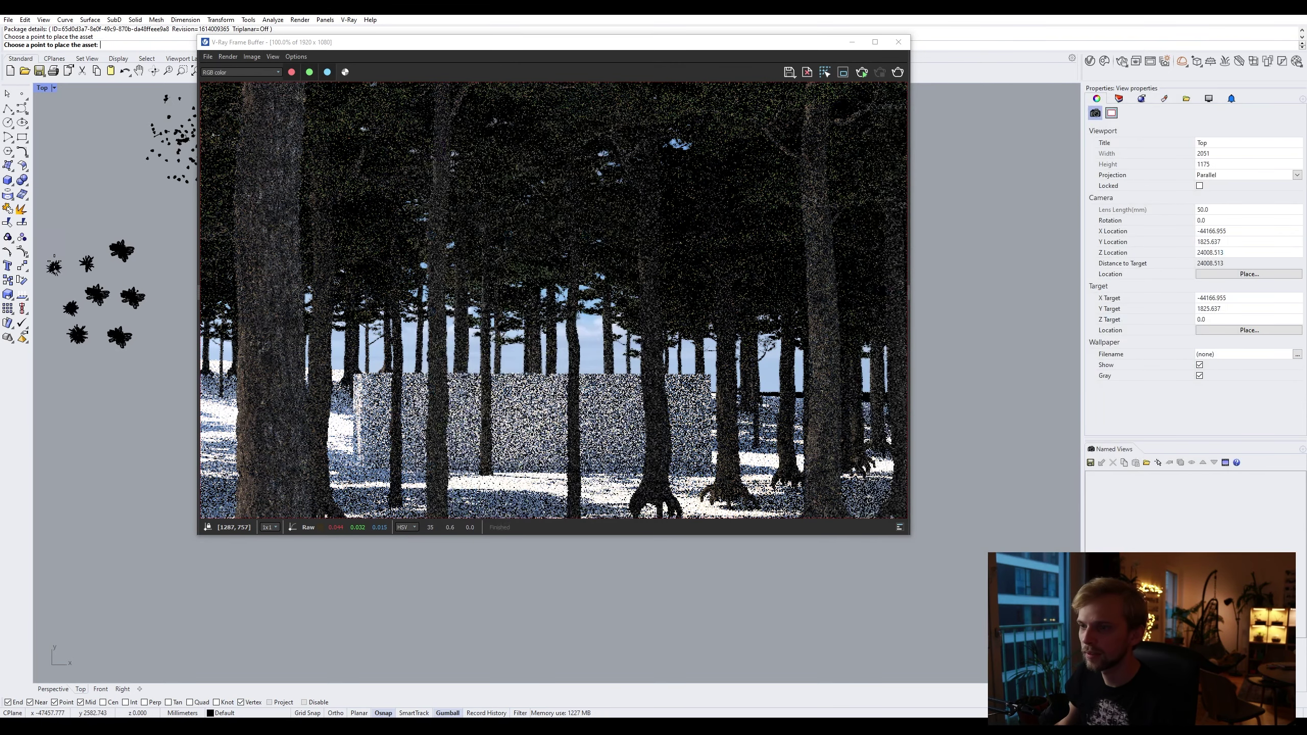
click(55, 256)
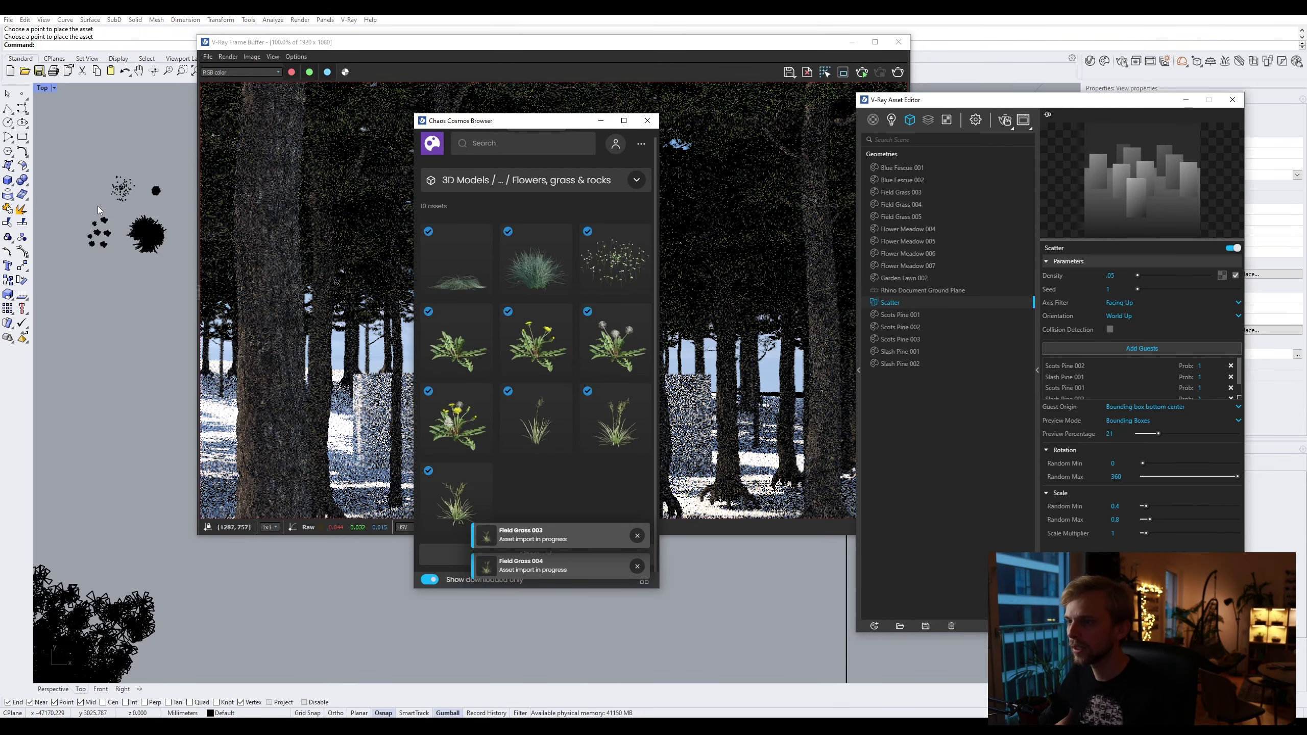
scroll(100, 208, down, 4)
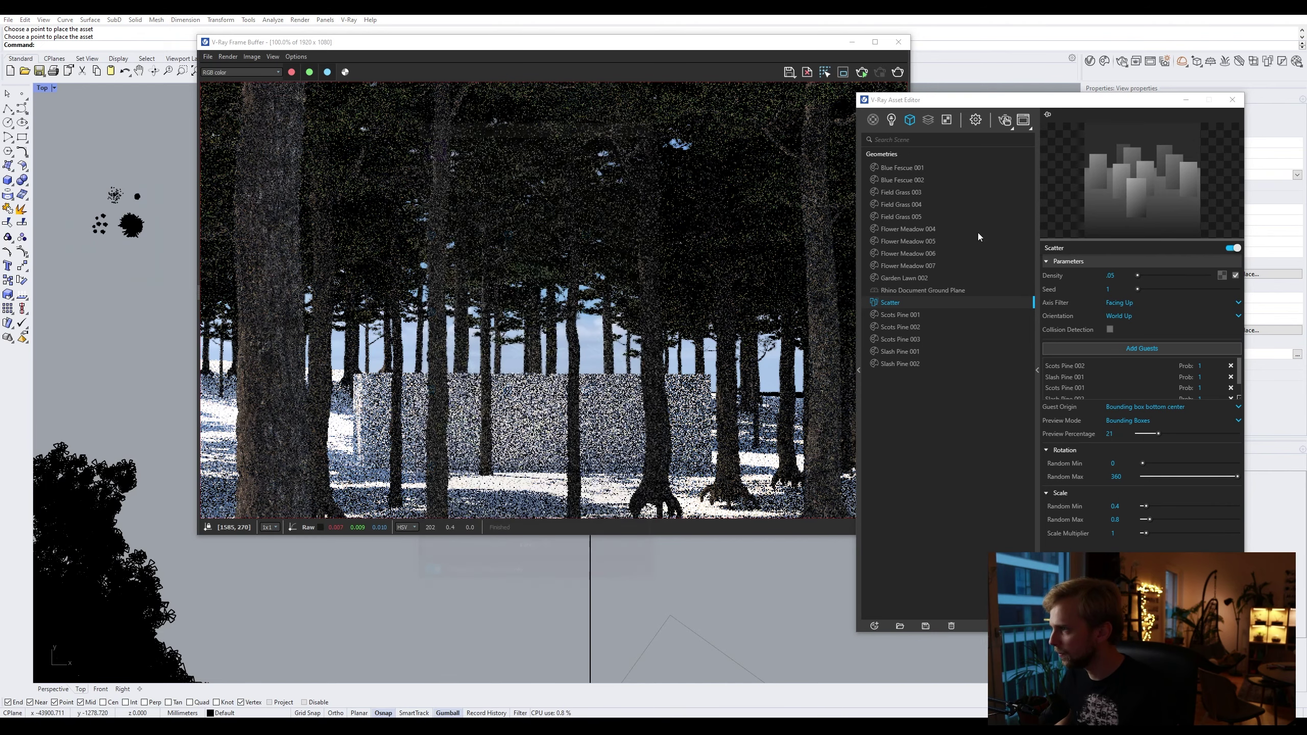
Step: Create a new V-Ray scatter on the ground surface selected in the Perspective view
double_click(44, 88)
drag(526, 50, 420, 480)
click(643, 346)
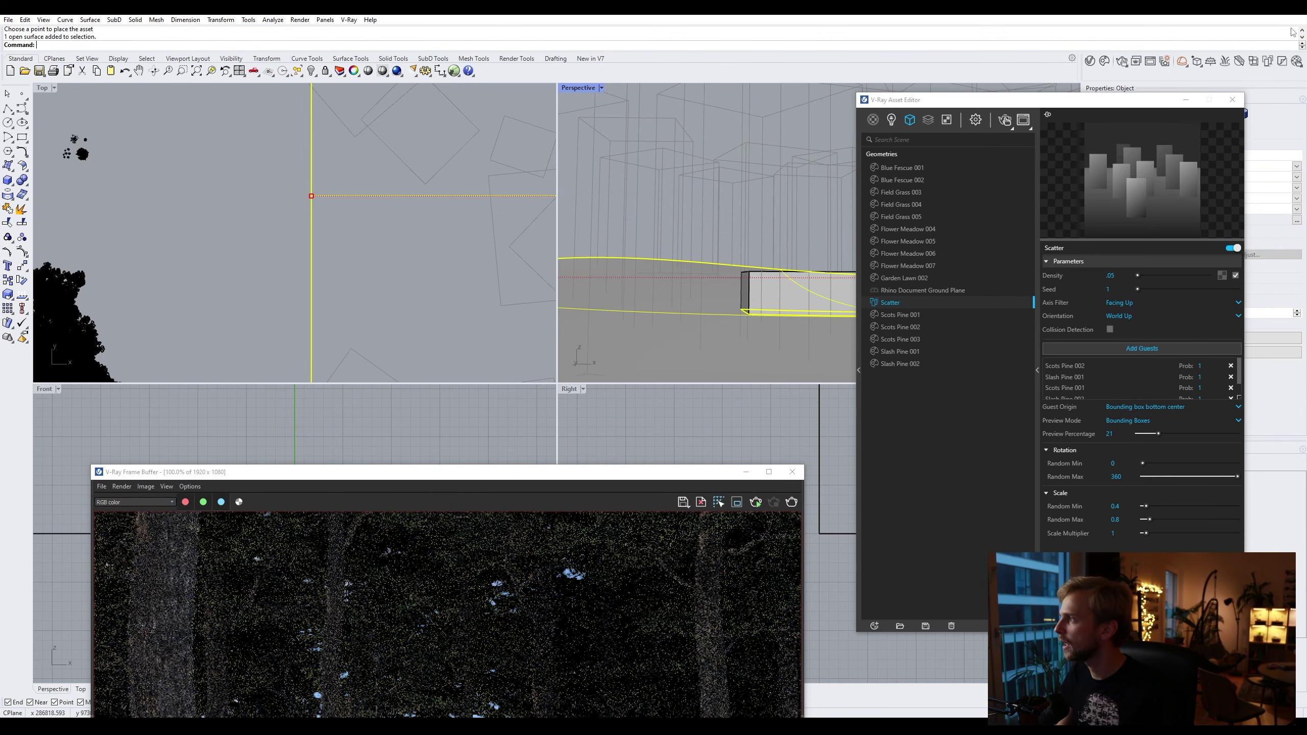
click(1265, 64)
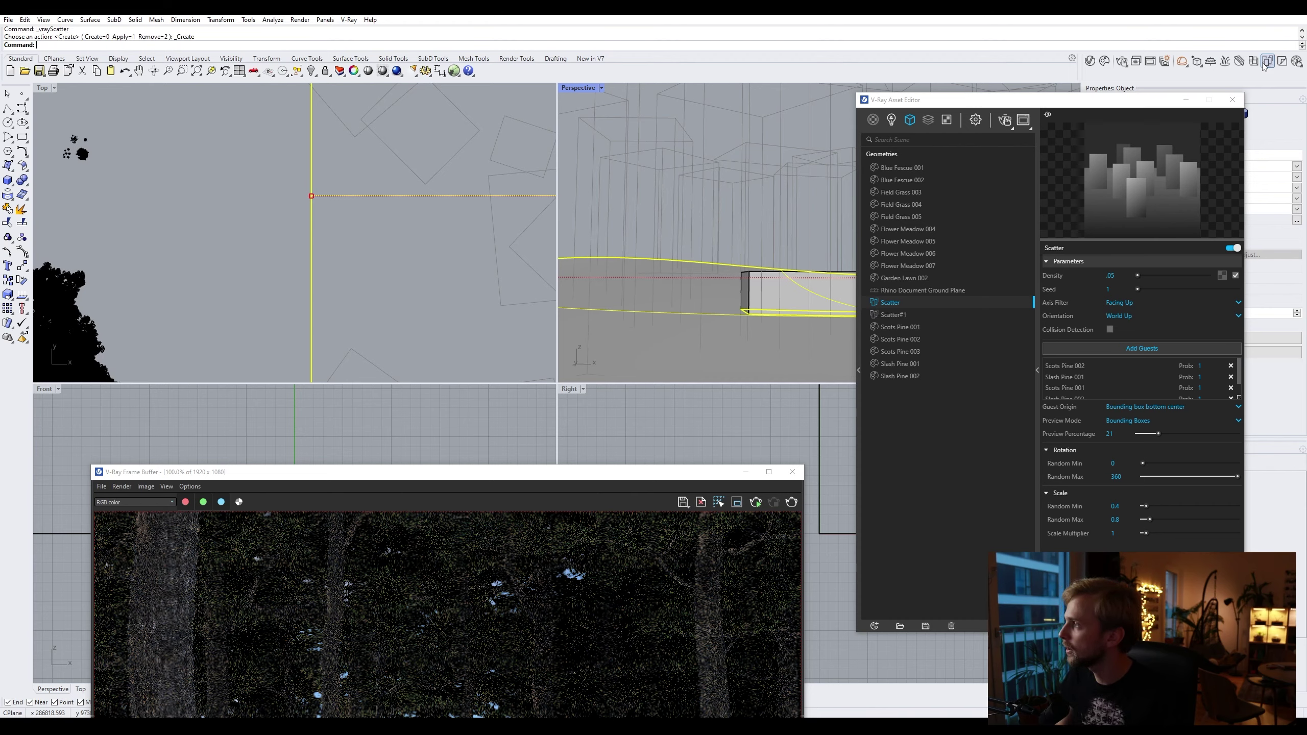
Step: Rename Scatter#1 to 'Forest floor scatter' and clear the selection
click(890, 316)
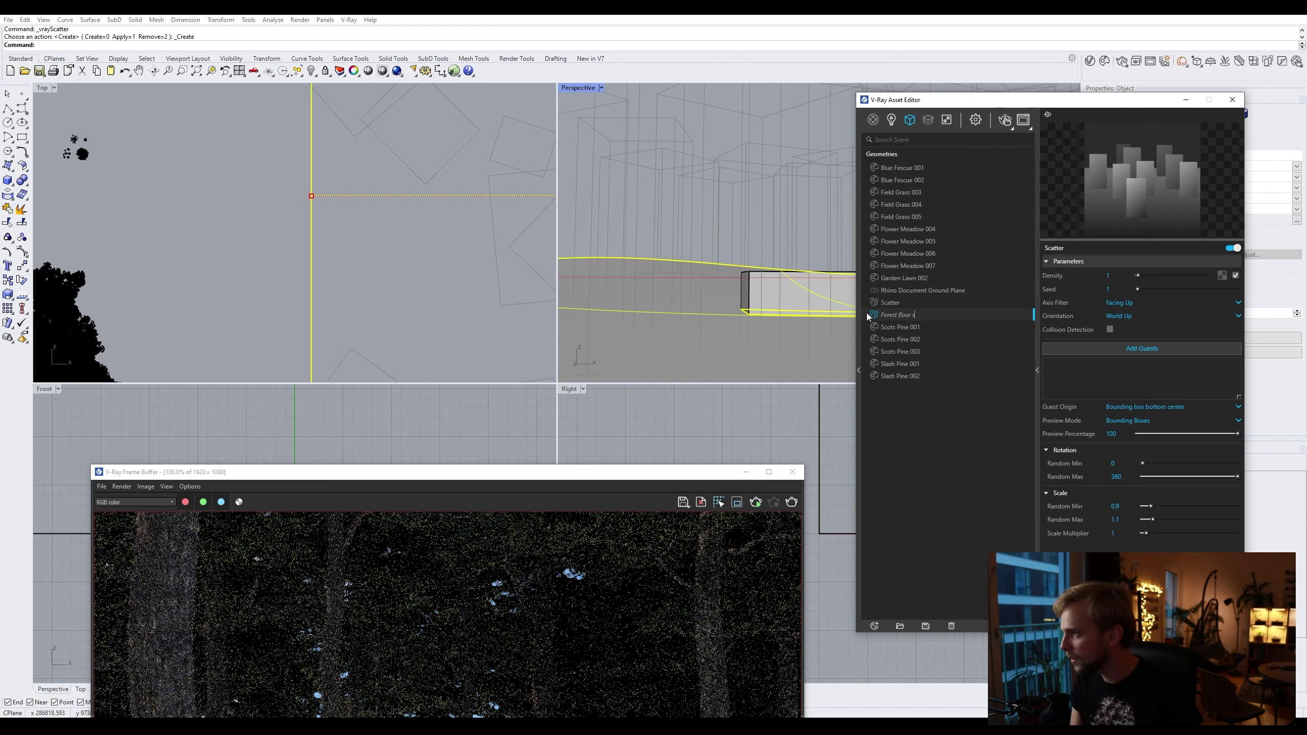
text(tter)
key(Return)
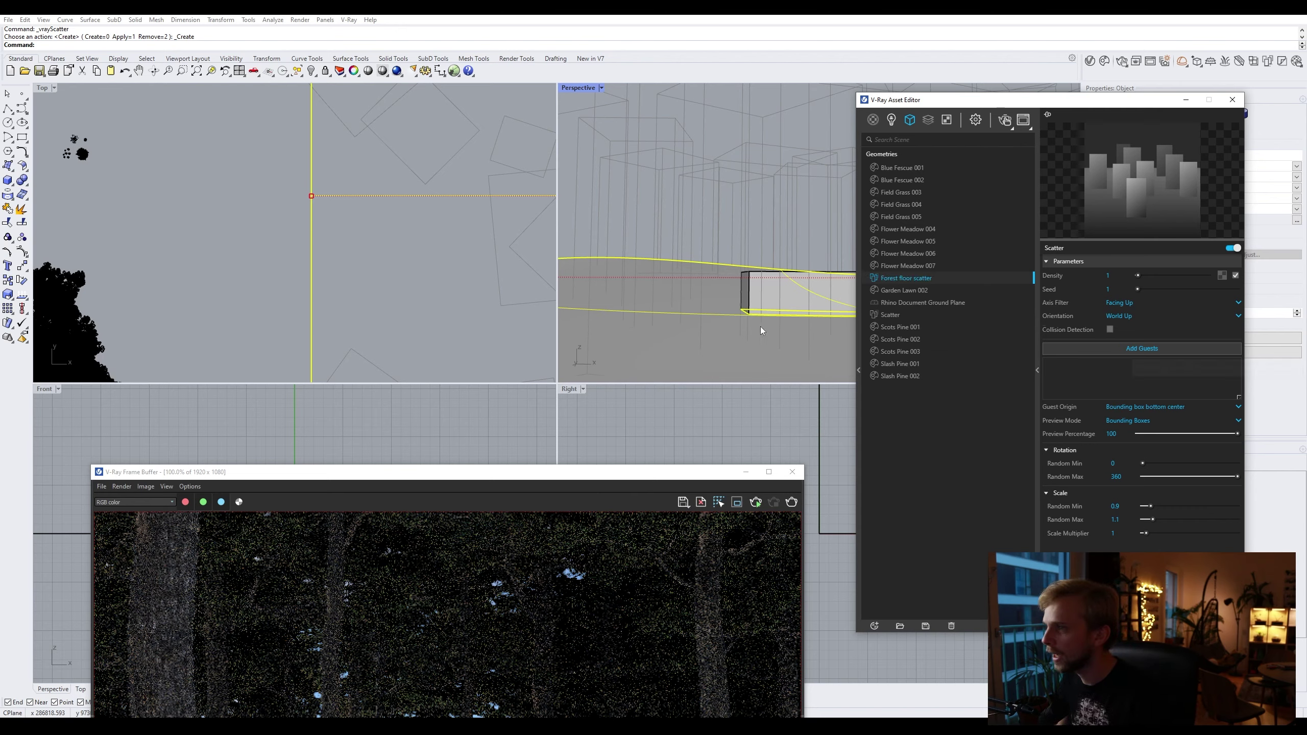
right_drag(99, 147, 190, 169)
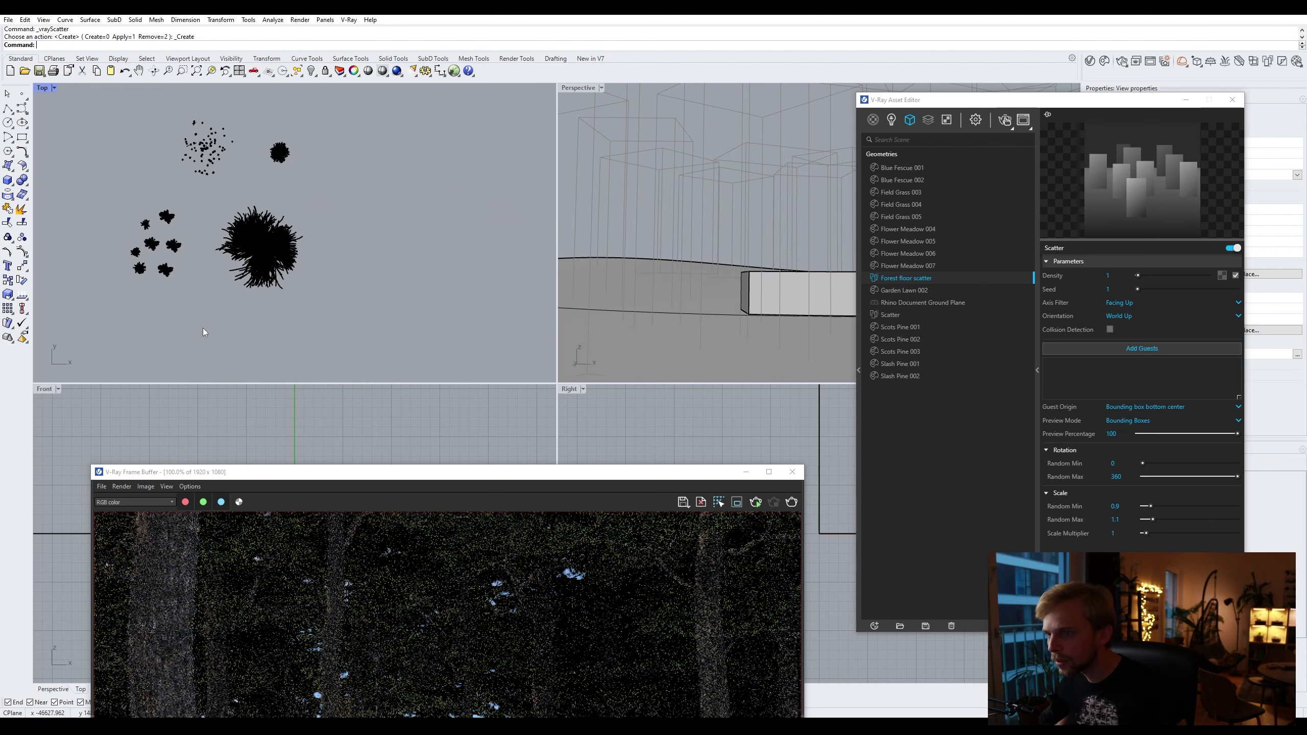
Step: Select only the large Blue Fescue 002 clump and show the pine Scatter's settings (density .05)
drag(204, 332, 82, 138)
drag(253, 184, 321, 128)
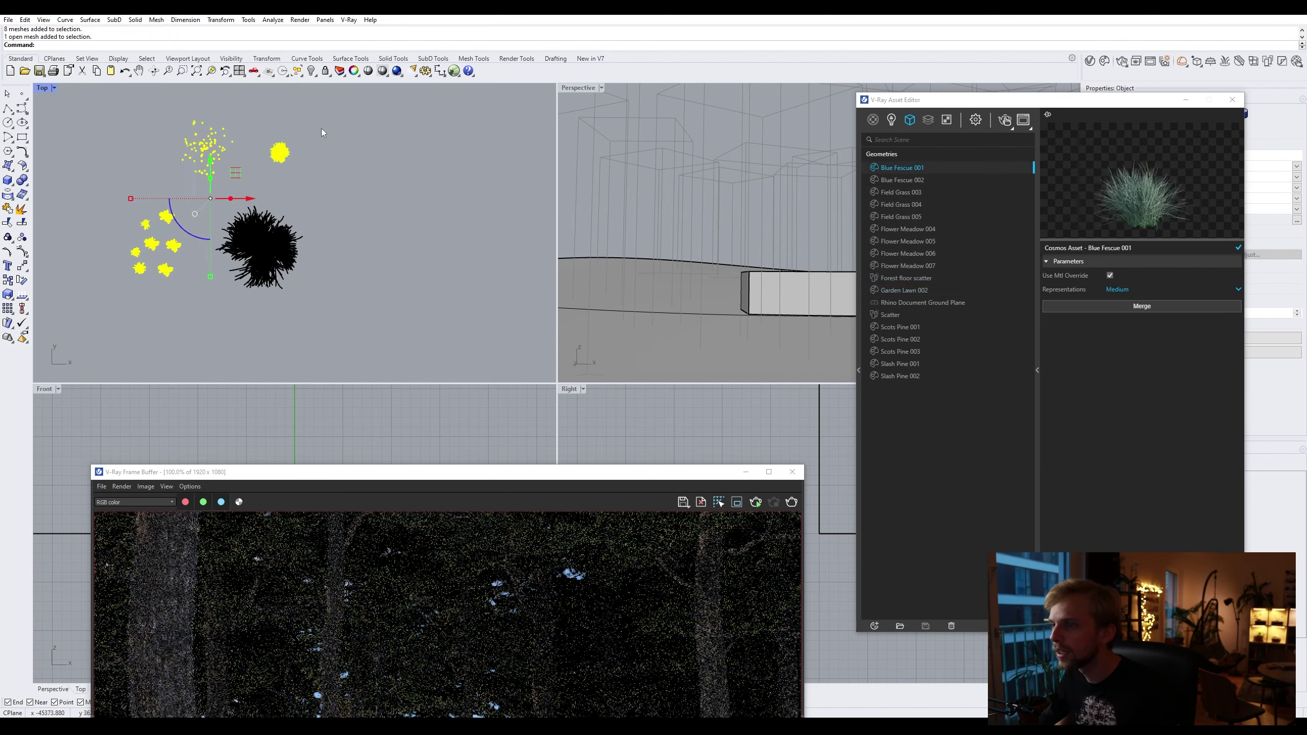
click(321, 129)
drag(224, 198, 304, 311)
shift+click(280, 153)
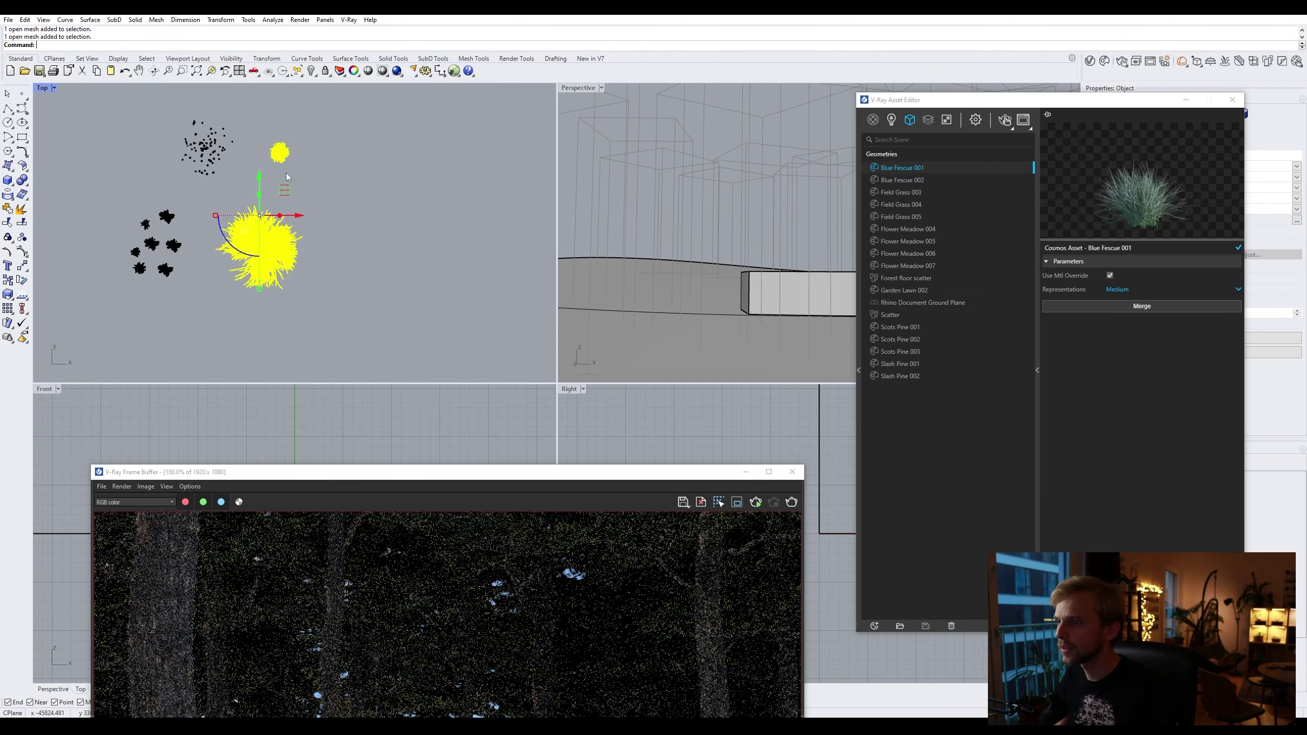
click(361, 185)
click(288, 242)
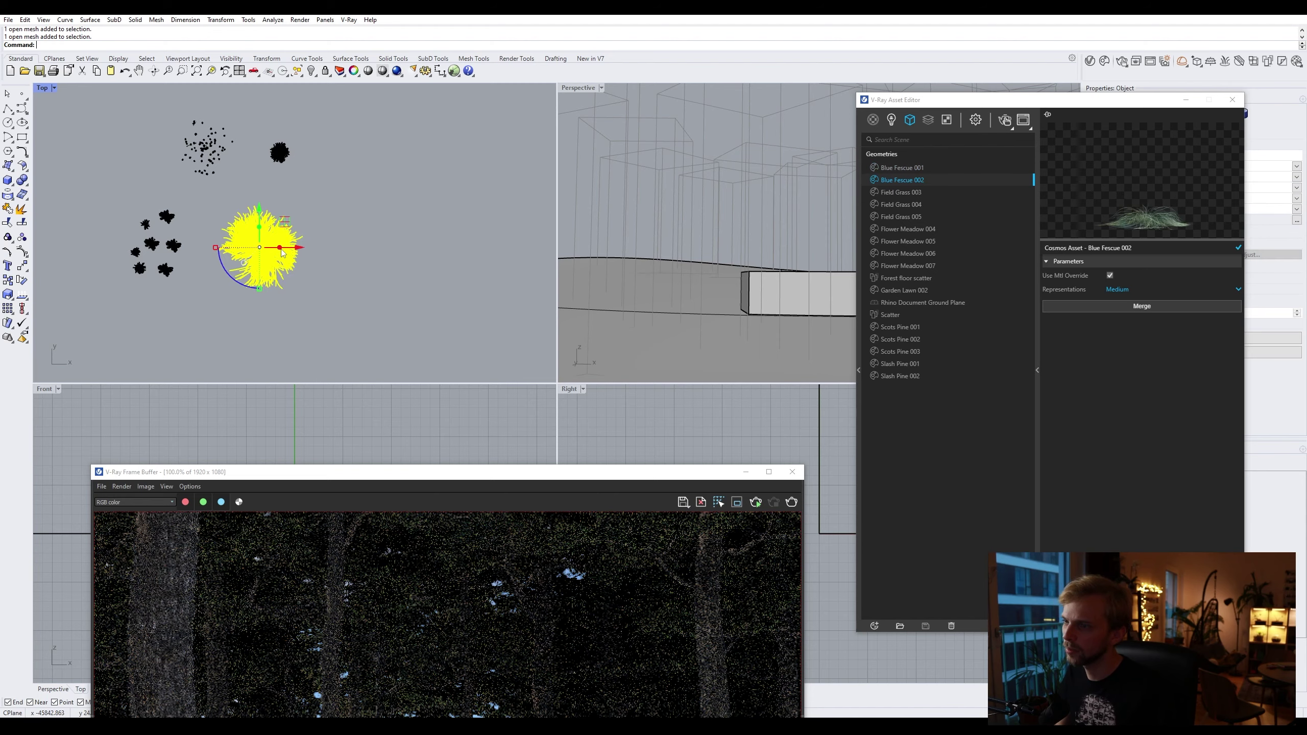
click(893, 314)
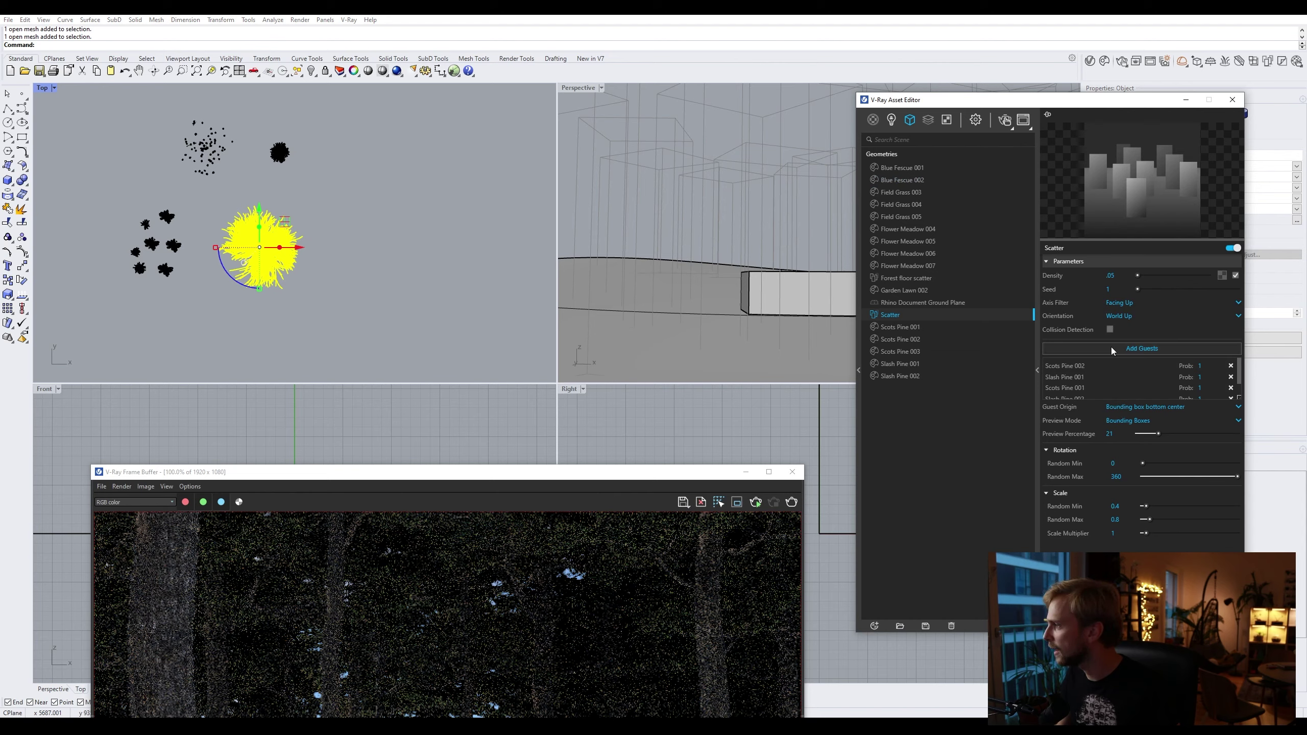
Step: Add Blue Fescue 002 as a Forest floor scatter guest with probability 0.33
click(899, 282)
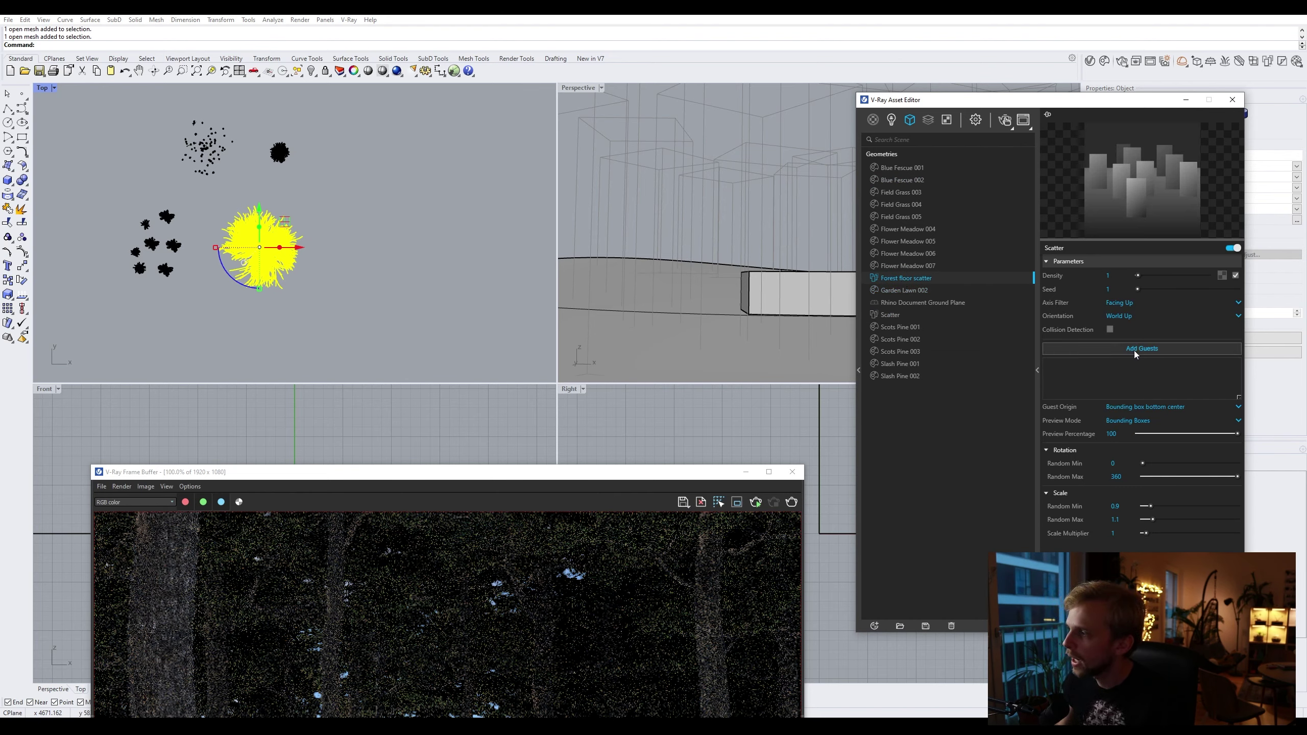
click(1136, 350)
click(396, 312)
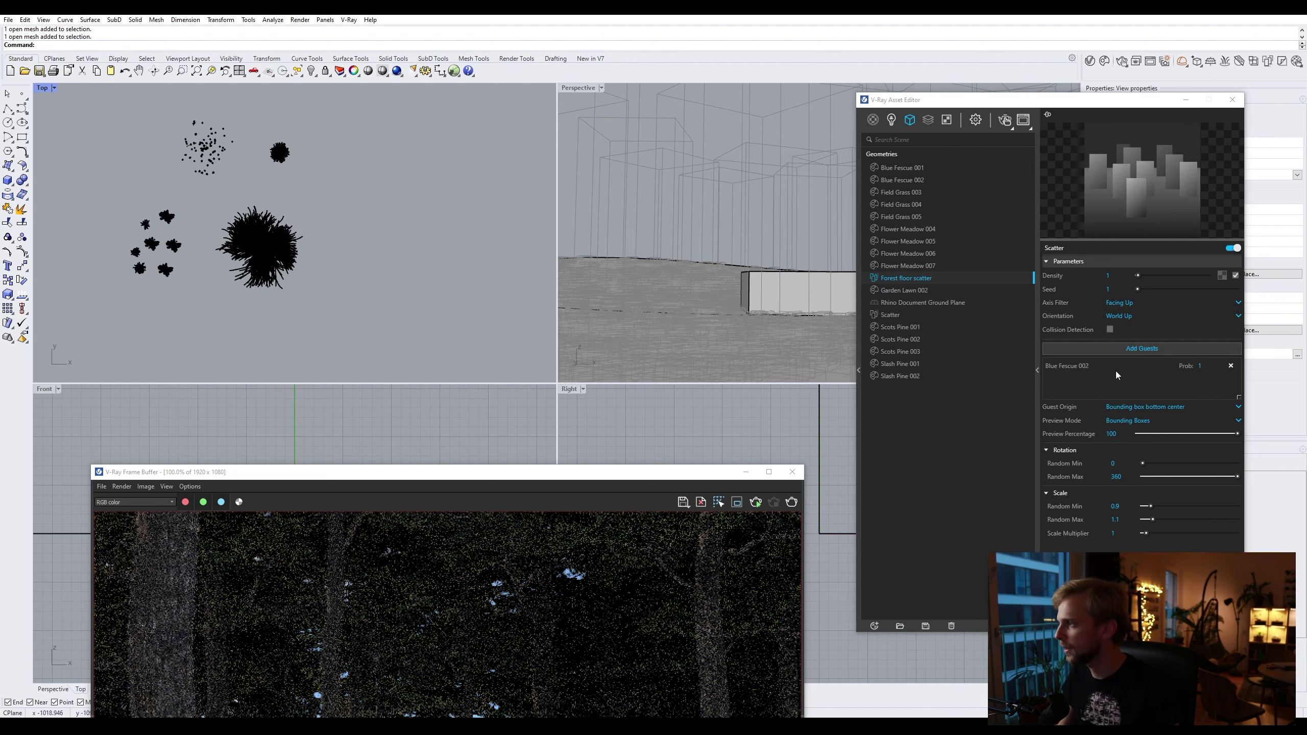
click(1213, 367)
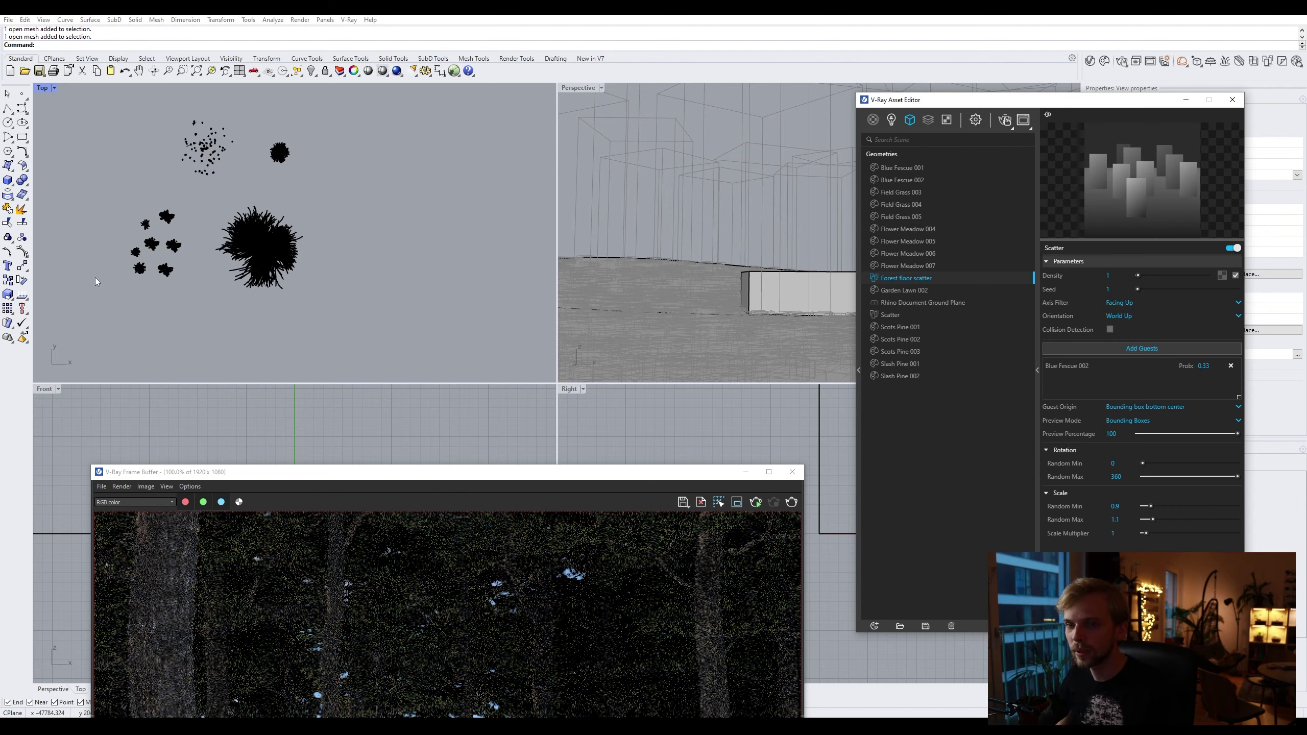
Step: Add the selected flower and grass meshes as further Forest floor scatter guests
drag(201, 331, 61, 134)
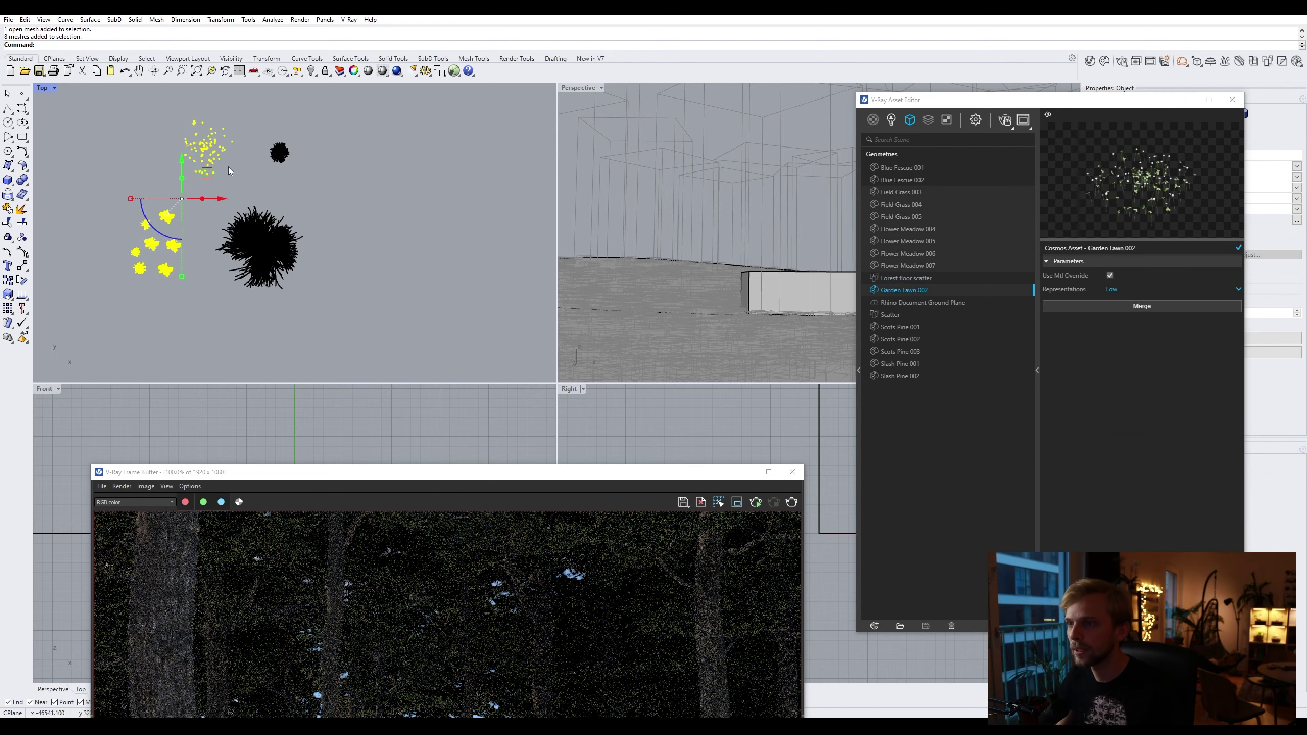
drag(347, 195, 151, 145)
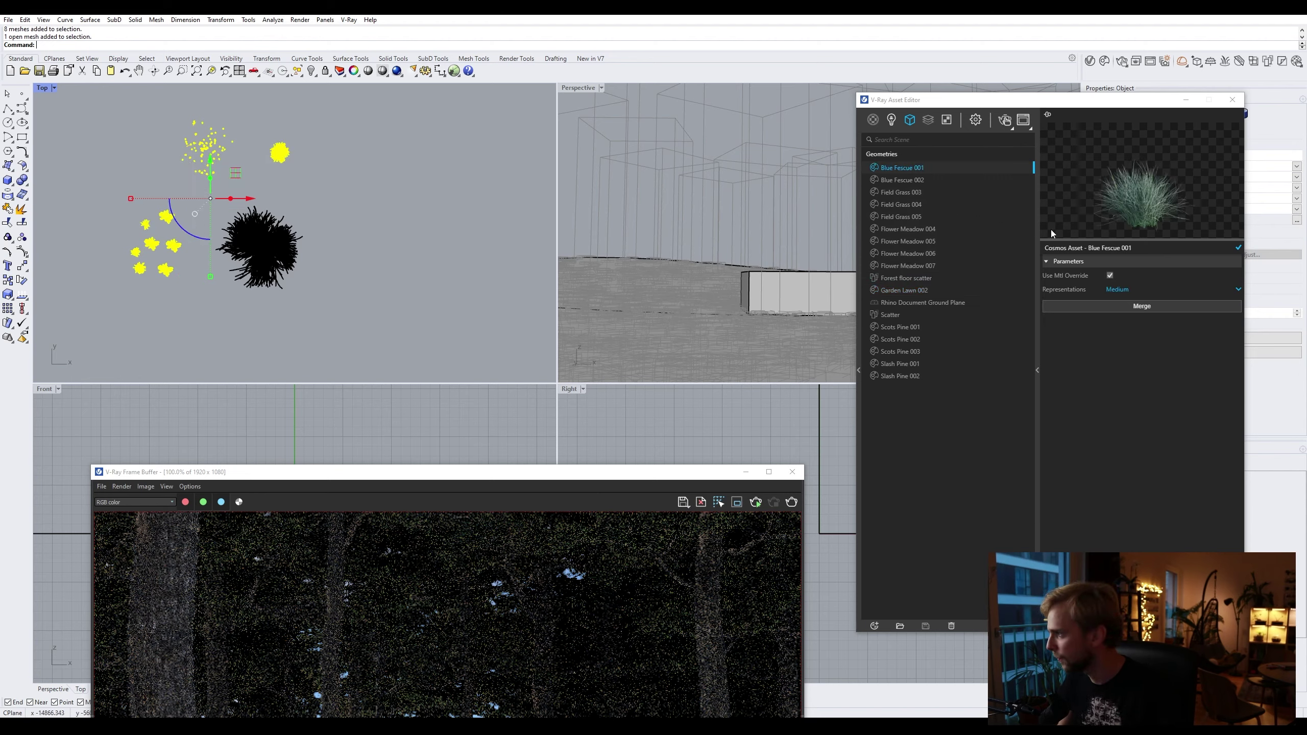
click(914, 283)
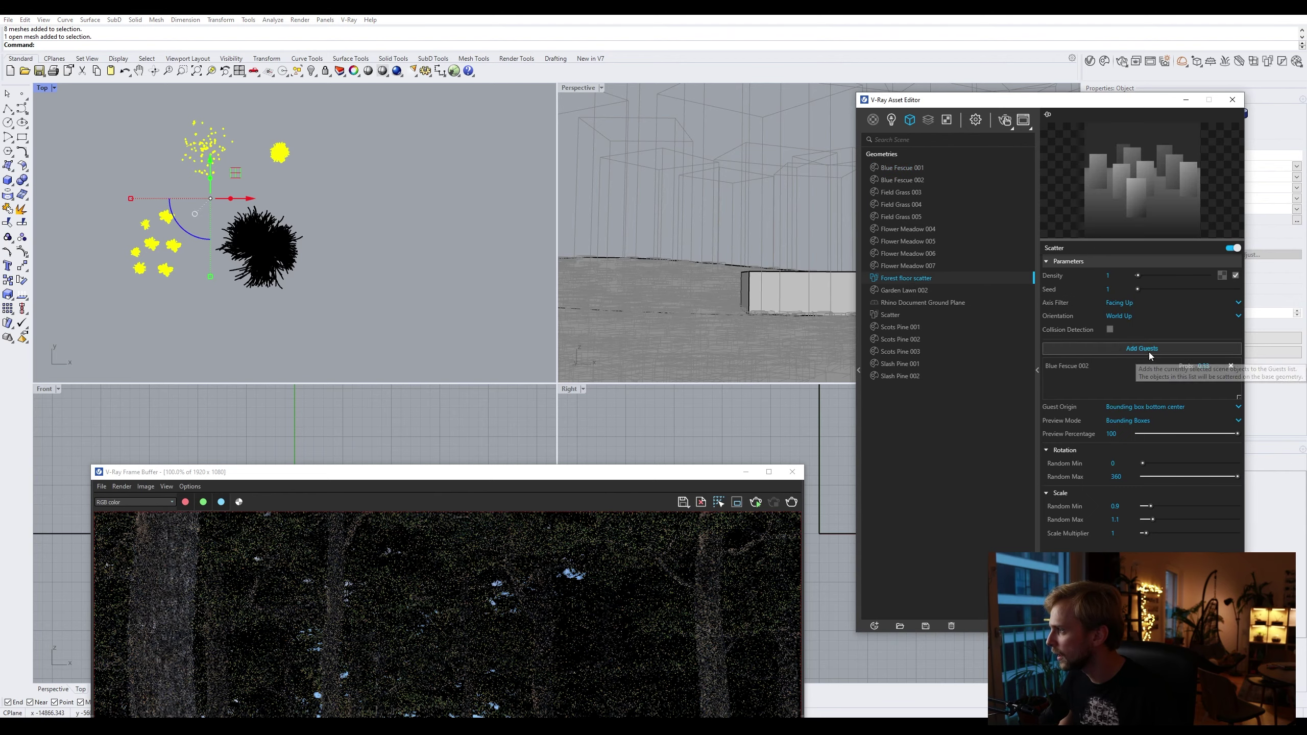
click(1178, 348)
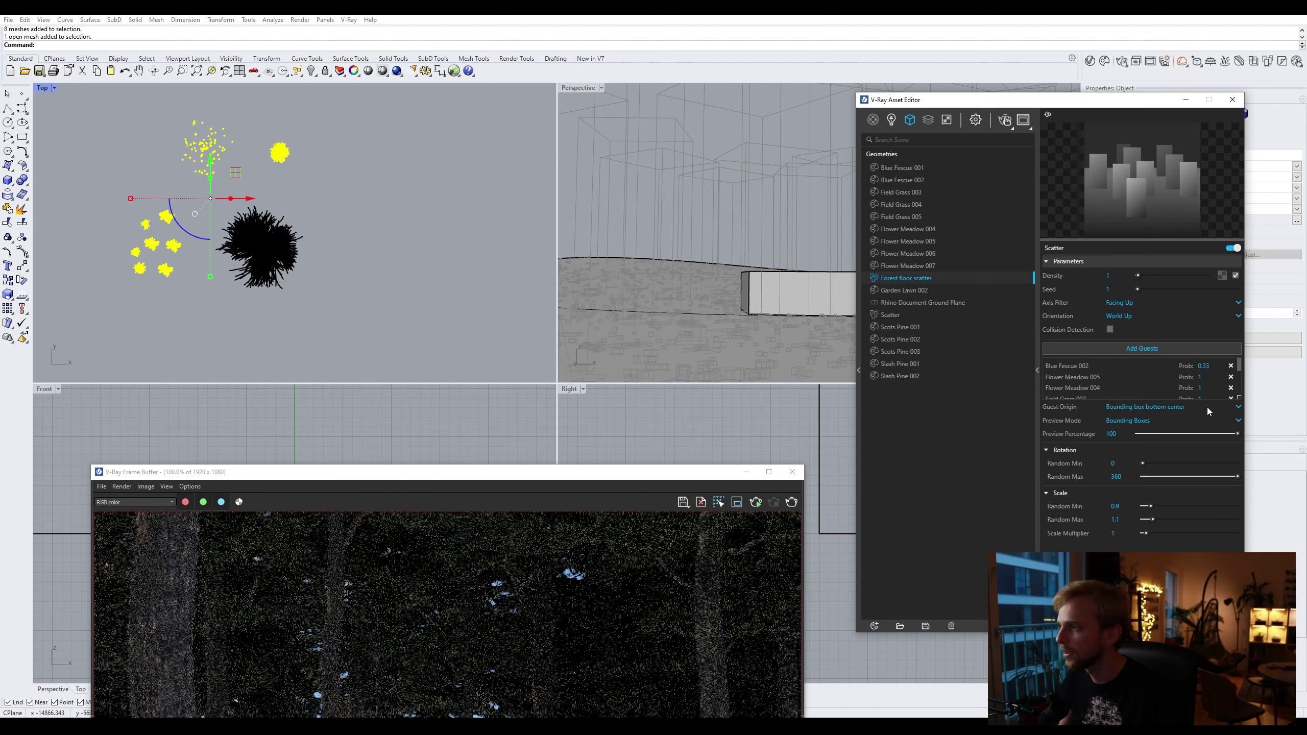
click(678, 239)
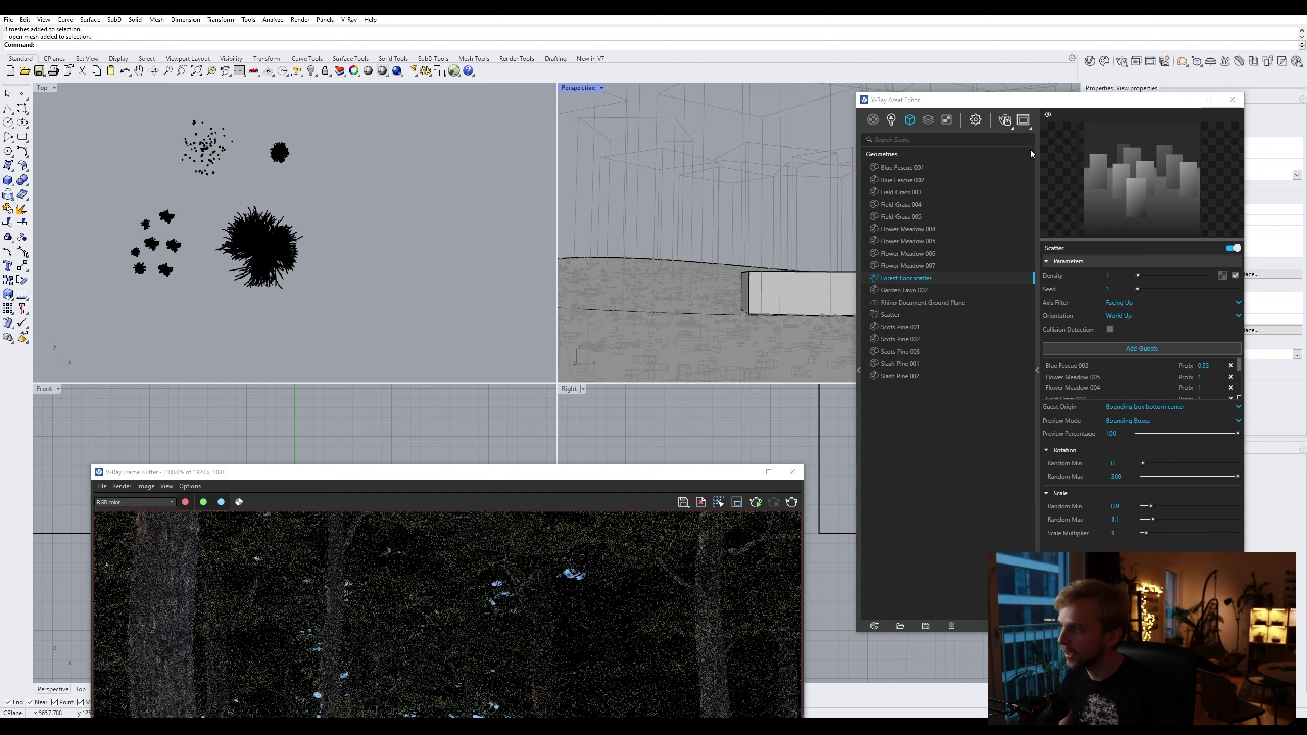
drag(1016, 110, 217, 114)
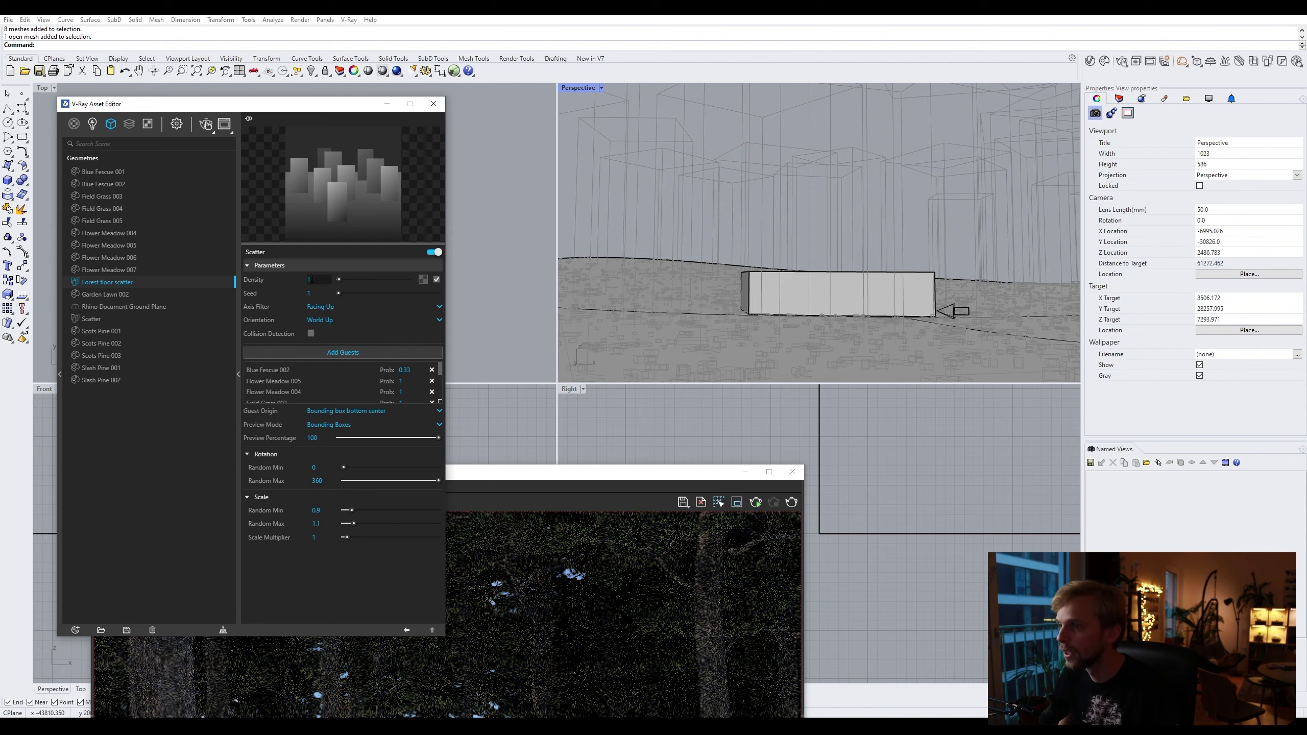
Step: Set Forest floor scatter density to 10 and start interactive rendering in the Frame Buffer
text(0)
key(Return)
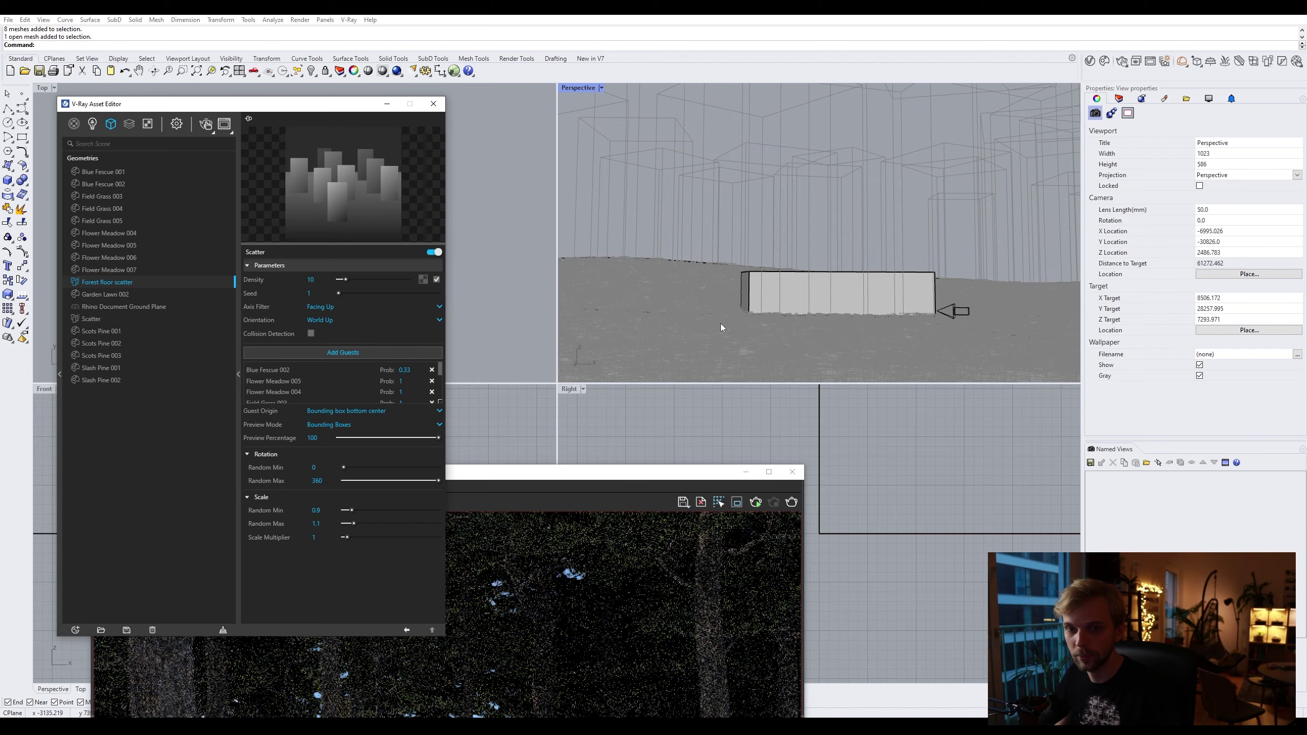
drag(576, 481, 993, 120)
click(1129, 134)
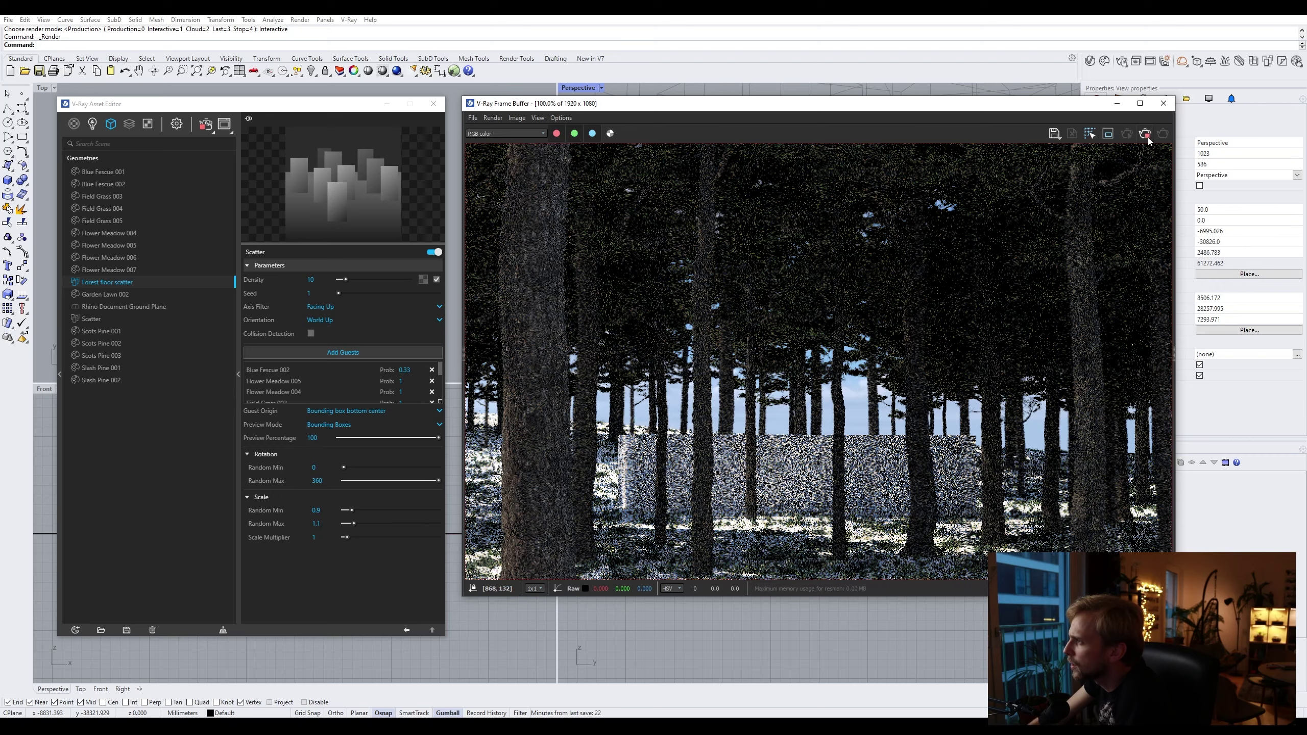
Step: Run a full render from the Render settings and zoom the Frame Buffer to inspect the grass
click(1163, 103)
click(177, 124)
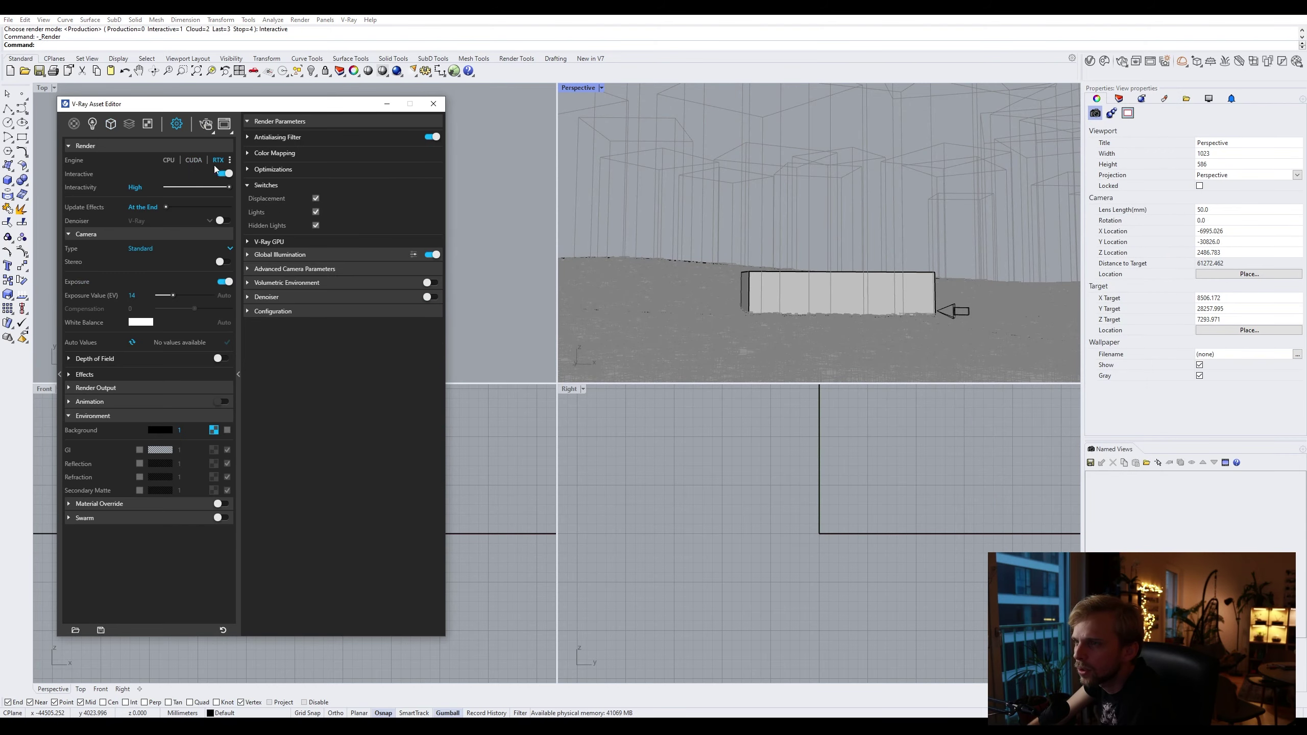
click(207, 125)
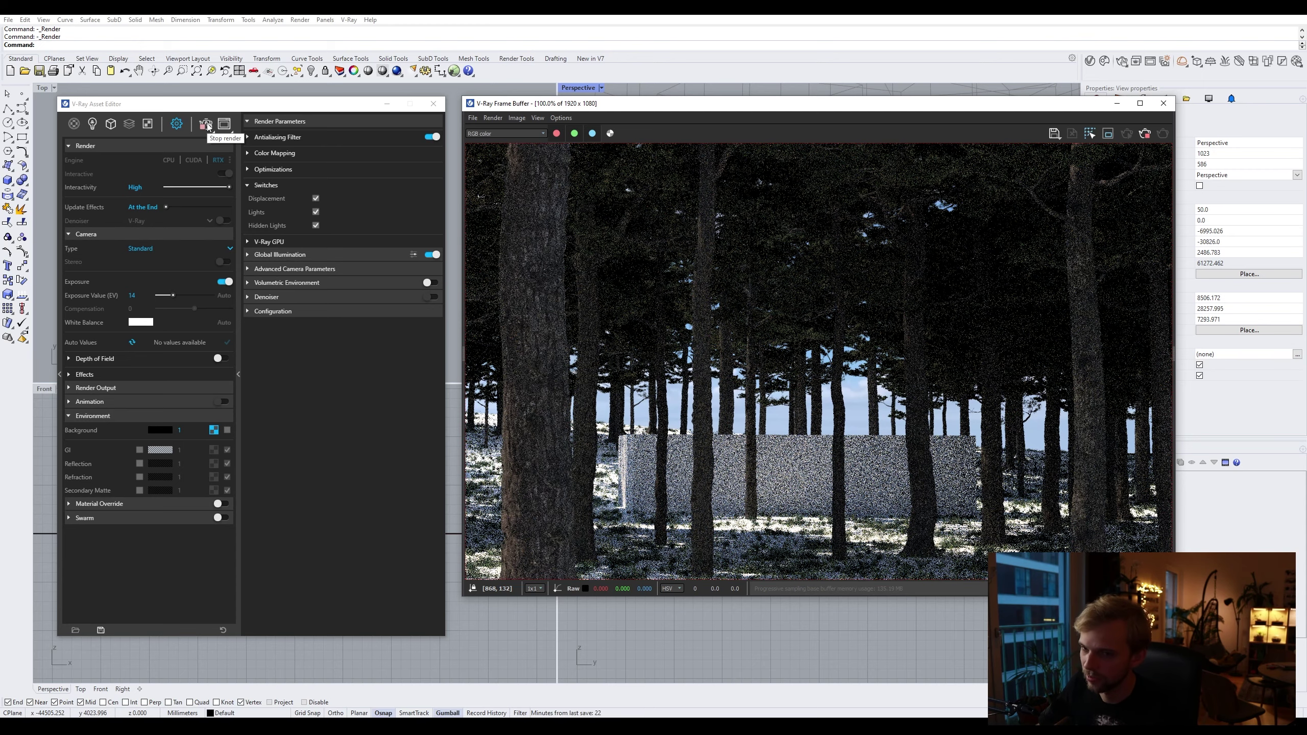
scroll(731, 525, up, 6)
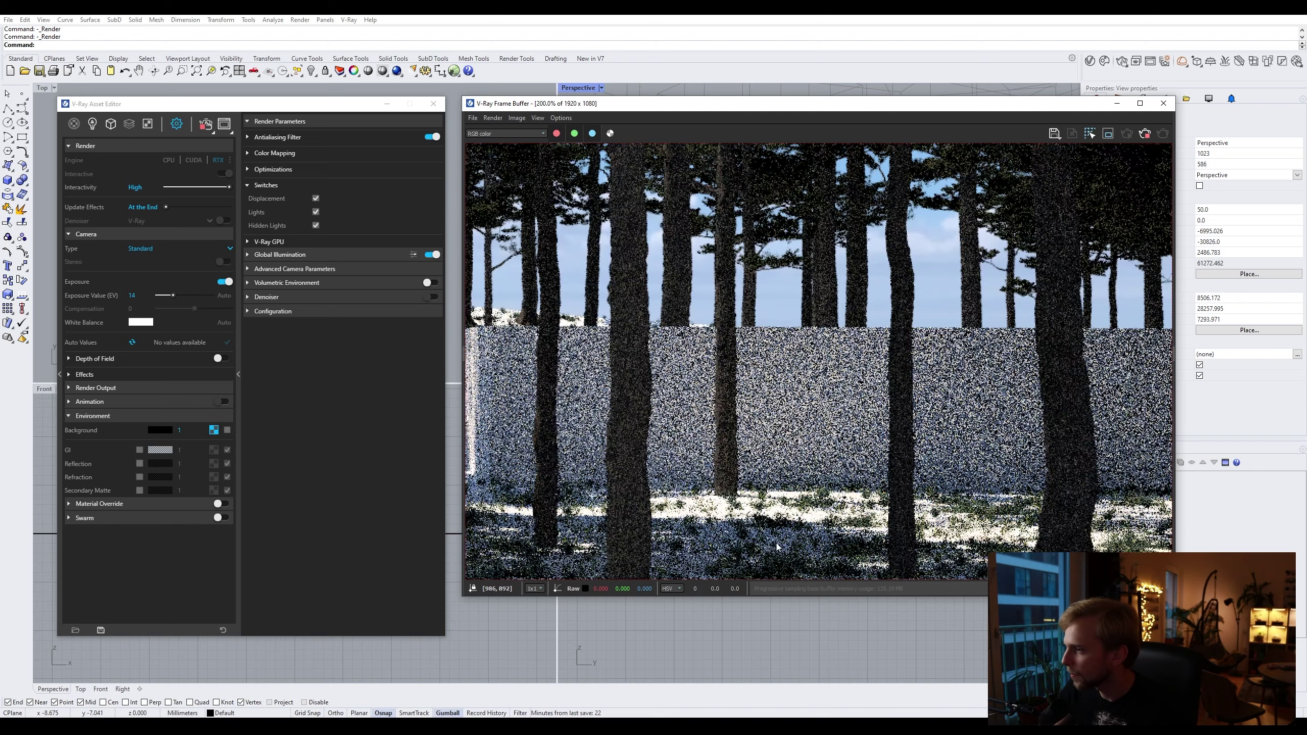
scroll(660, 523, down, 3)
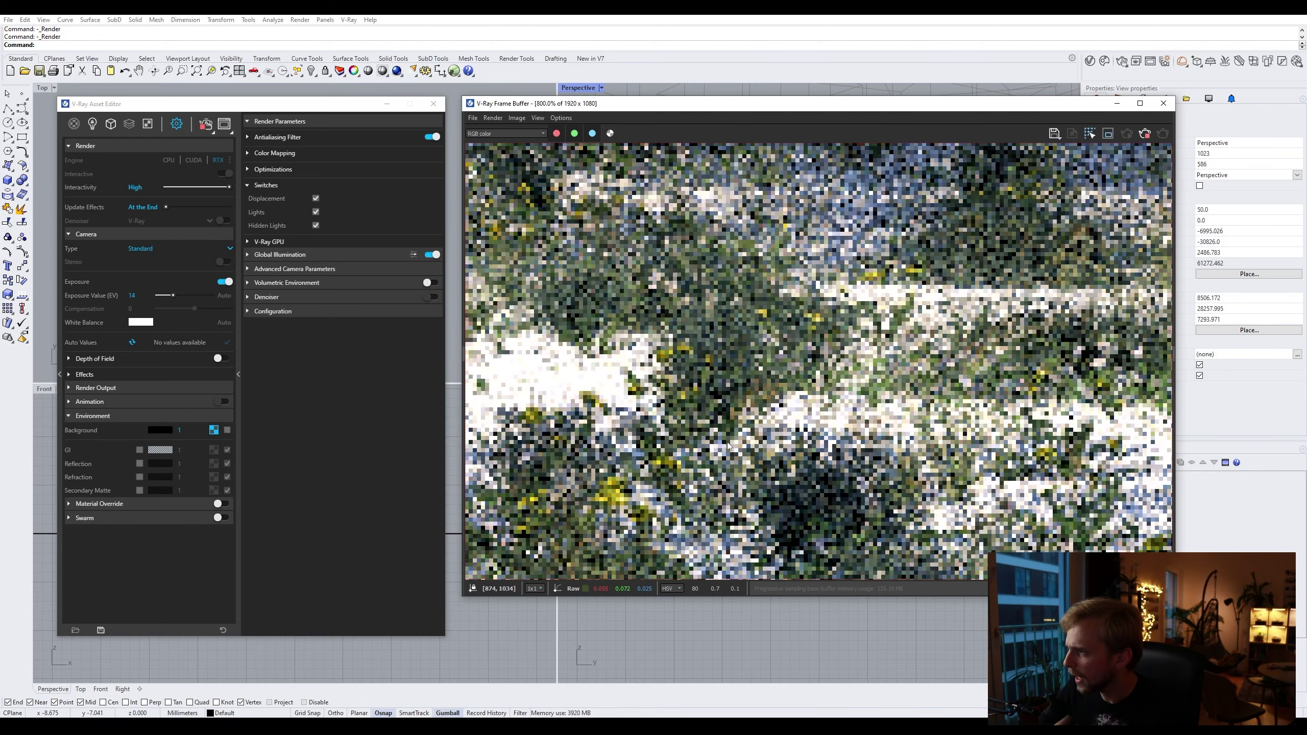
scroll(787, 476, down, 3)
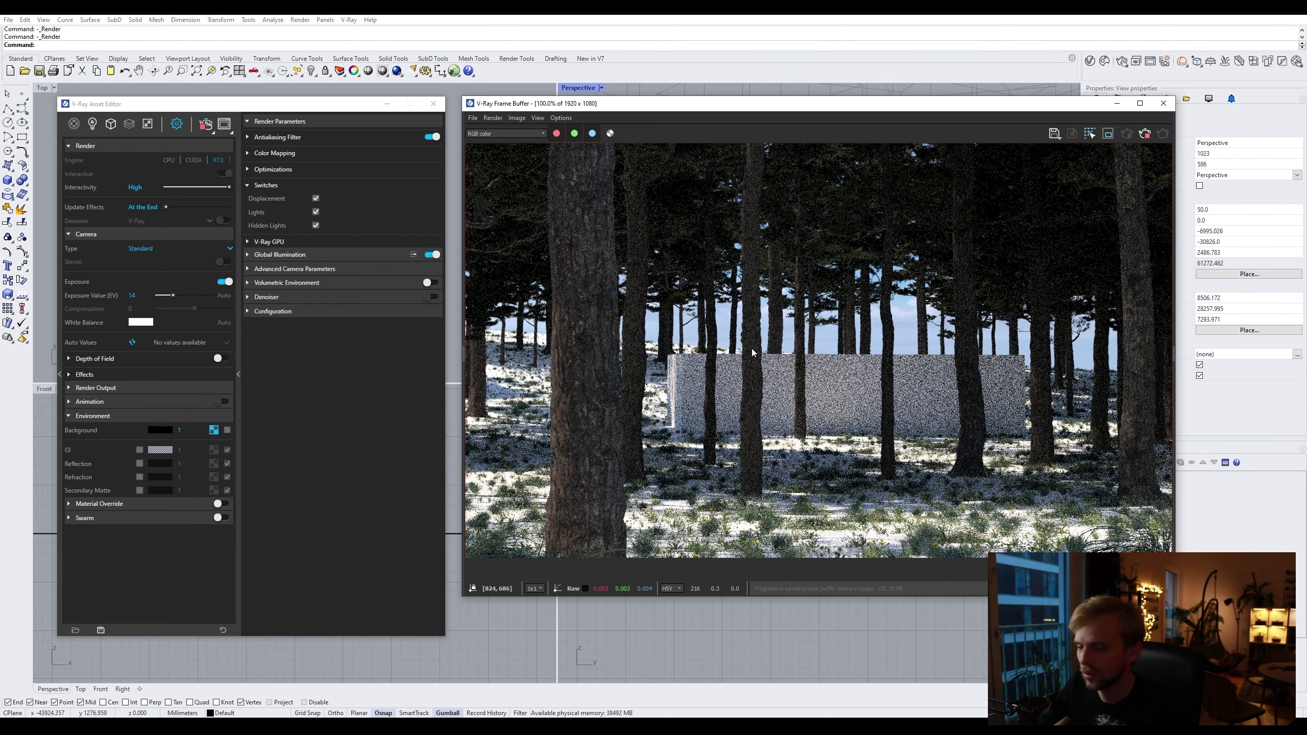
Step: Change the Forest floor scatter Density field from 10 to 100
click(176, 128)
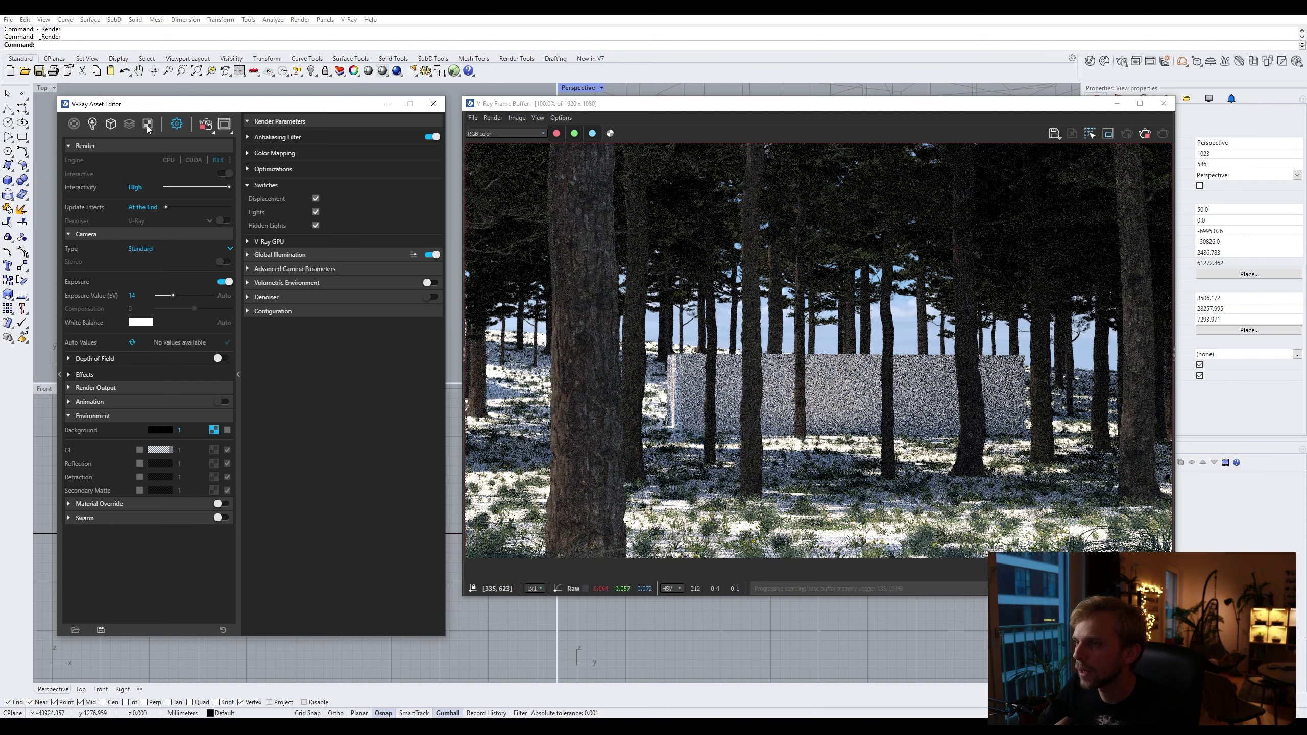
click(111, 124)
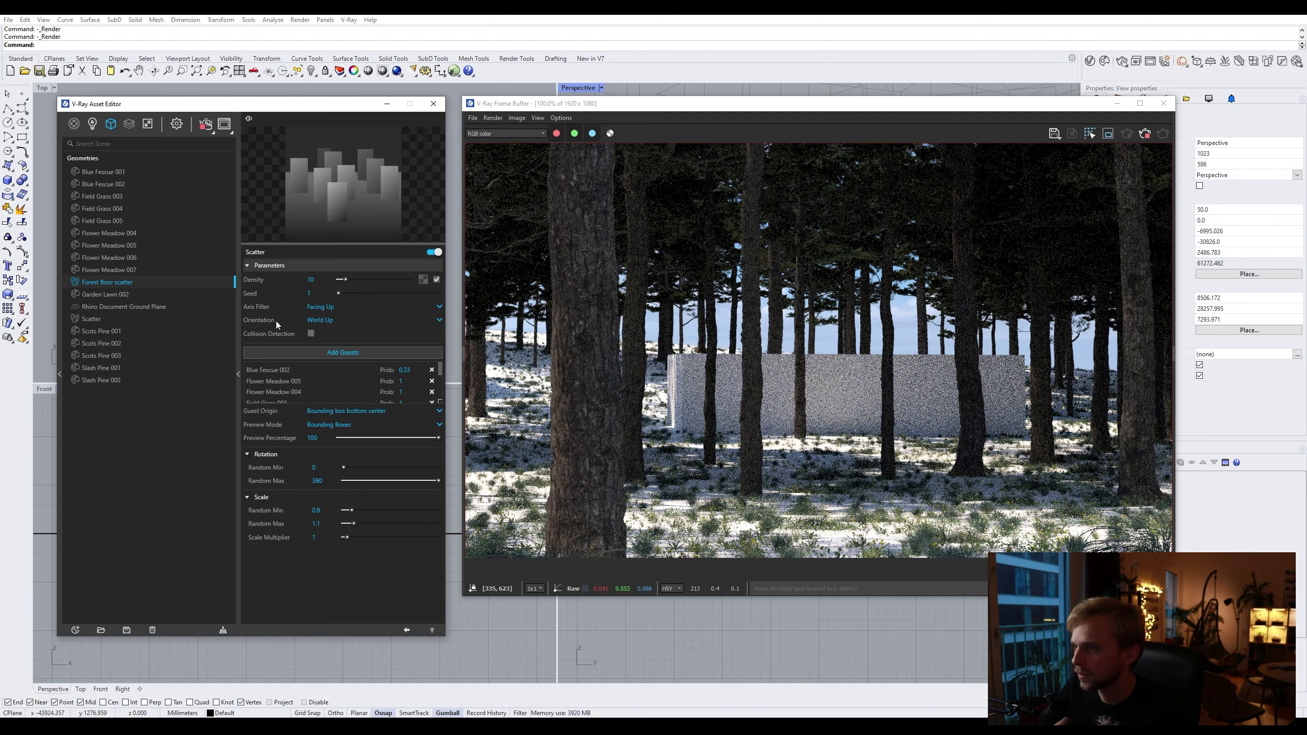
click(320, 281)
text(0)
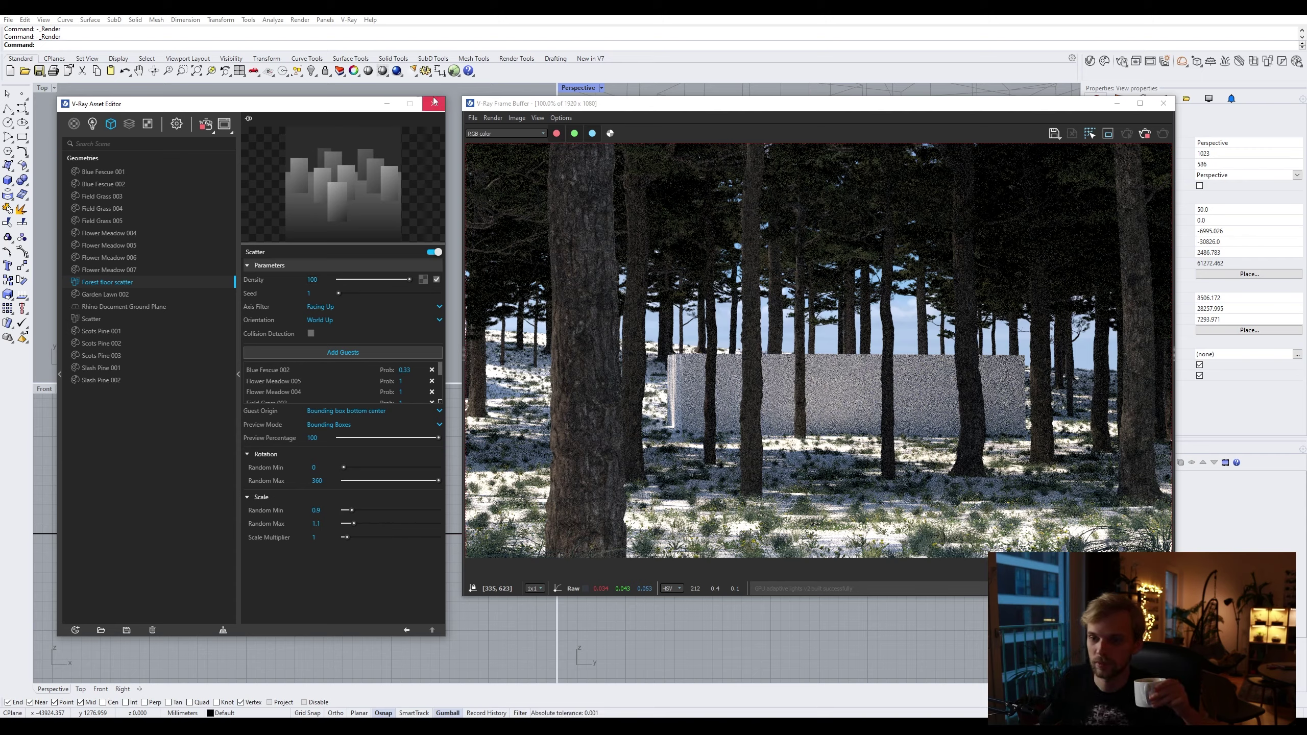
Step: View the Memory graph in Task Manager's Performance tab during the render, then return to Rhino
right_click(677, 721)
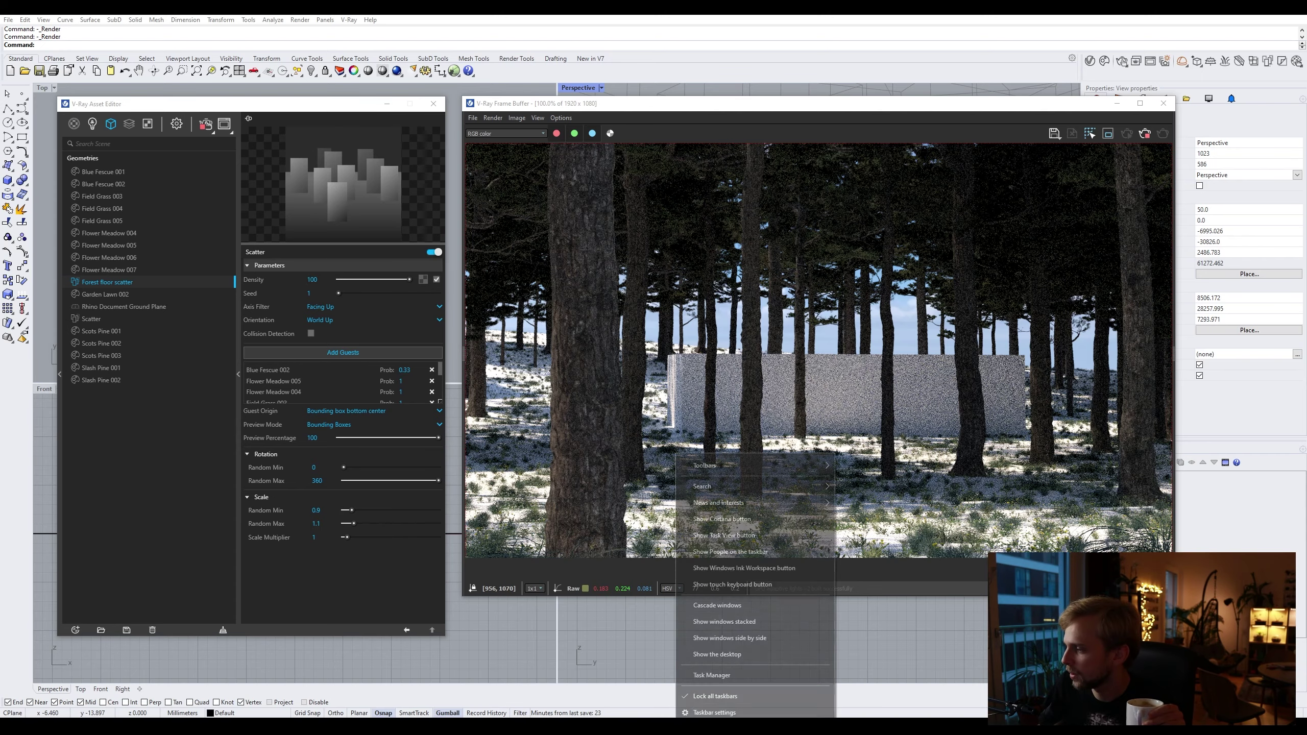
click(737, 677)
click(323, 122)
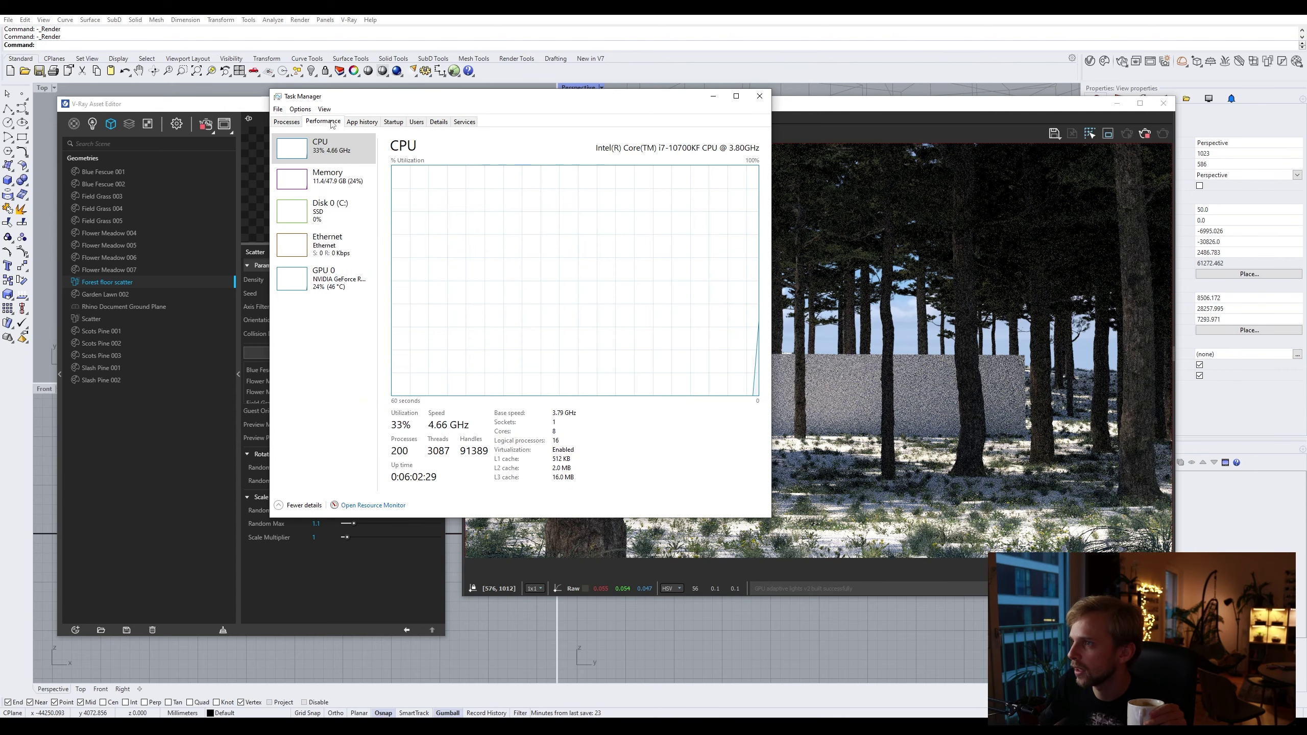
click(324, 185)
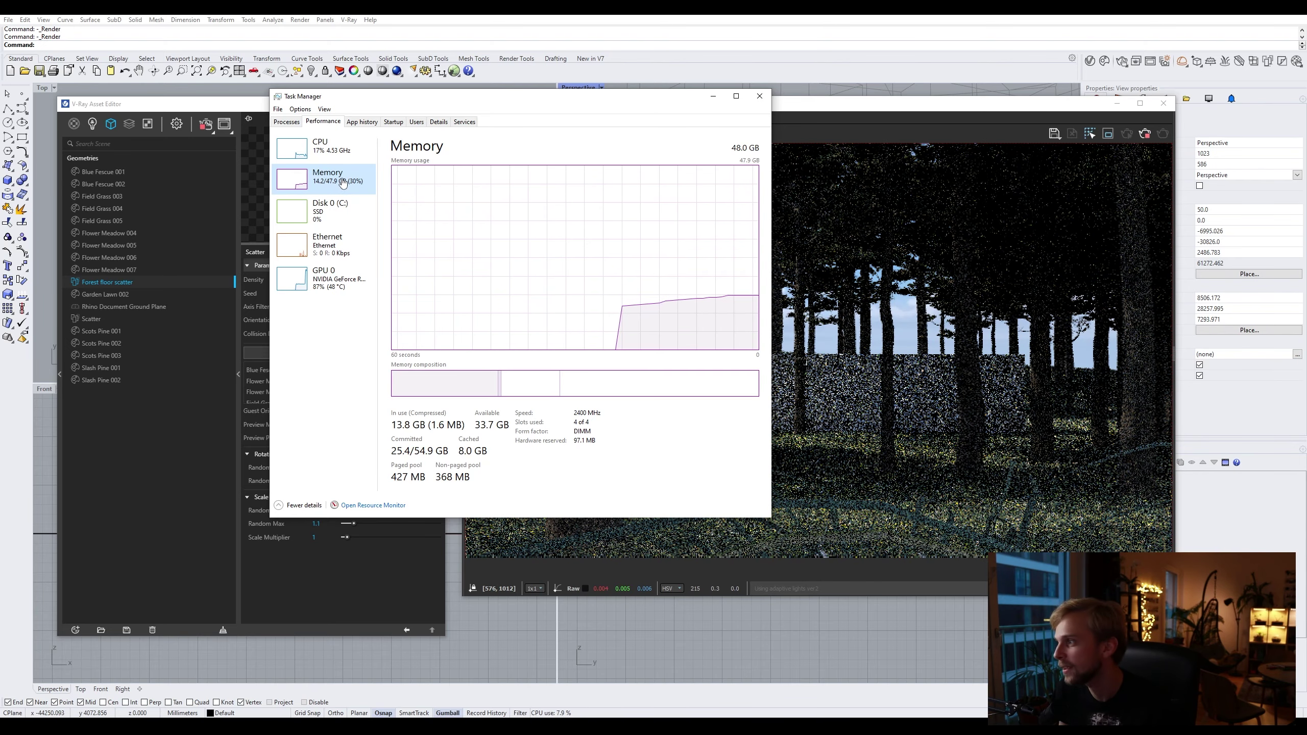
click(826, 405)
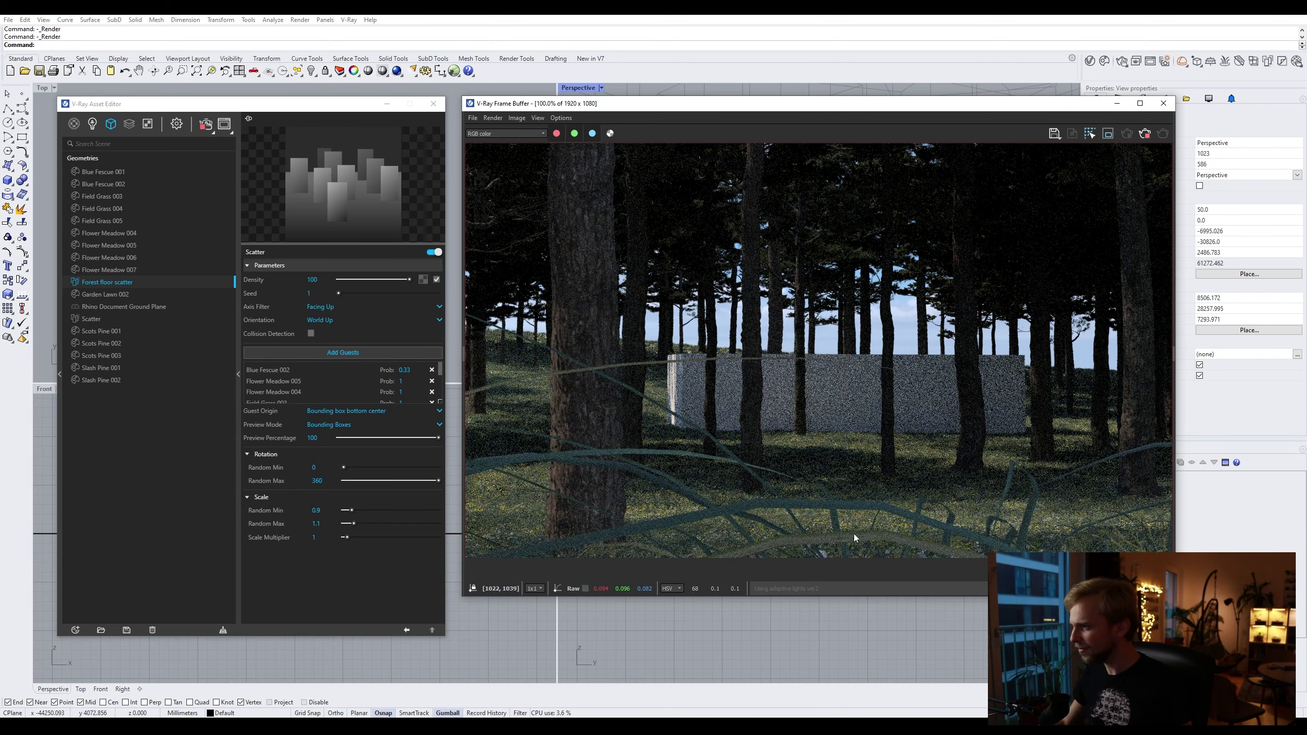
Step: Arrange the V-Ray Frame Buffer and Asset Editor windows so both the render and editor show
drag(635, 99, 732, 358)
shift+right_drag(763, 242, 763, 254)
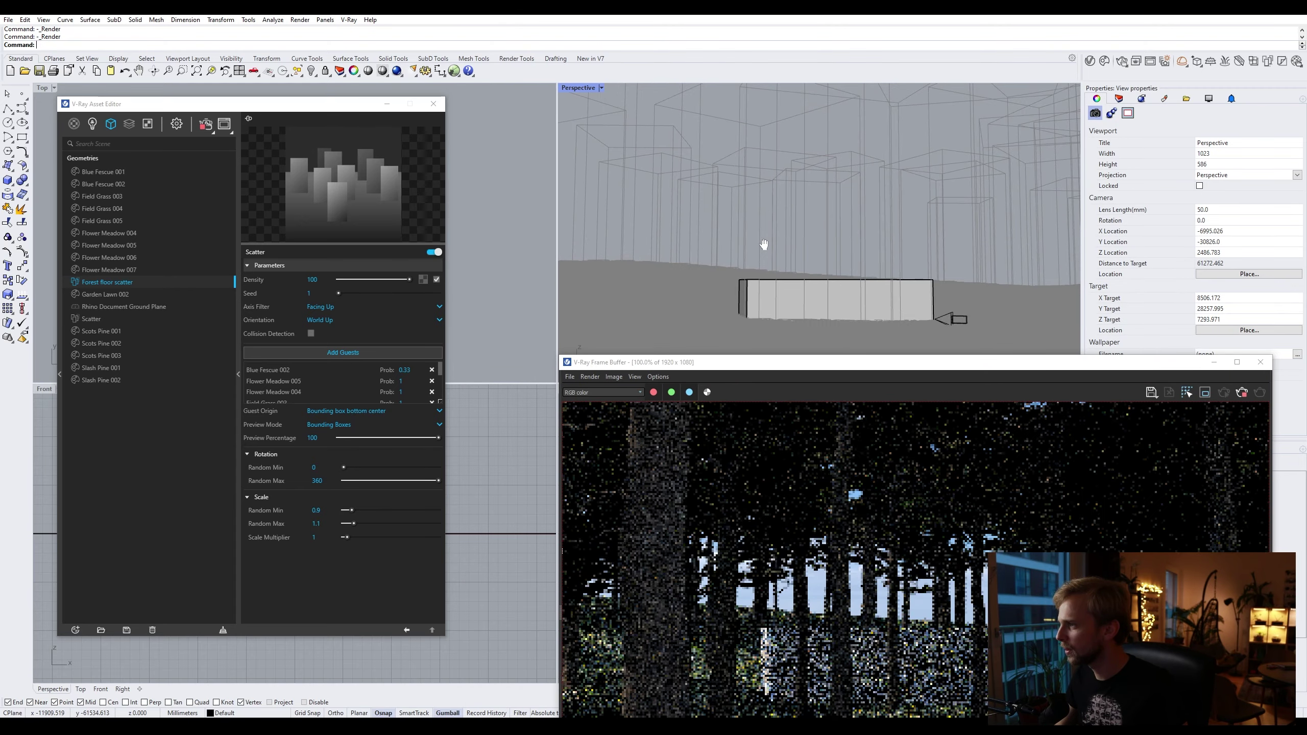
drag(868, 363, 577, 58)
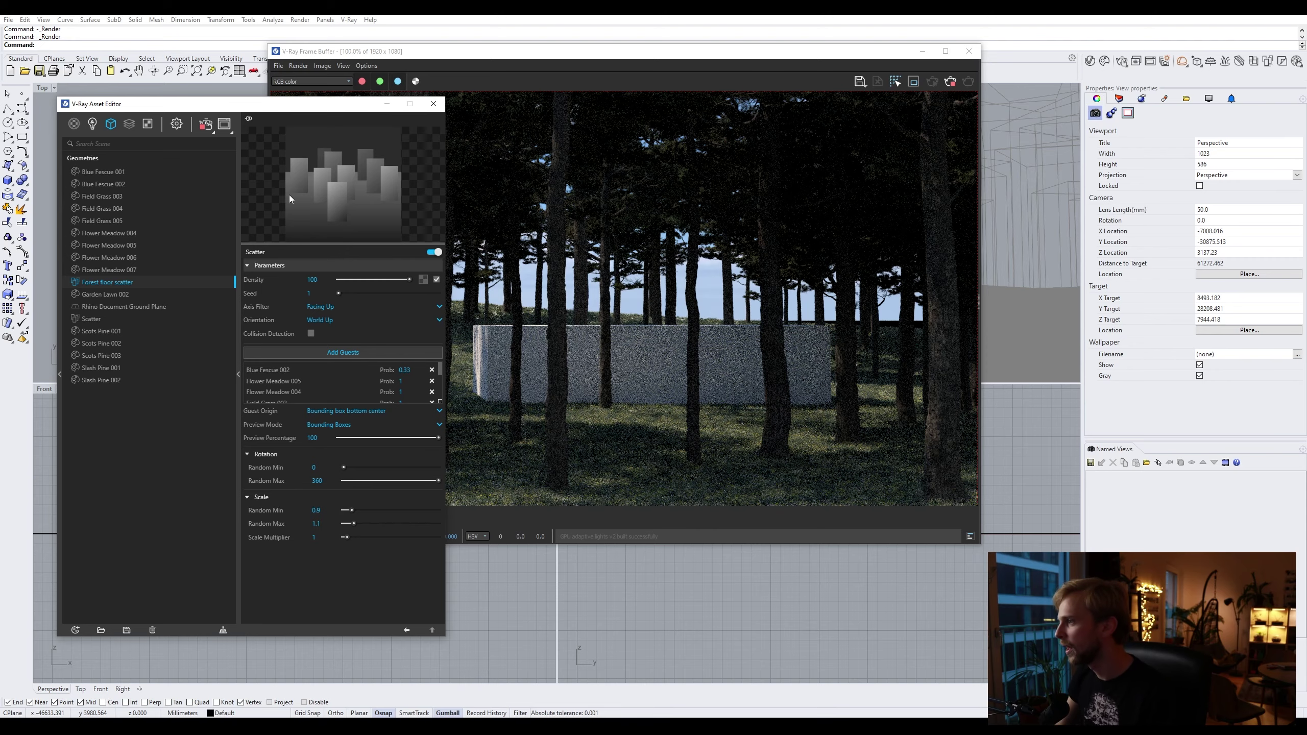
drag(628, 55, 648, 286)
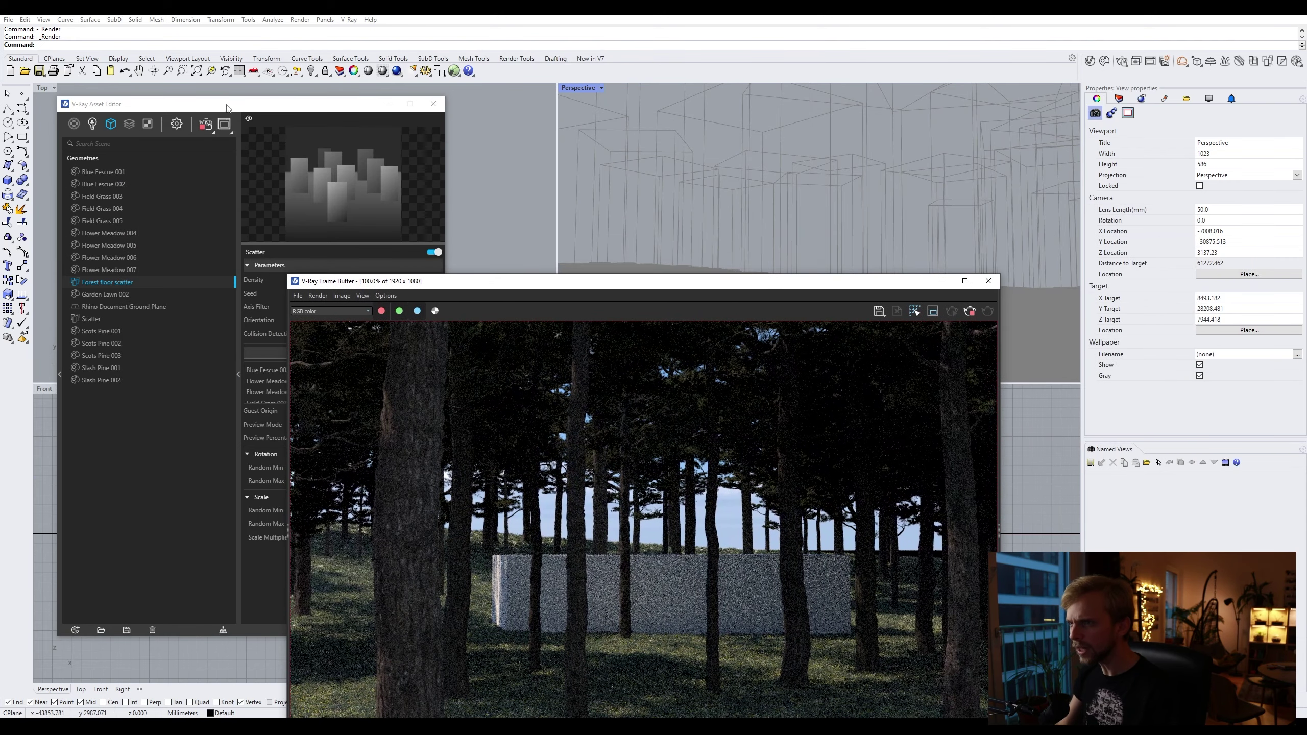
click(227, 109)
click(624, 287)
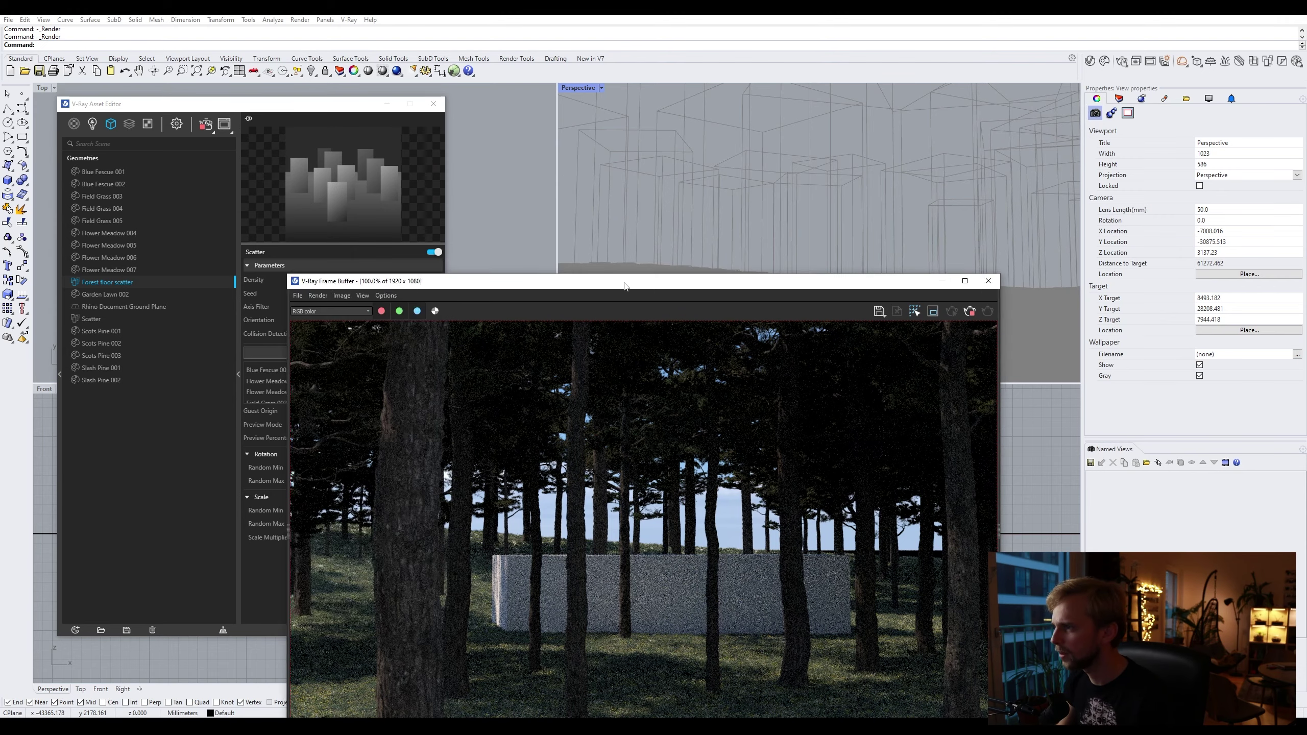
drag(625, 287, 820, 114)
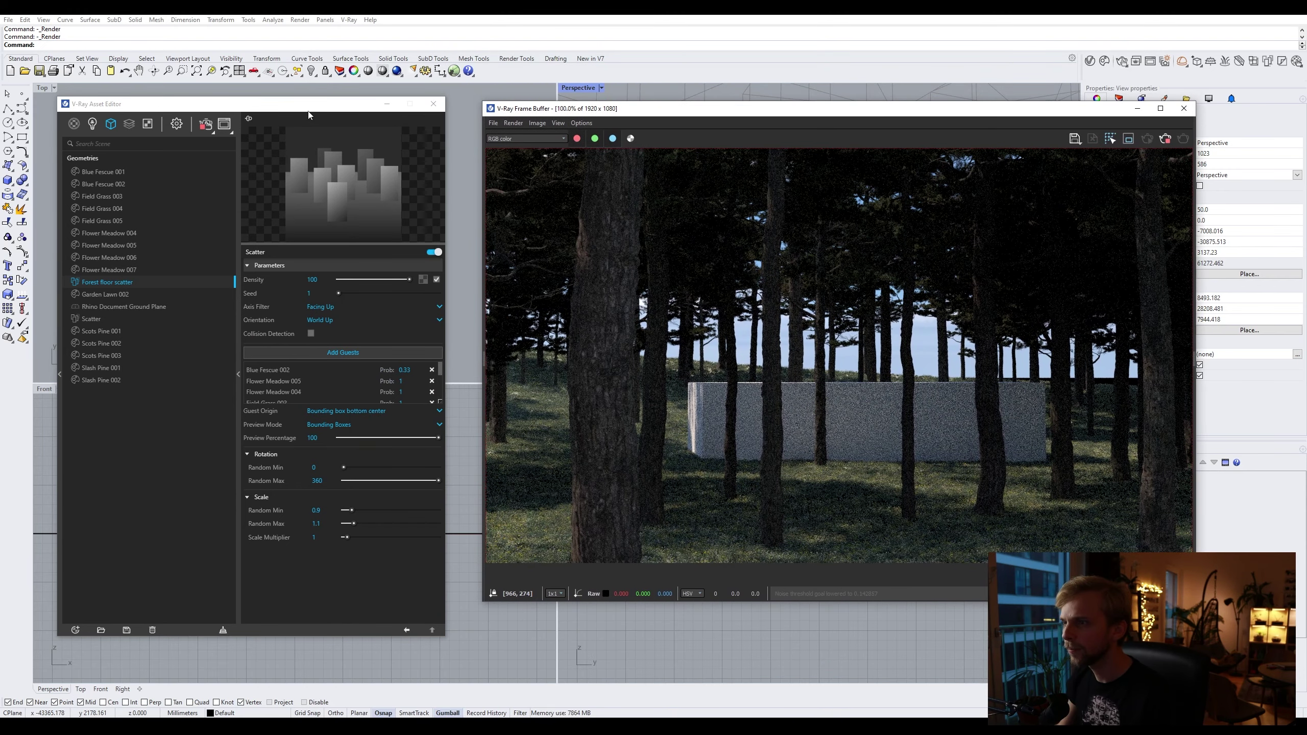
drag(309, 111, 305, 107)
Step: Enable Volumetric Environment in Render Settings and set its type to Environment Fog
click(172, 119)
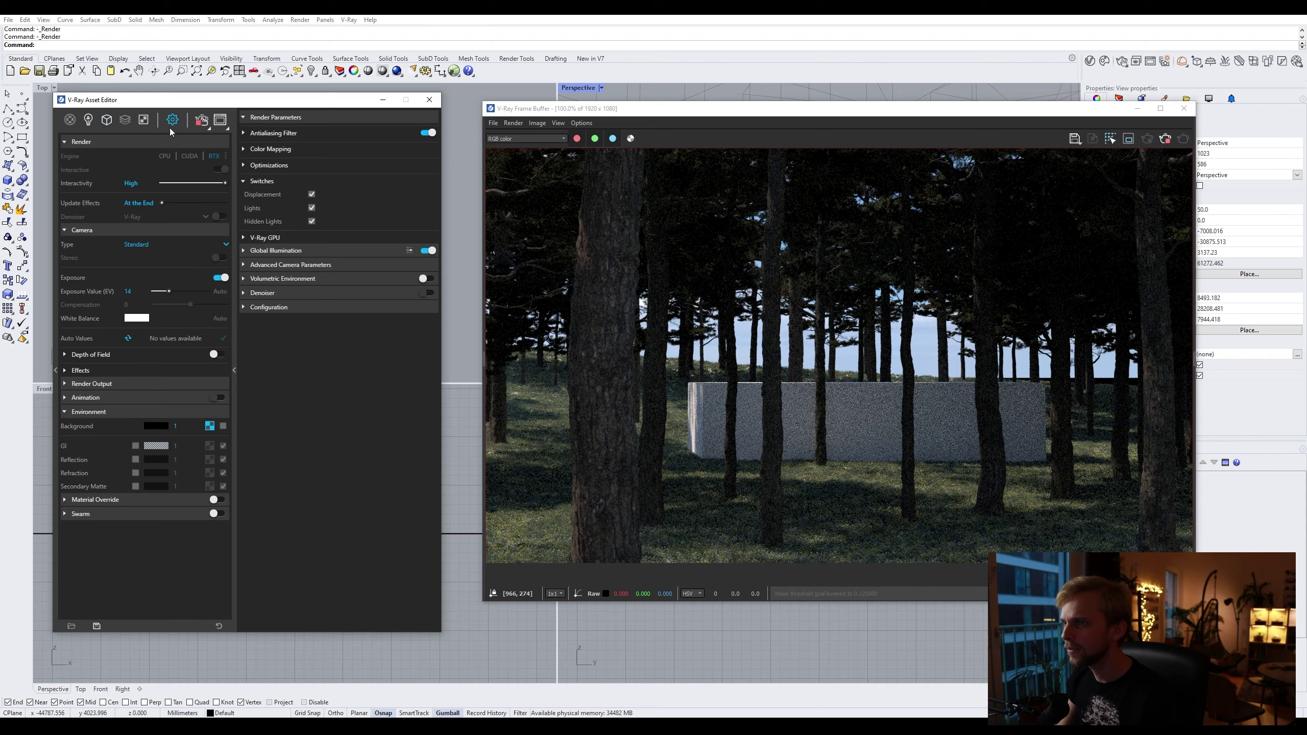
click(283, 279)
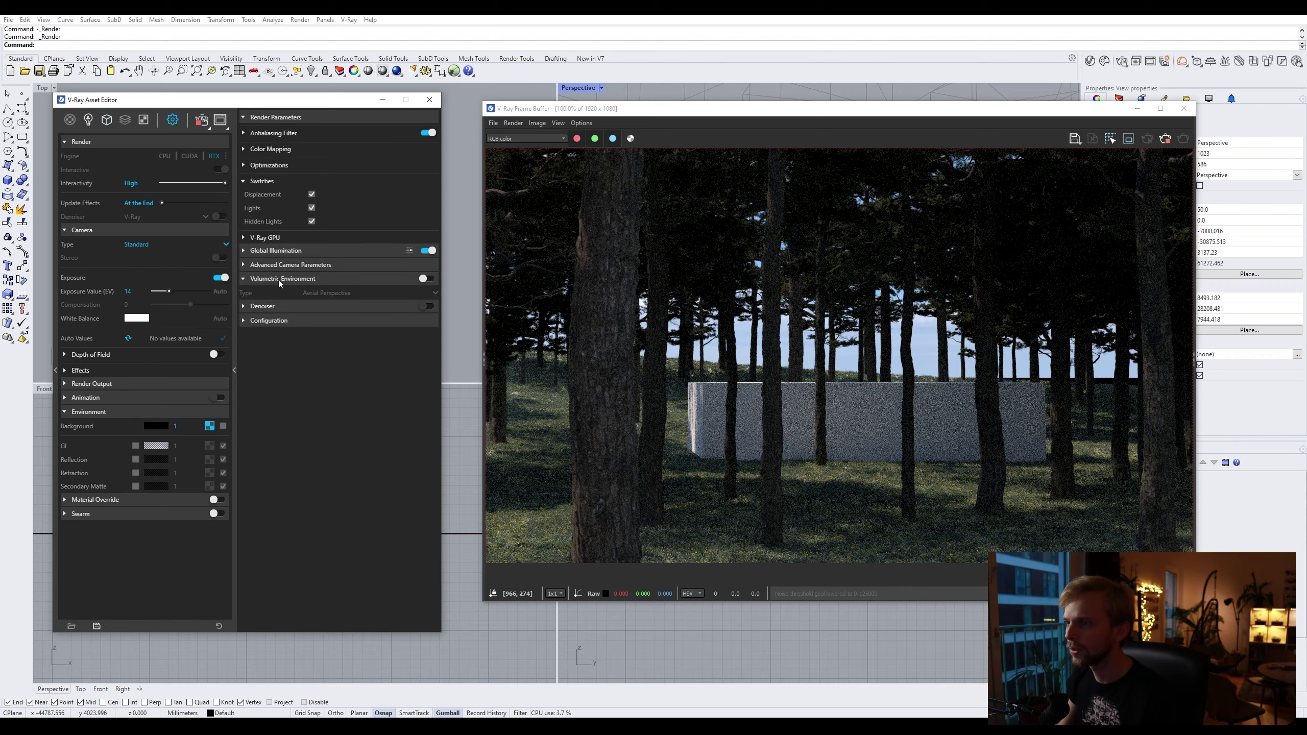
click(427, 279)
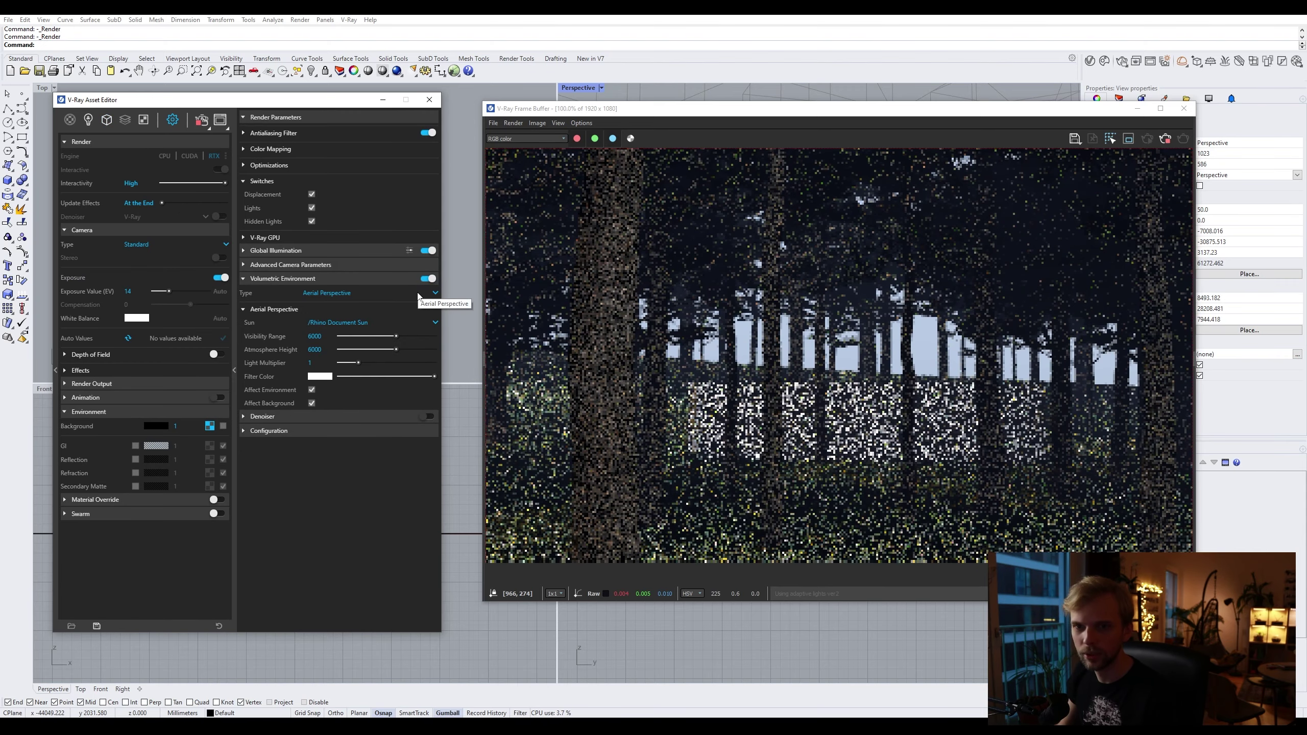
click(387, 296)
click(342, 323)
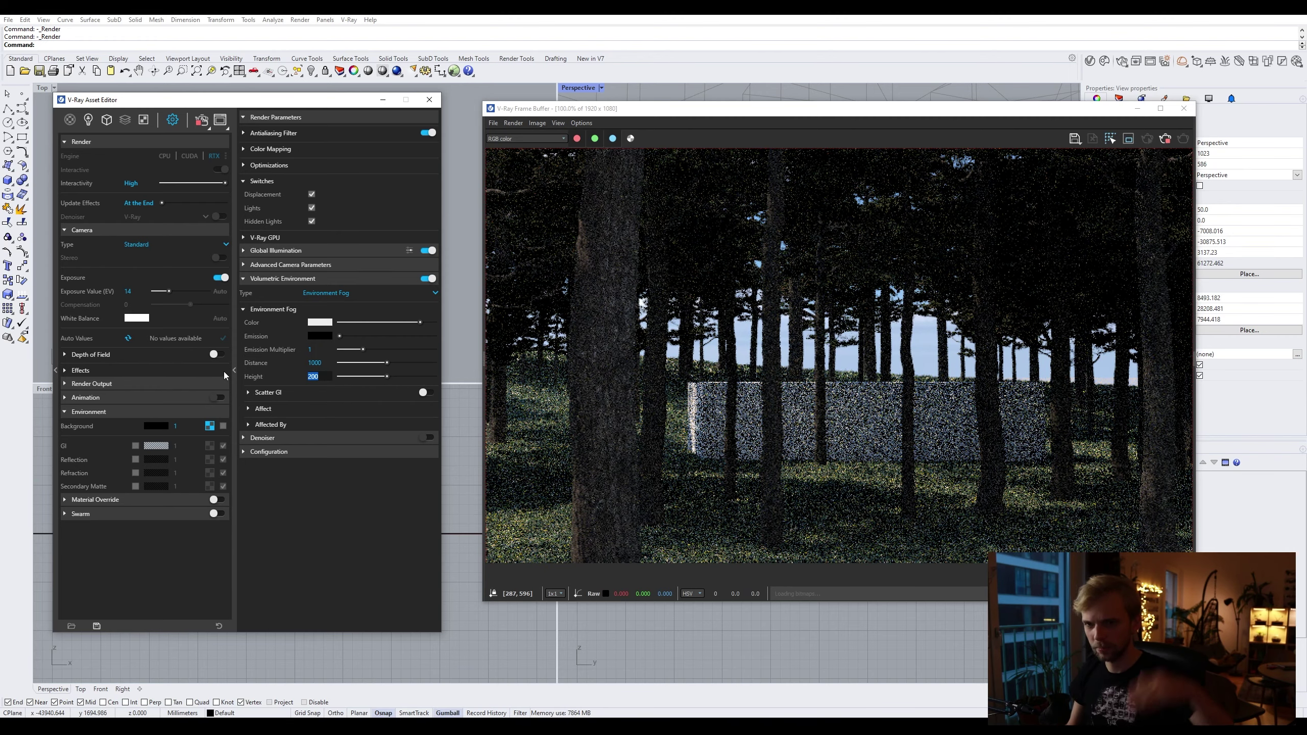
Step: Set the fog height to 8000 and the fog distance to 500000
text(300)
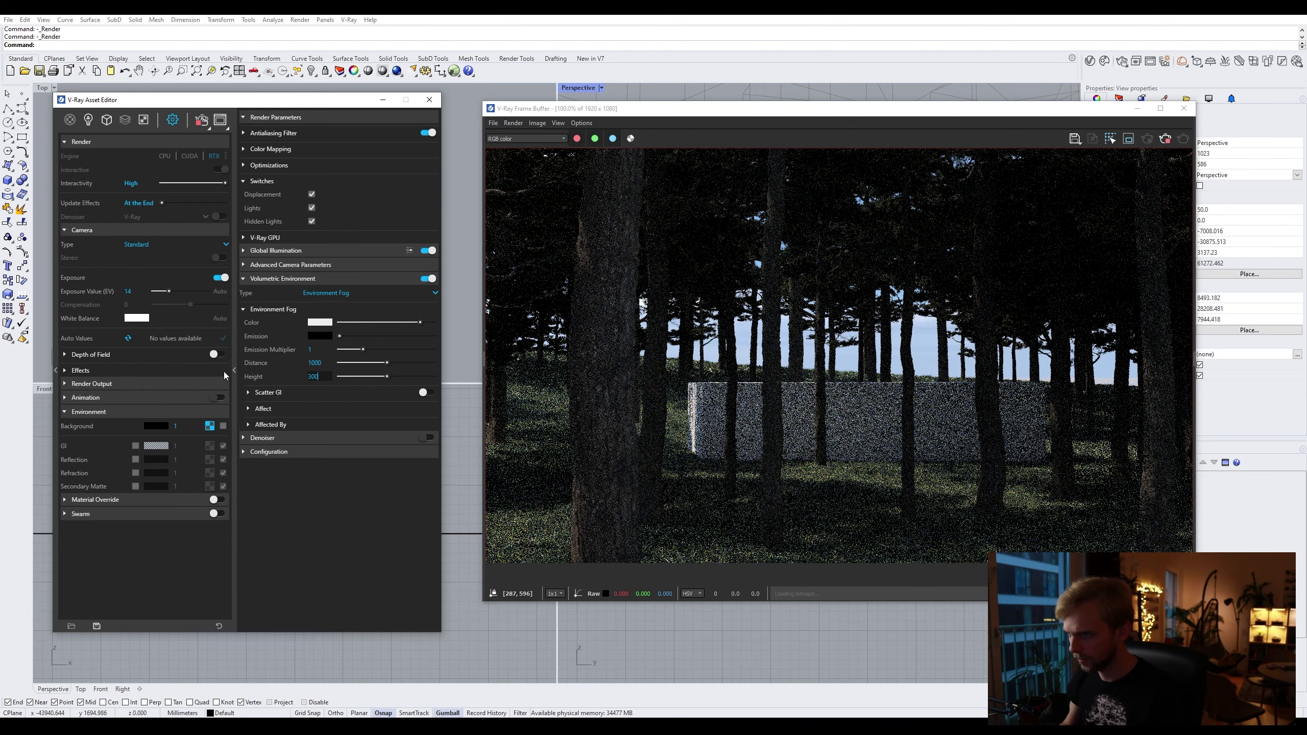
text(0)
key(Return)
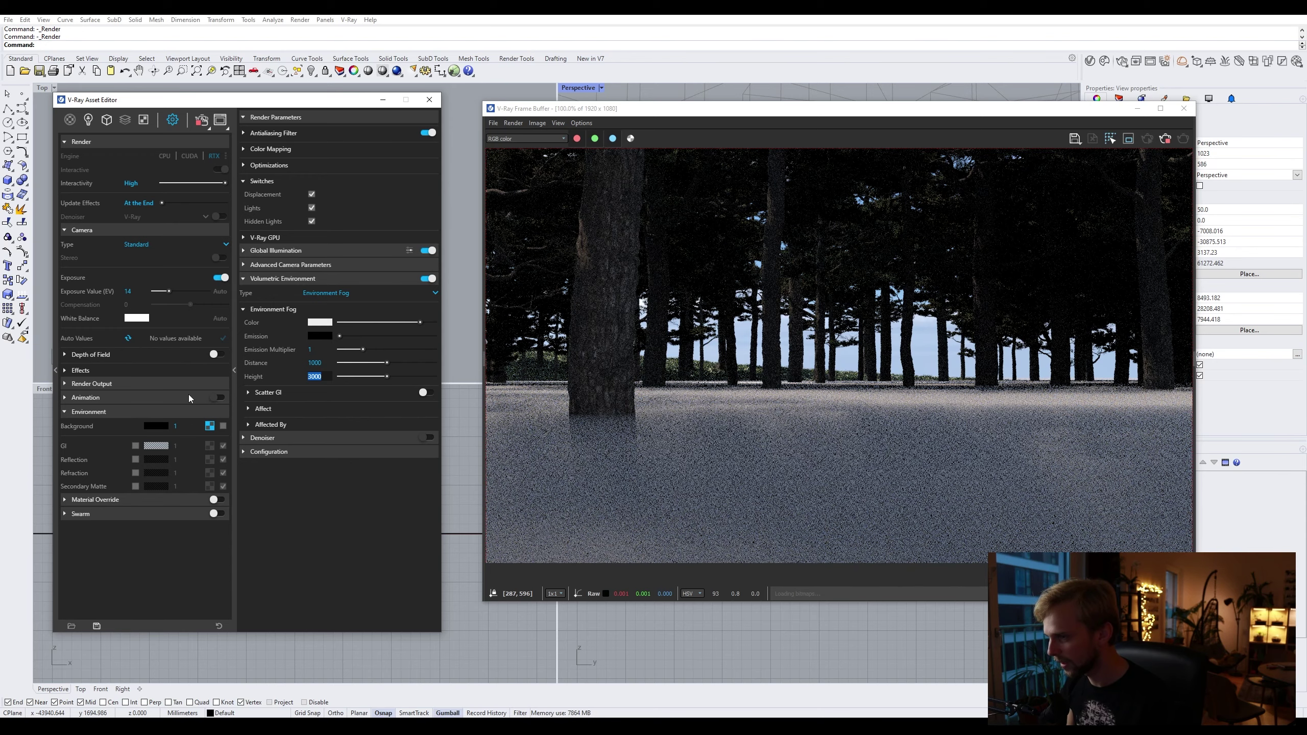
text(8000)
key(Return)
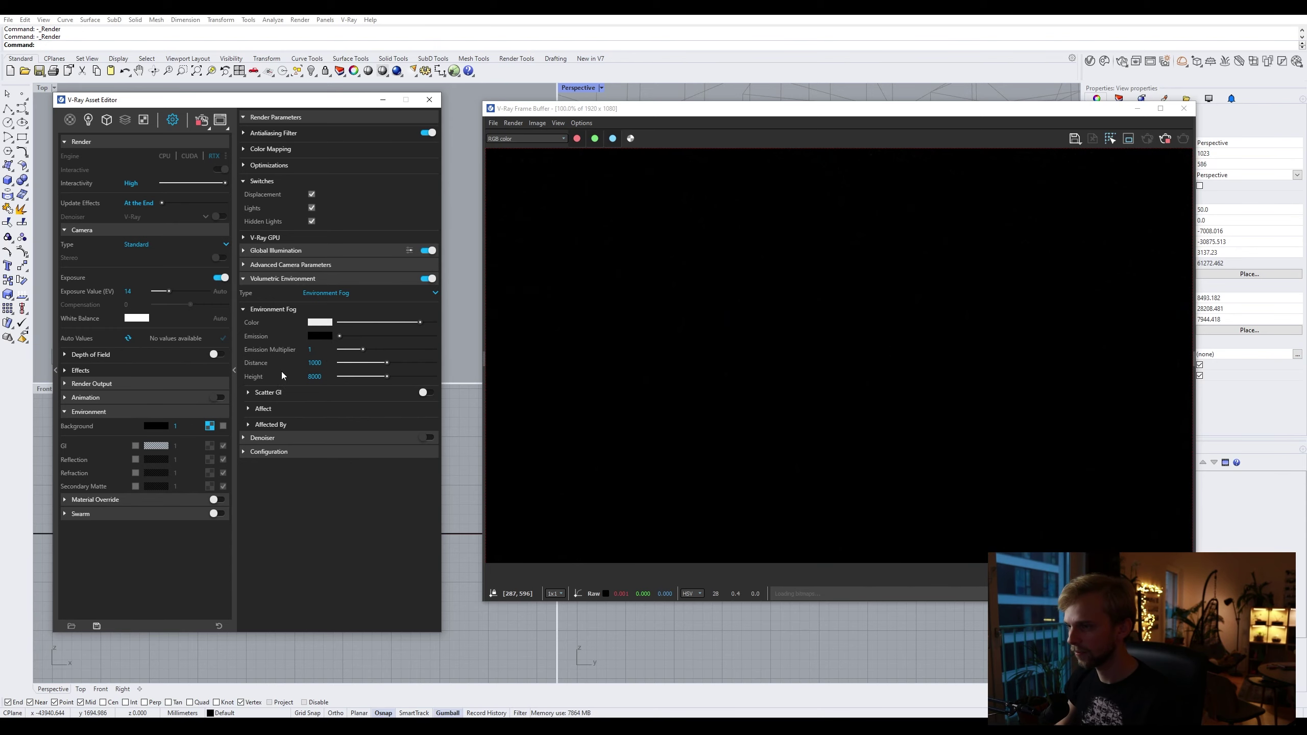
click(318, 362)
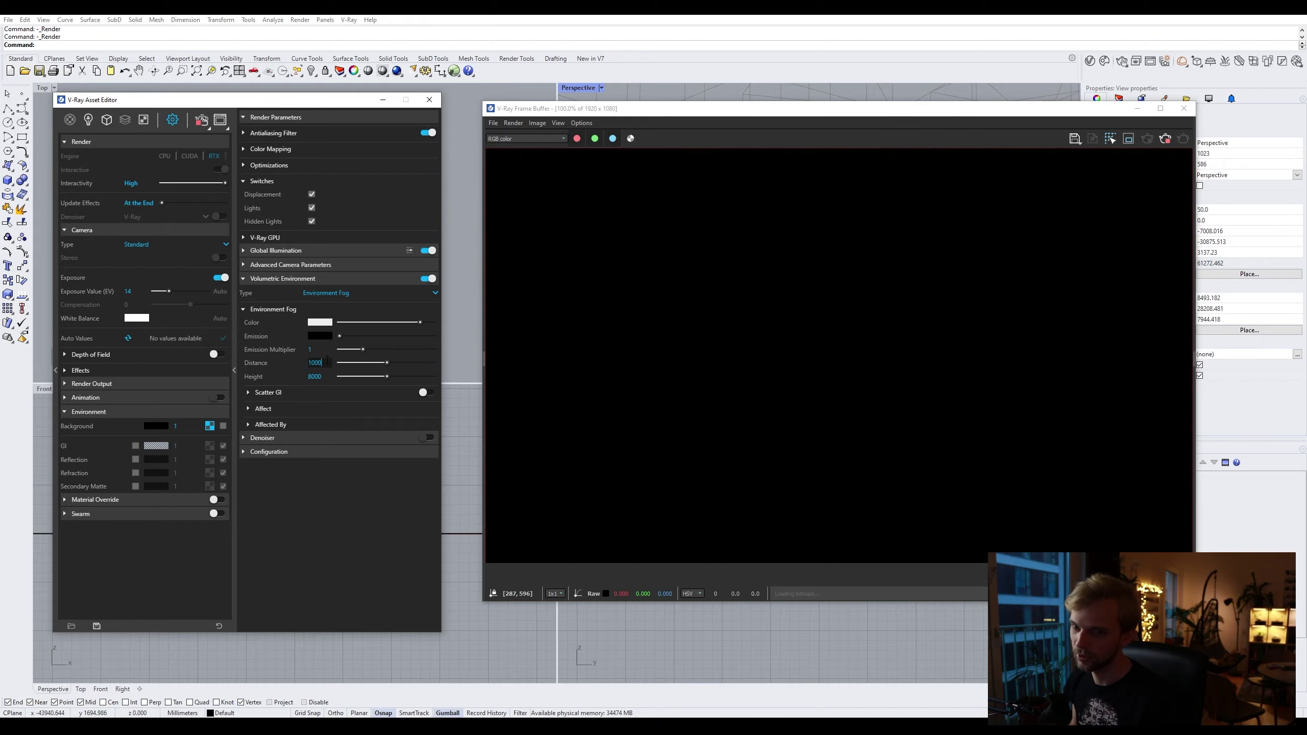
text(100000)
key(Return)
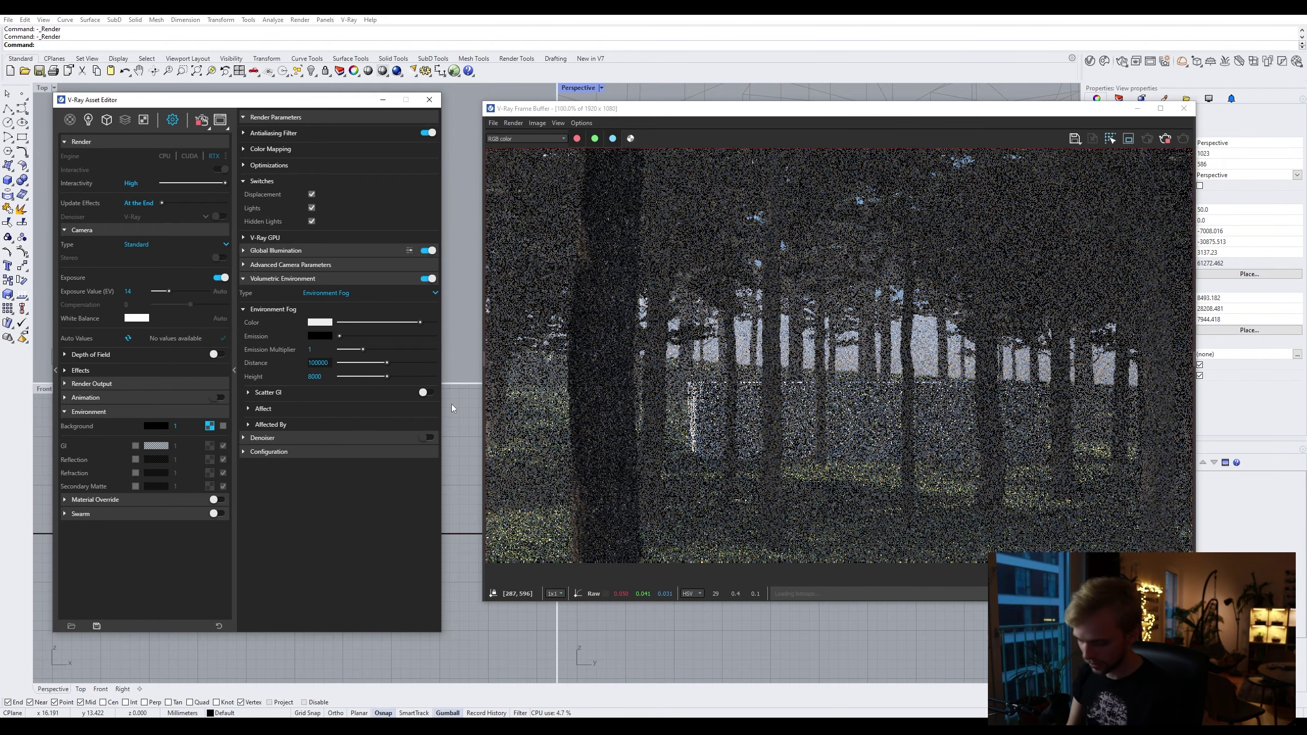
key(ctrl+a)
text(500000)
key(Return)
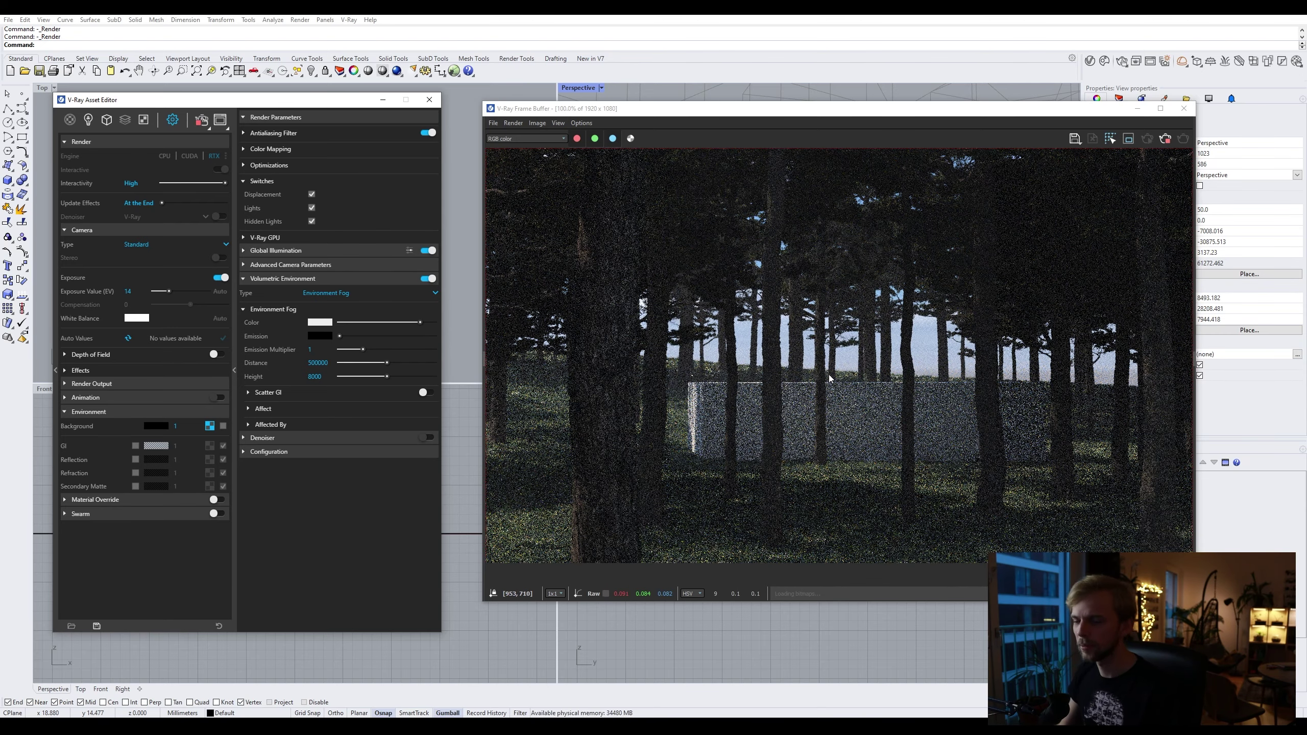
Step: Try light blue, green and pale yellow-green tints for the fog colour
click(319, 322)
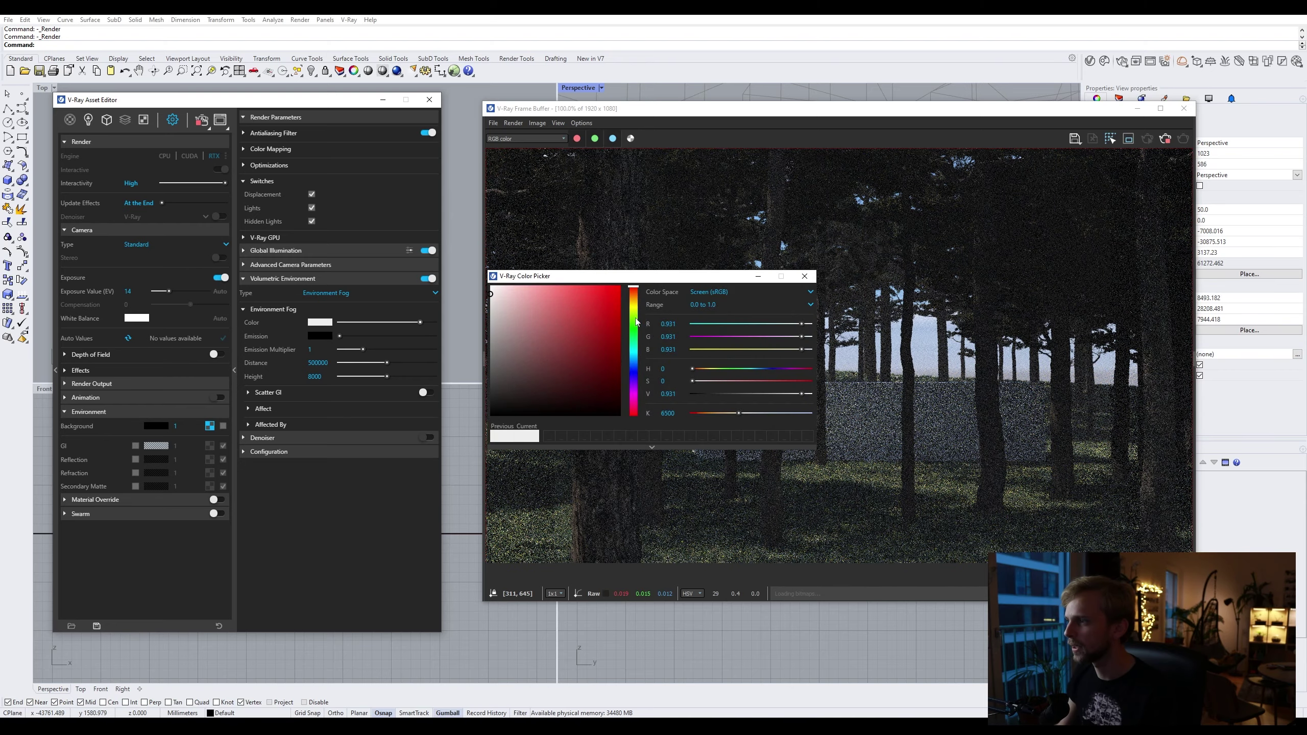
click(633, 362)
click(575, 286)
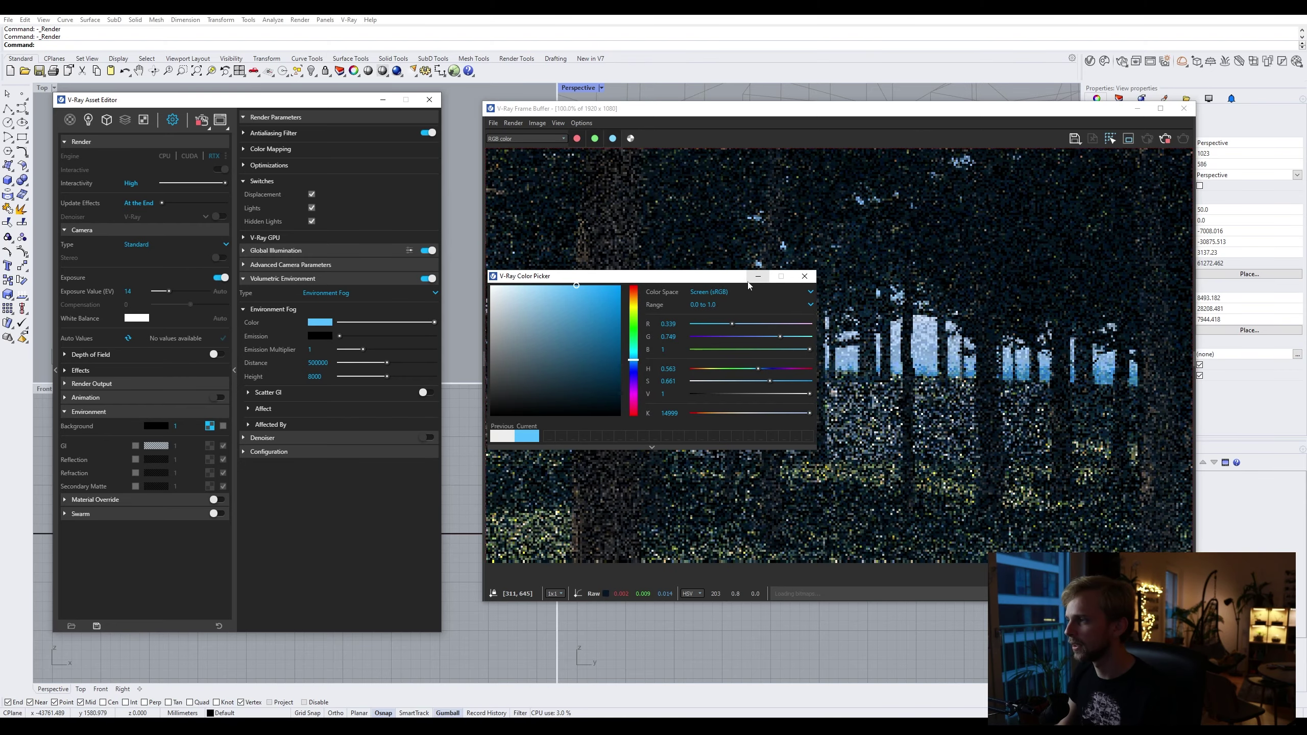
click(634, 339)
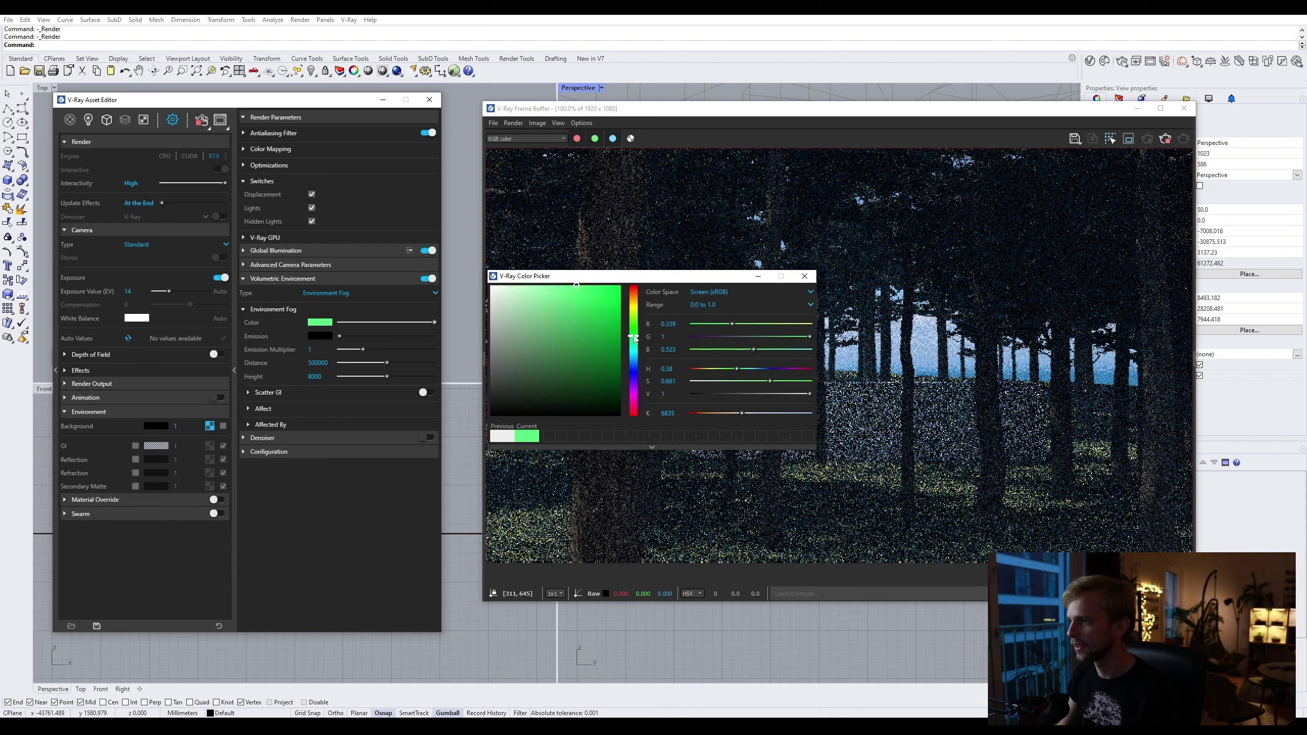
click(634, 313)
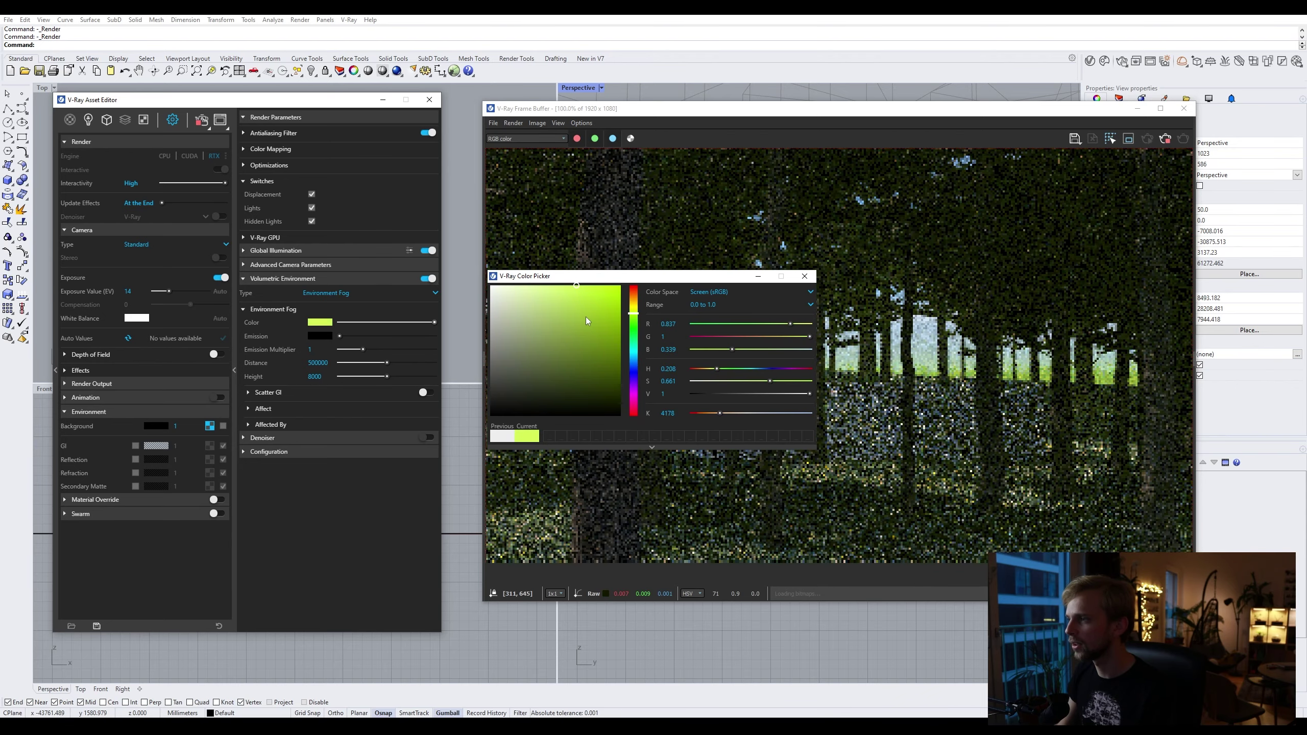
click(530, 286)
click(520, 286)
Step: Settle the fog colour on a pale warm near-white, close the picker, and minimize the Asset Editor
drag(567, 276, 202, 175)
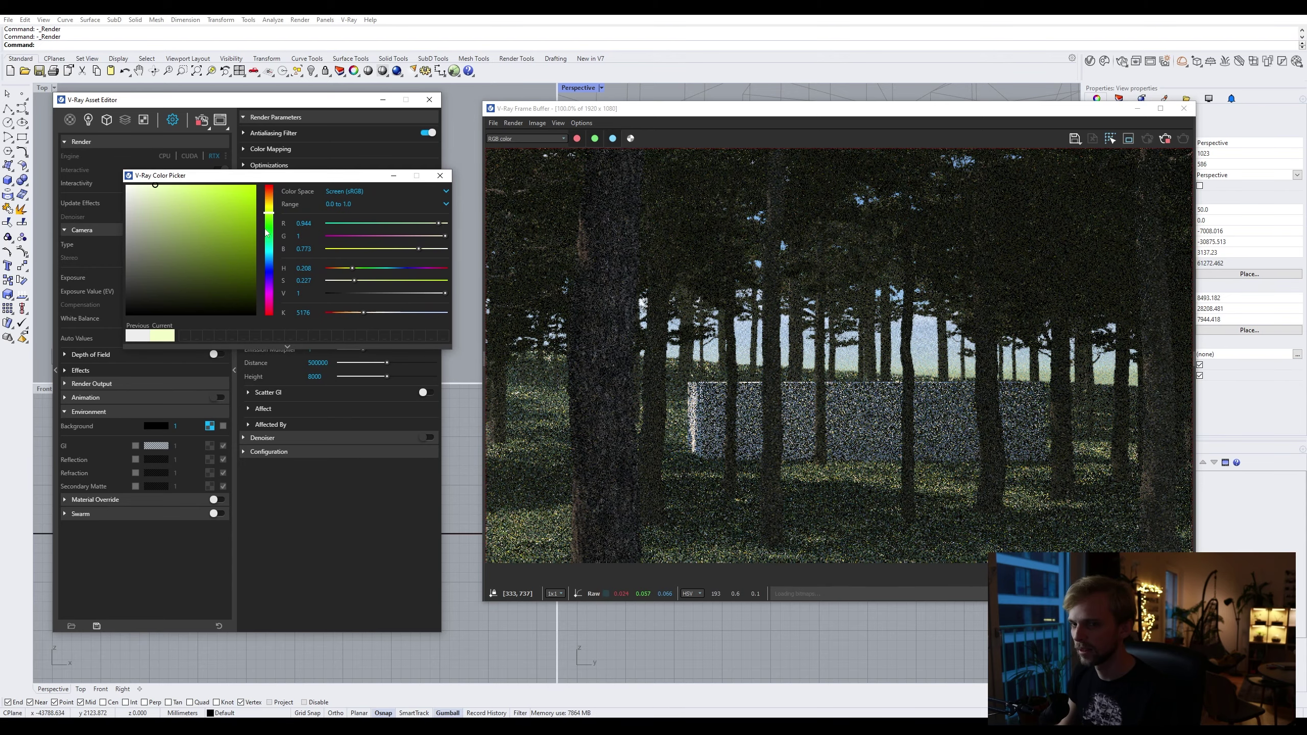
drag(266, 233, 268, 192)
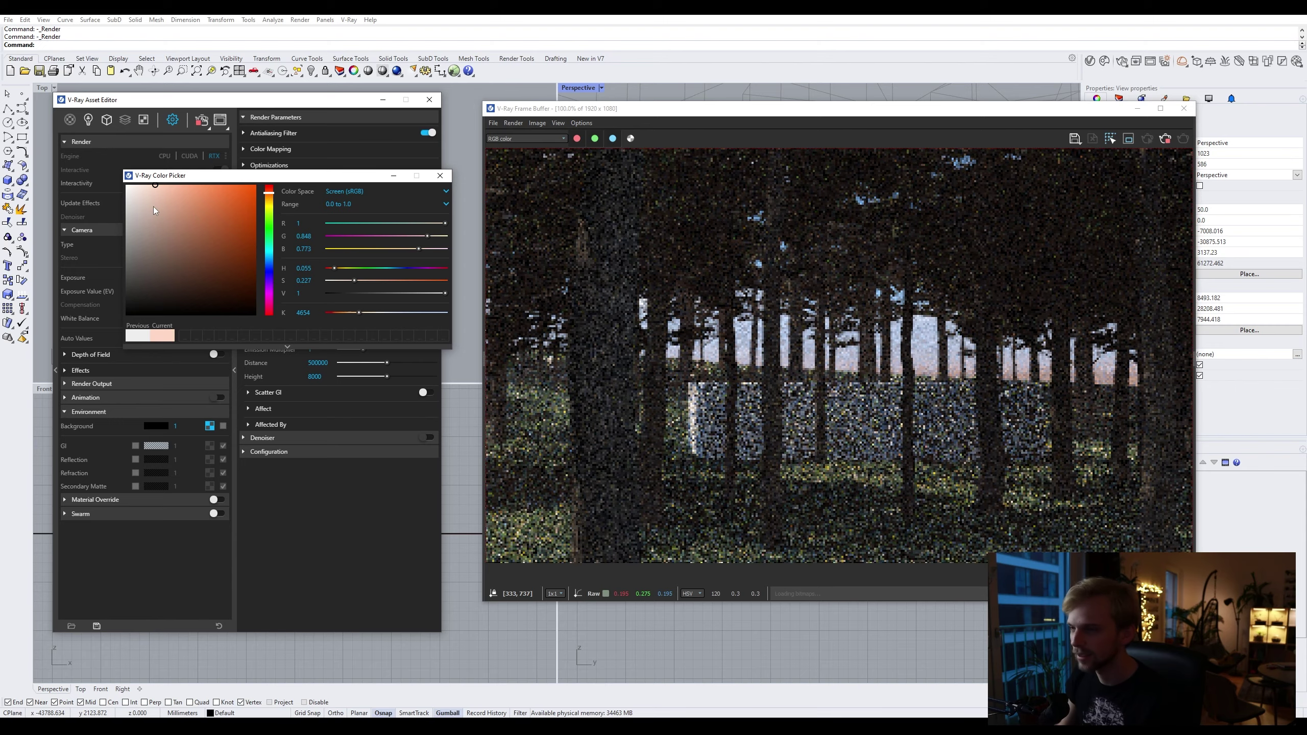
click(133, 200)
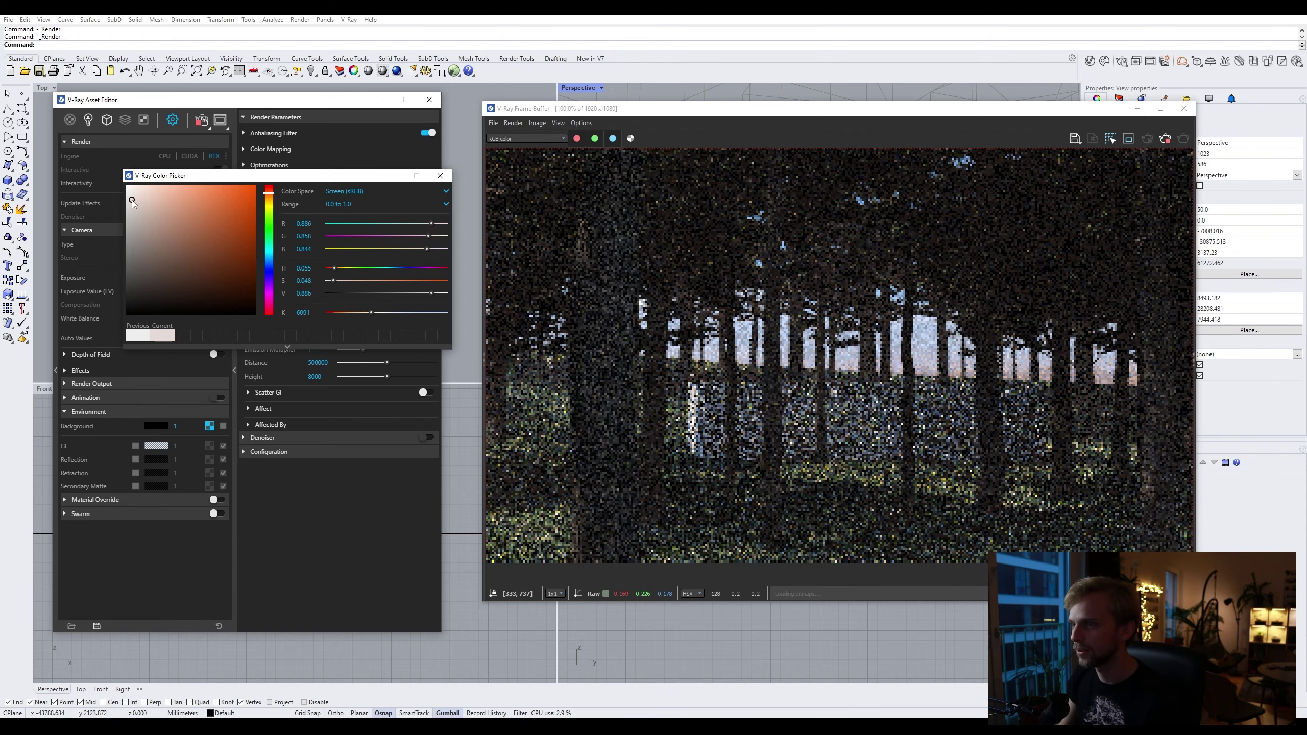
click(130, 198)
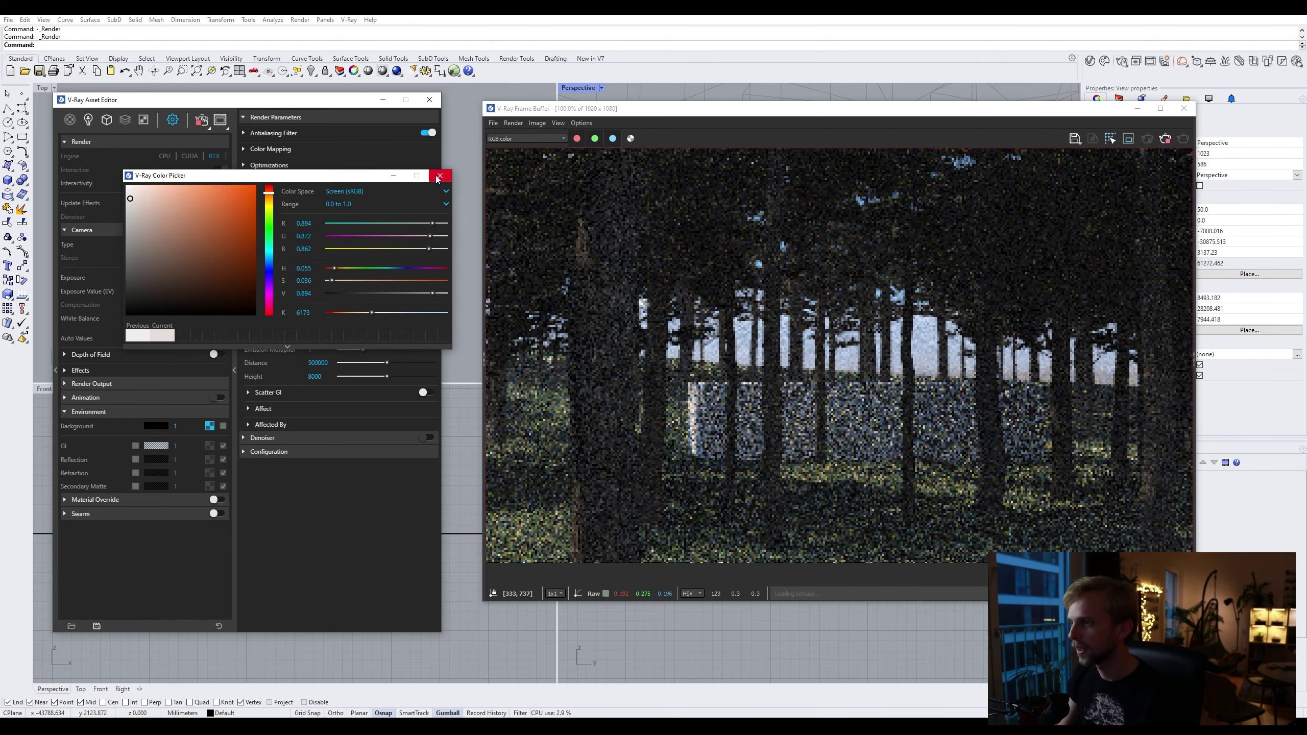
click(439, 176)
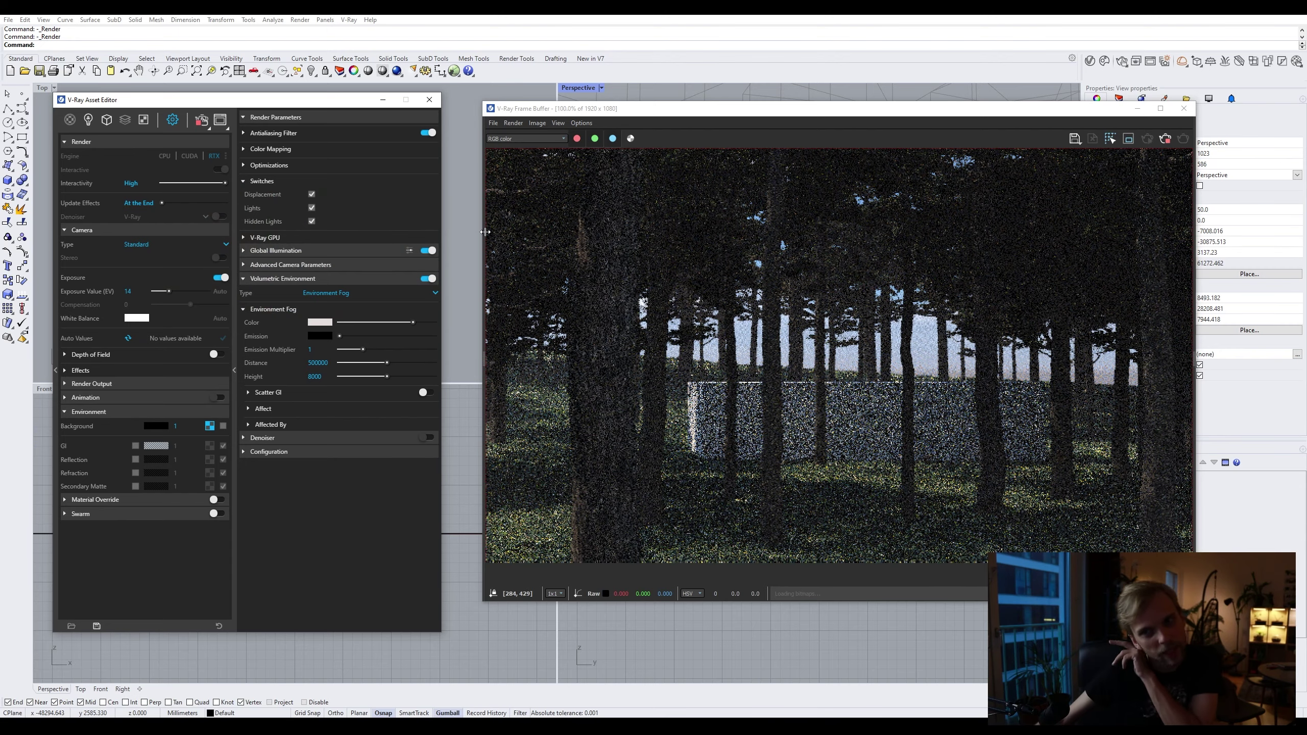
click(383, 101)
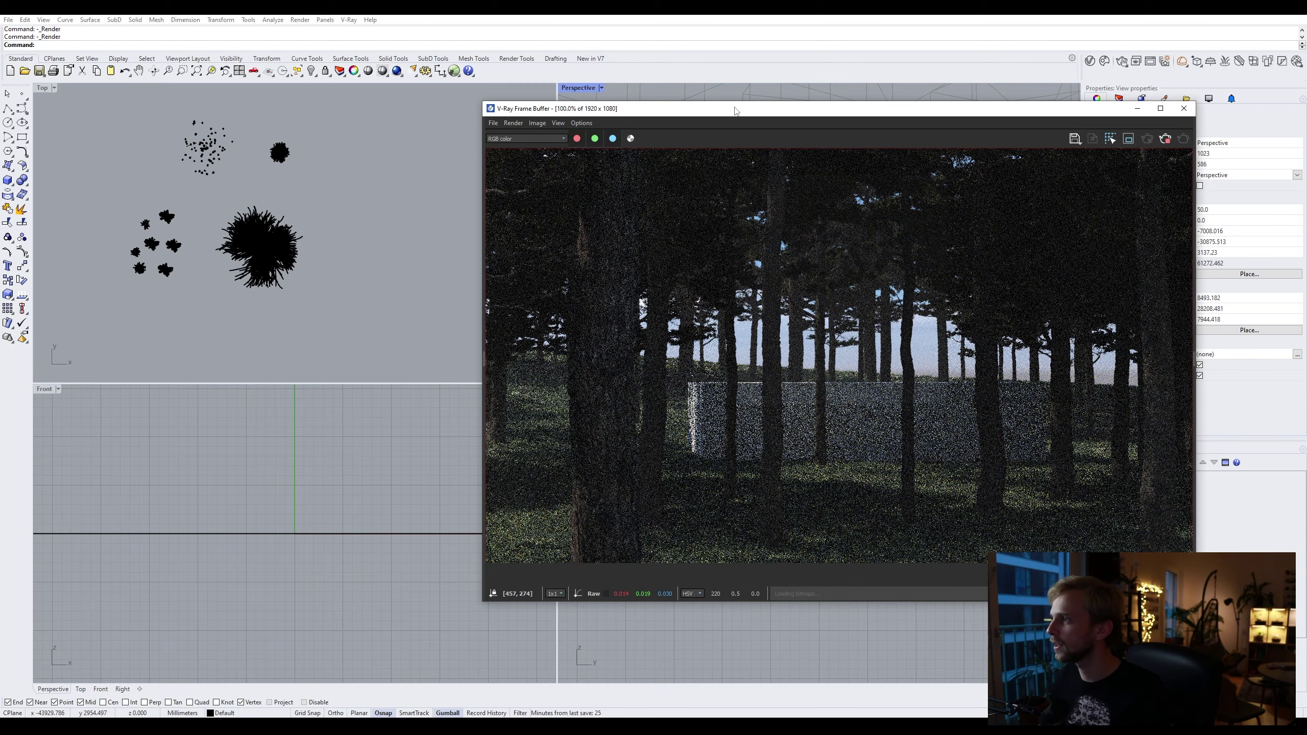
Step: Move the render window aside and dismiss the proxy export settings
drag(734, 110, 172, 190)
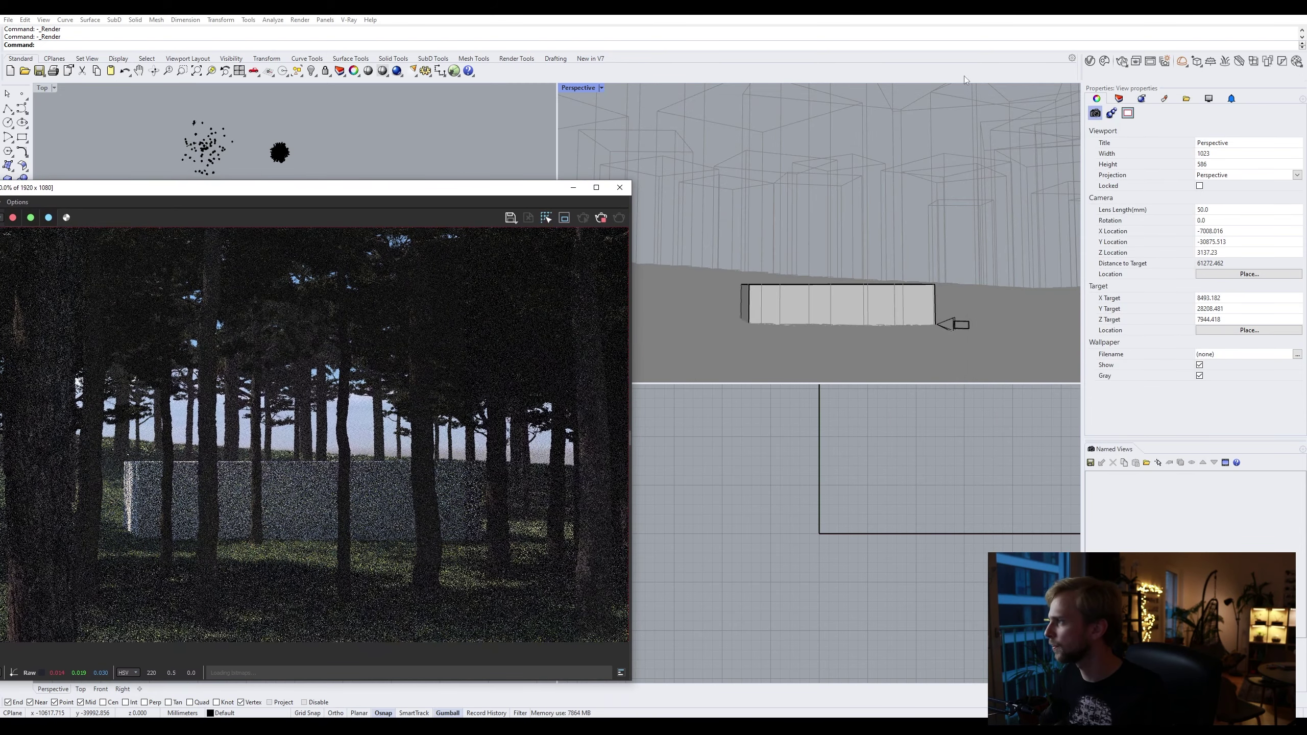
click(1193, 63)
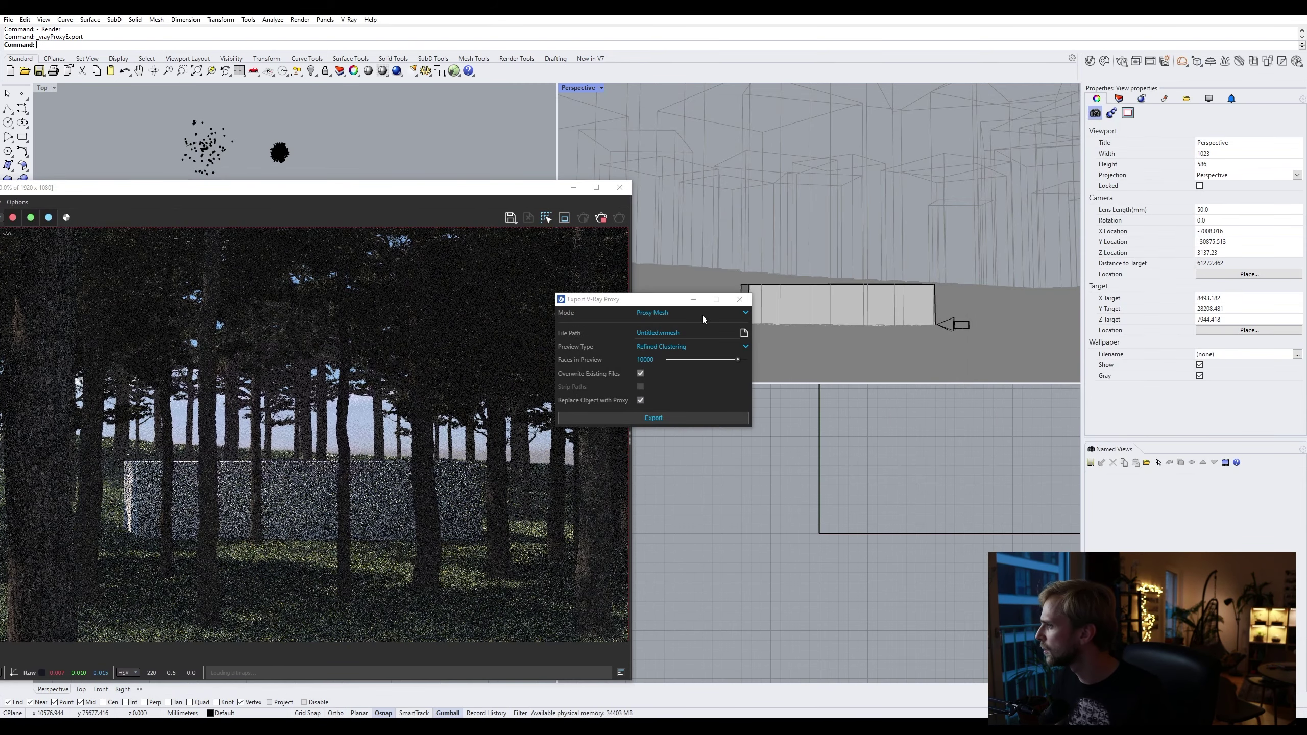
click(740, 299)
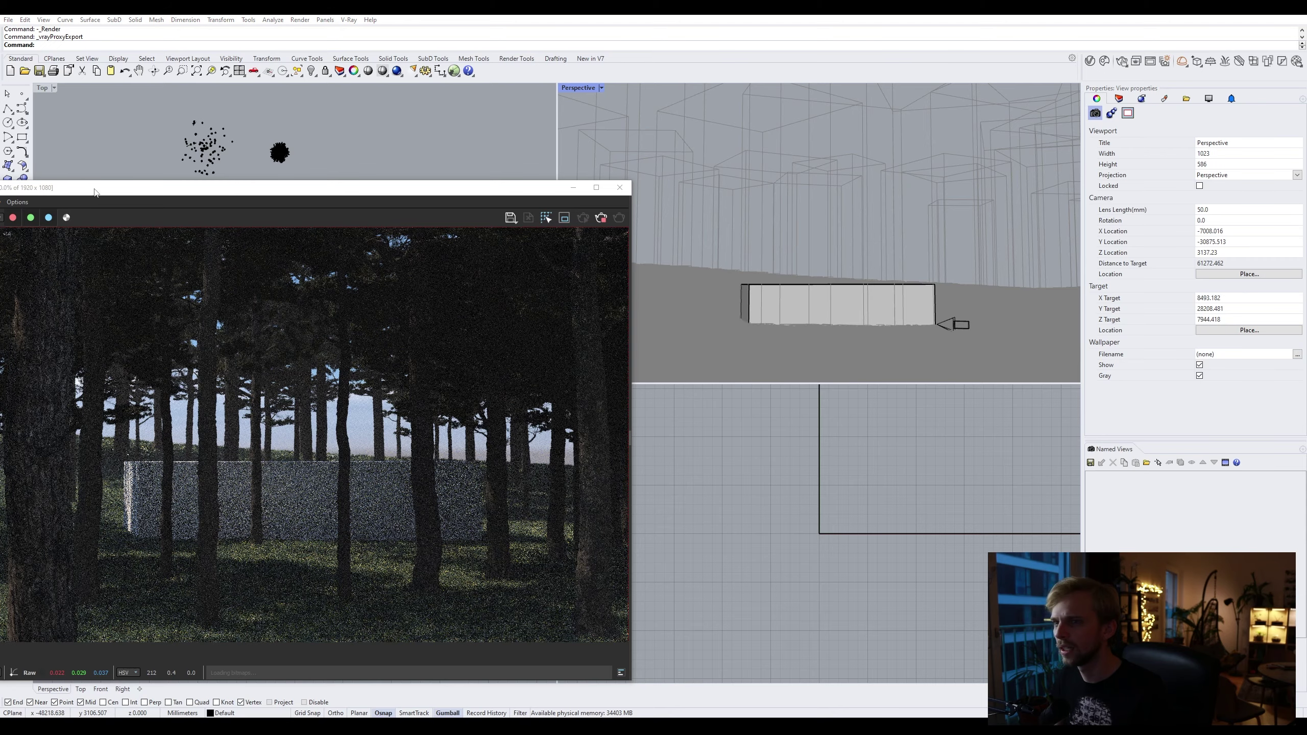
drag(94, 192, 273, 301)
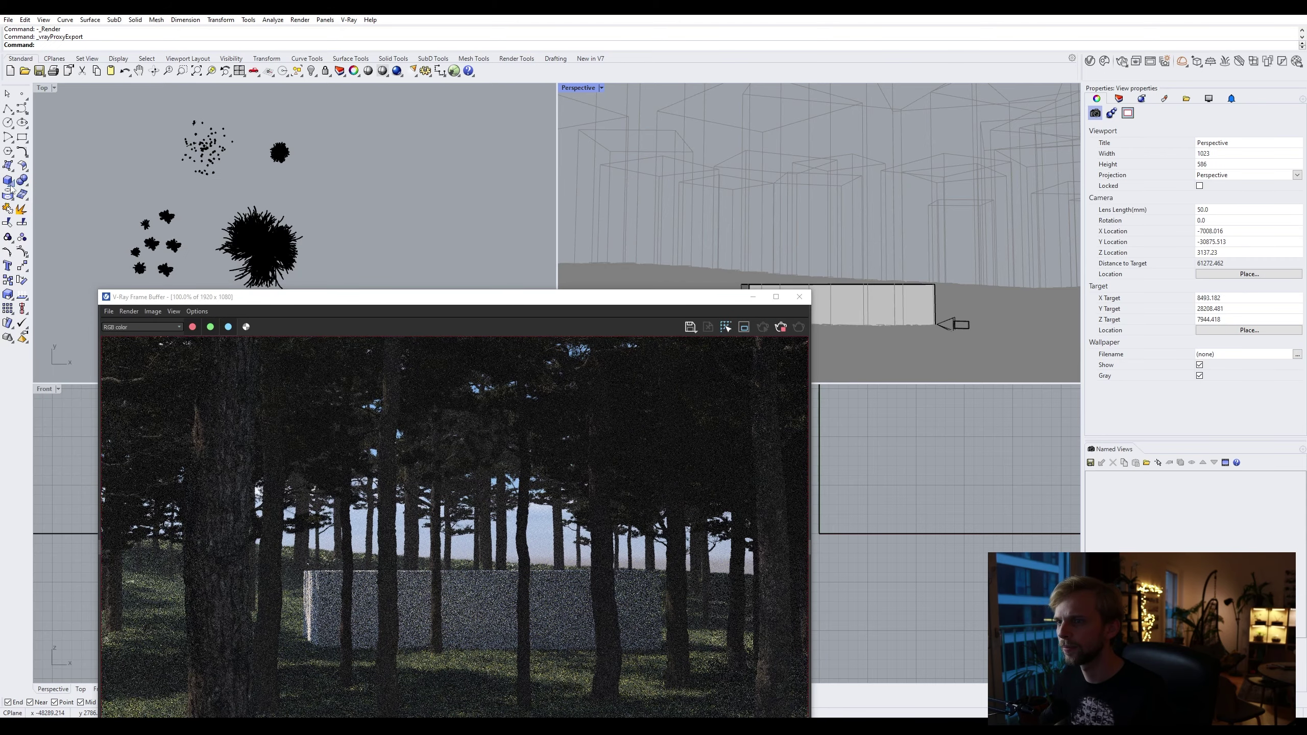
Step: Create a sphere centred on the box edge and set its radius
click(22, 180)
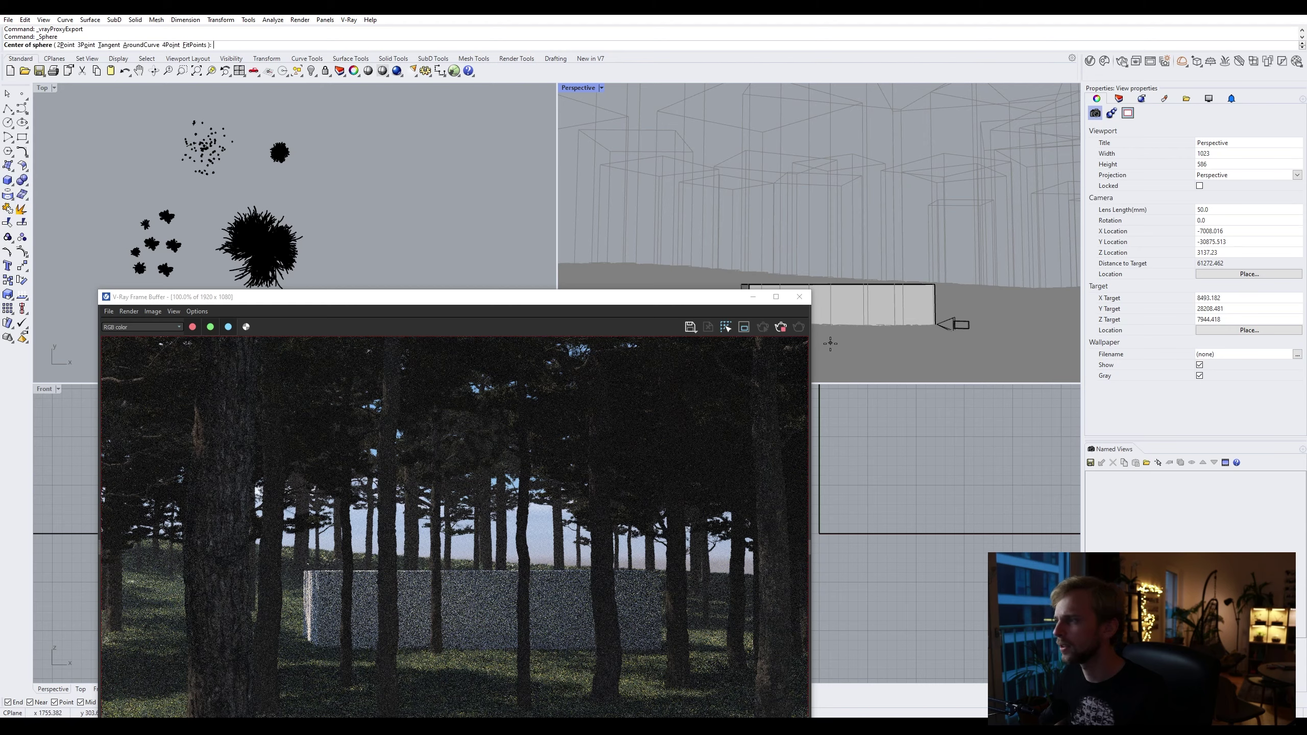
click(912, 290)
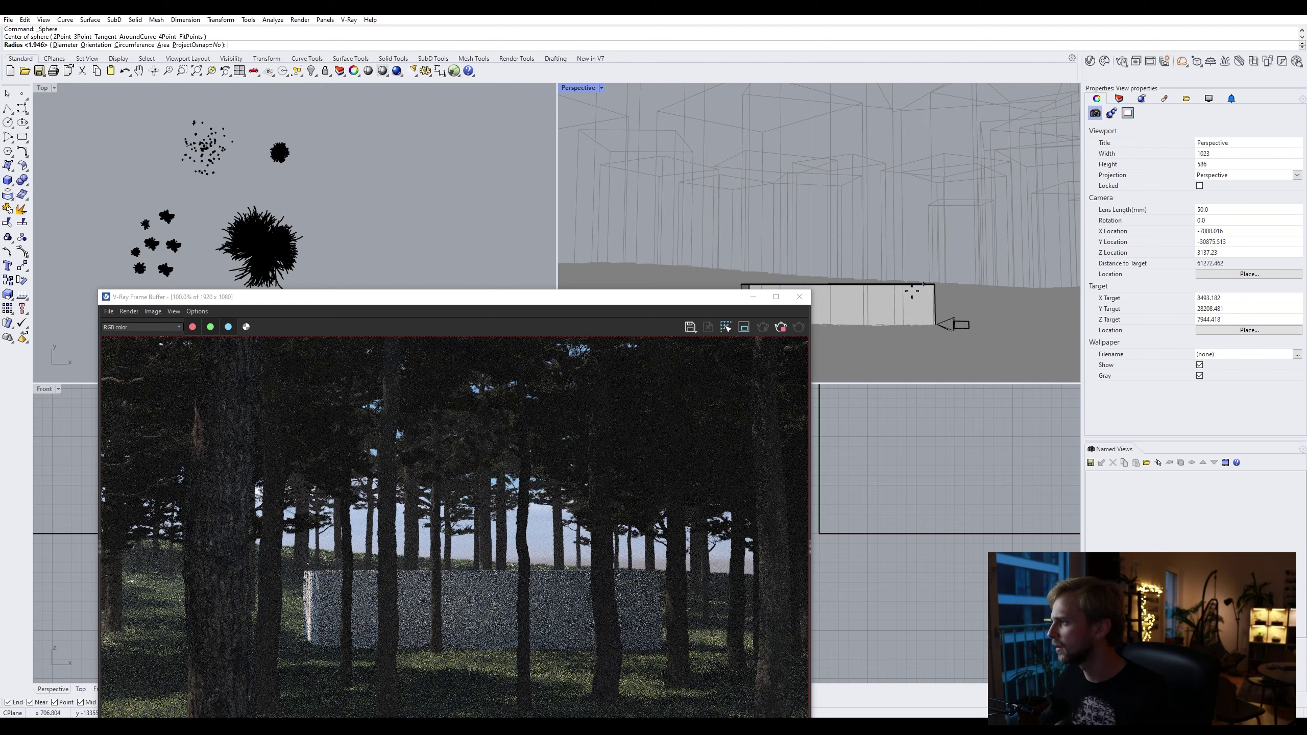
scroll(937, 251, up, 3)
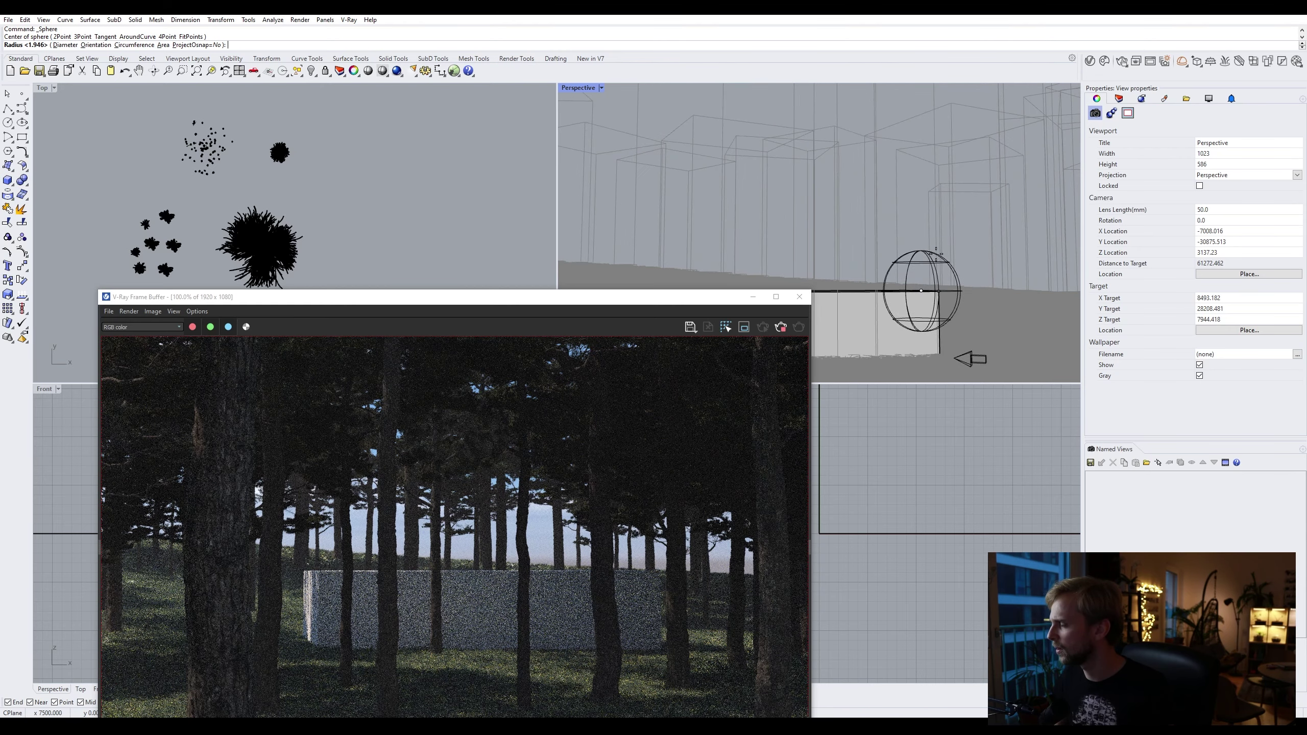
scroll(924, 279, up, 2)
scroll(923, 312, down, 5)
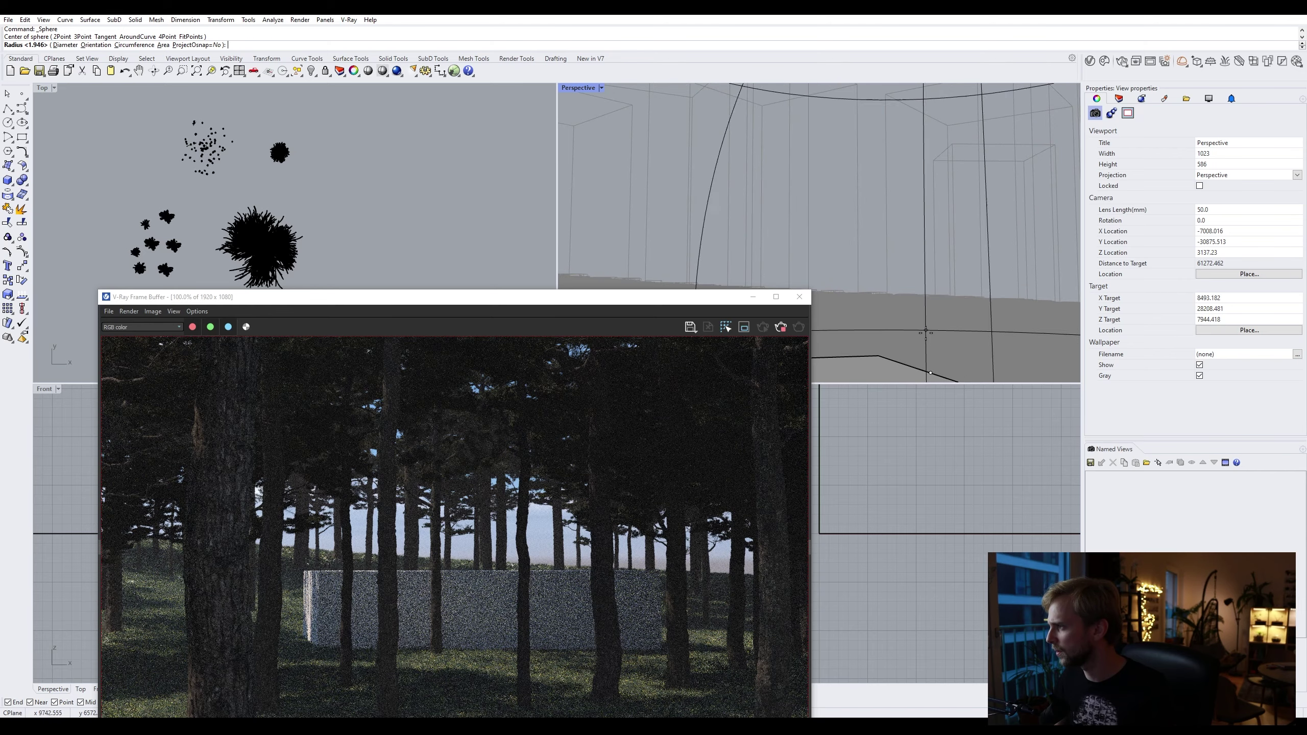
click(933, 359)
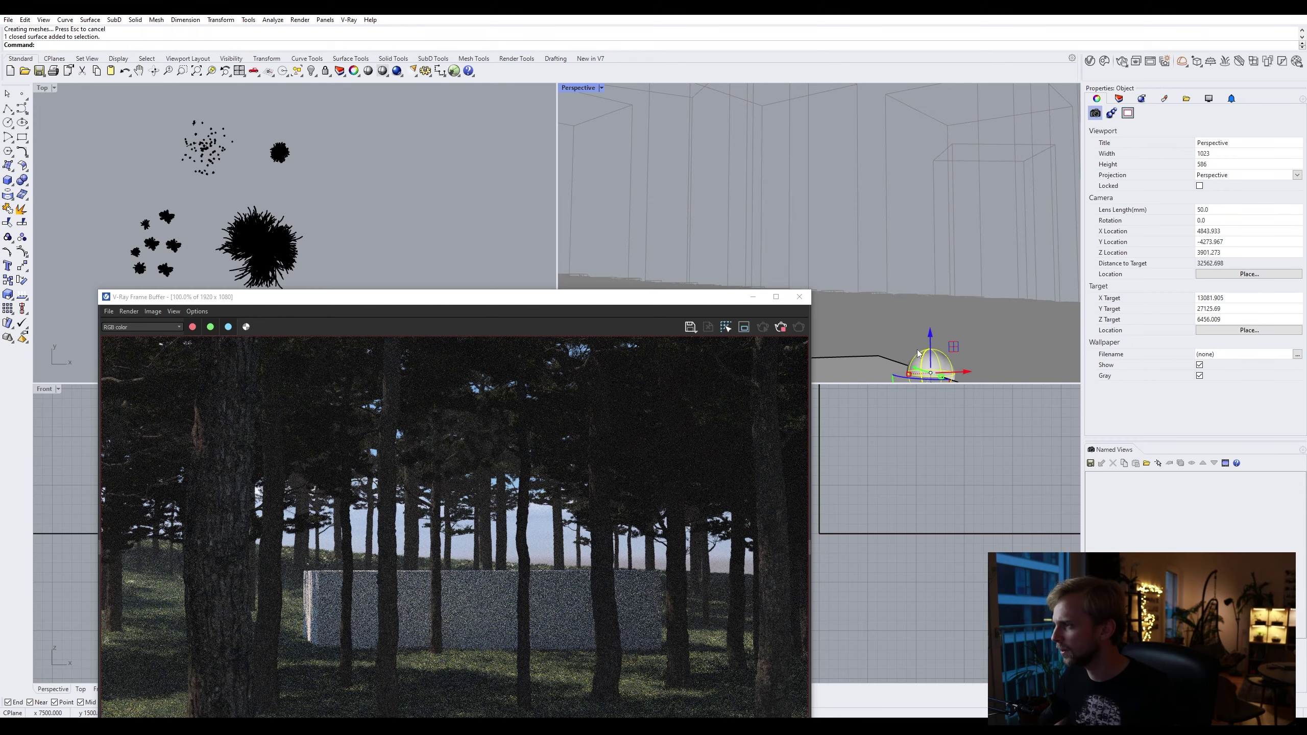
Step: Raise the sphere into the sky with the gumball's Z arrow and start Interactive Render
drag(551, 299, 513, 84)
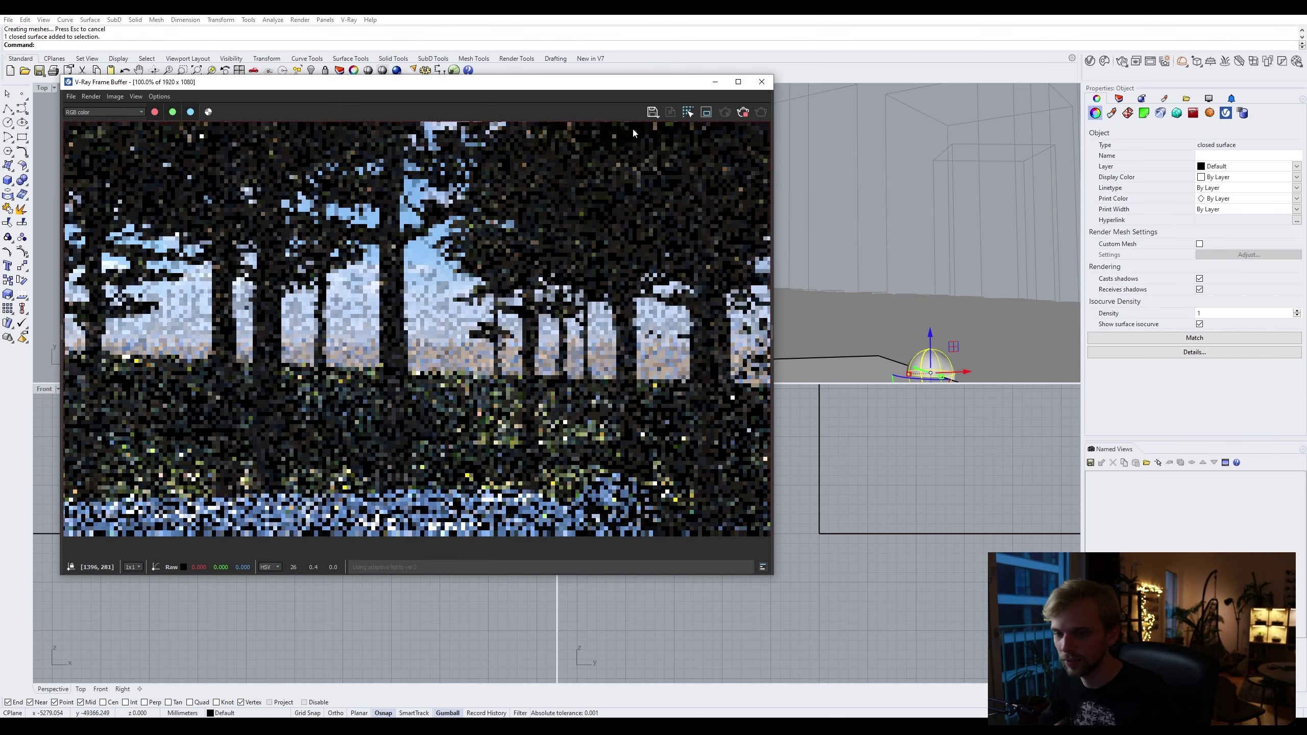
drag(930, 343, 924, 150)
click(744, 112)
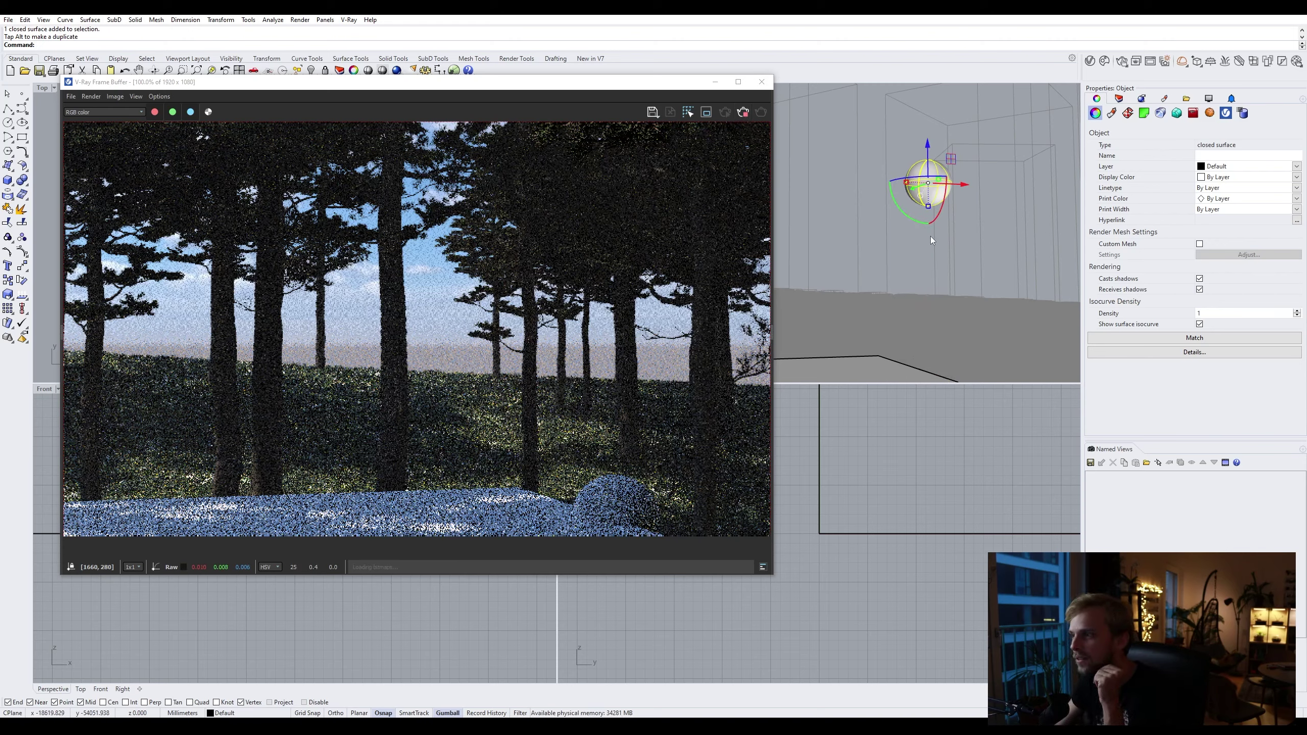
click(1182, 61)
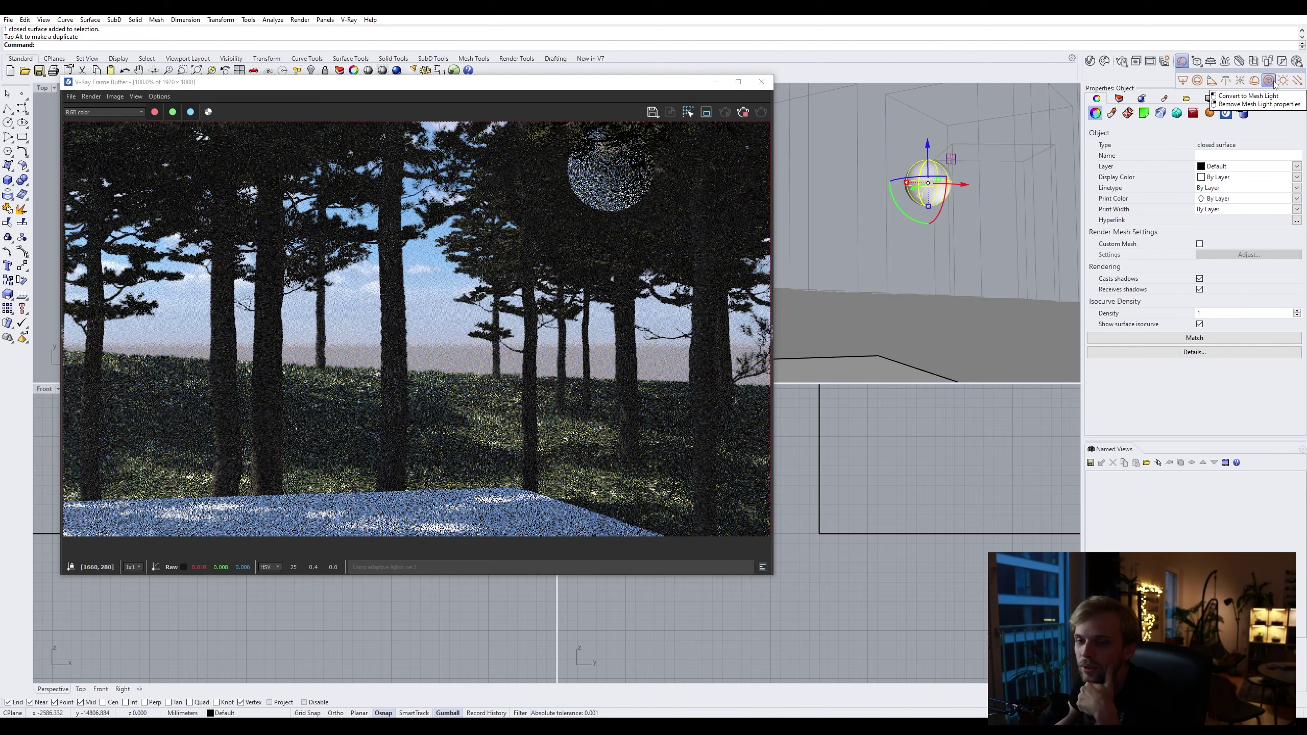
Step: Convert the sphere to a V-Ray mesh light and reopen the Asset Editor
click(1275, 82)
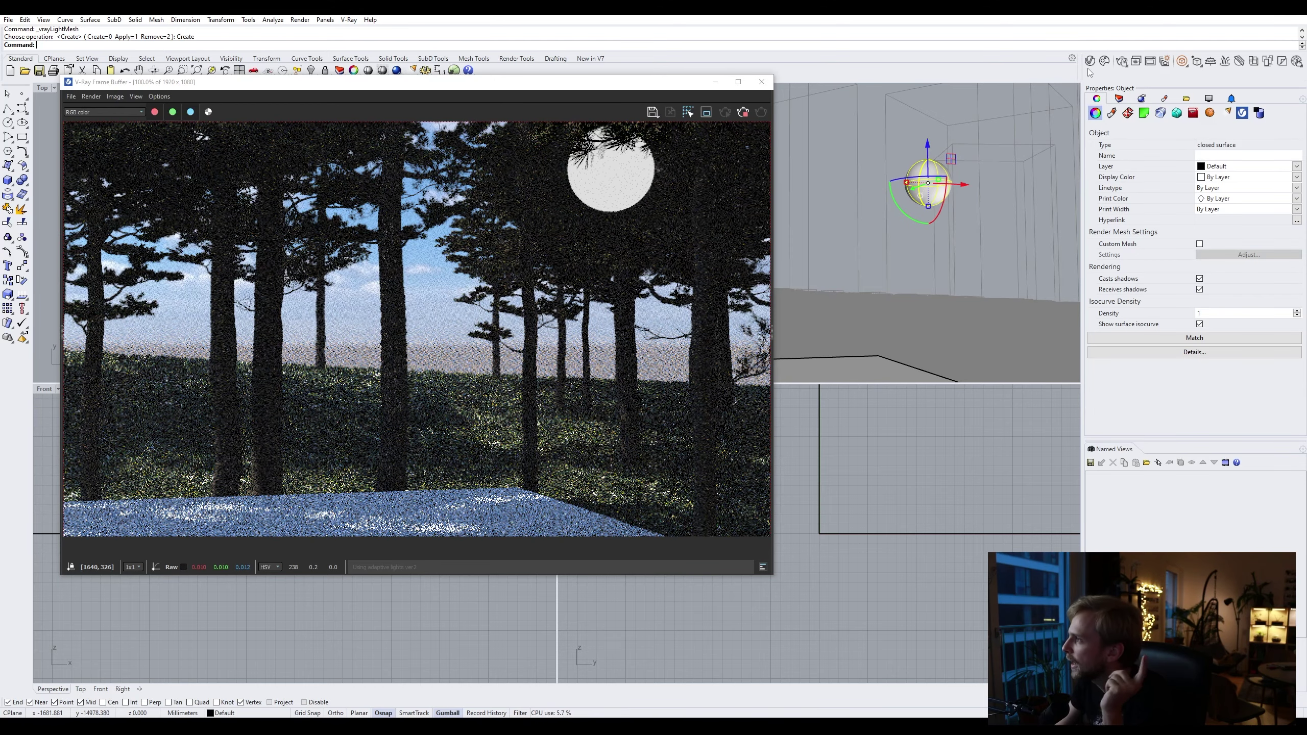
click(1090, 62)
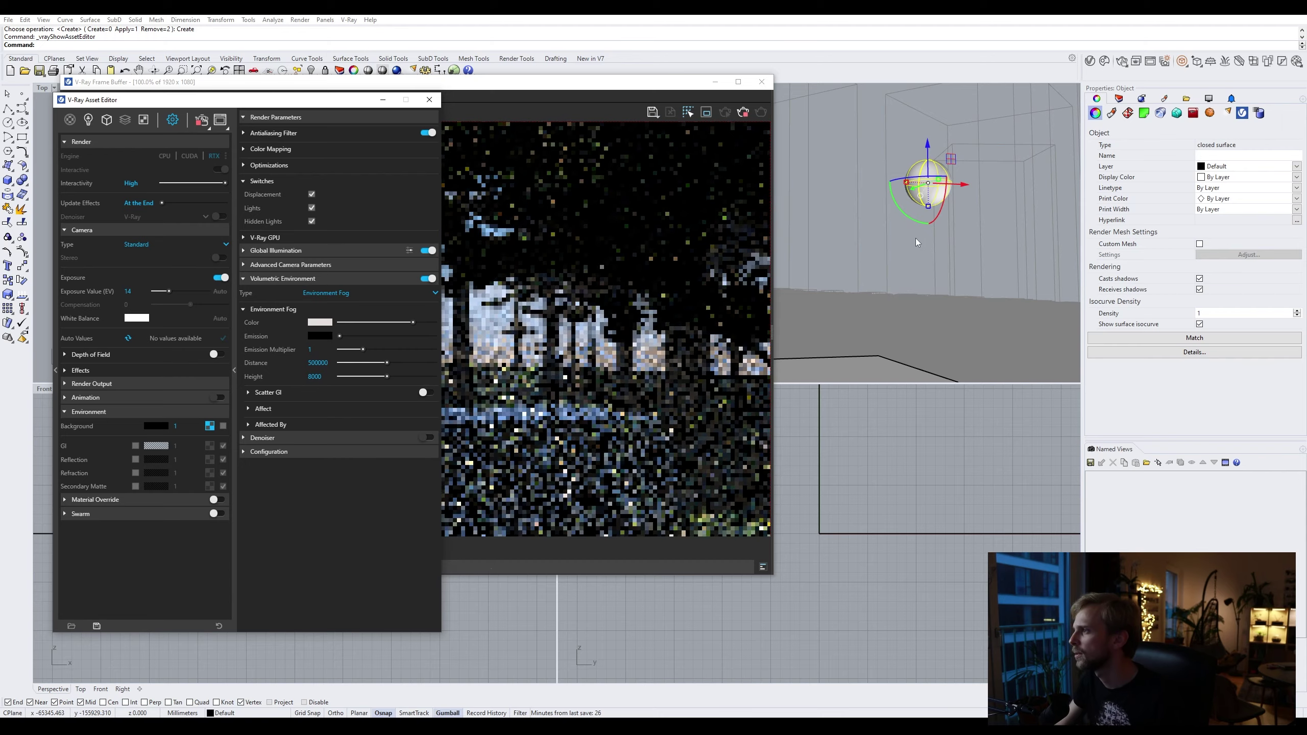
Step: Close the colour picker, frame the light sphere with ZS, and scale it down to a small moon
scroll(909, 227, up, 3)
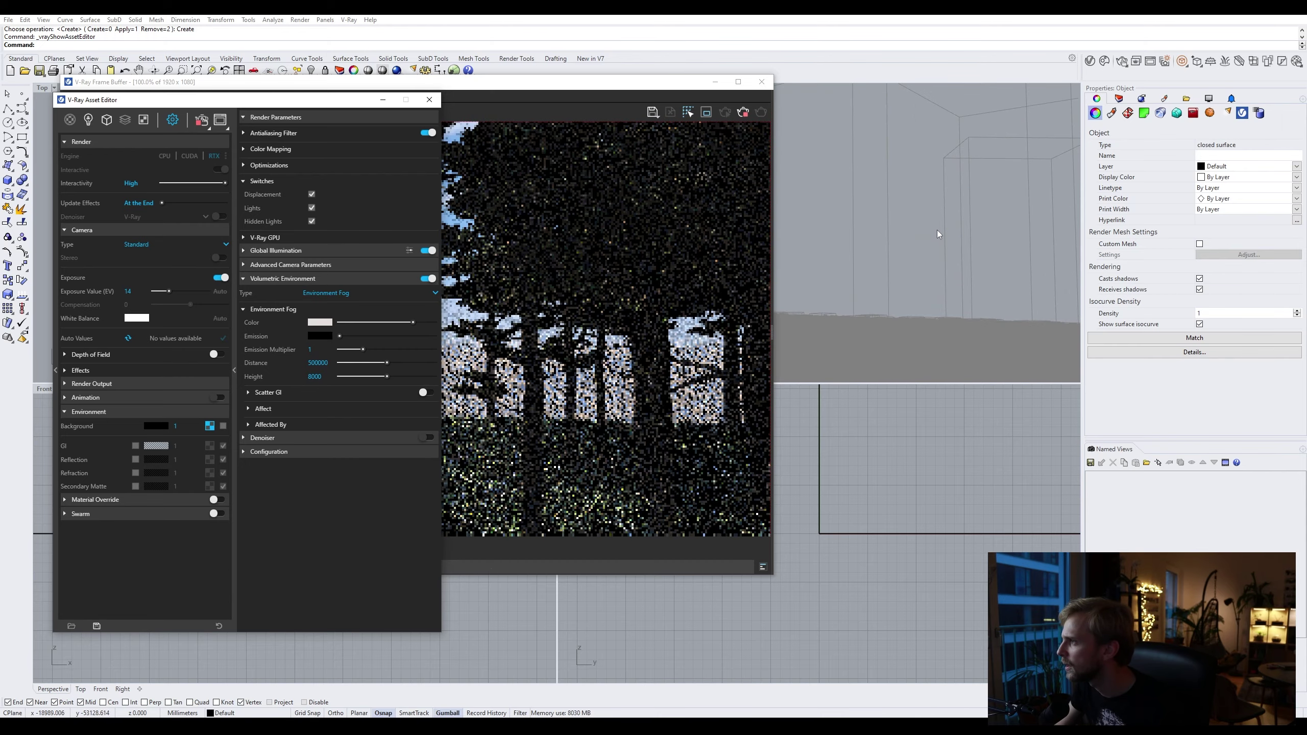
scroll(937, 234, down, 3)
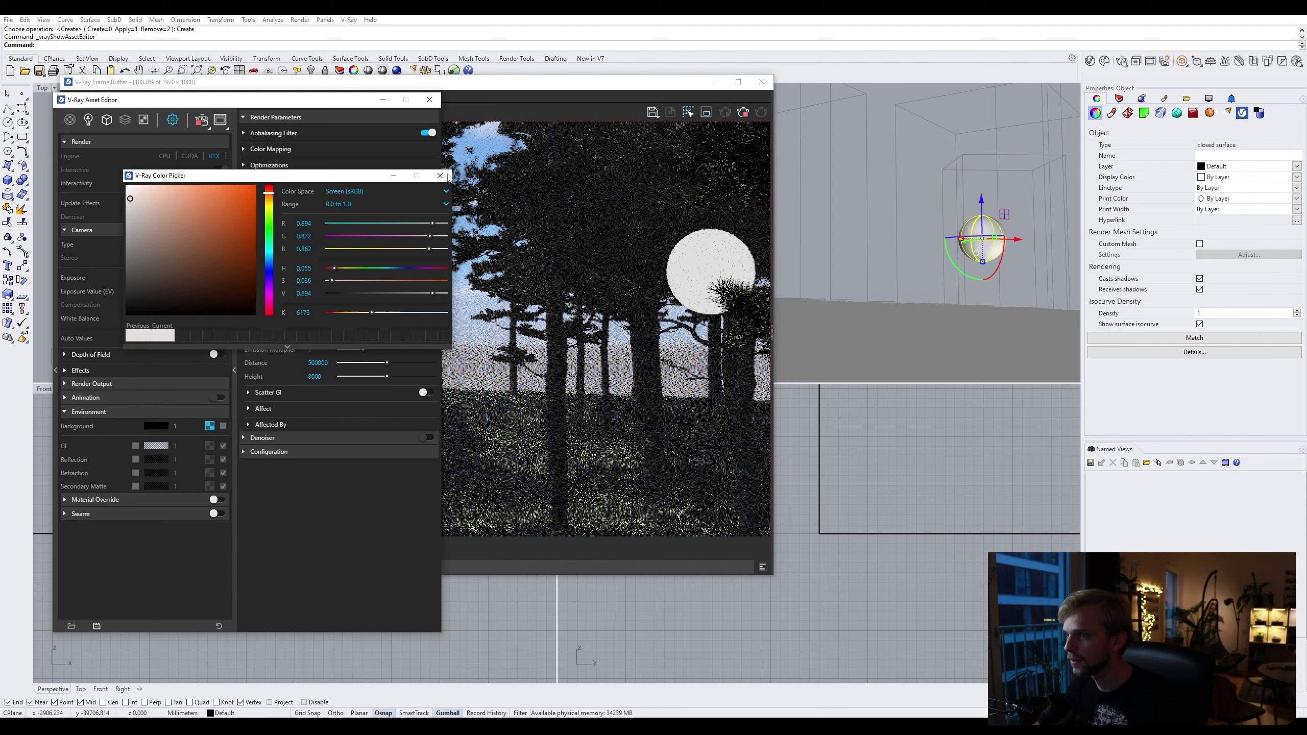
click(446, 176)
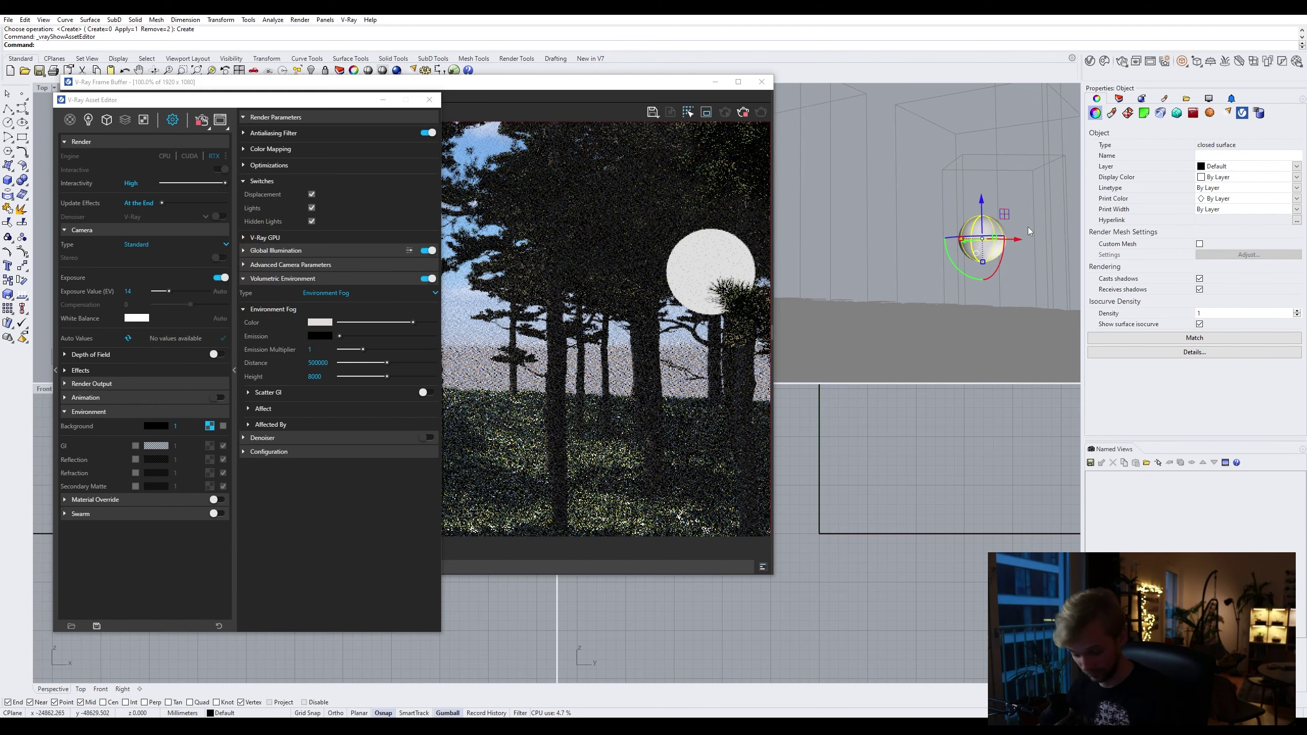
text(ZS)
key(Return)
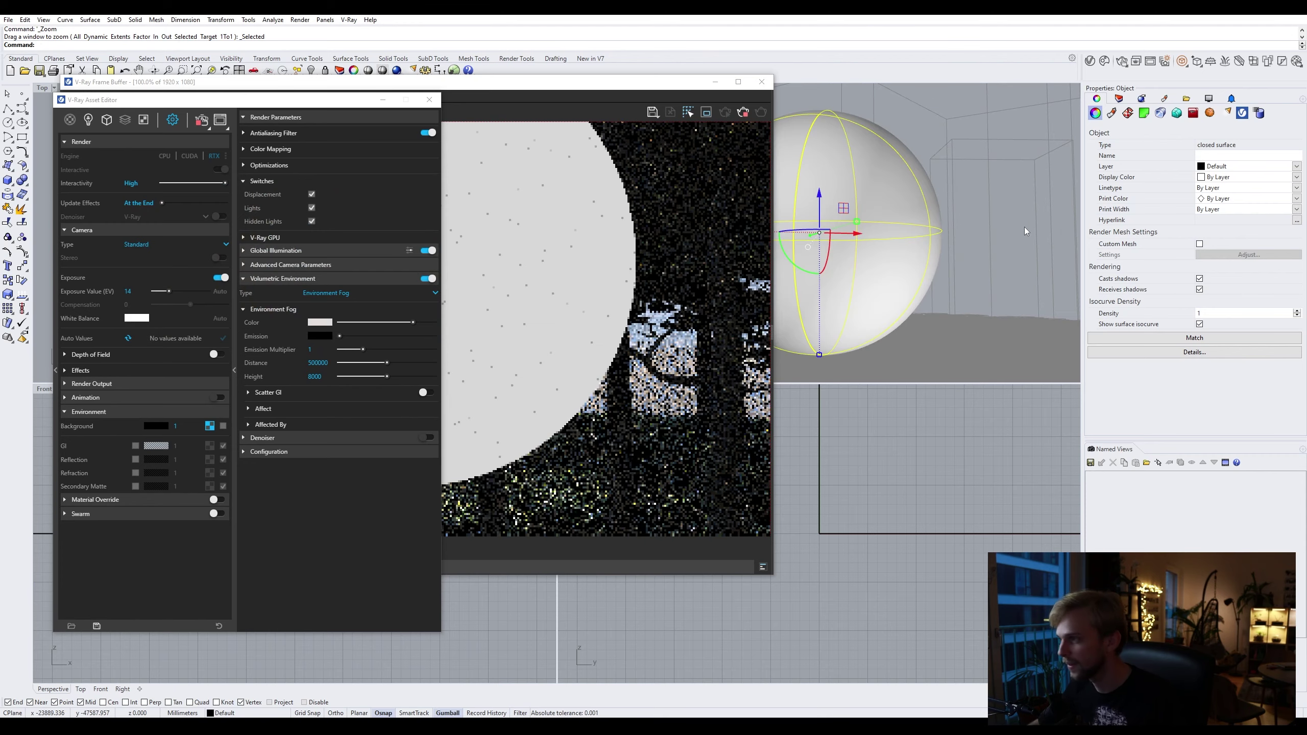
drag(668, 94, 482, 287)
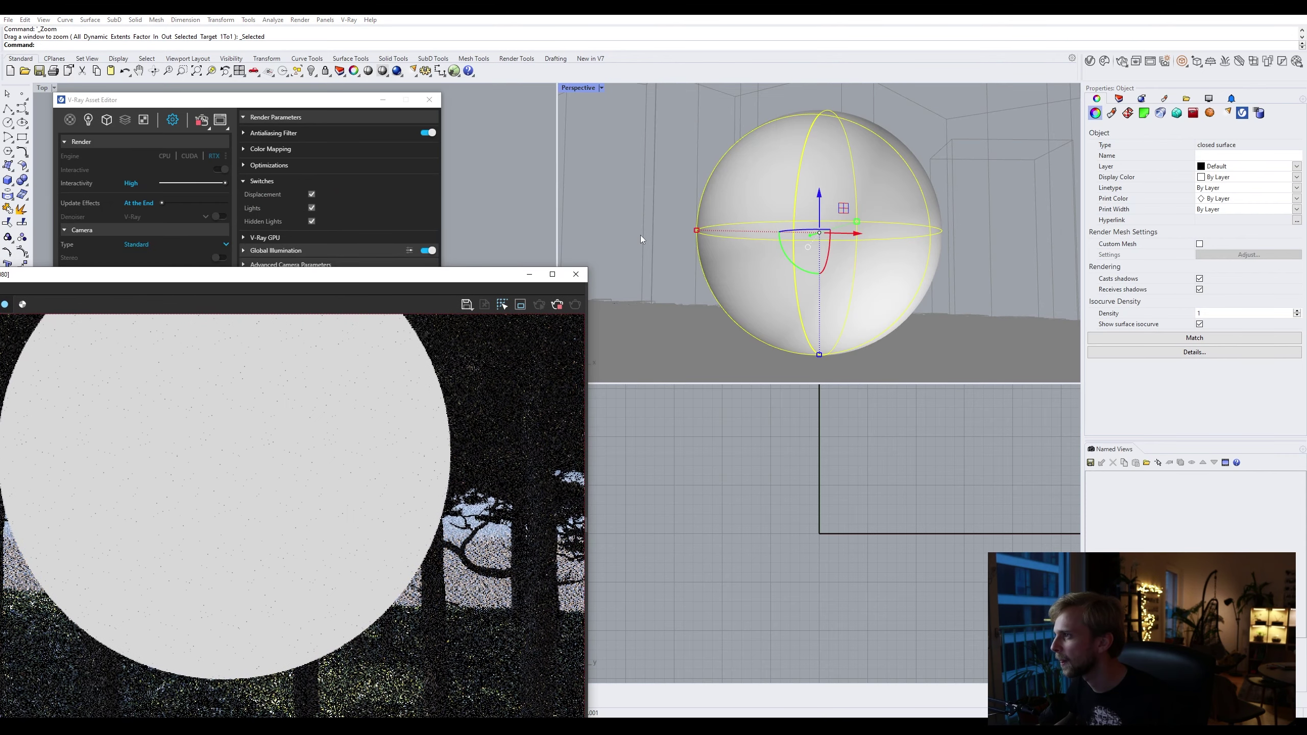
drag(697, 230, 811, 240)
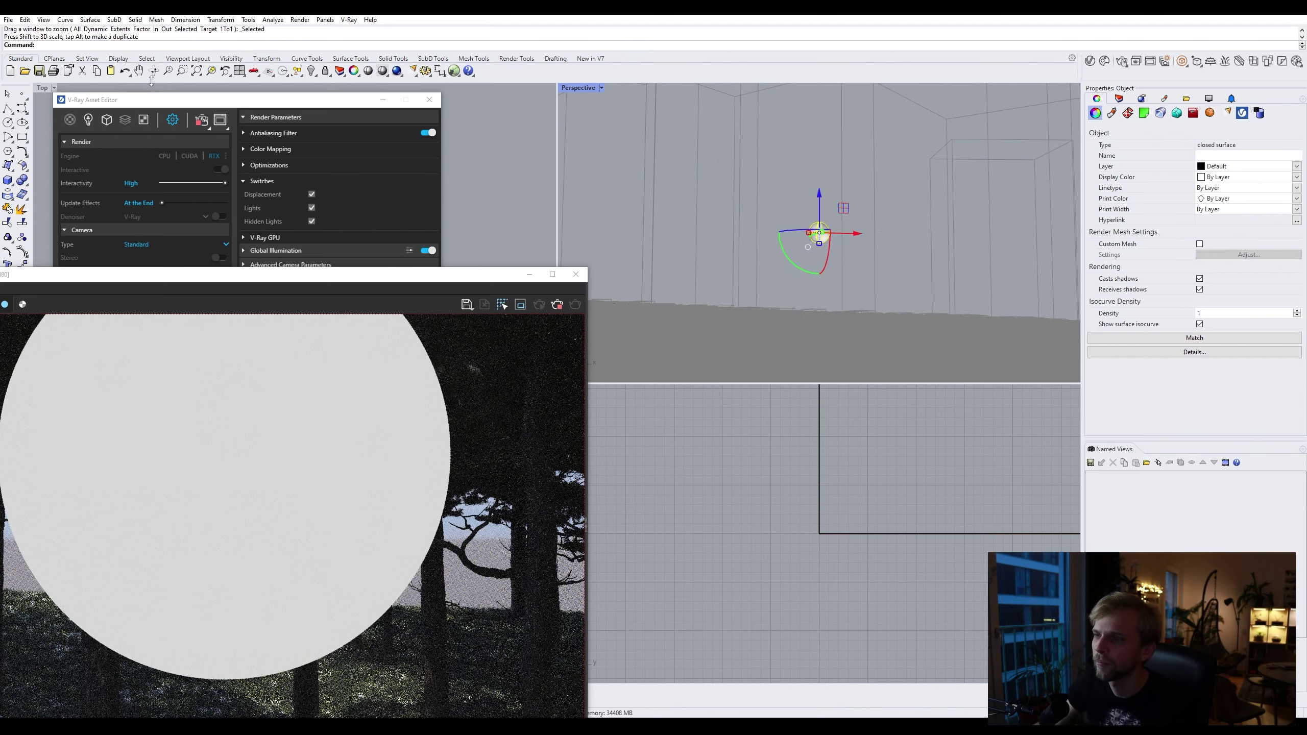
drag(168, 101, 194, 79)
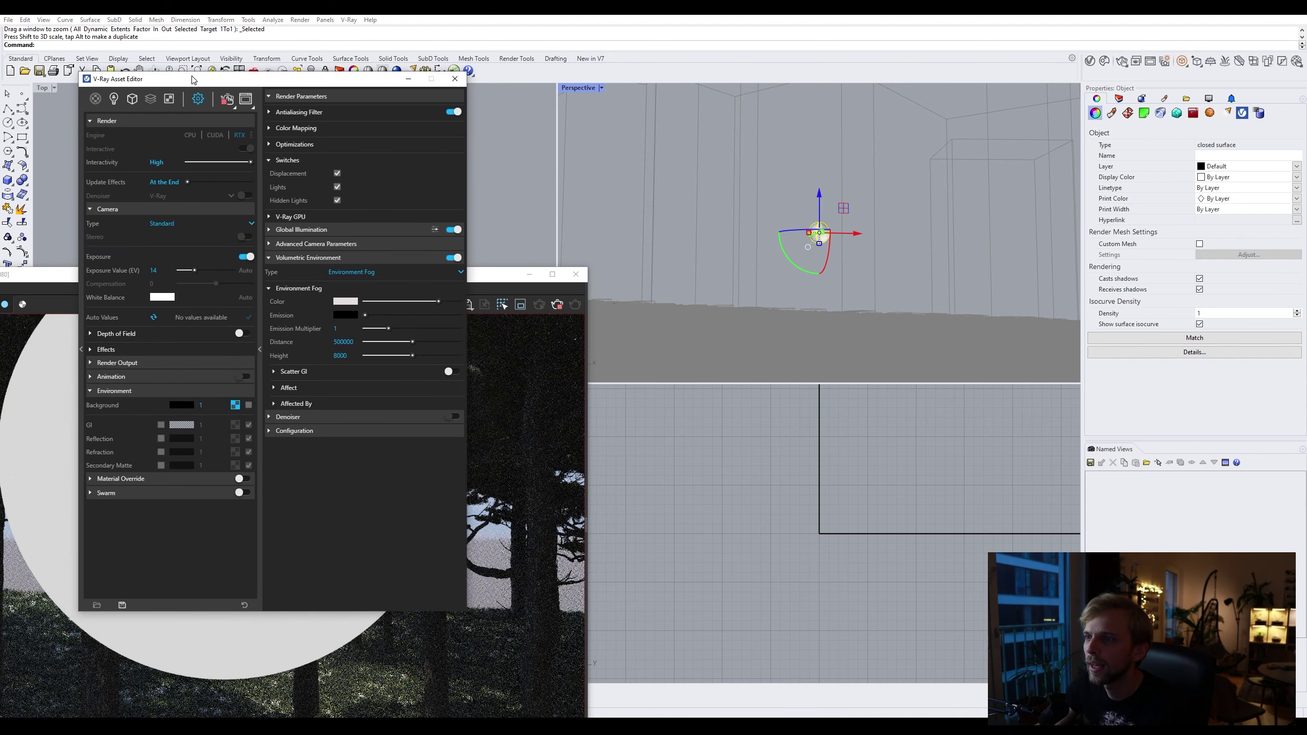
Step: Set the Mesh Light's intensity to 1000 in the Asset Editor's Lights list
click(116, 98)
click(117, 174)
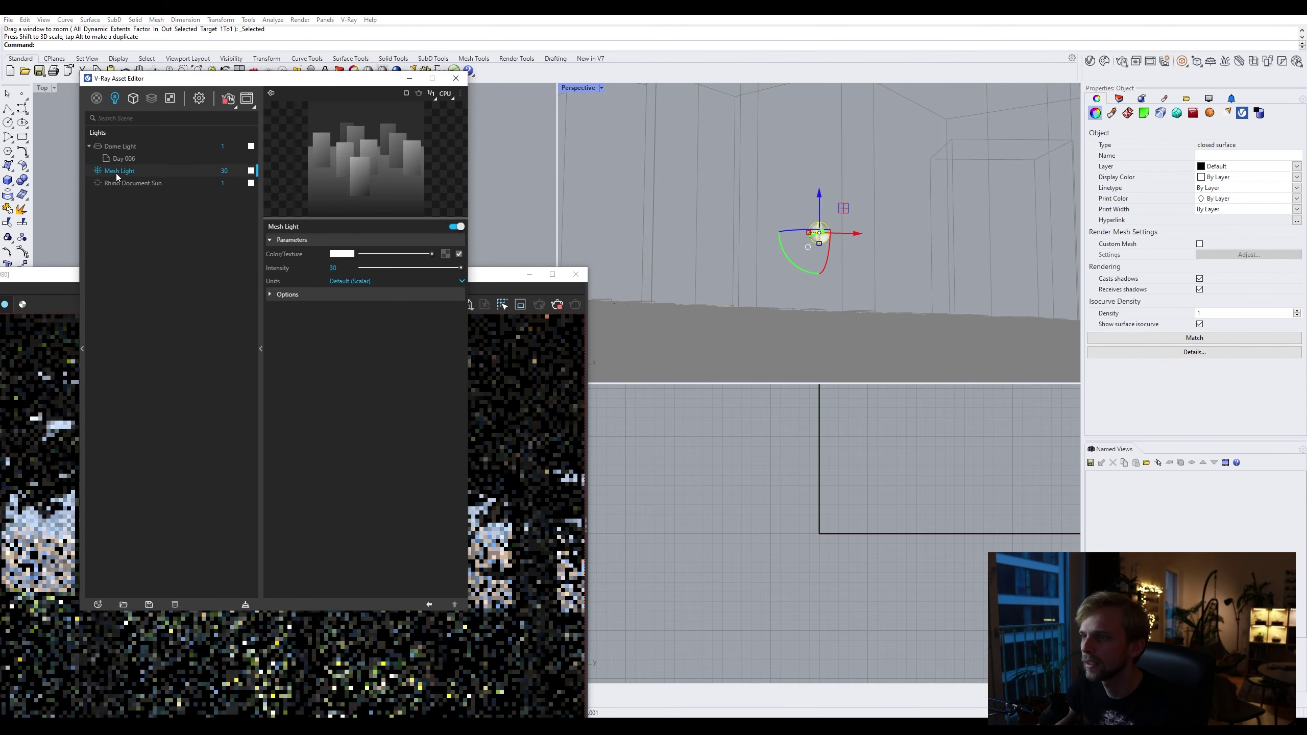
click(236, 171)
key(BackSpace)
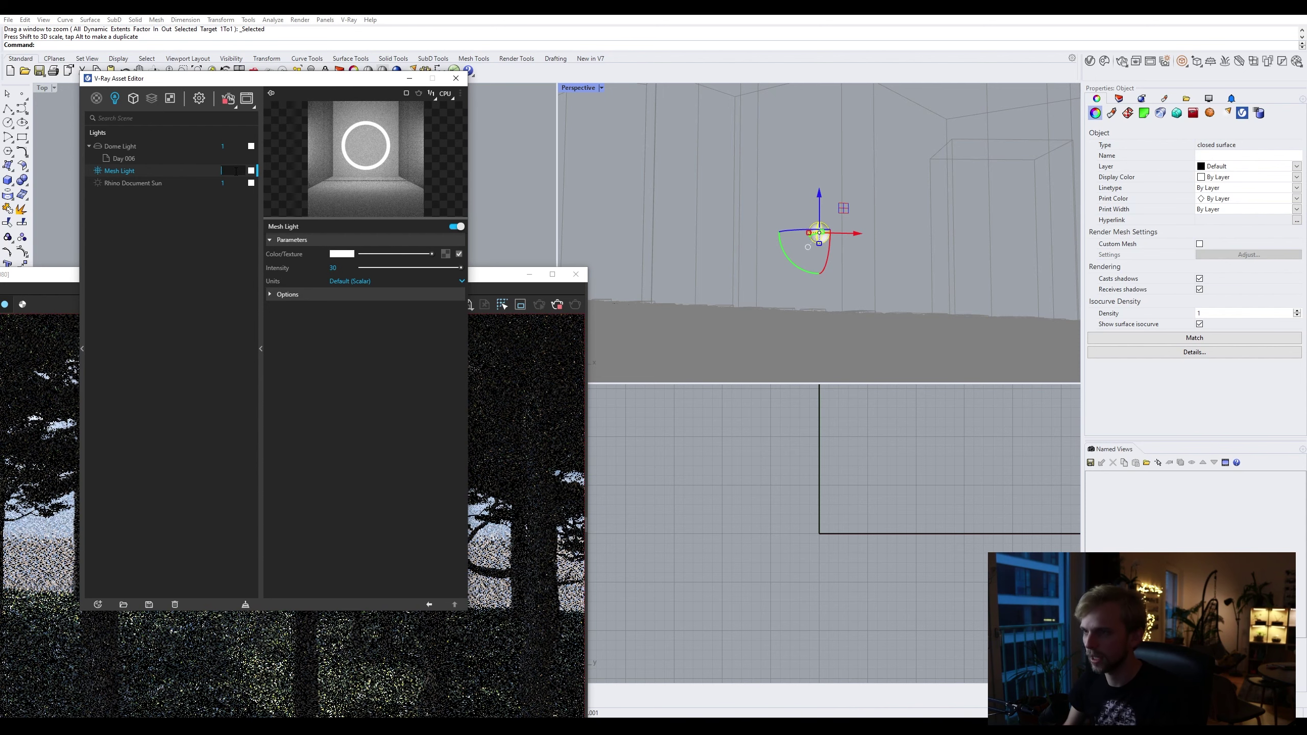
text(1000)
key(Return)
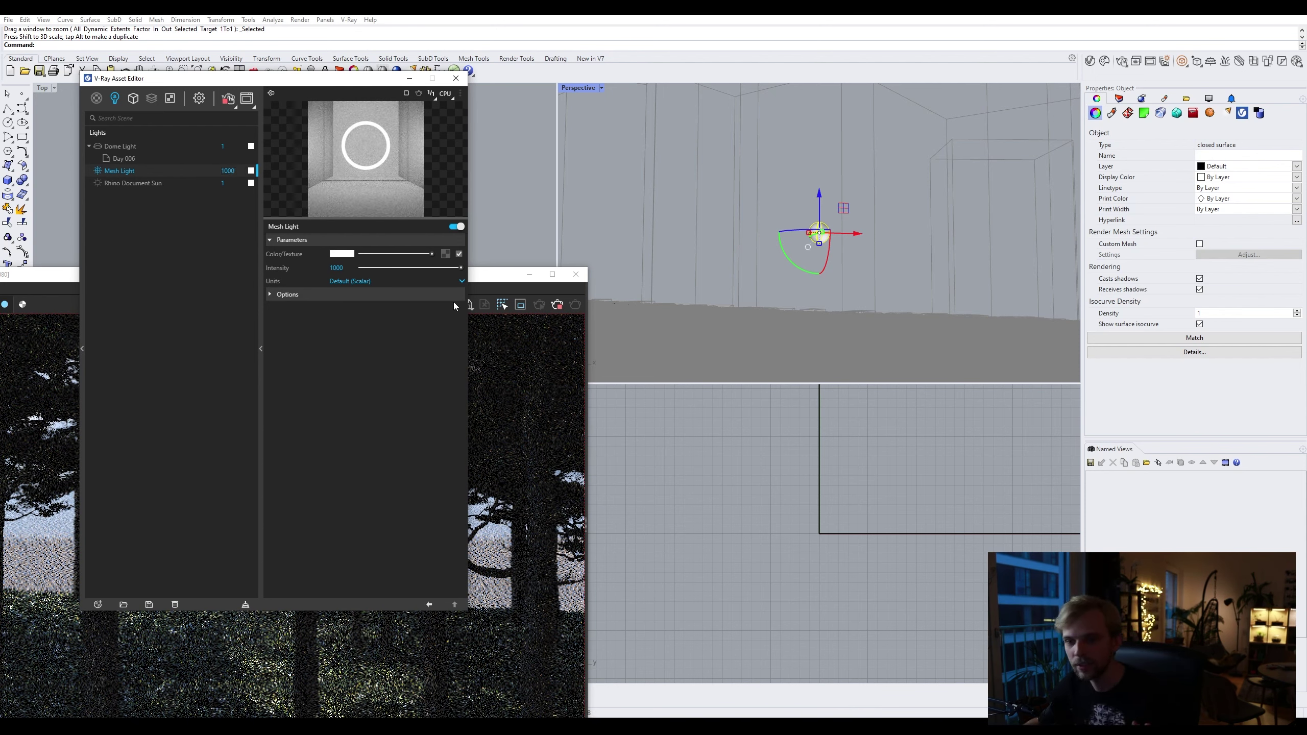
Step: Reposition the render preview and expand the Mesh Light's Options section
click(491, 280)
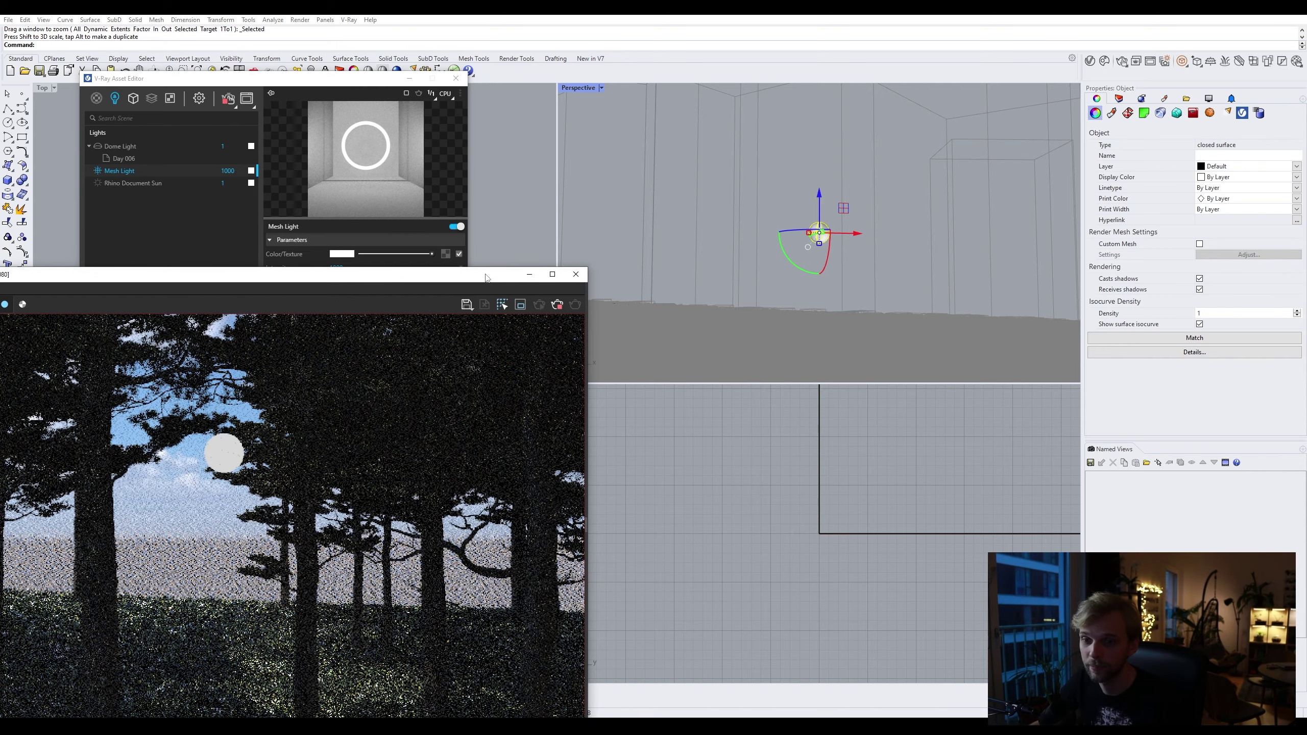
drag(487, 278, 805, 159)
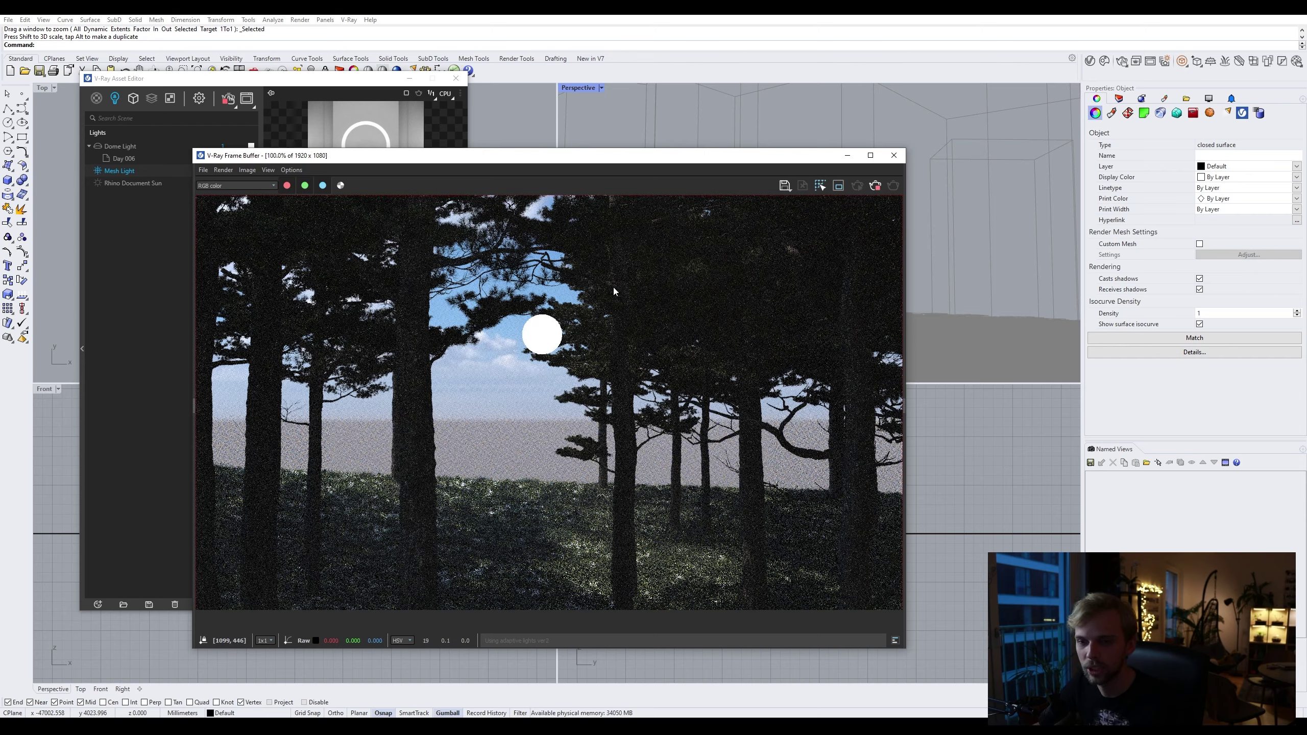
click(347, 79)
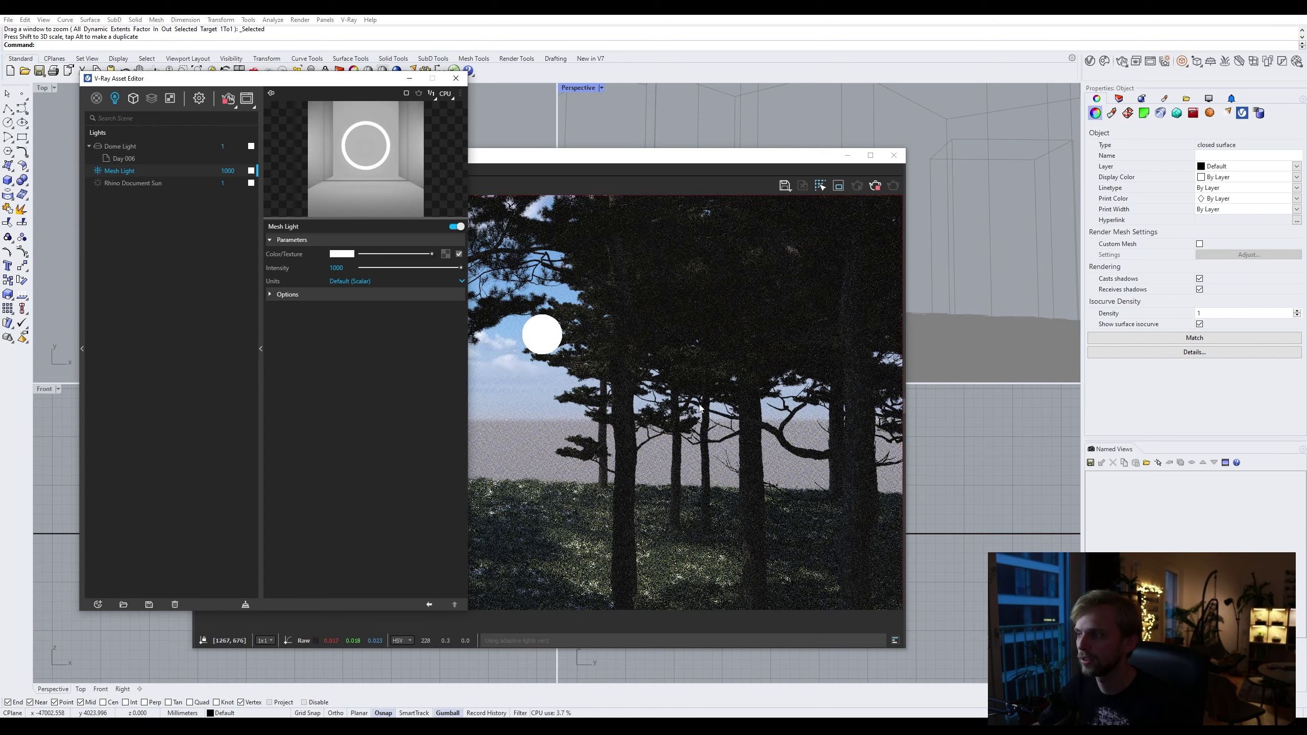
click(296, 294)
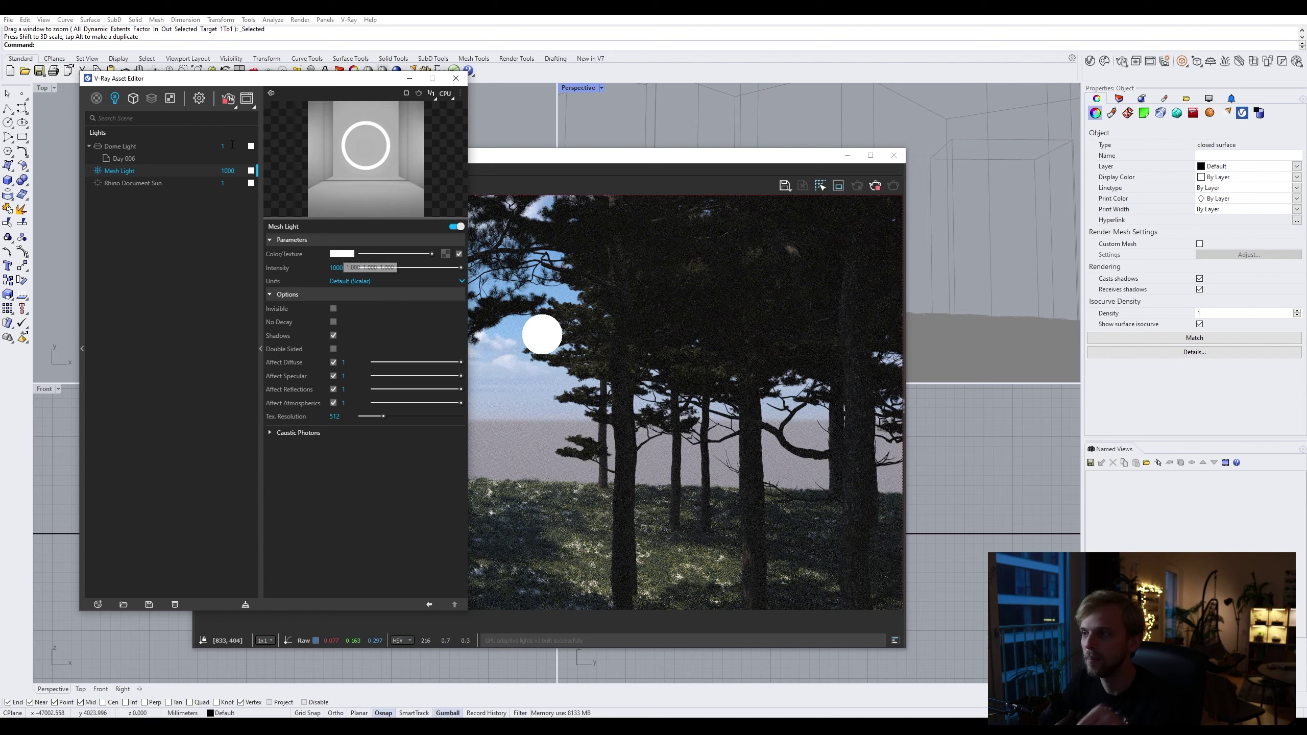
Step: Reduce the Environment Fog distance from 500000 to 5000, then return to the Lights list
click(200, 99)
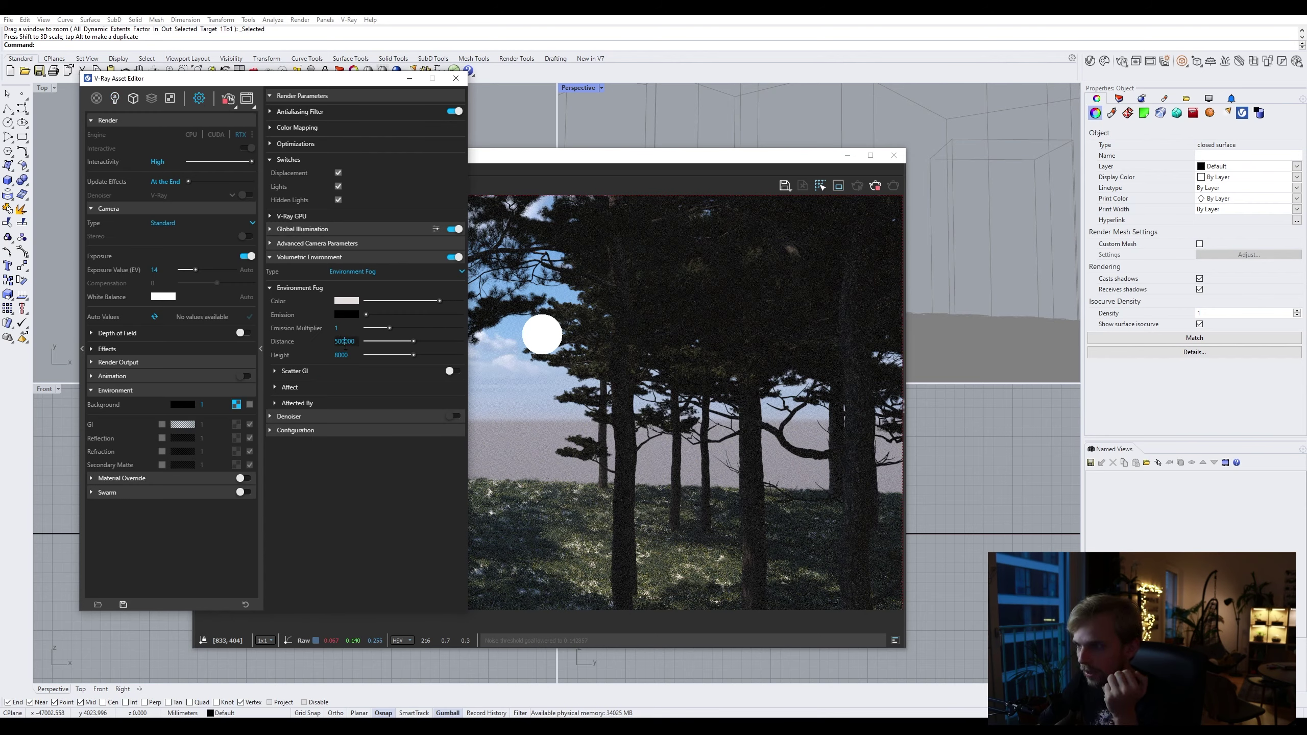
key(BackSpace)
key(BackSpace)
key(Return)
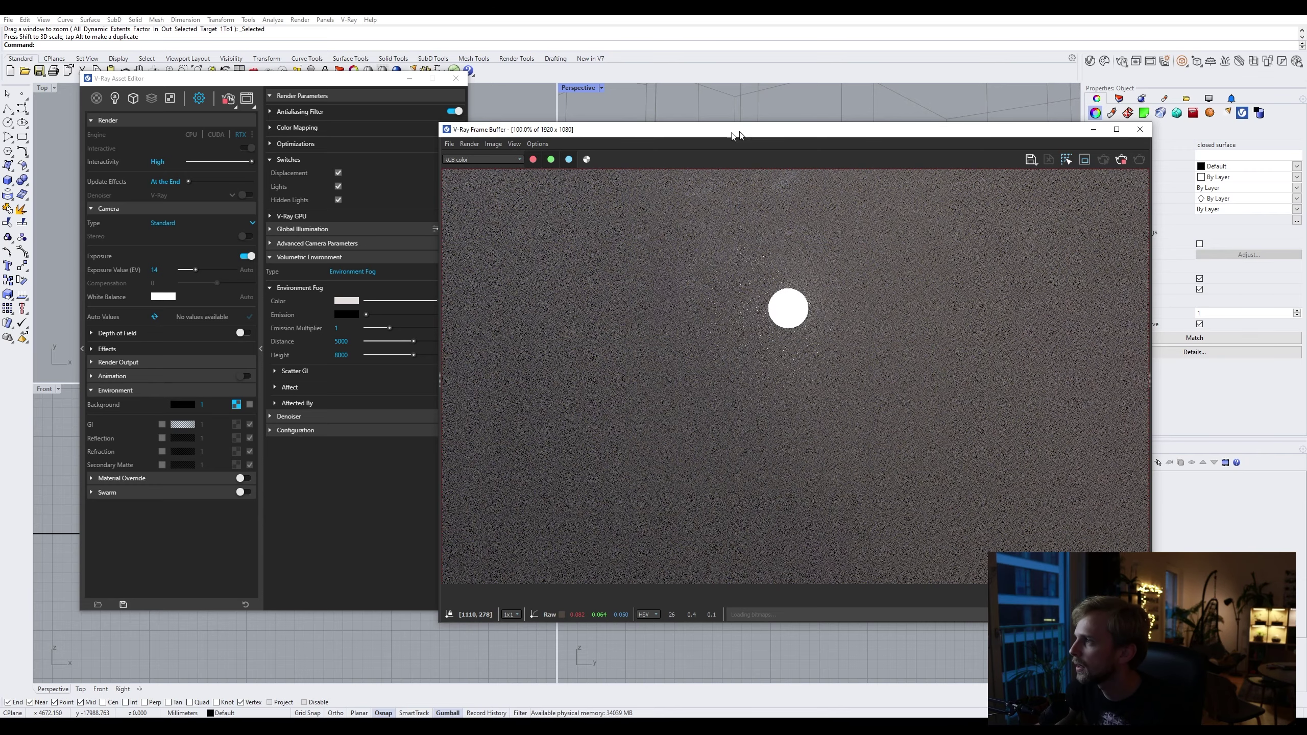
drag(744, 130, 346, 105)
scroll(845, 242, down, 2)
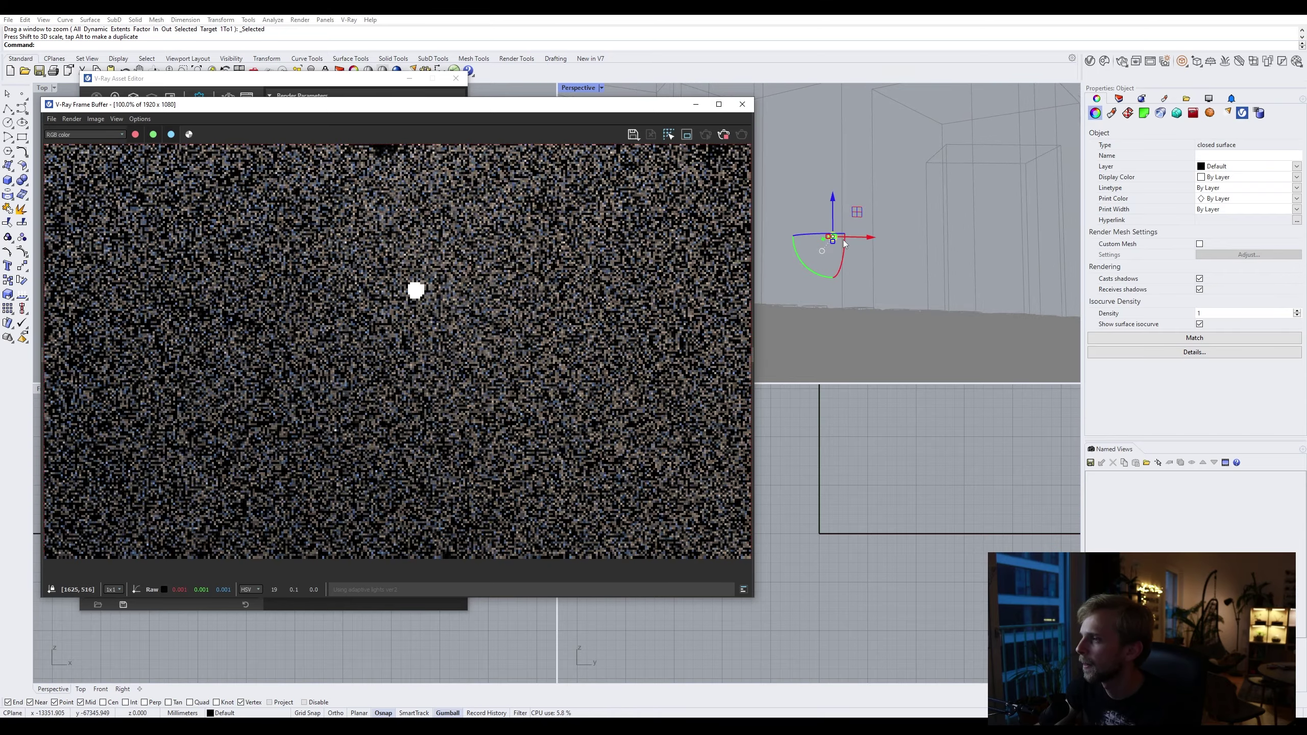
scroll(845, 242, down, 1)
scroll(844, 243, down, 1)
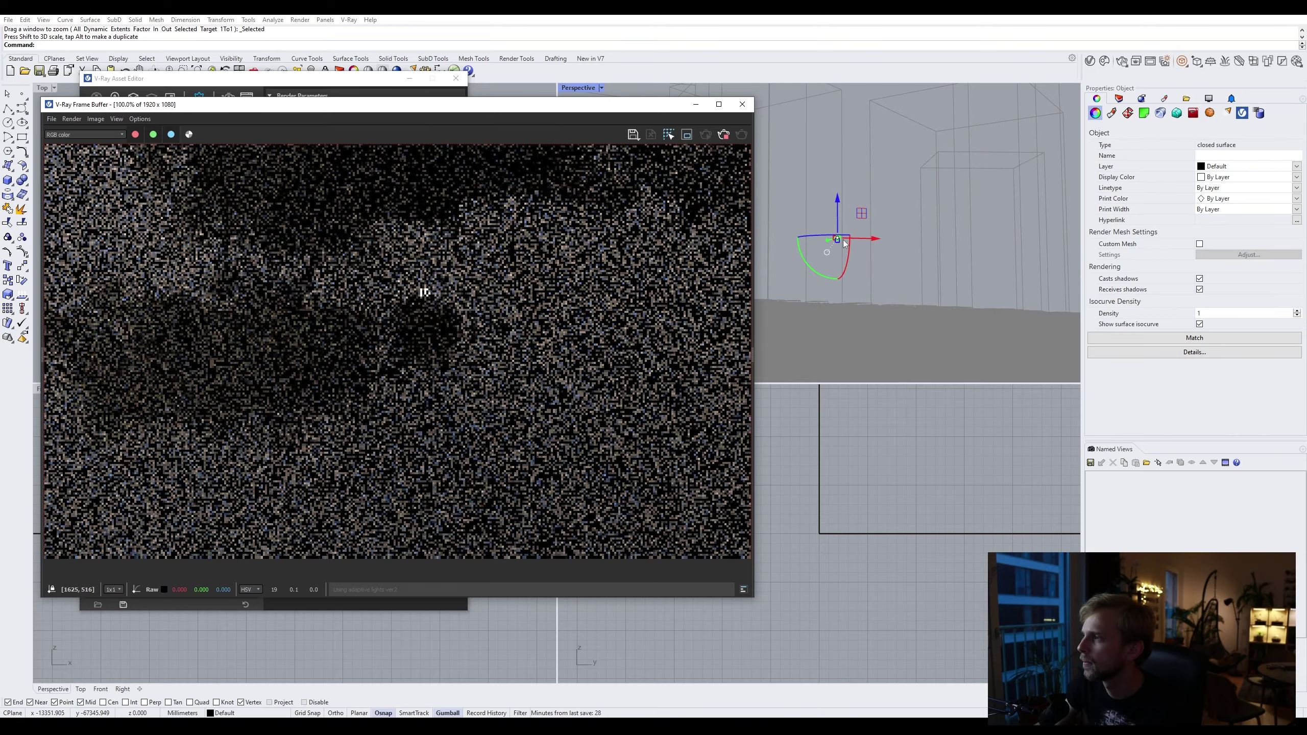
scroll(845, 243, down, 1)
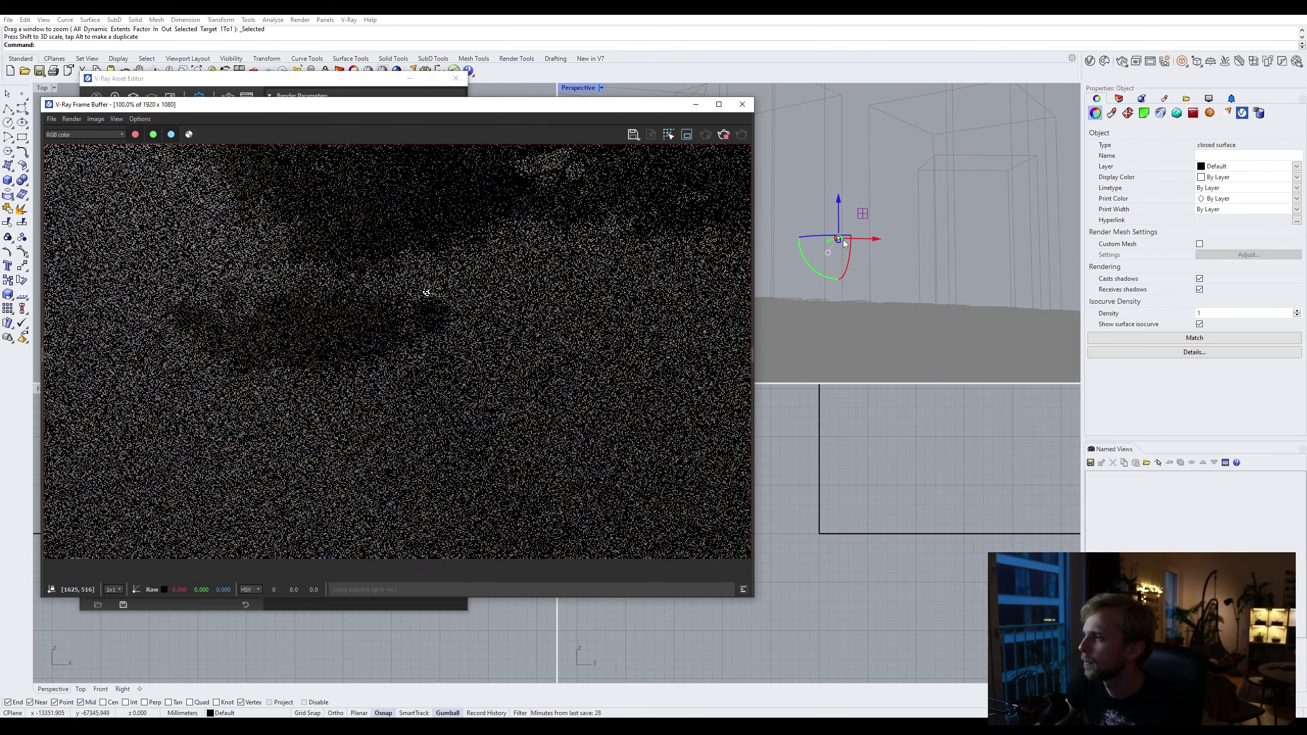
drag(354, 109, 699, 117)
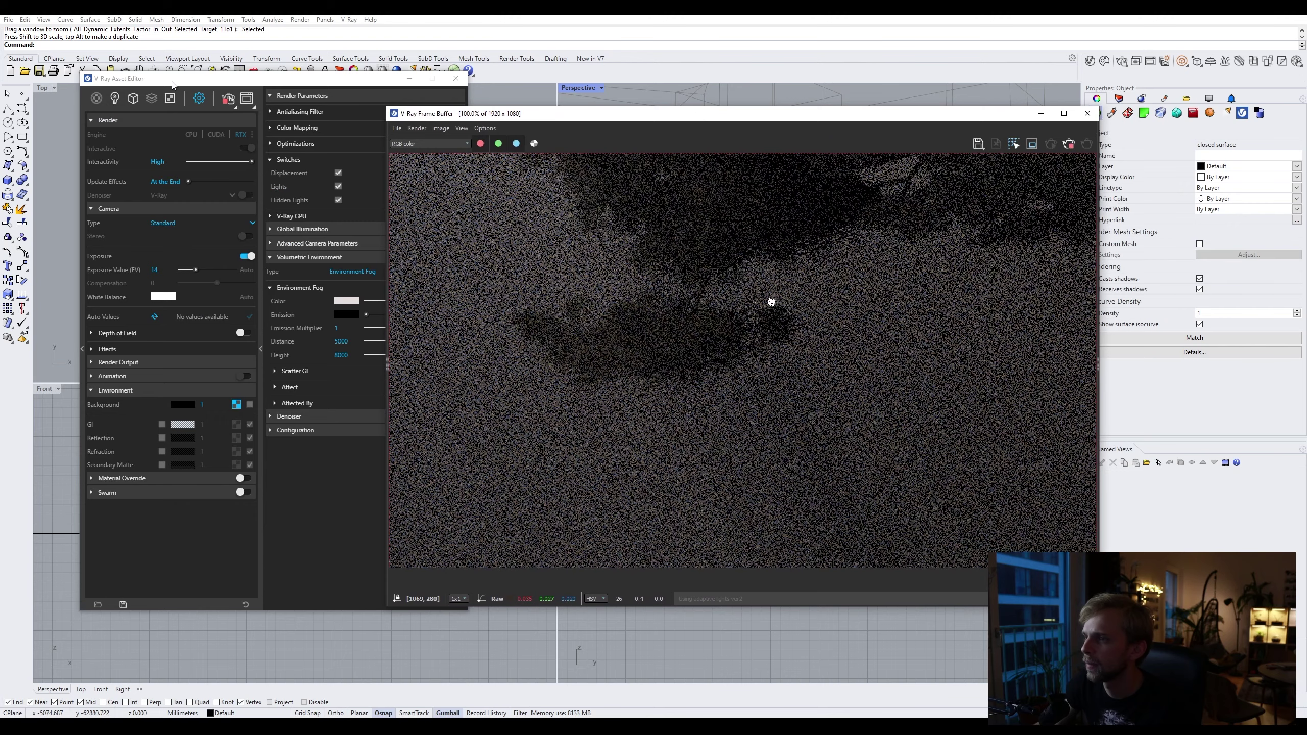
click(122, 82)
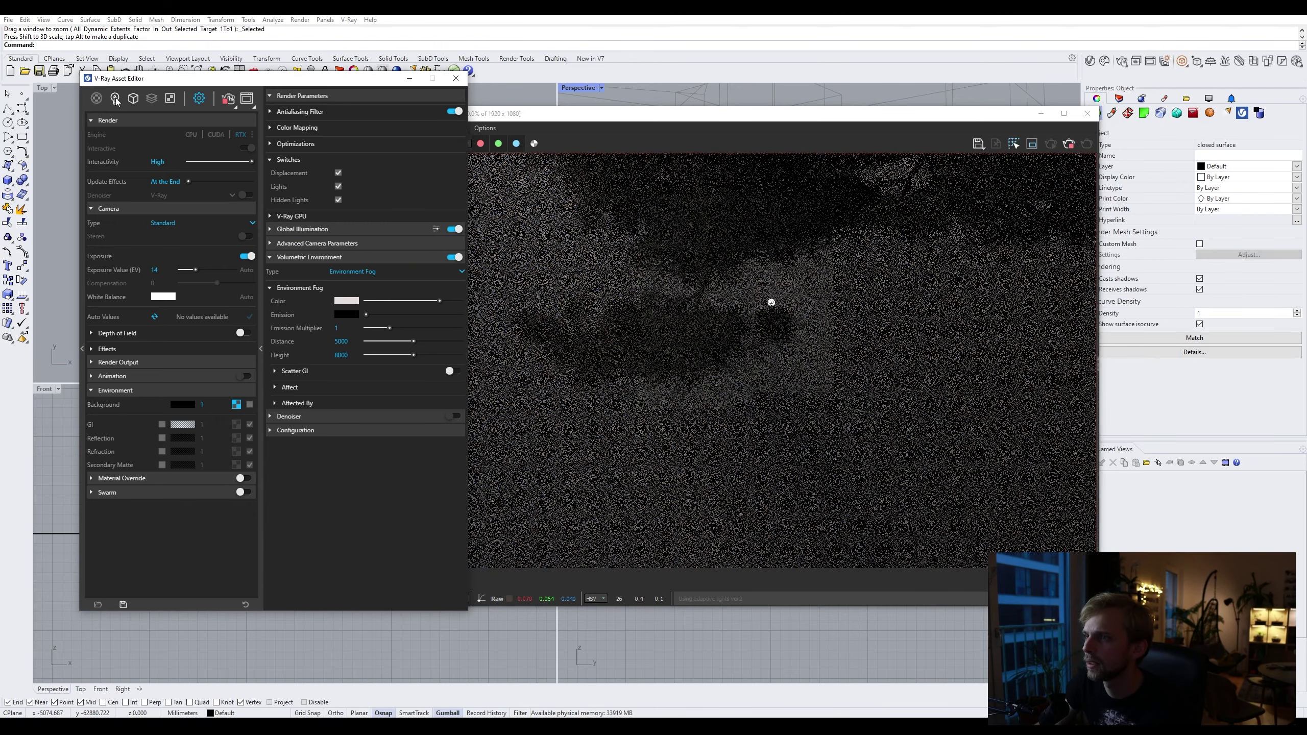
click(115, 98)
Step: Set the Mesh Light intensity to 10000
double_click(335, 268)
text(10000)
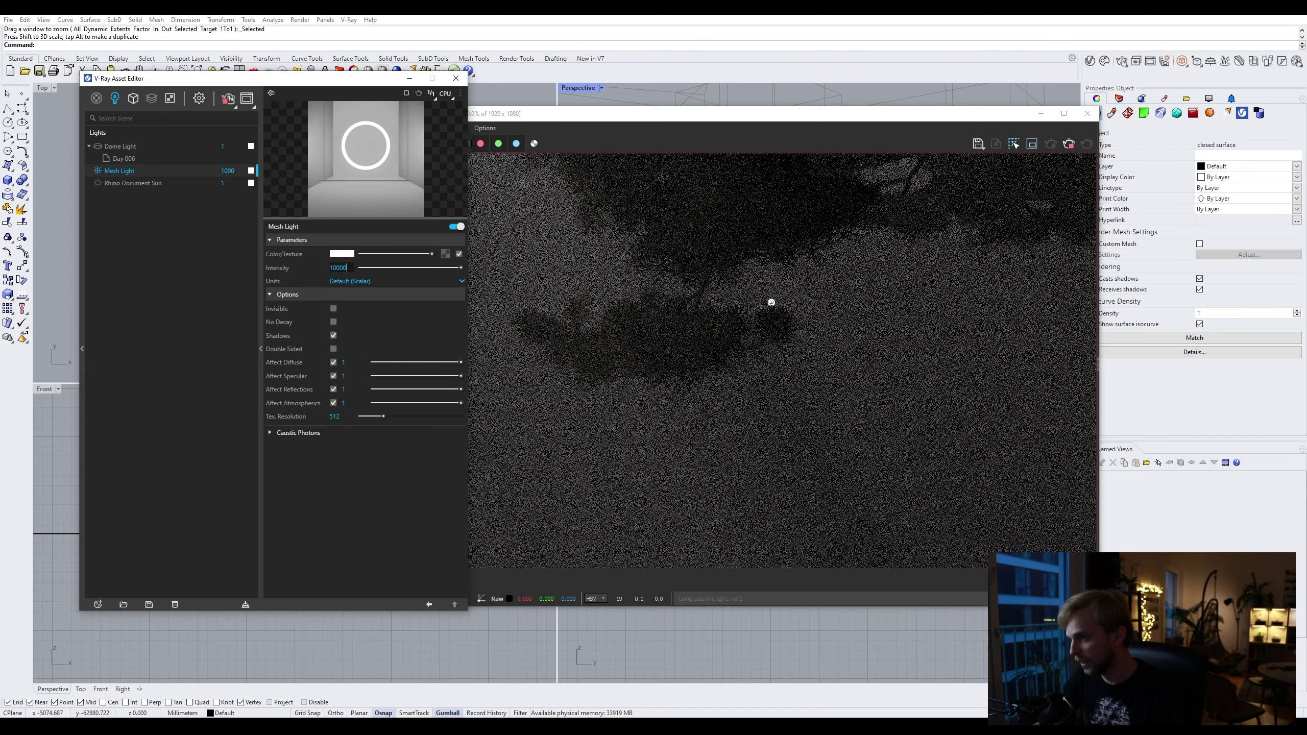
key(Return)
Step: Tint the mesh light a pale peach colour in the Color Picker
click(342, 254)
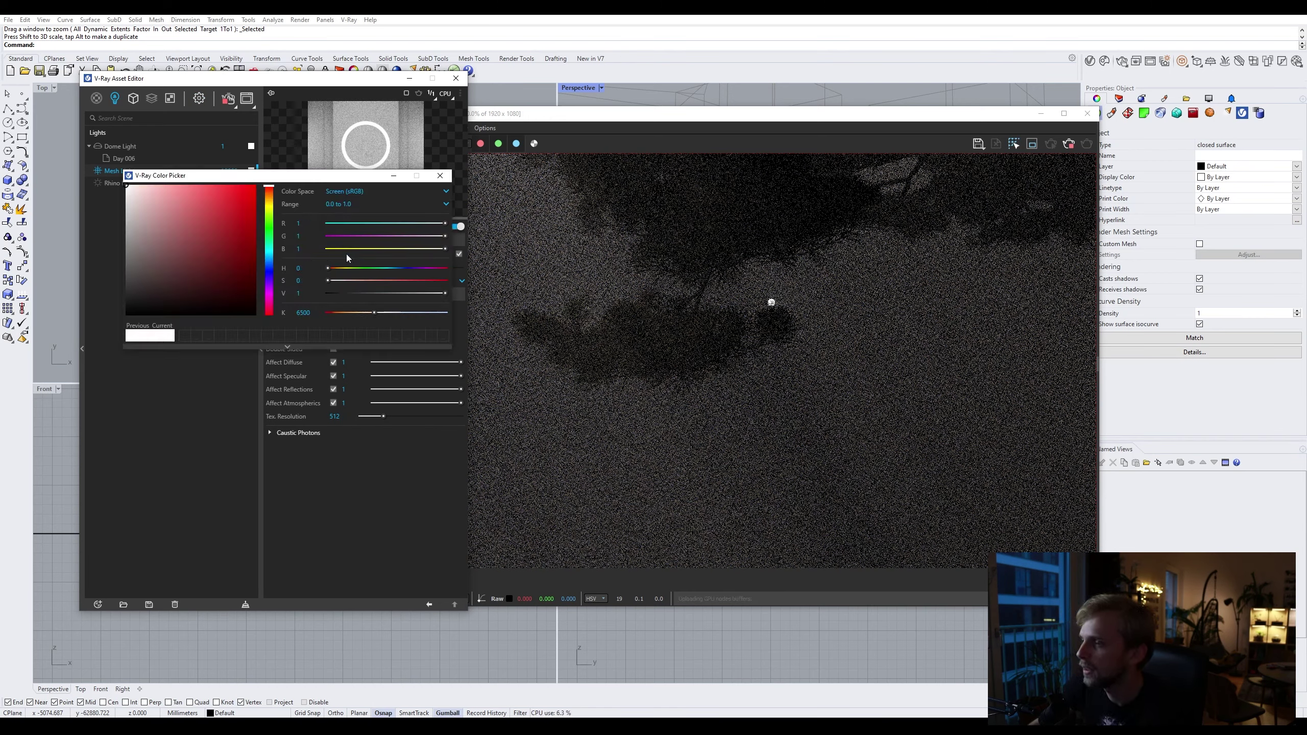
click(175, 188)
click(151, 185)
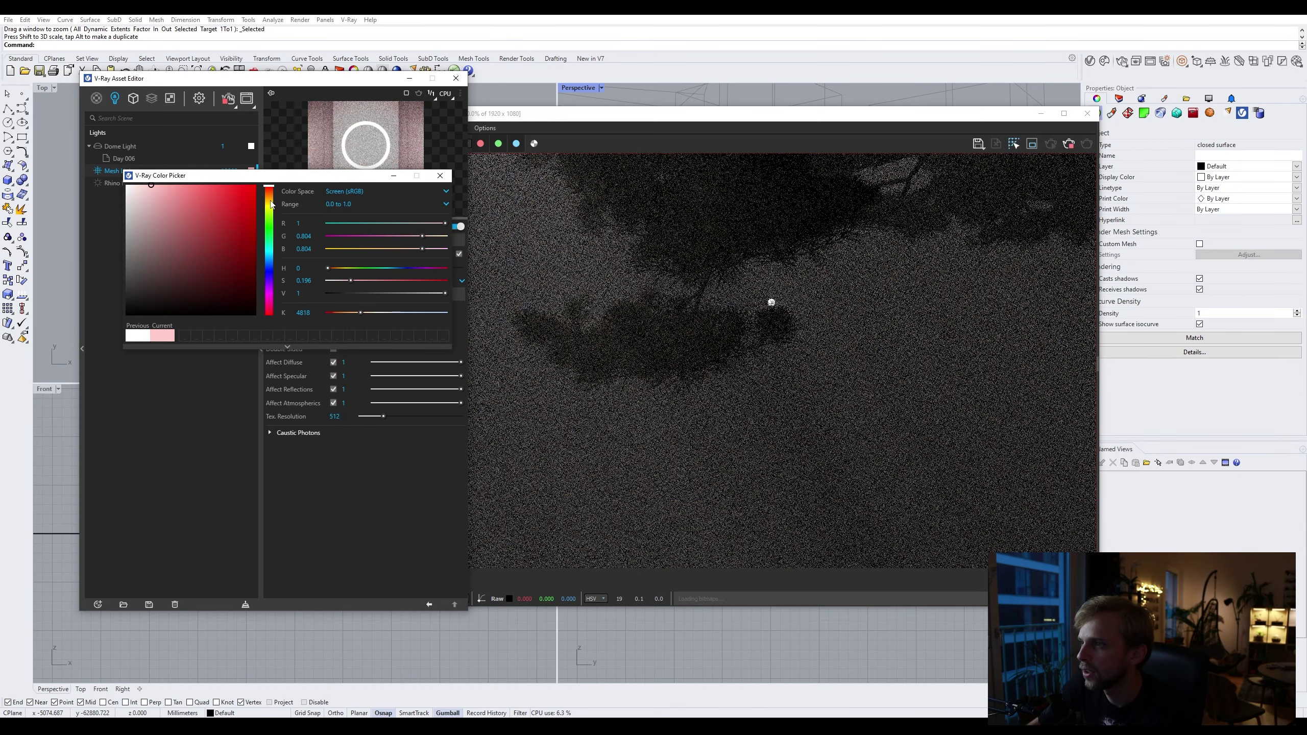
click(268, 198)
click(154, 185)
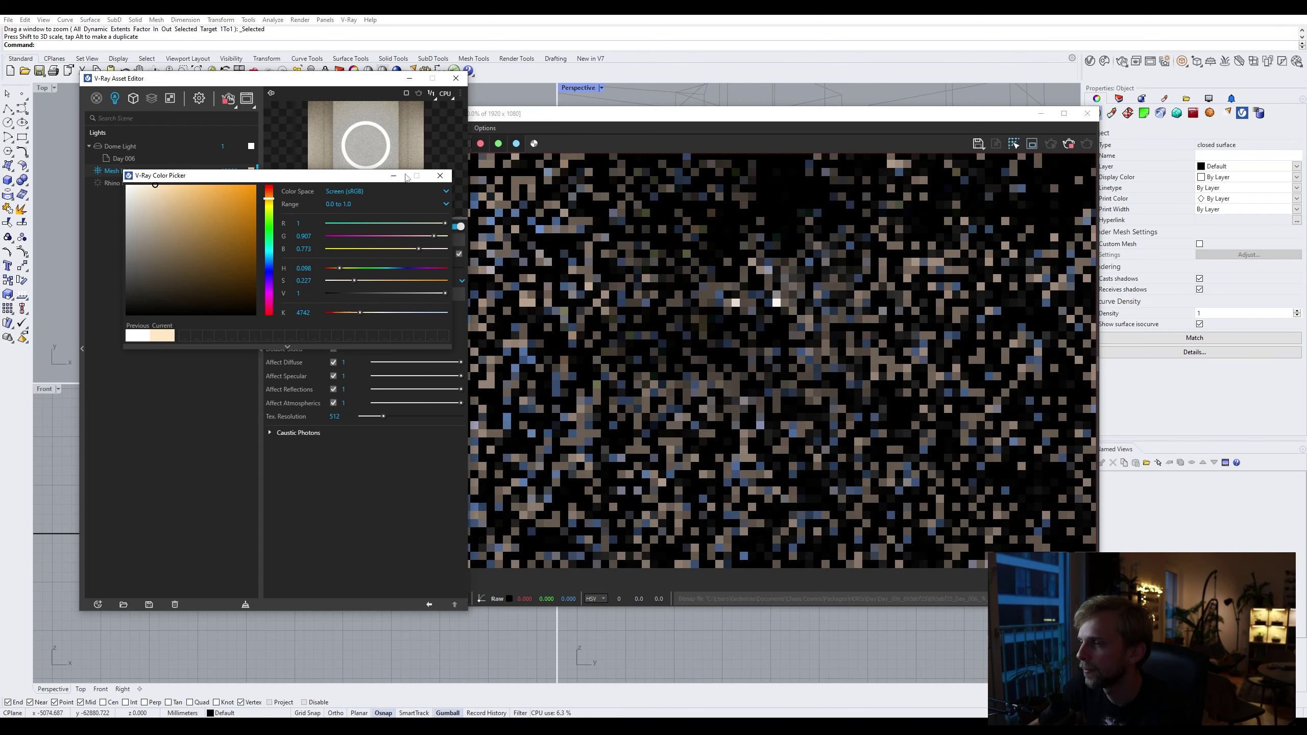
click(441, 175)
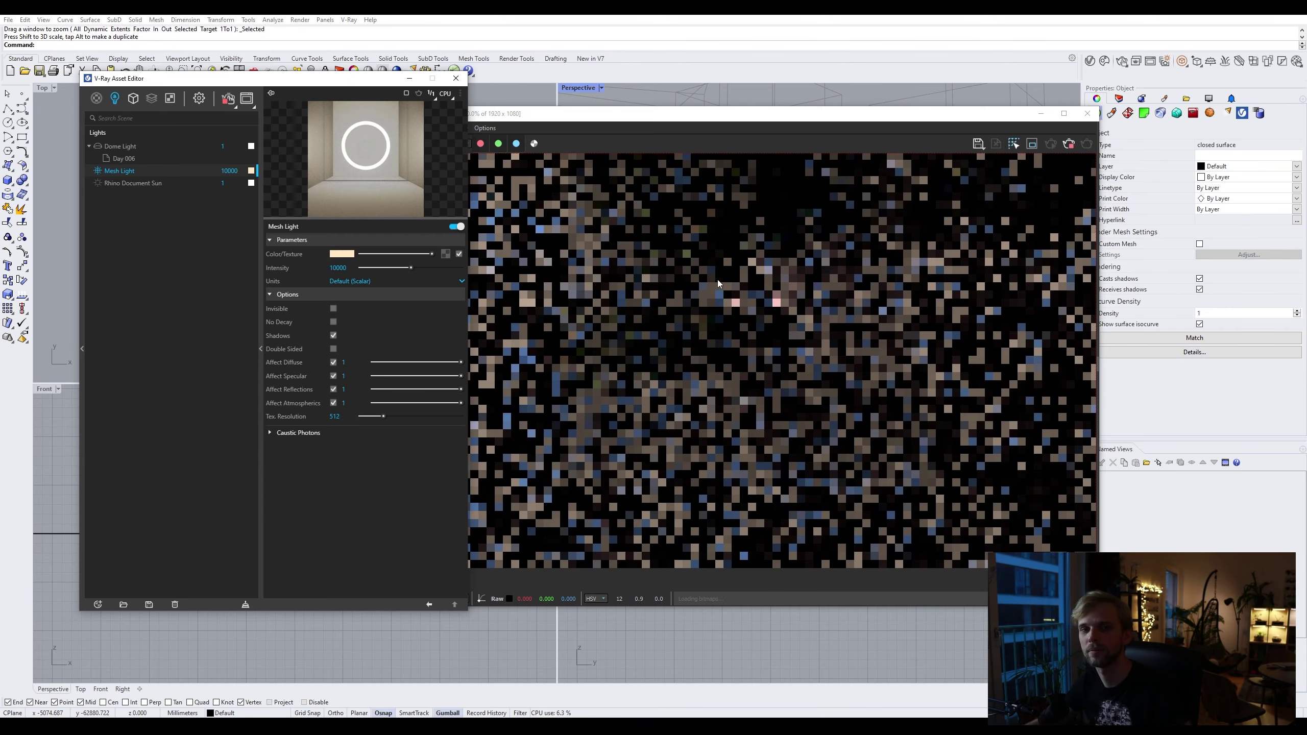
click(198, 98)
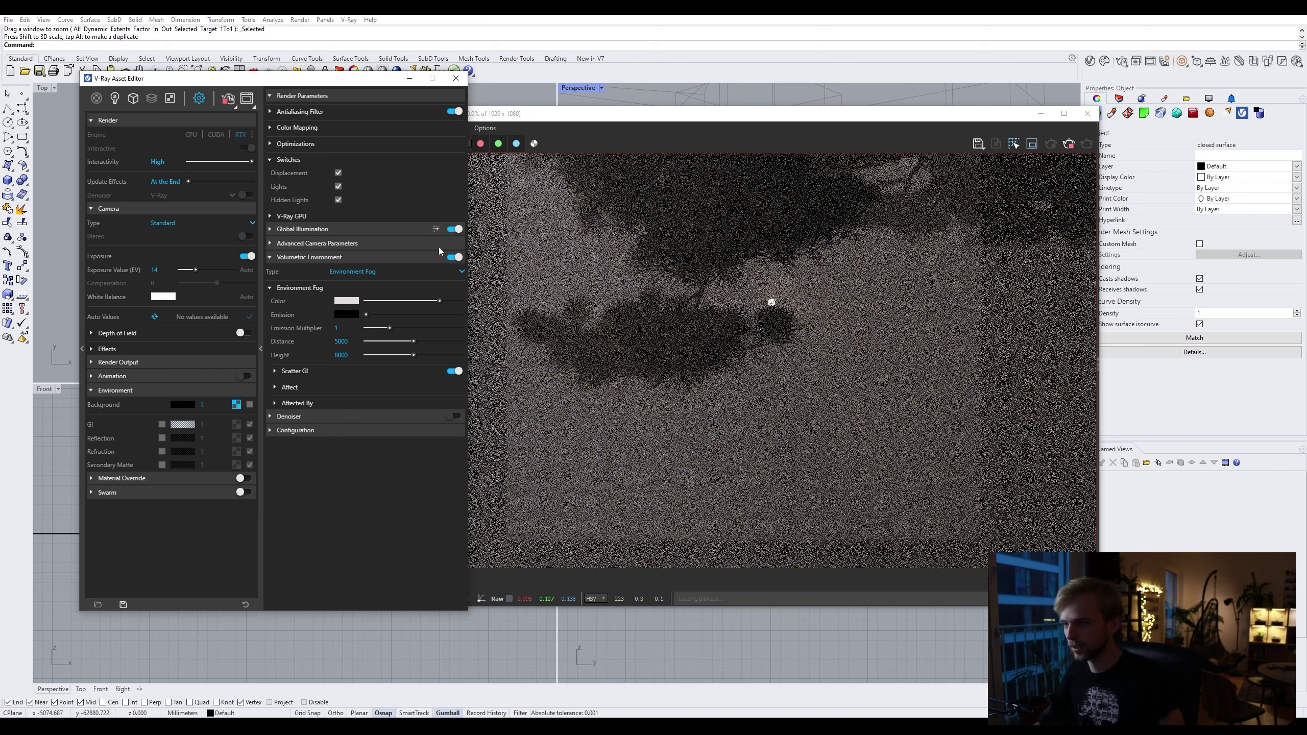
Step: Change the Environment Fog distance from 5000 back to 500000
click(355, 344)
text(00)
key(Return)
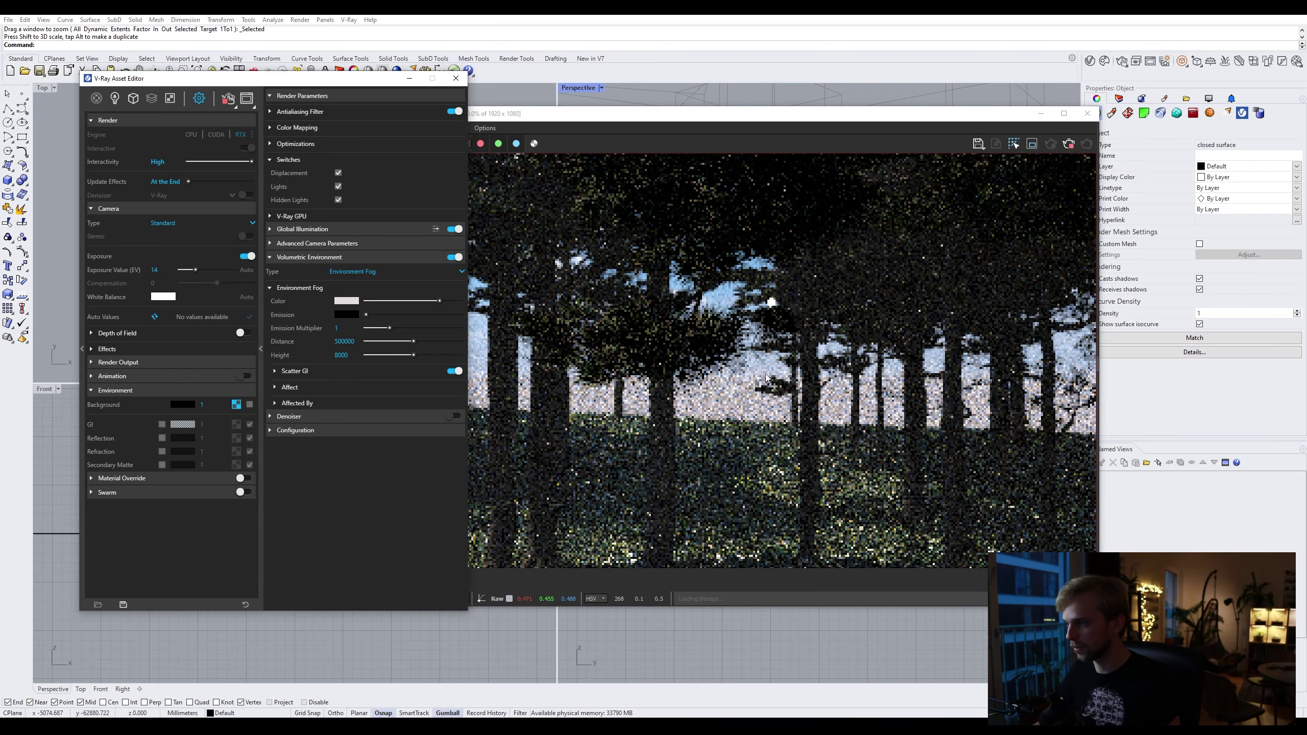
Step: Move the frame buffer aside, pan the Perspective view toward the long wall, and clear the selection
click(775, 119)
drag(775, 119, 286, 185)
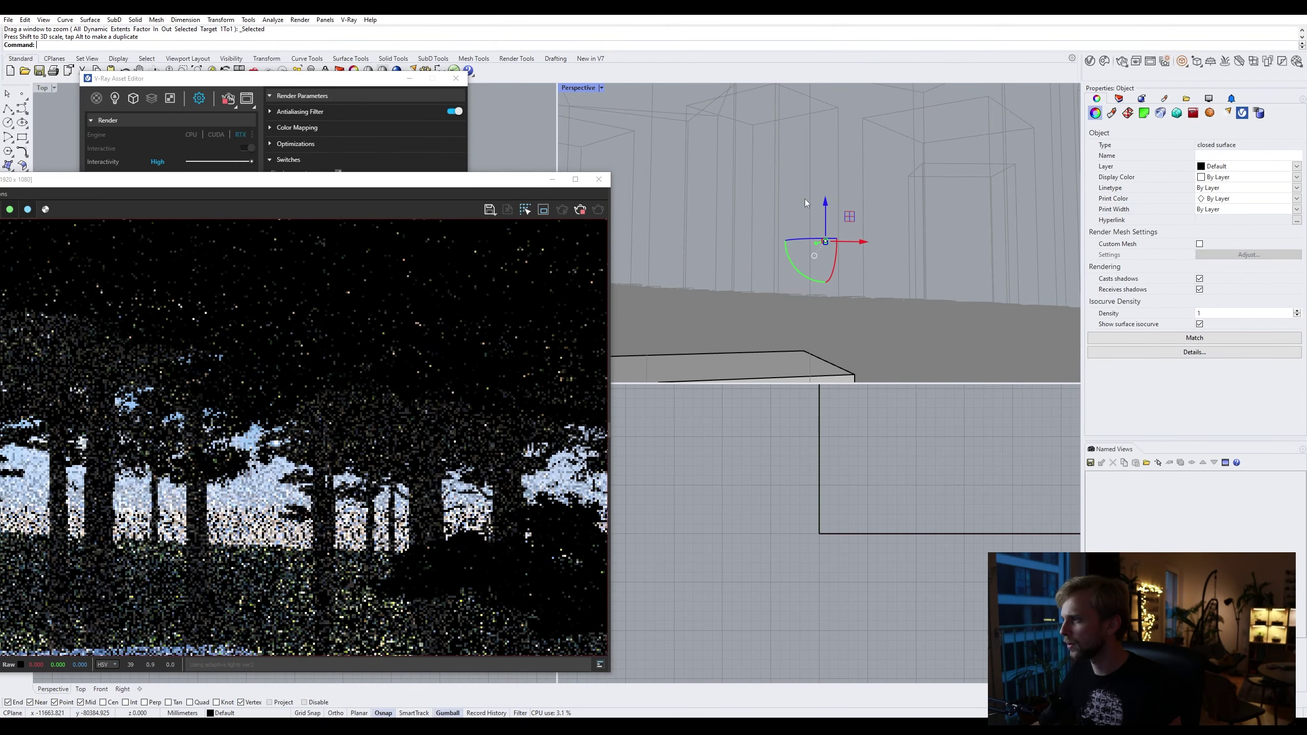
shift+right_drag(805, 199, 905, 179)
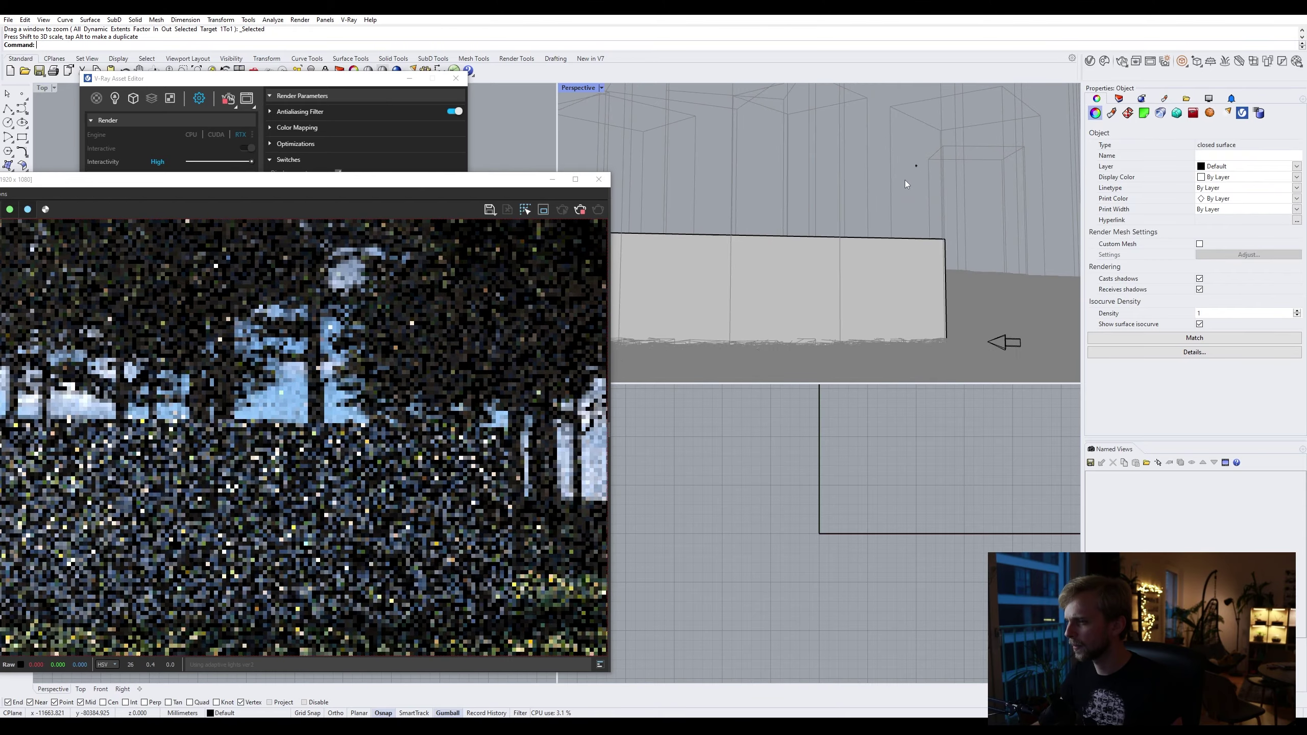
key(Escape)
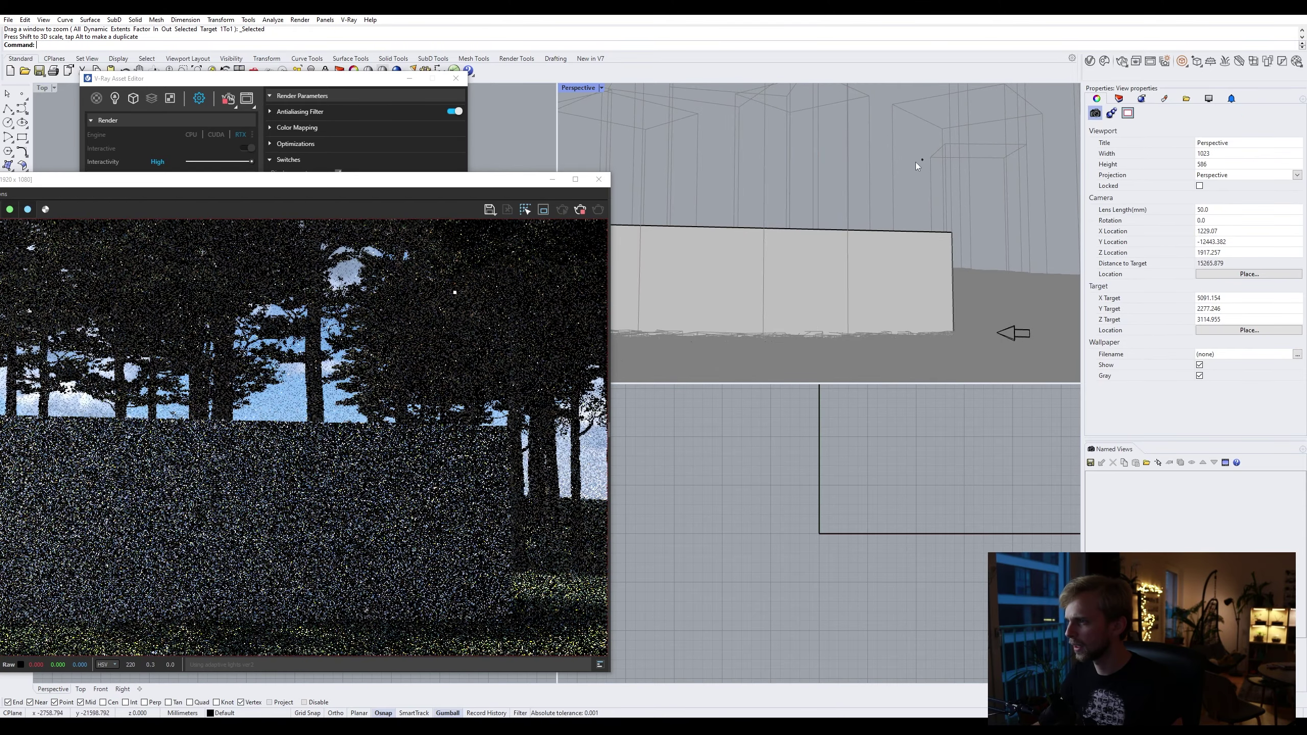
Step: Move the frame buffer back into view and bring the Asset Editor to the front
drag(436, 188, 647, 108)
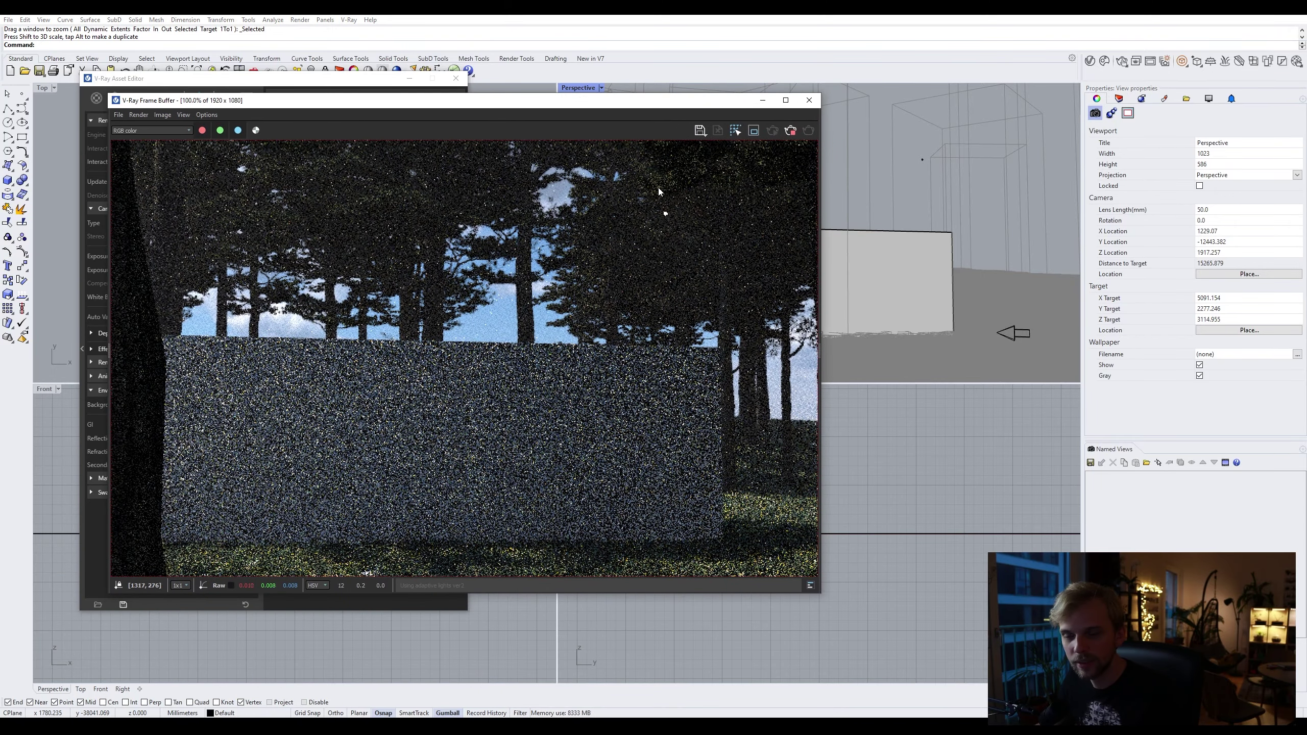
drag(566, 105, 896, 116)
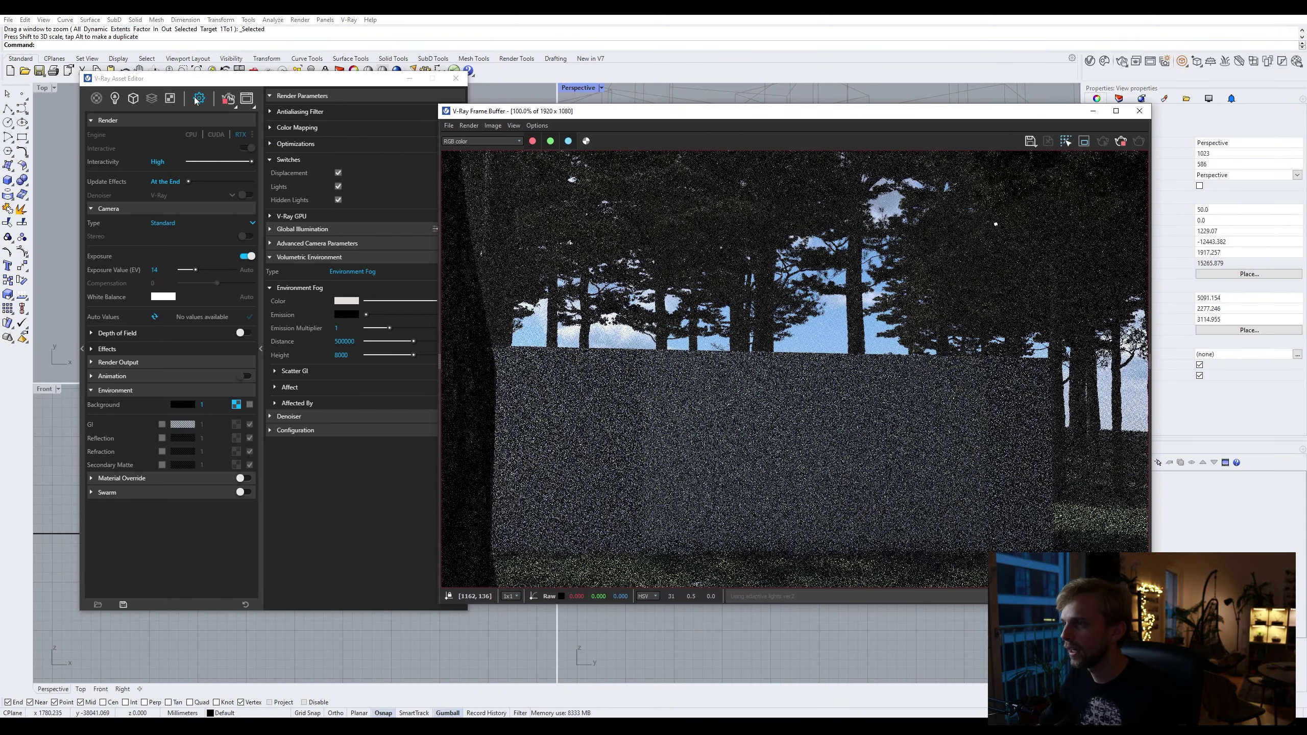
click(128, 103)
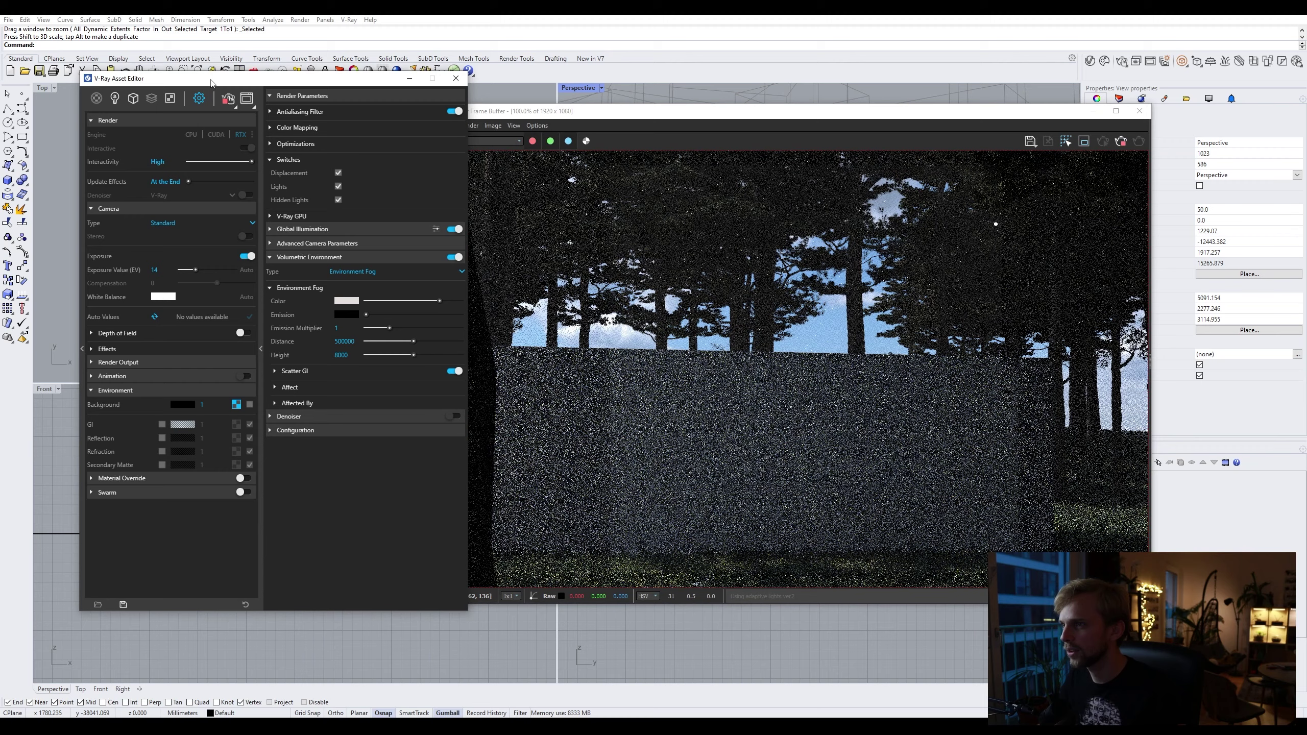
Step: In the Lights list, change the Mesh Light's Affect Atmospherics from 1 to 100
click(115, 98)
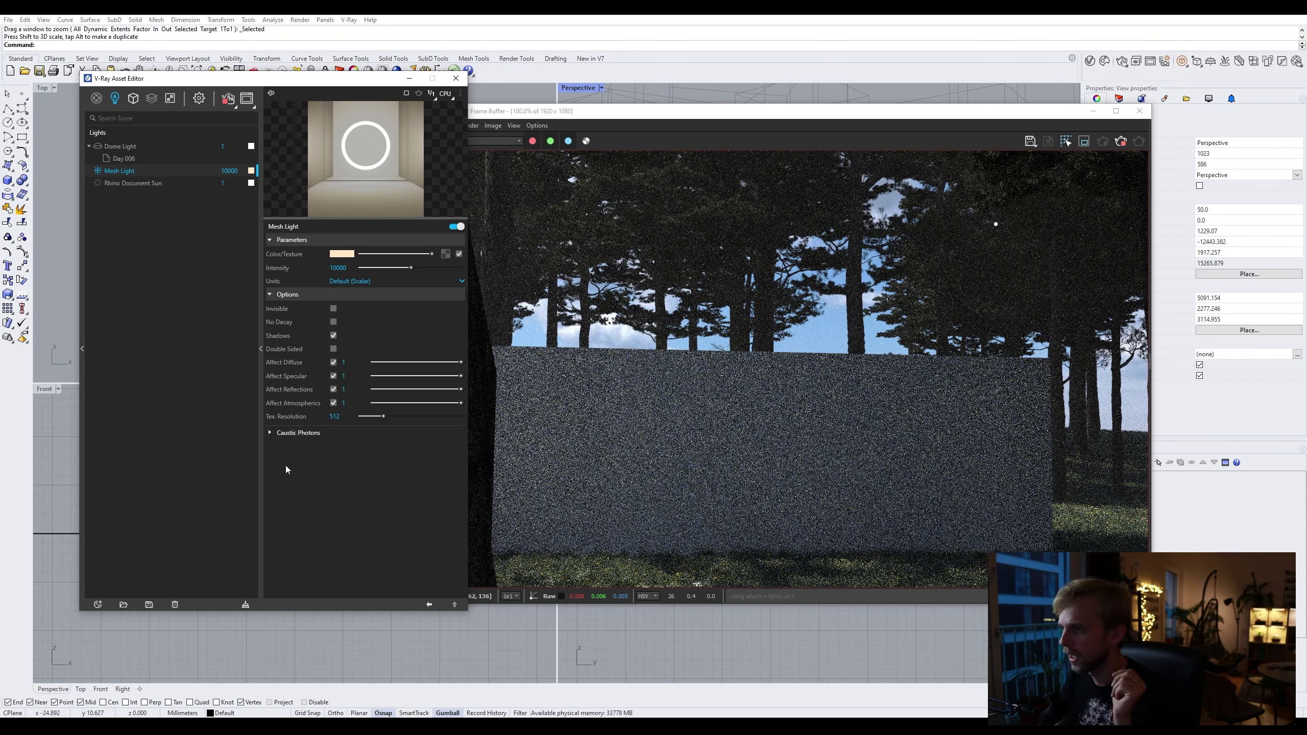
click(351, 403)
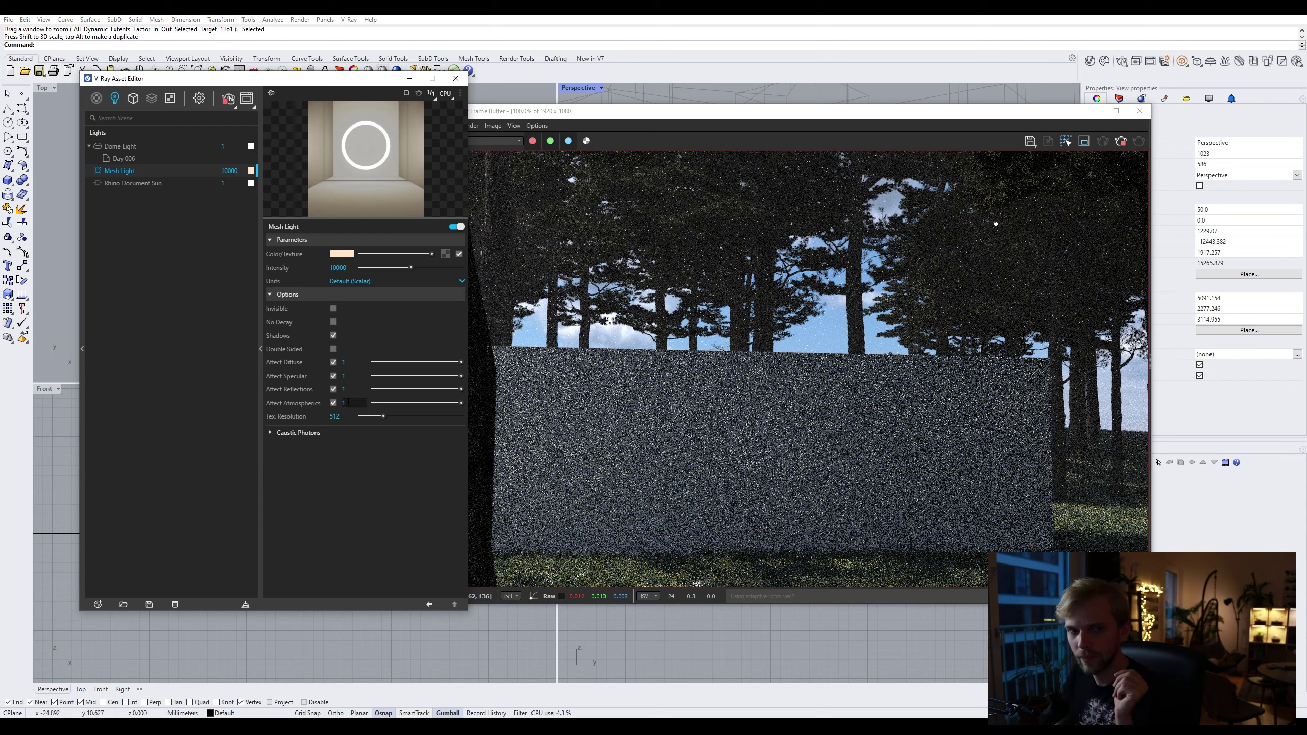
text(00)
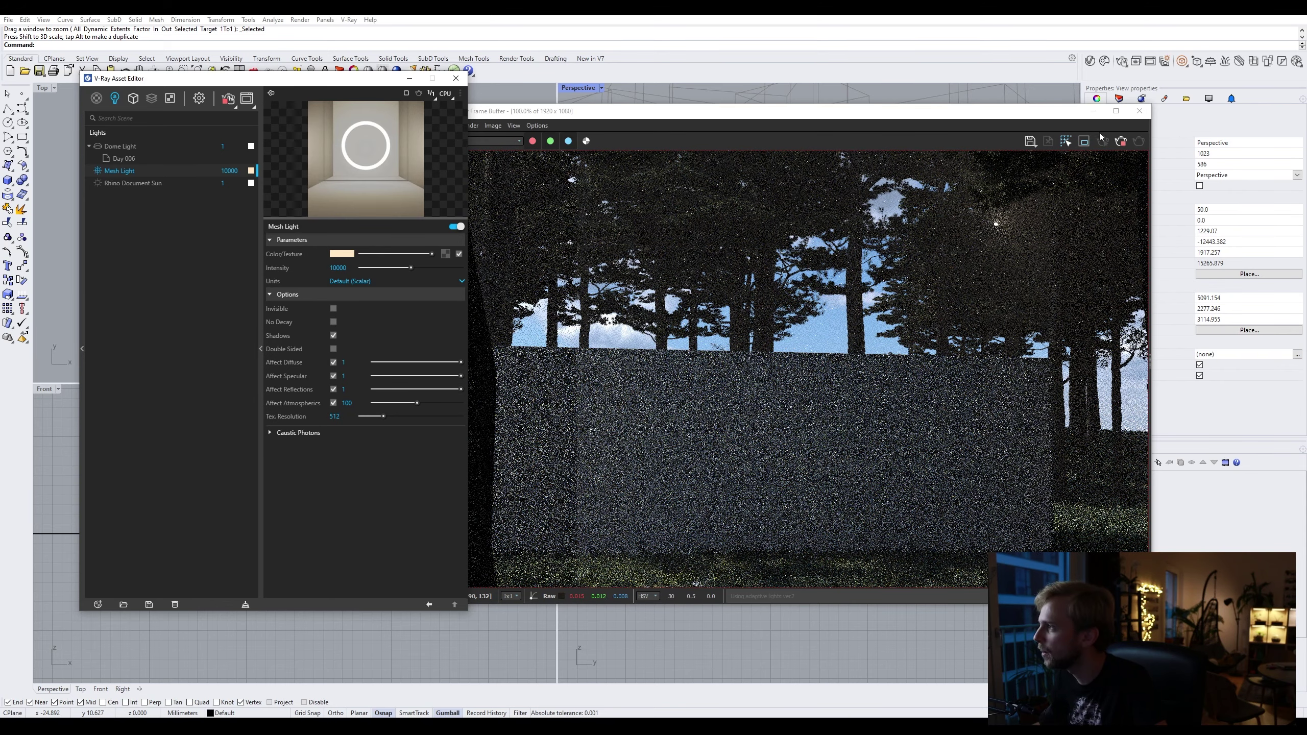
Step: Drag a render region around the moon light in the frame buffer and zoom to inspect its glow
click(969, 188)
drag(968, 184, 1043, 272)
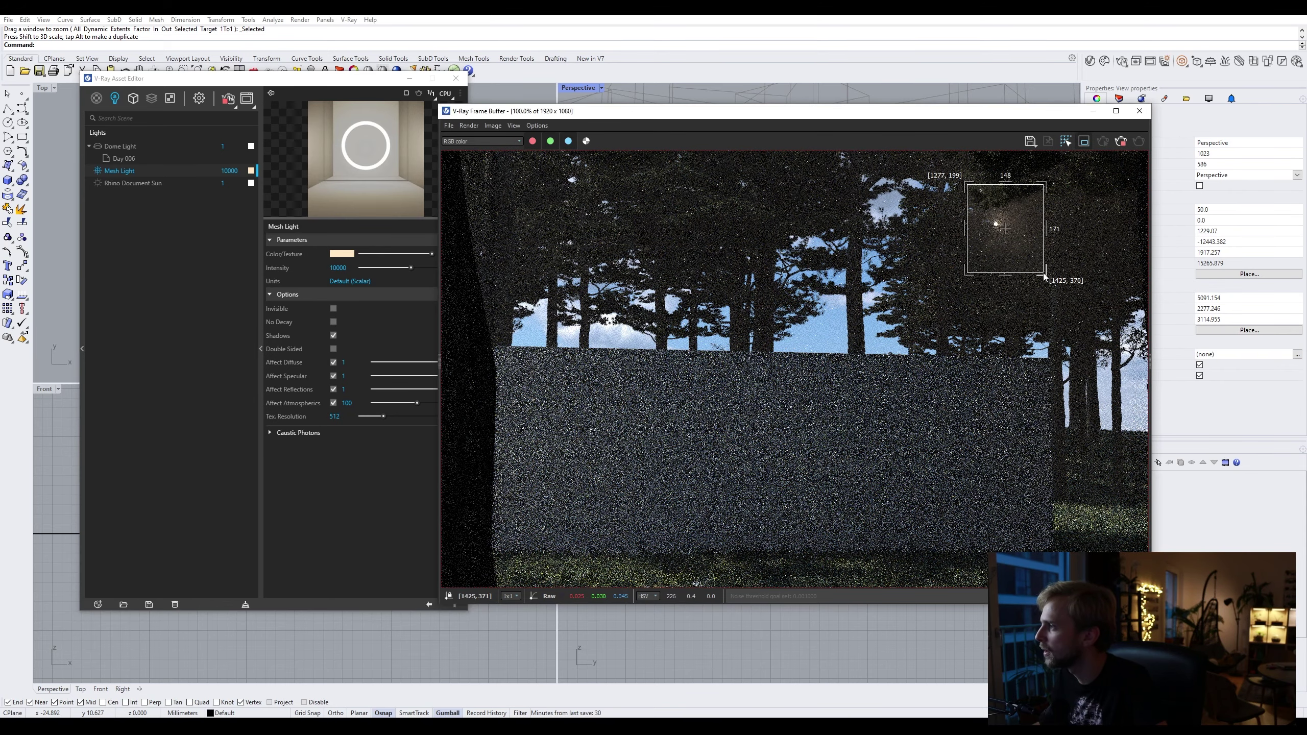
drag(925, 180, 1053, 307)
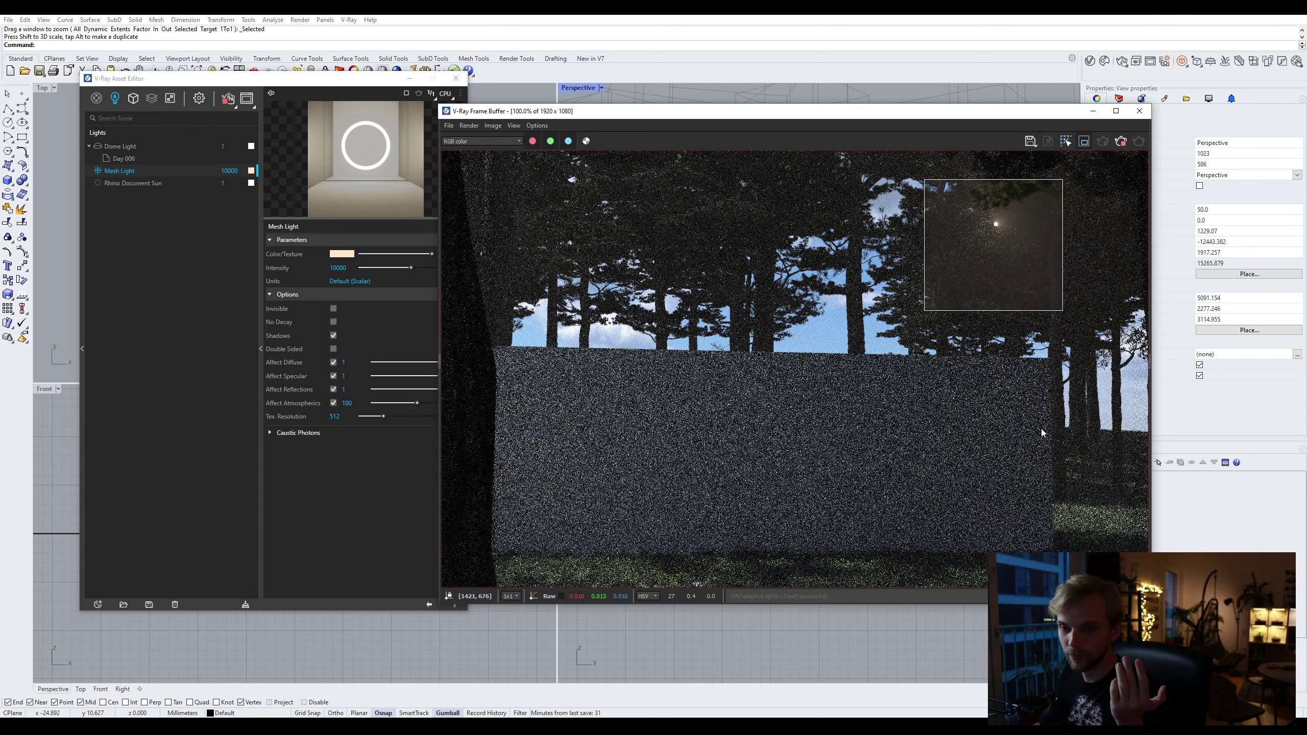
scroll(1012, 214, up, 2)
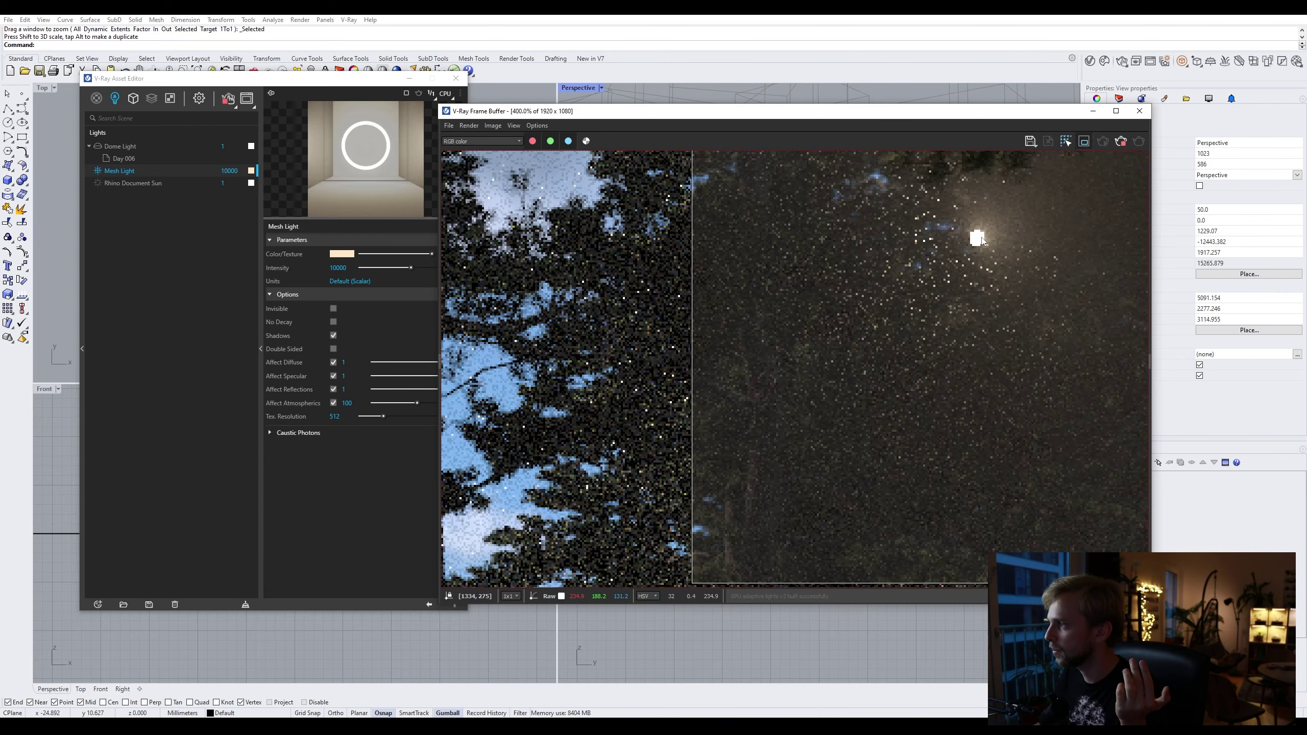
scroll(982, 237, down, 2)
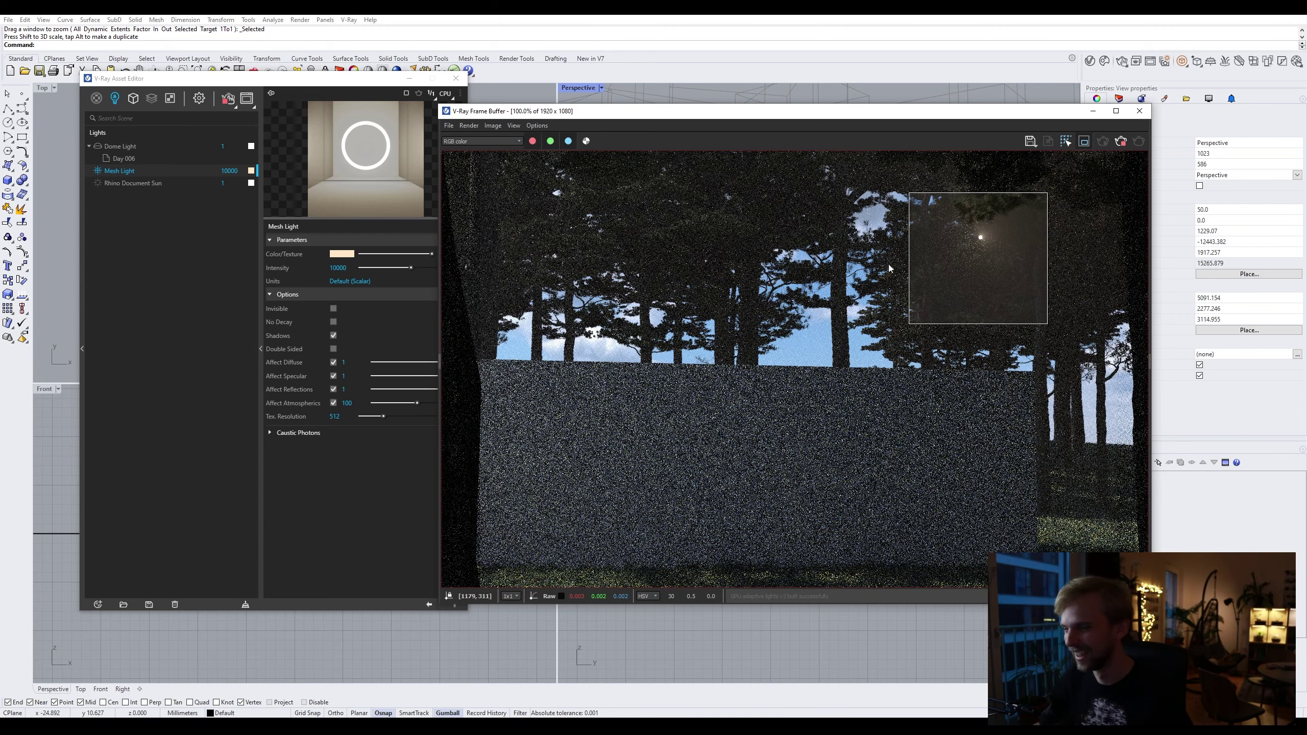
scroll(839, 295, down, 2)
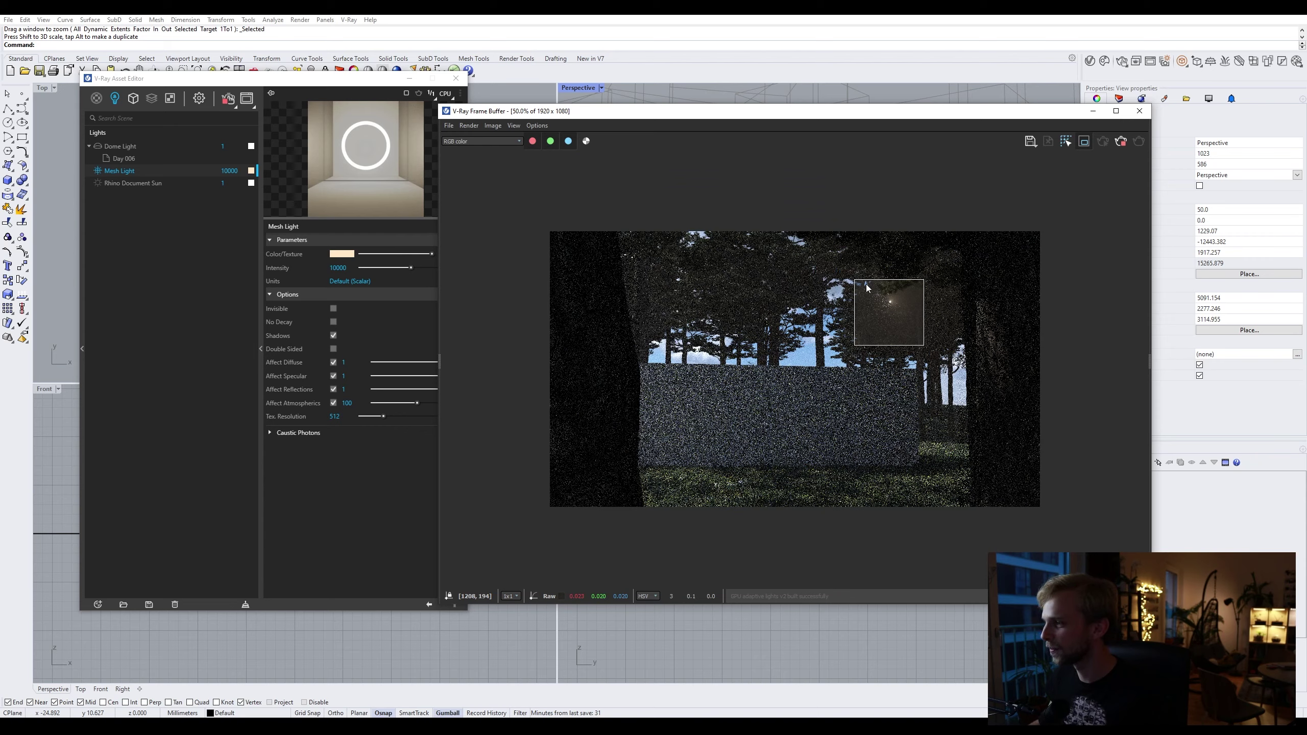
Step: Switch off Region Render so the full forest frame renders again
click(1085, 143)
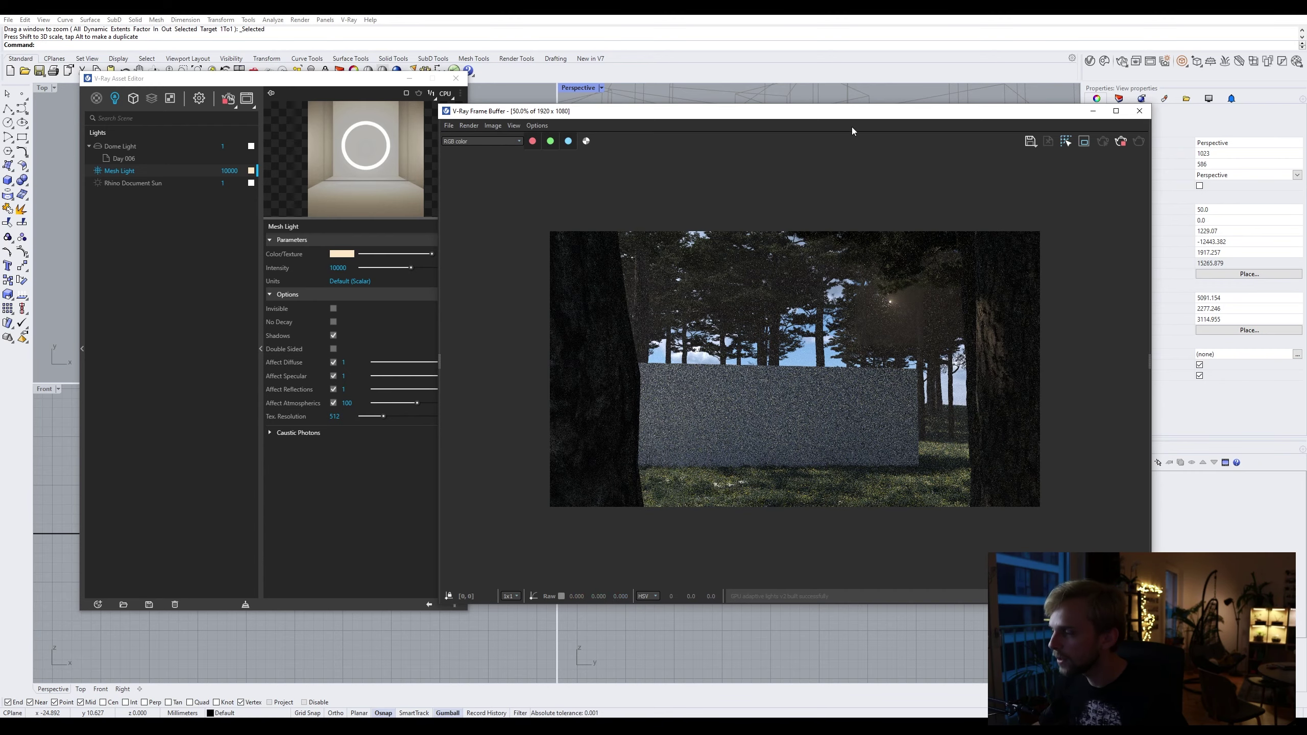
Step: Pan the Perspective camera so pine trunks stand in front of the wall, then raise the Asset Editor
drag(841, 119, 415, 69)
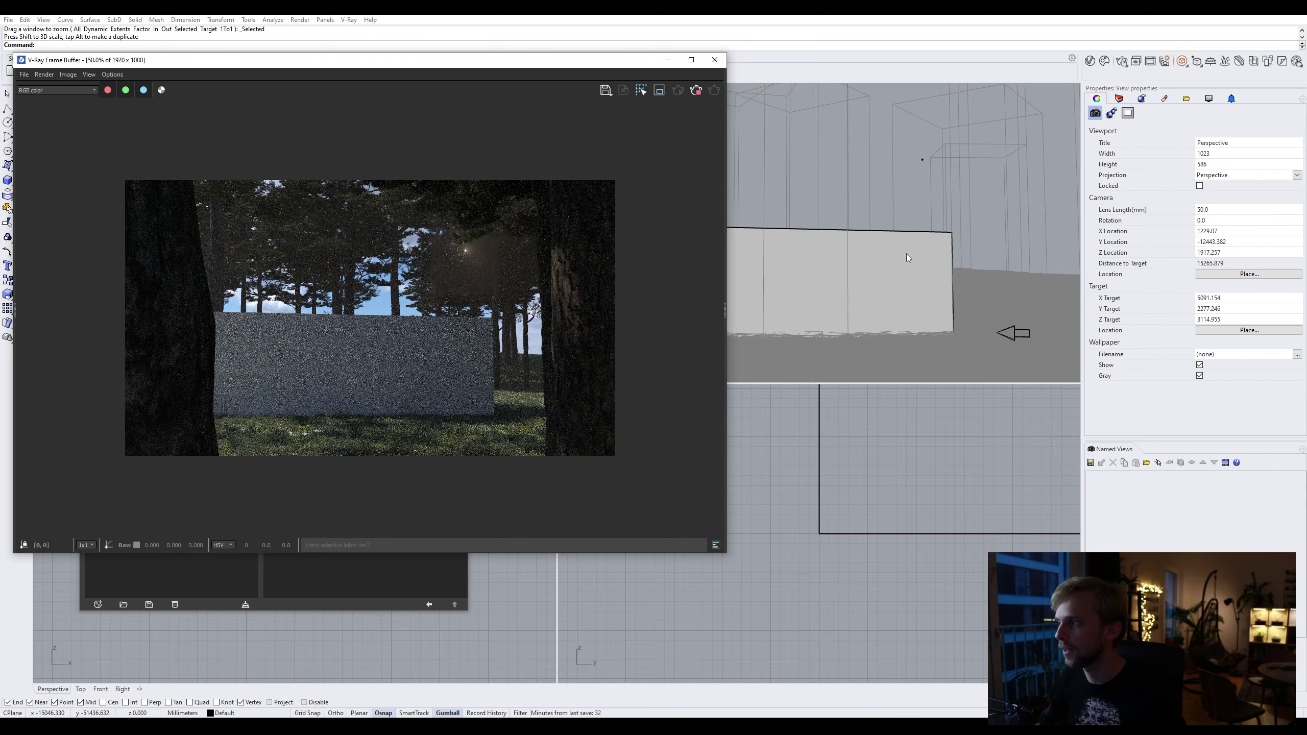
mouse_move(844, 272)
shift+right_down()
mouse_move(887, 280)
mouse_move(830, 269)
mouse_move(881, 272)
mouse_move(849, 275)
shift+right_up()
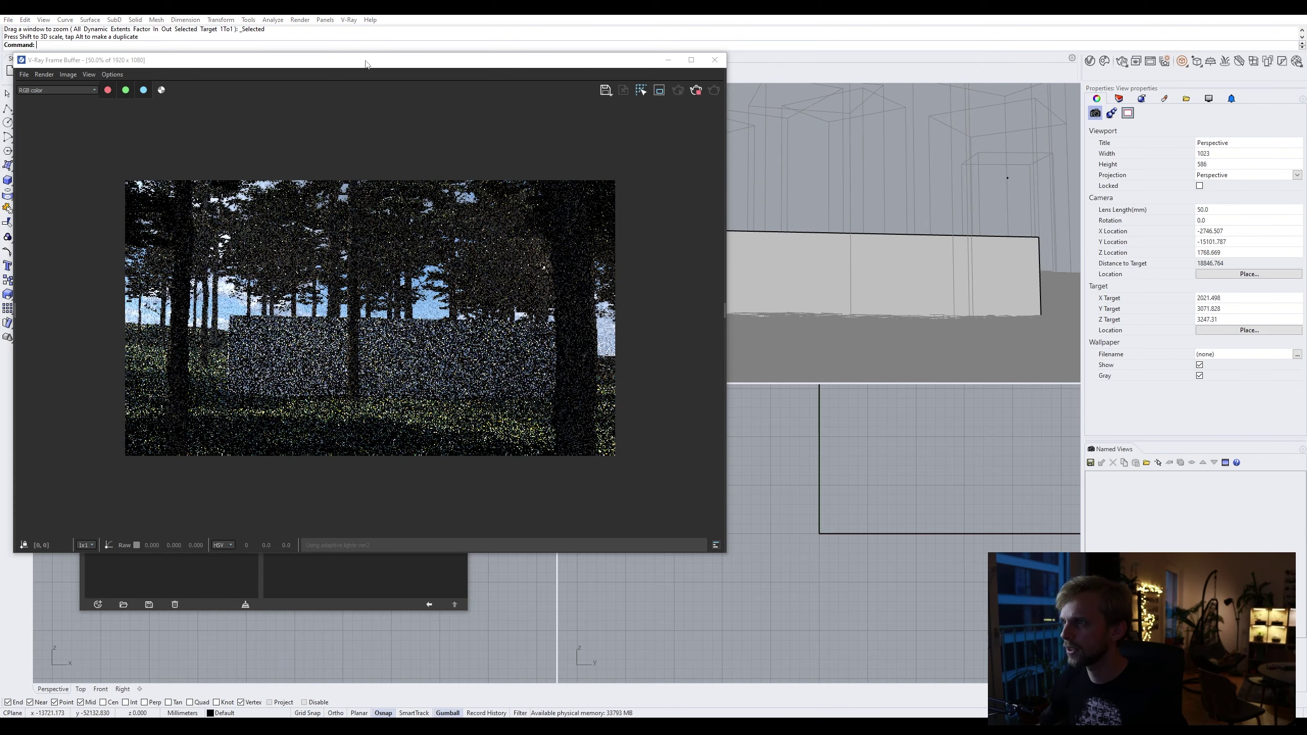
drag(361, 61, 720, 55)
click(248, 78)
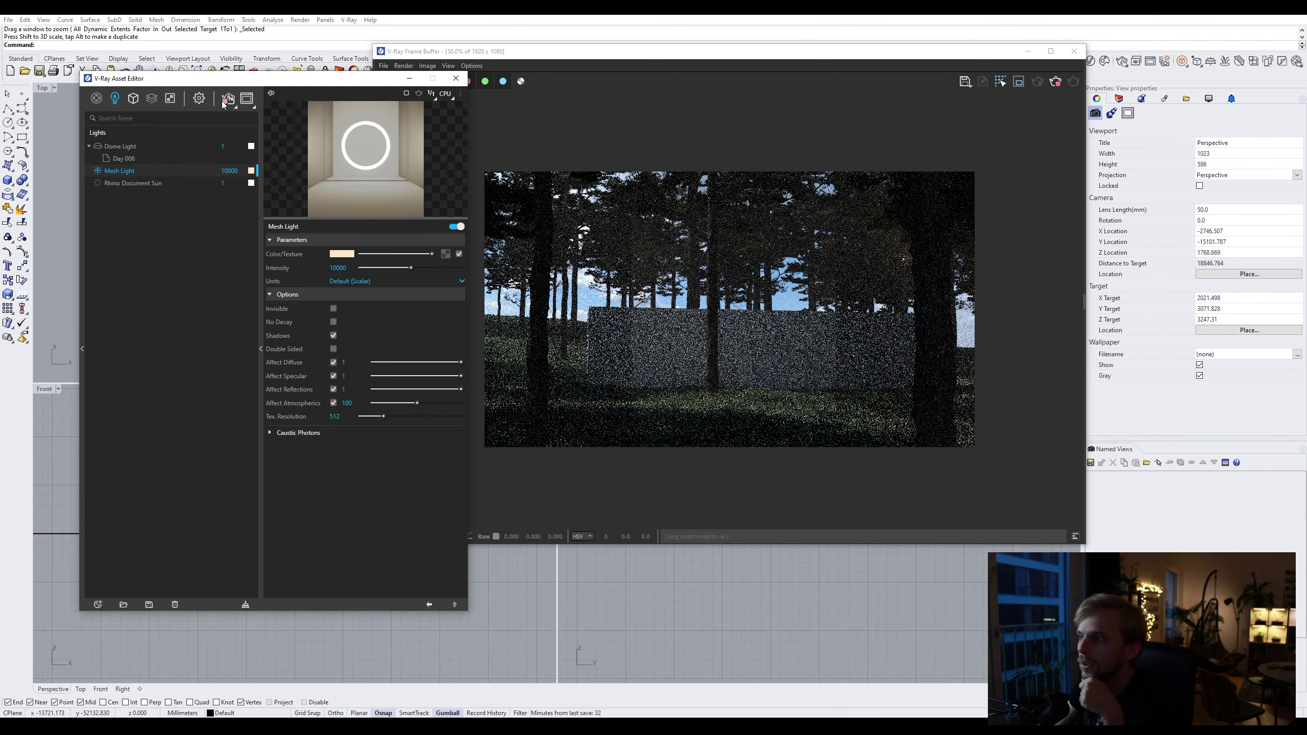
Step: In Chaos Cosmos, browse HDRIs > Evening, import the Sun 002 HDRI, and close the browser
click(1091, 61)
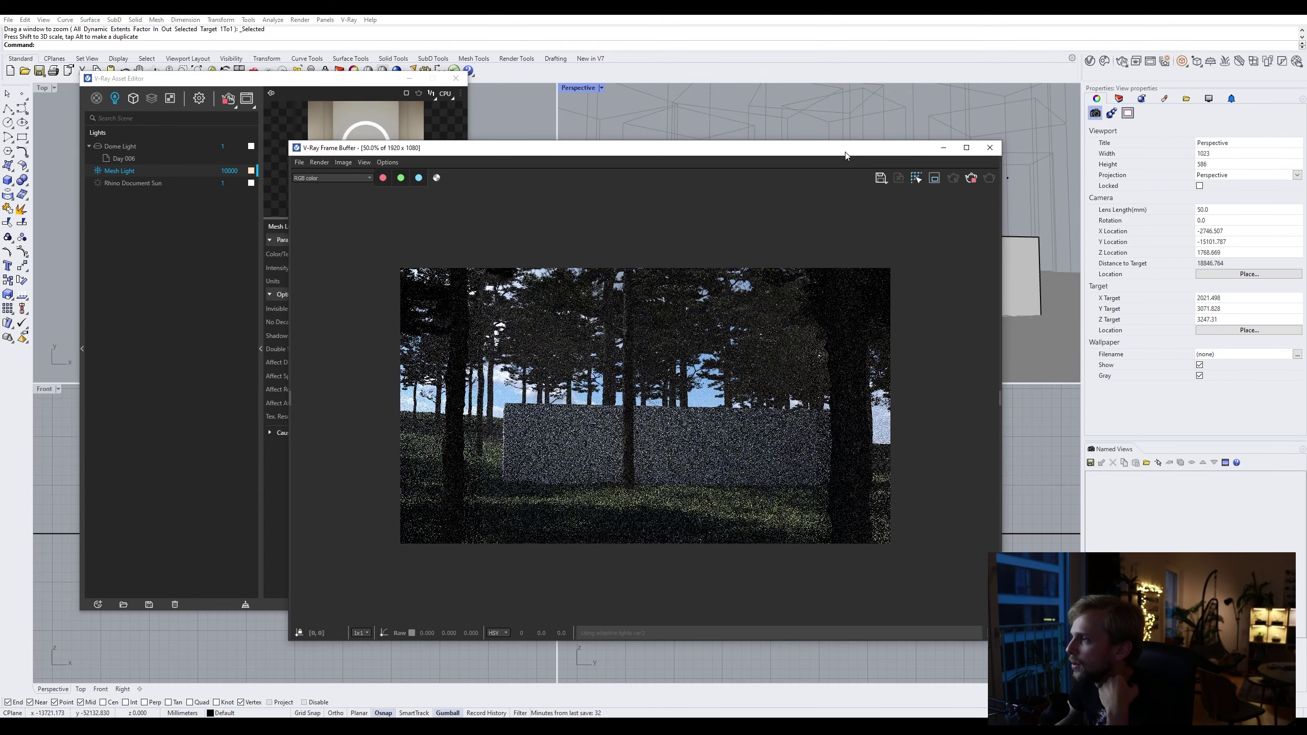
click(1105, 61)
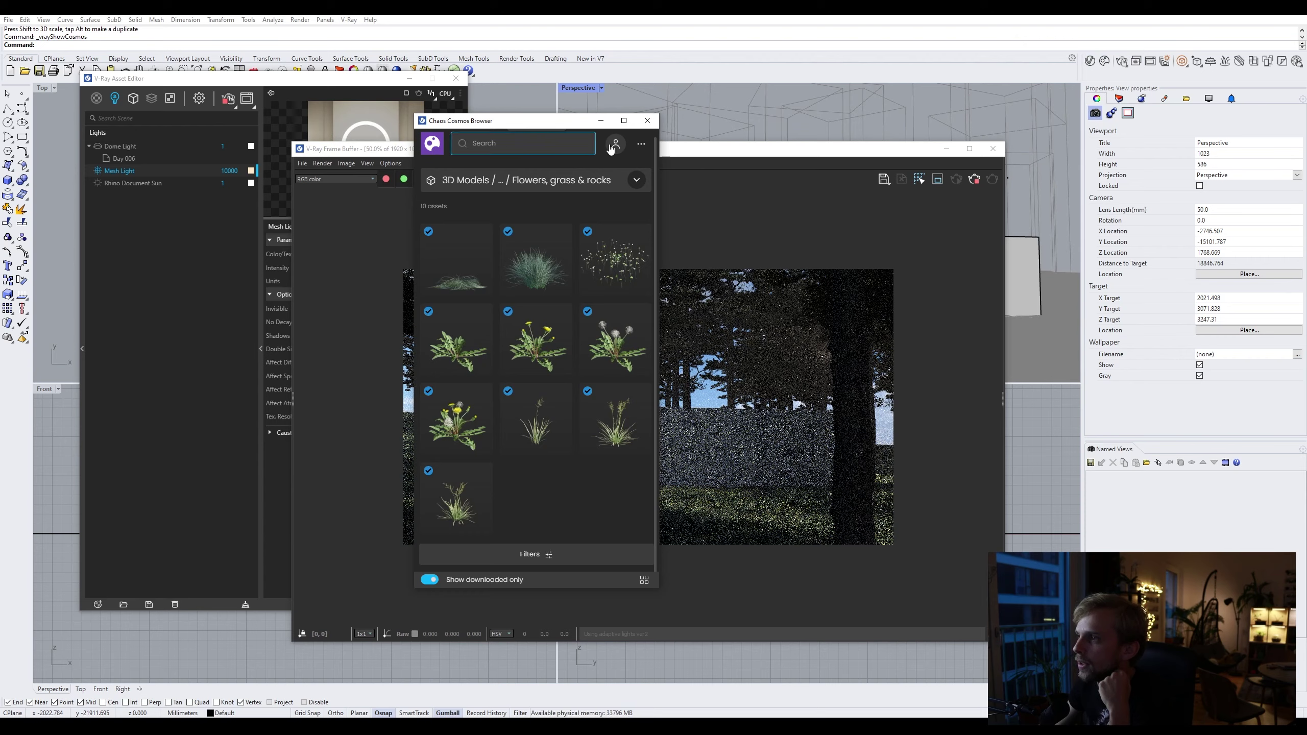
click(445, 148)
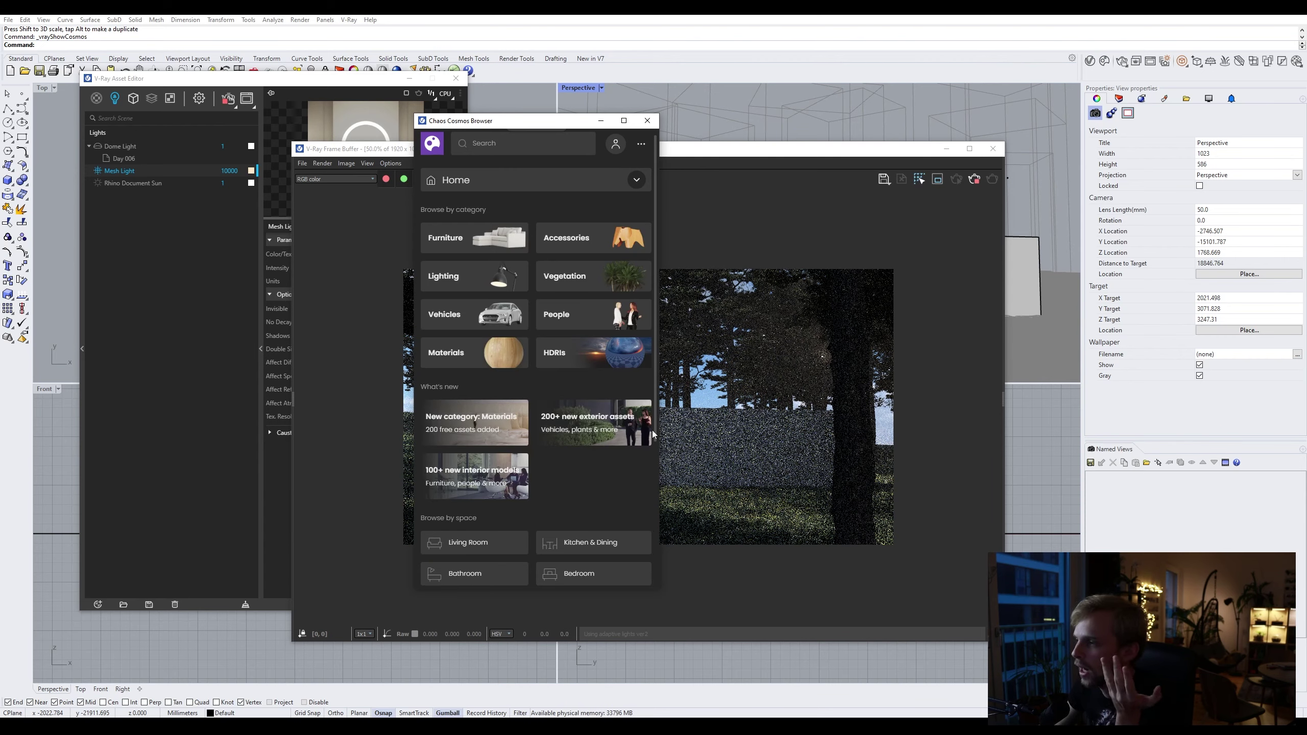
click(582, 351)
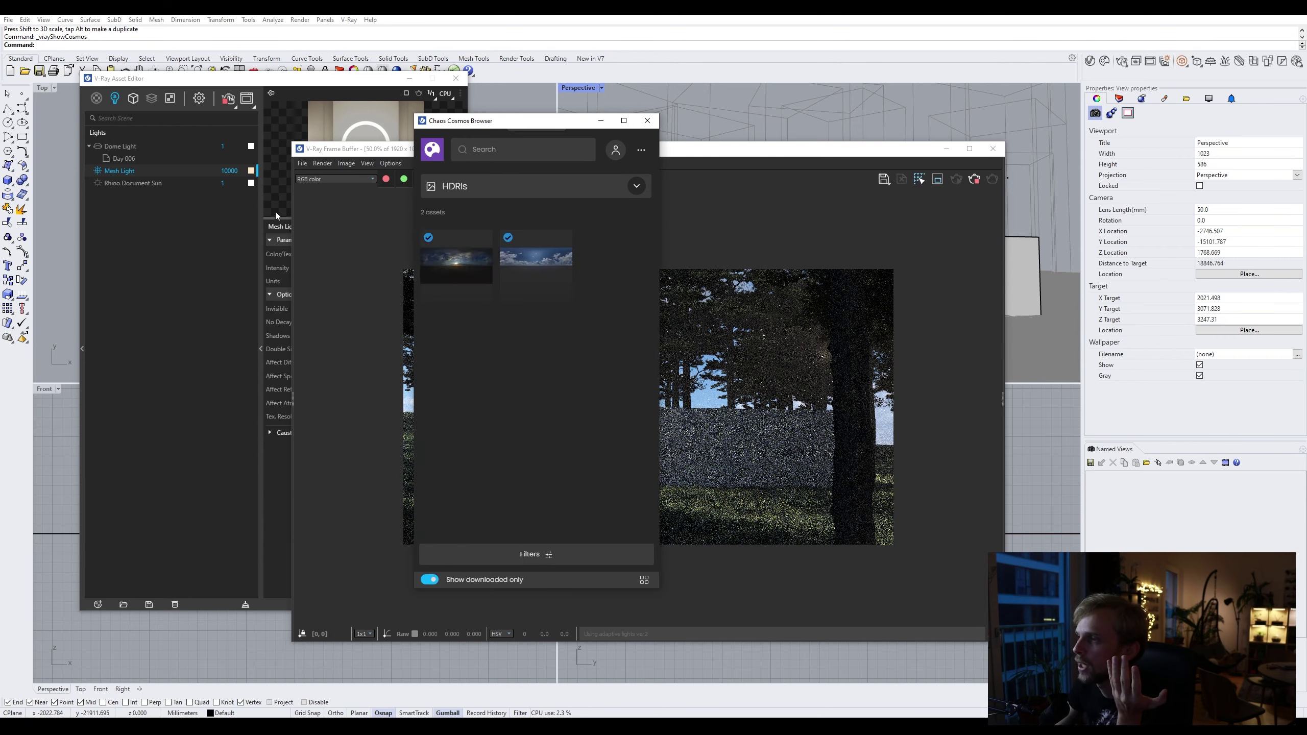
click(513, 185)
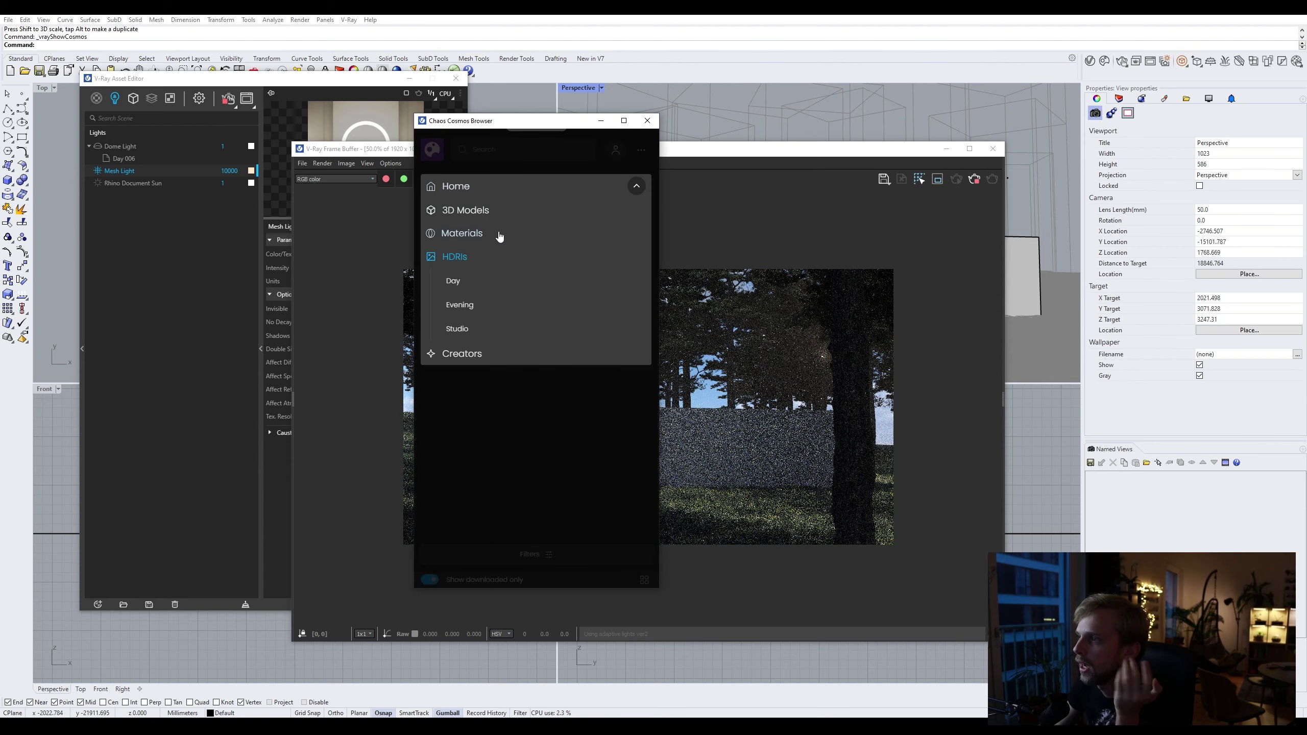
click(456, 305)
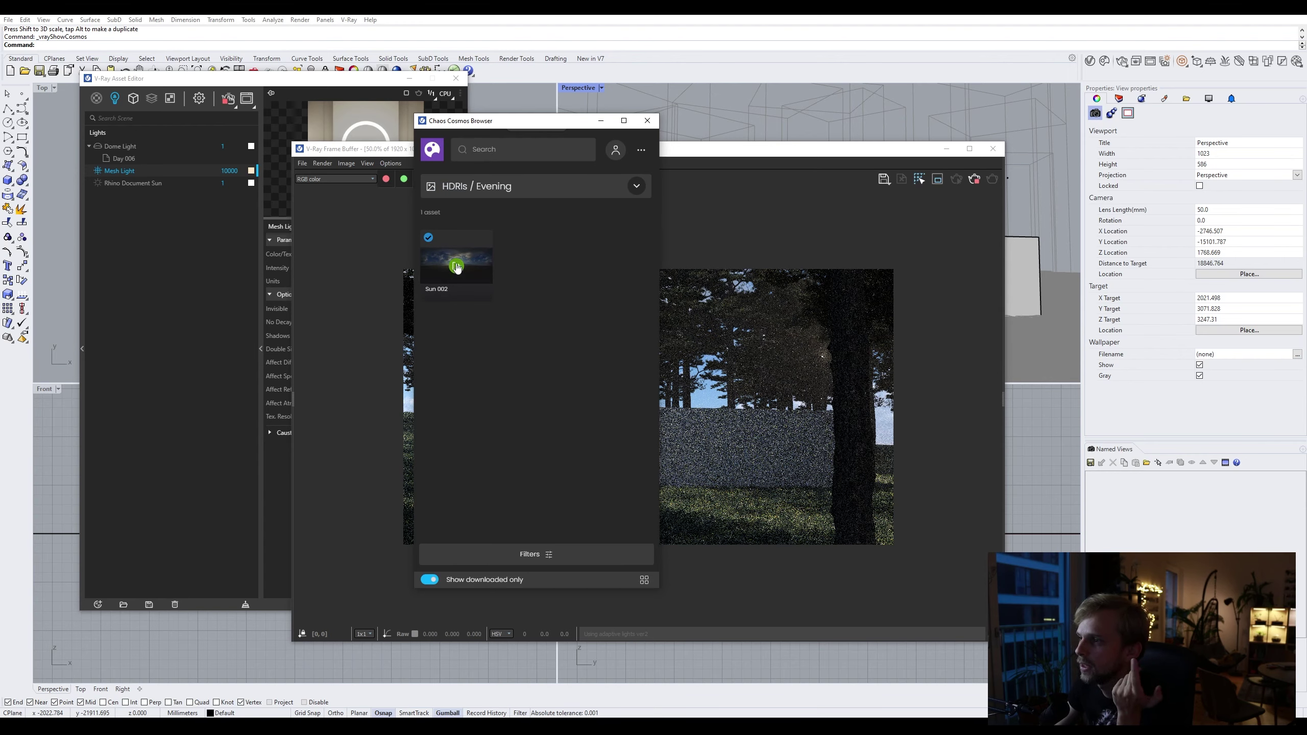
click(456, 266)
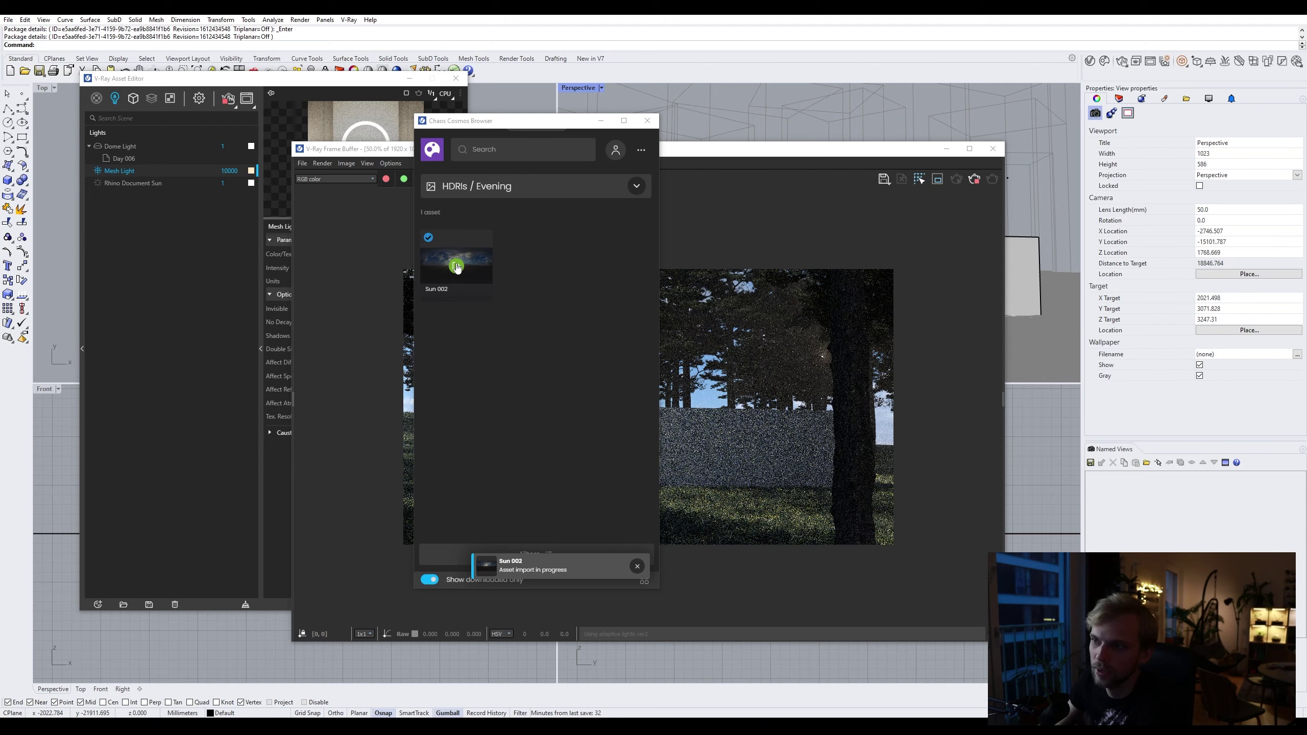
click(642, 127)
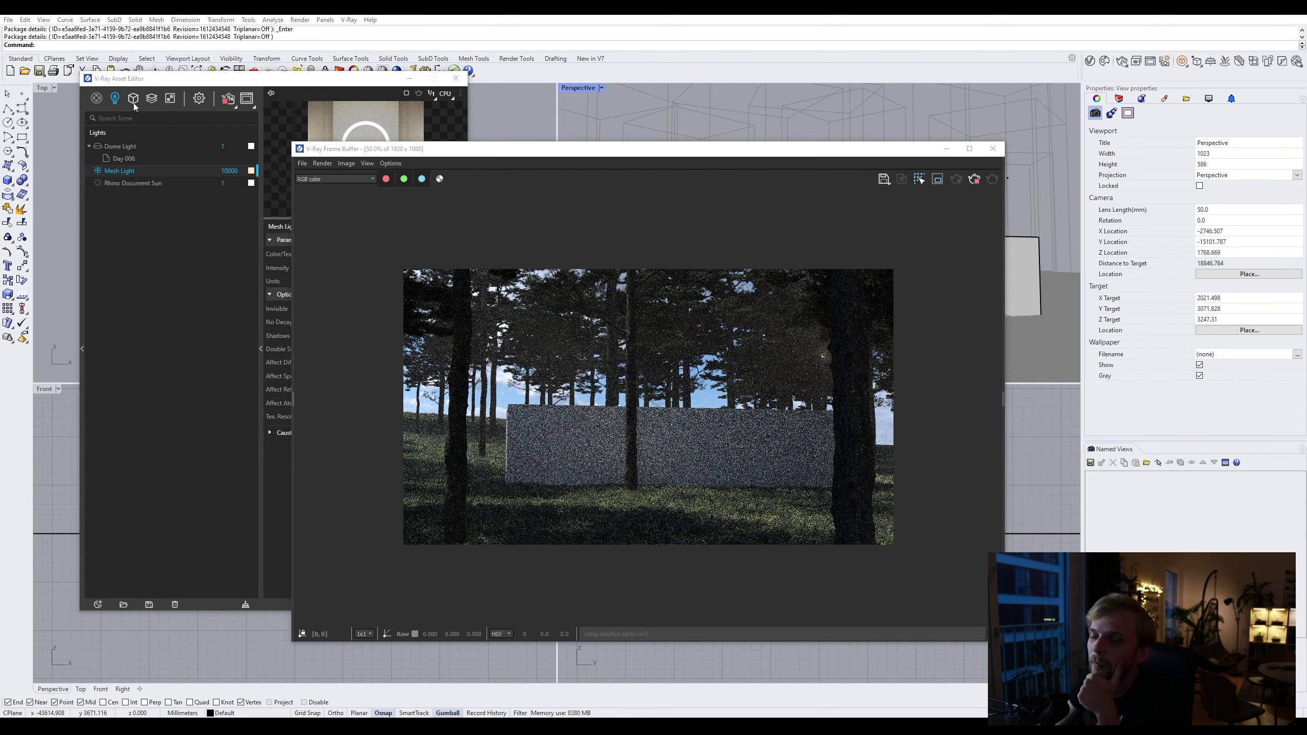
Step: Copy the Sun 002 texture and paste it as a copy into the Dome Light's HDR slot, replacing Day 006
click(170, 100)
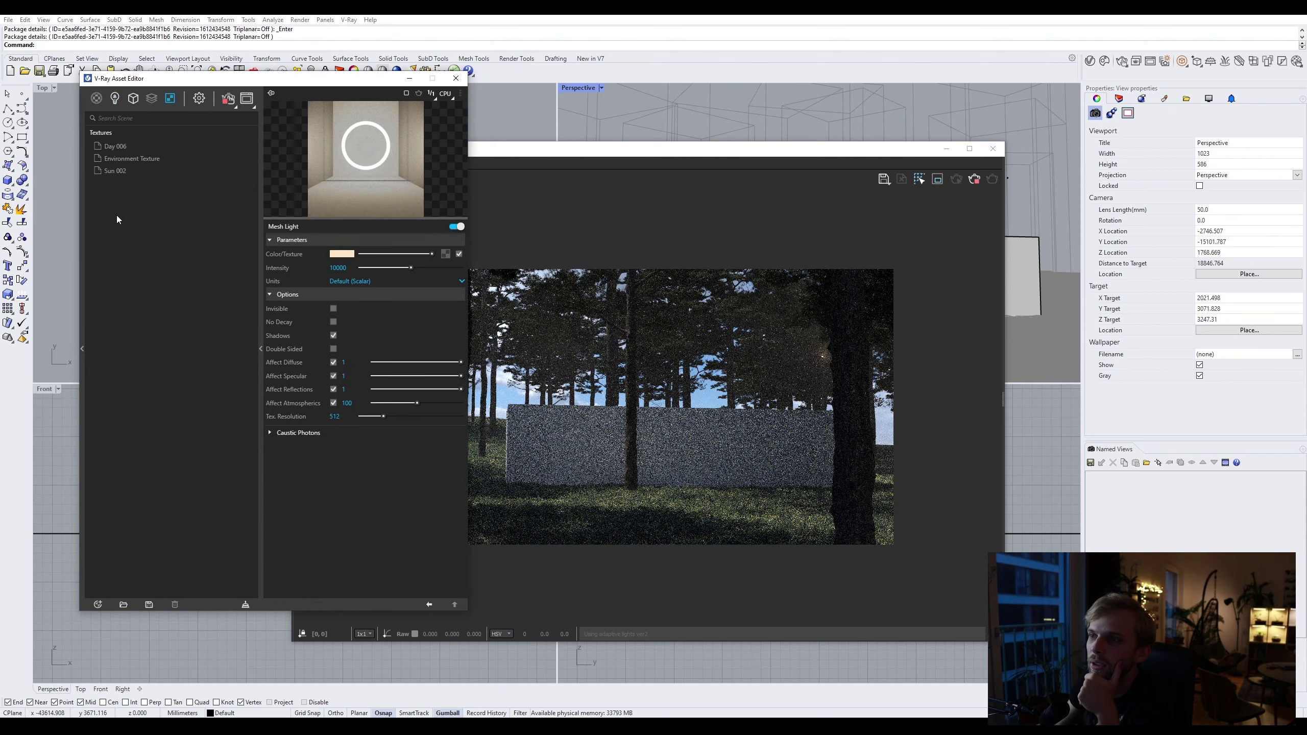
right_click(117, 172)
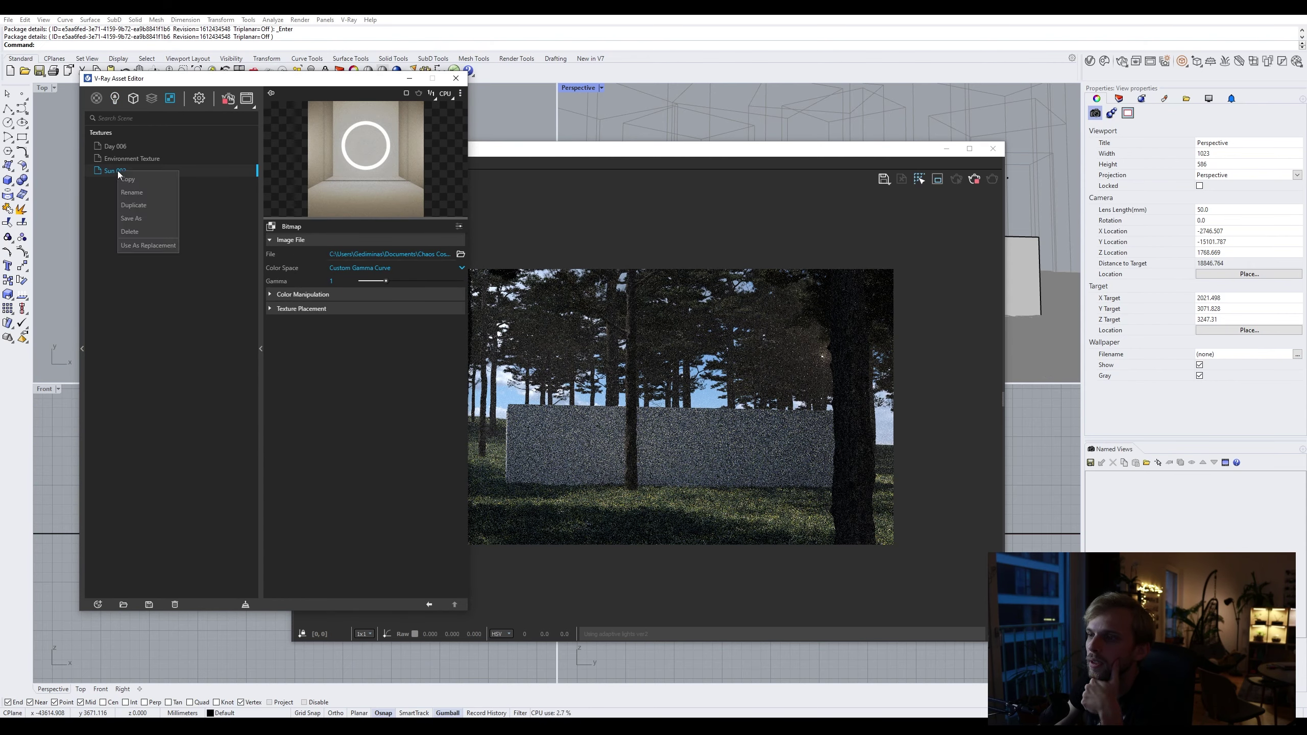
click(143, 180)
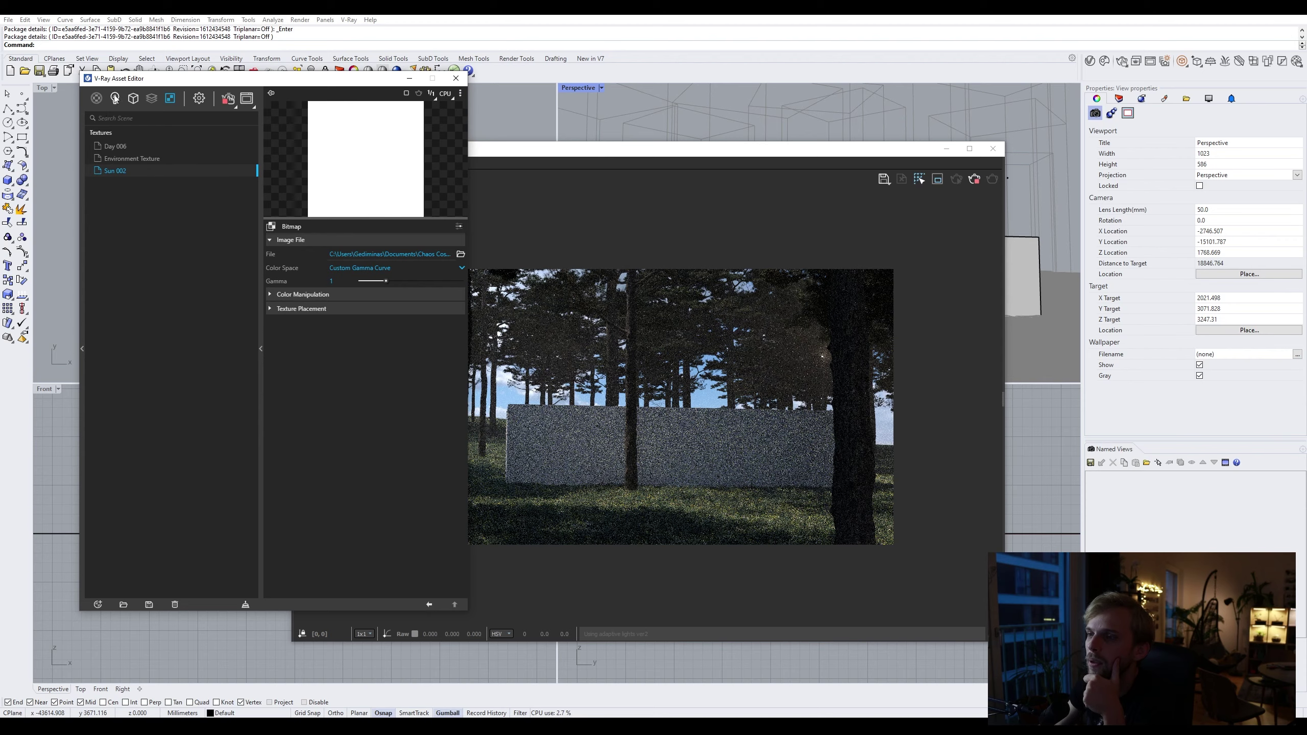
click(115, 98)
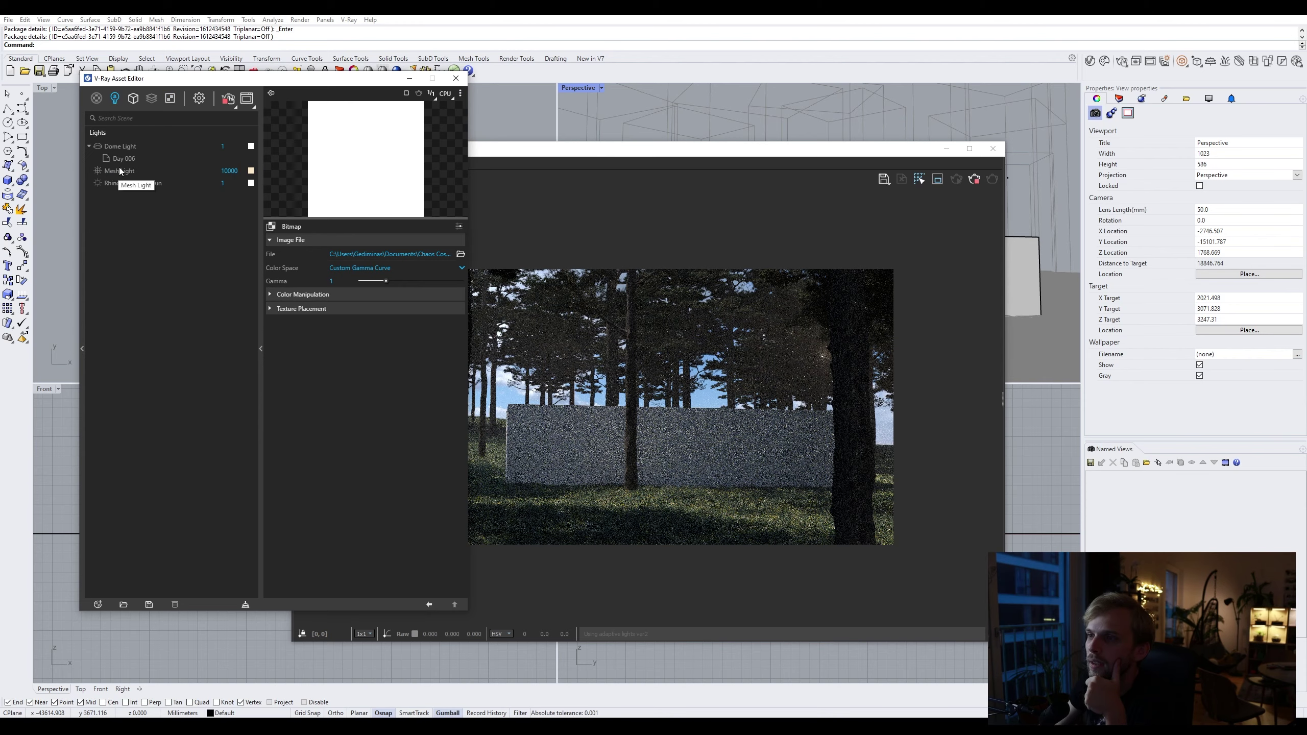
click(117, 146)
click(120, 156)
click(123, 146)
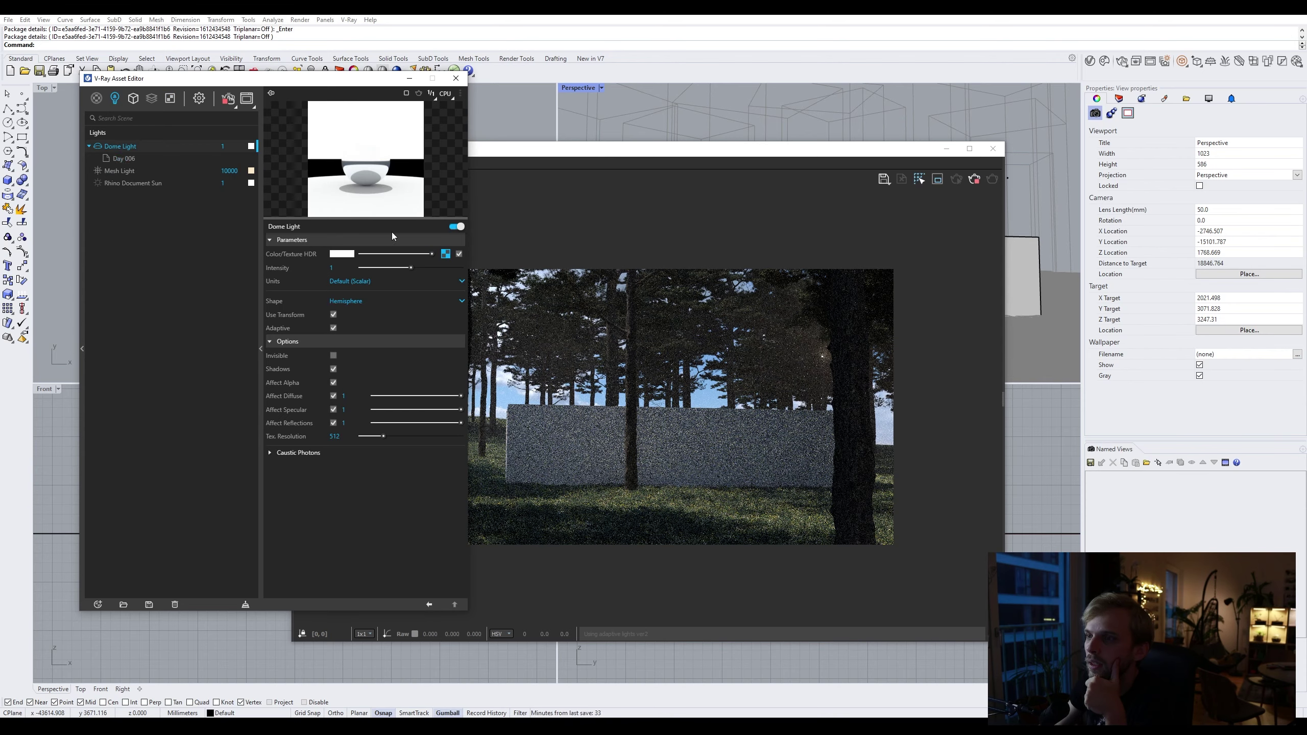
right_click(446, 253)
click(428, 265)
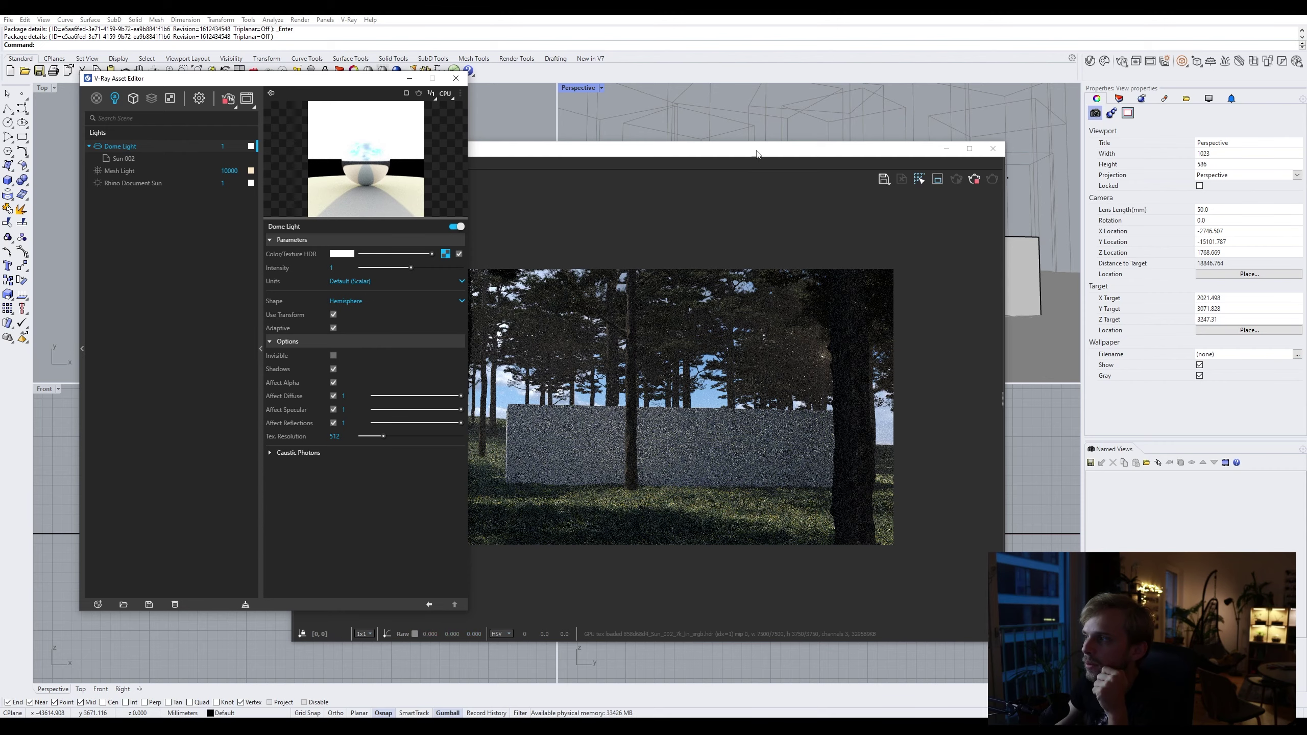
Step: Set the Dome Light's Caustic Subdivs to 1000, then minimize the Asset Editor
drag(756, 152, 852, 105)
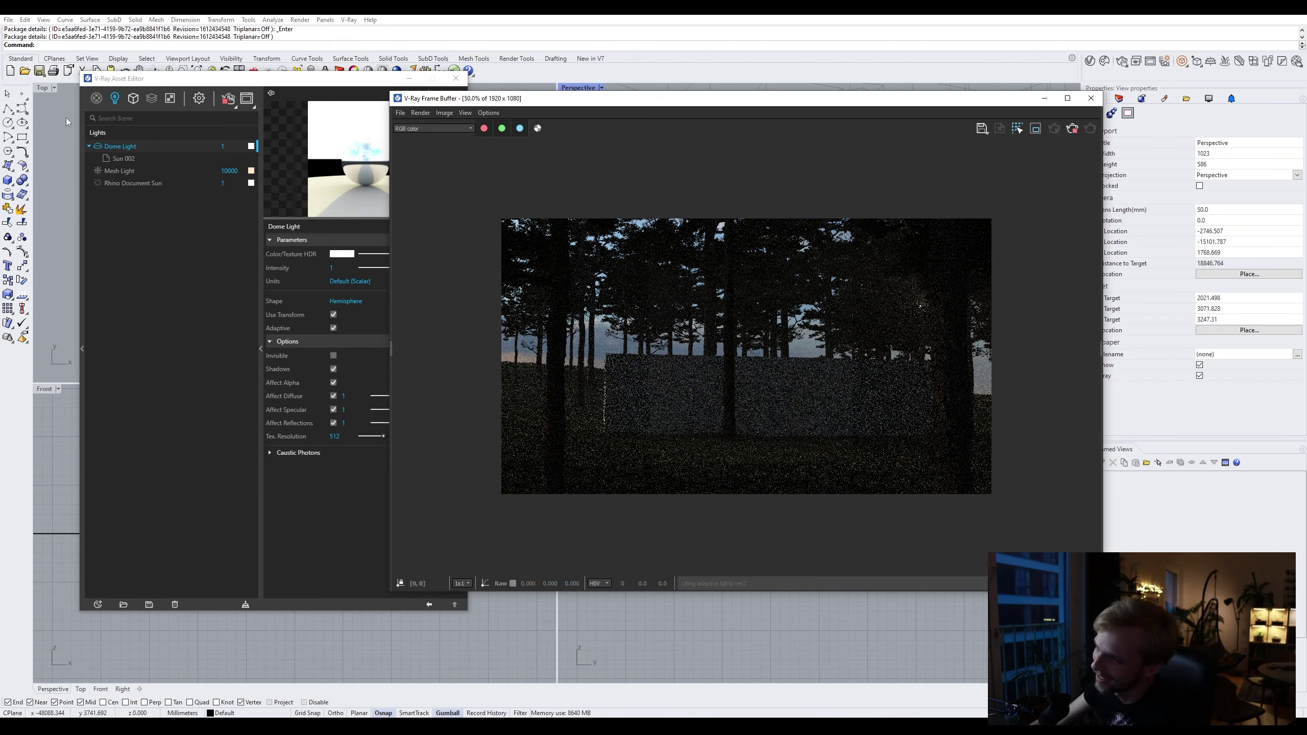
click(157, 86)
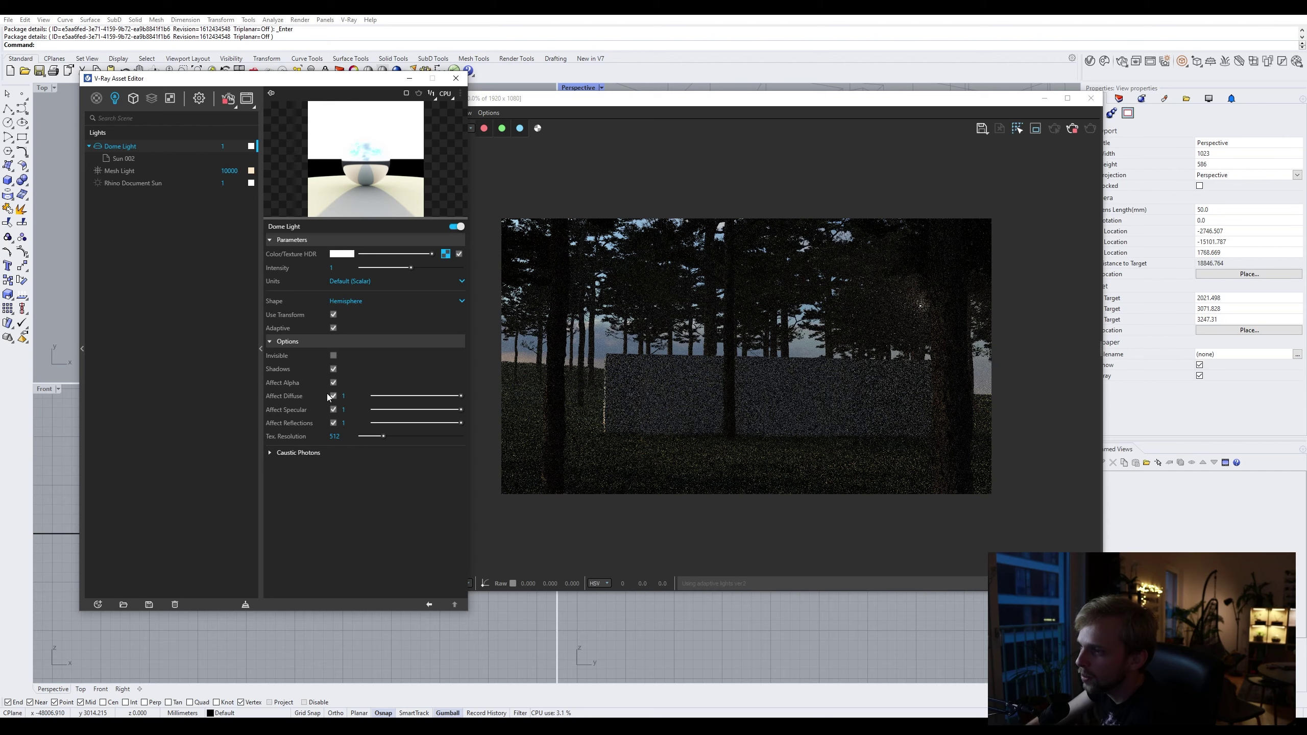
click(290, 454)
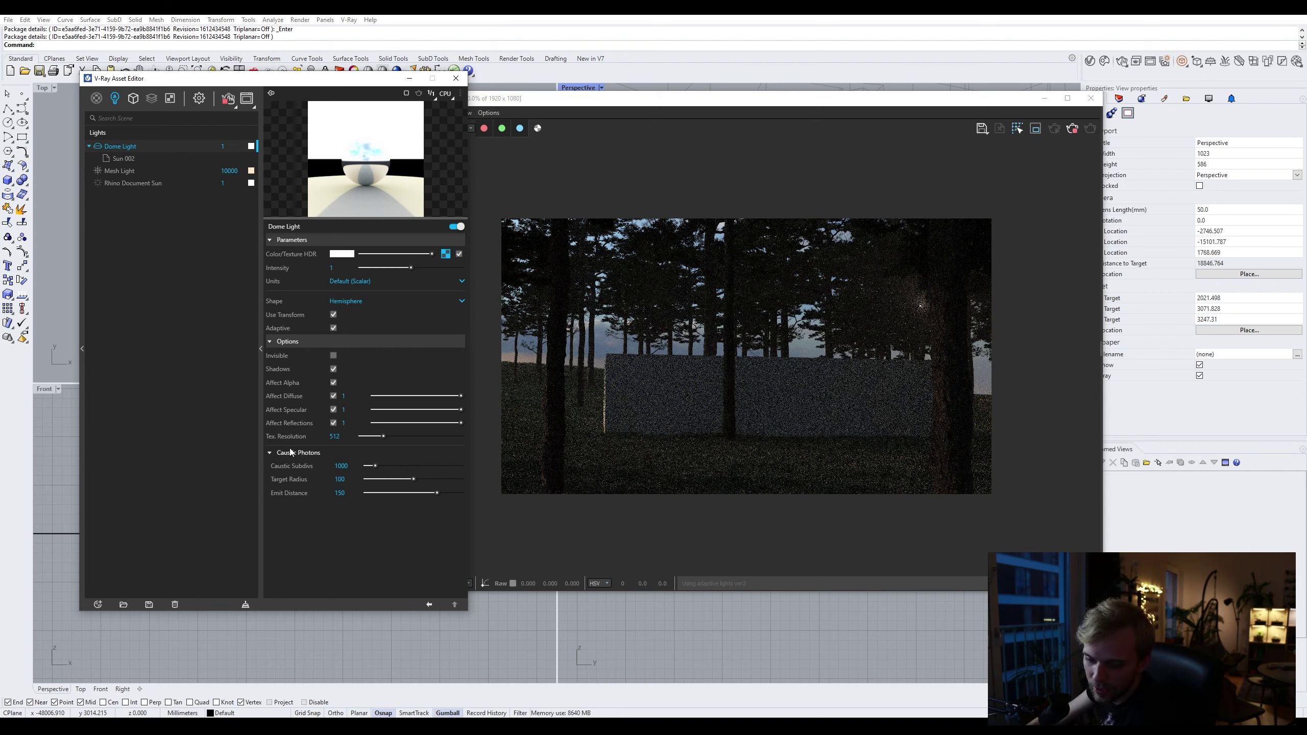
click(344, 478)
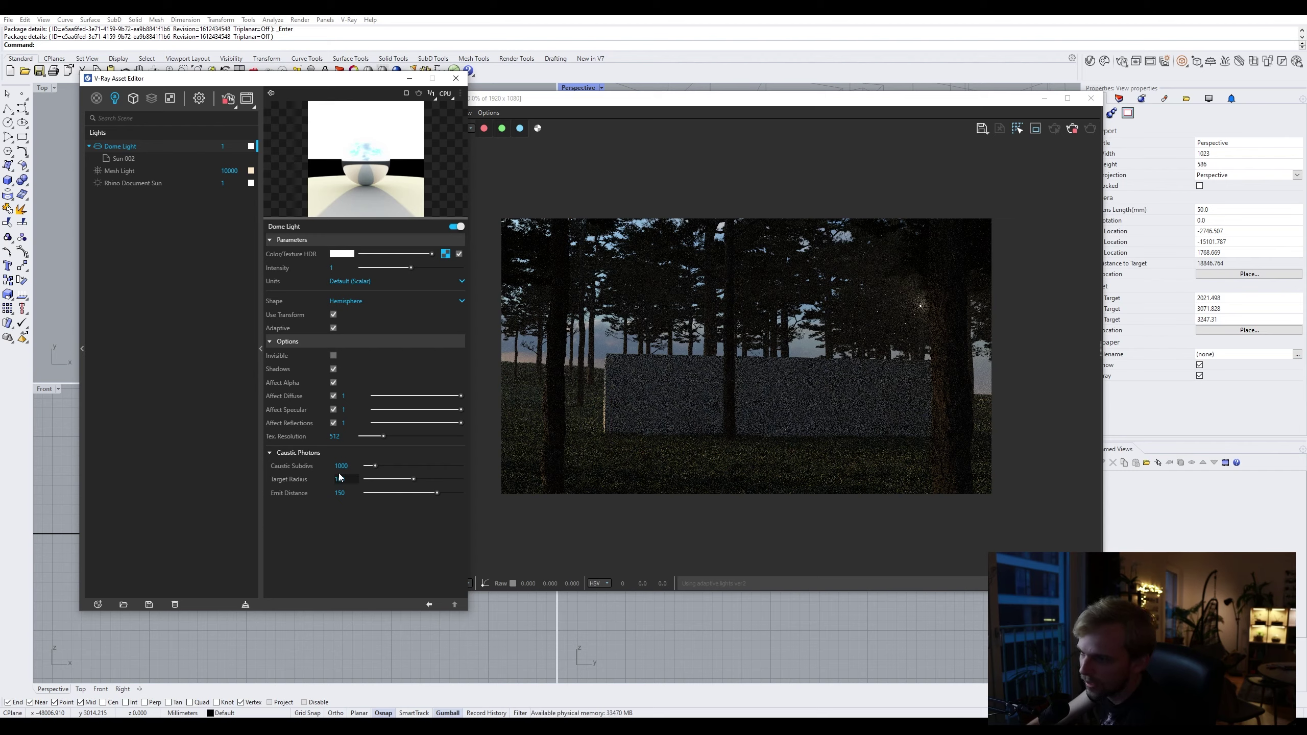
click(341, 465)
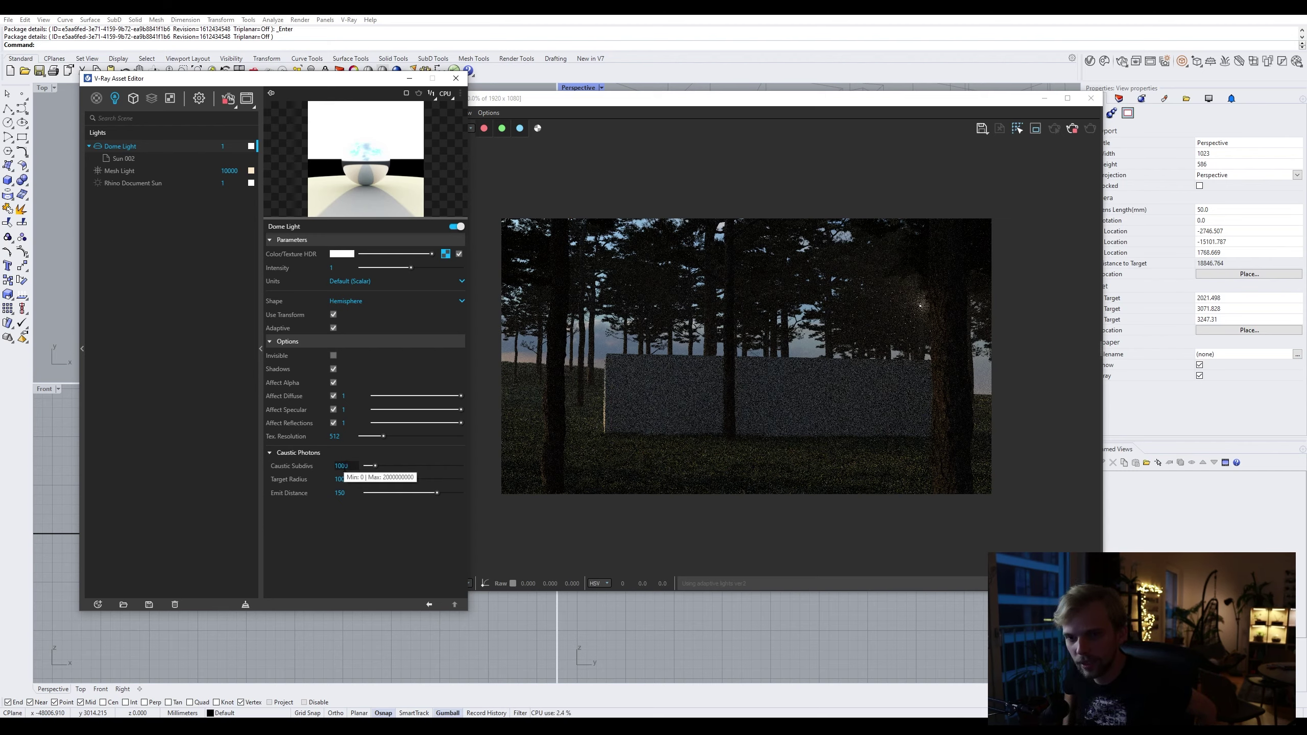
key(Return)
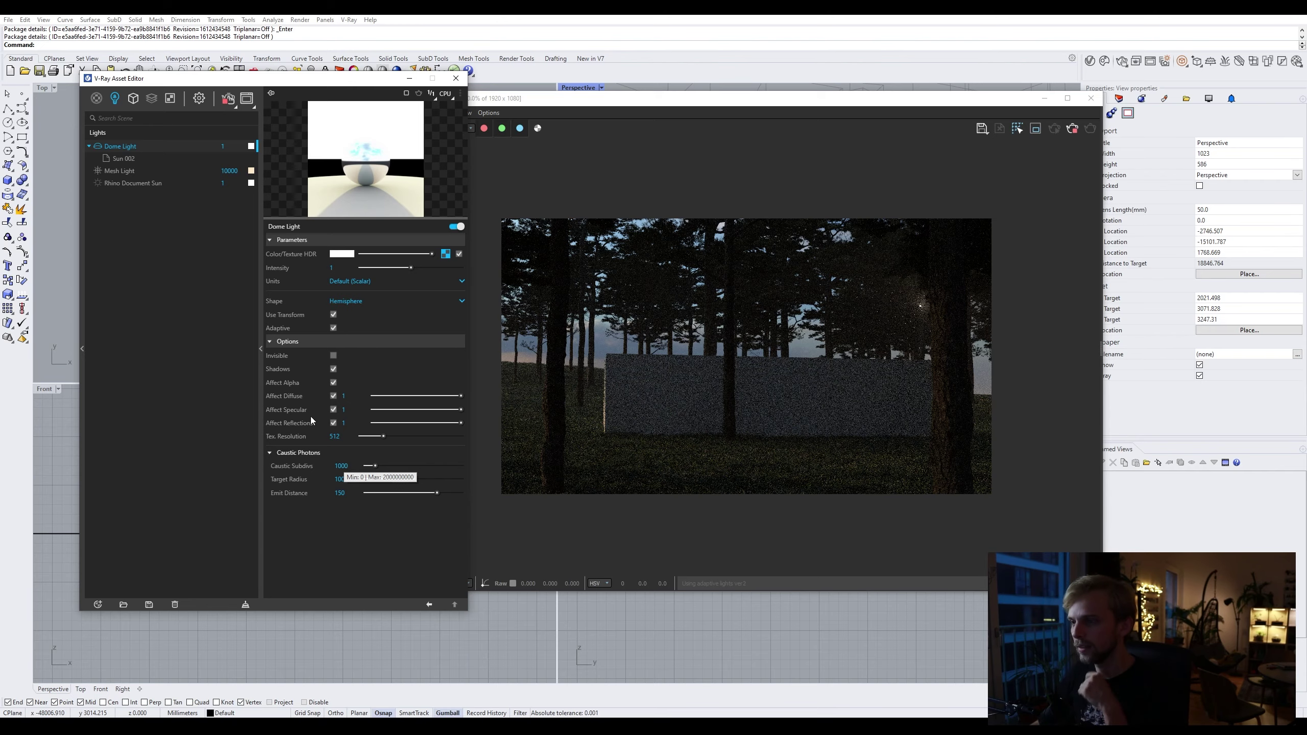
click(114, 169)
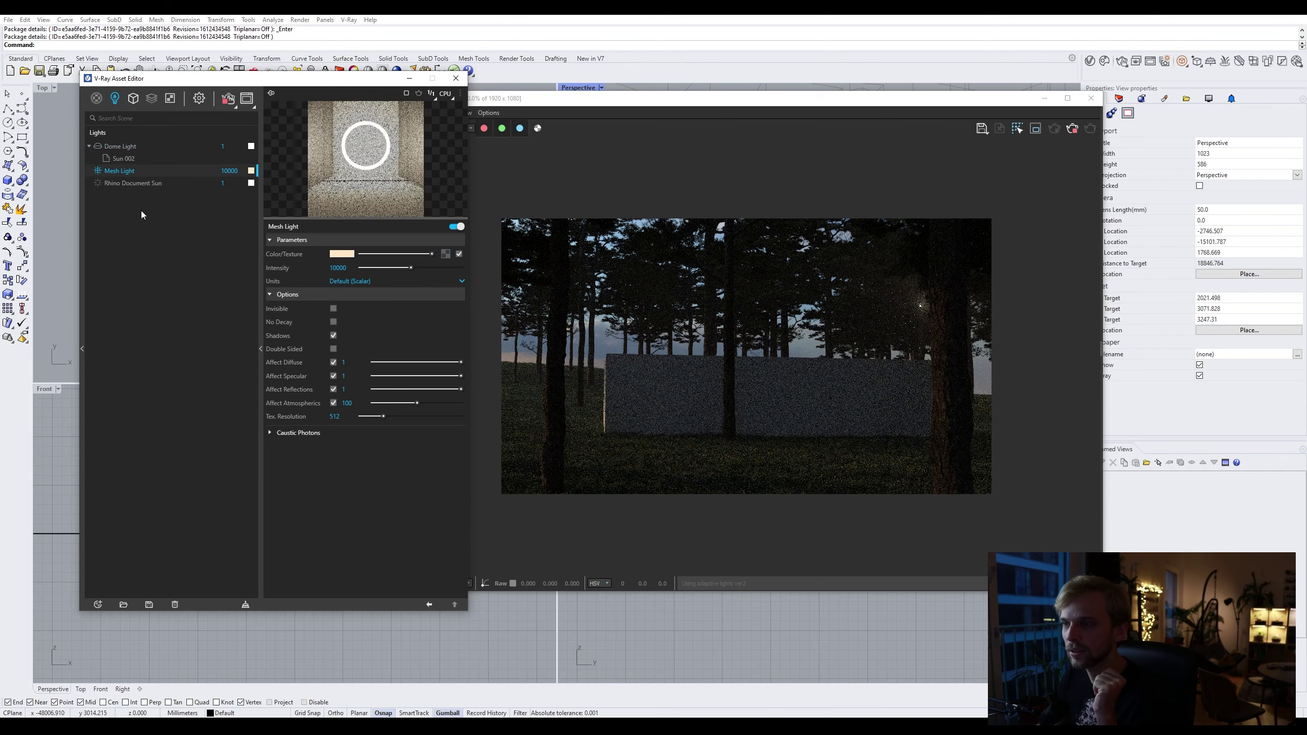
click(410, 78)
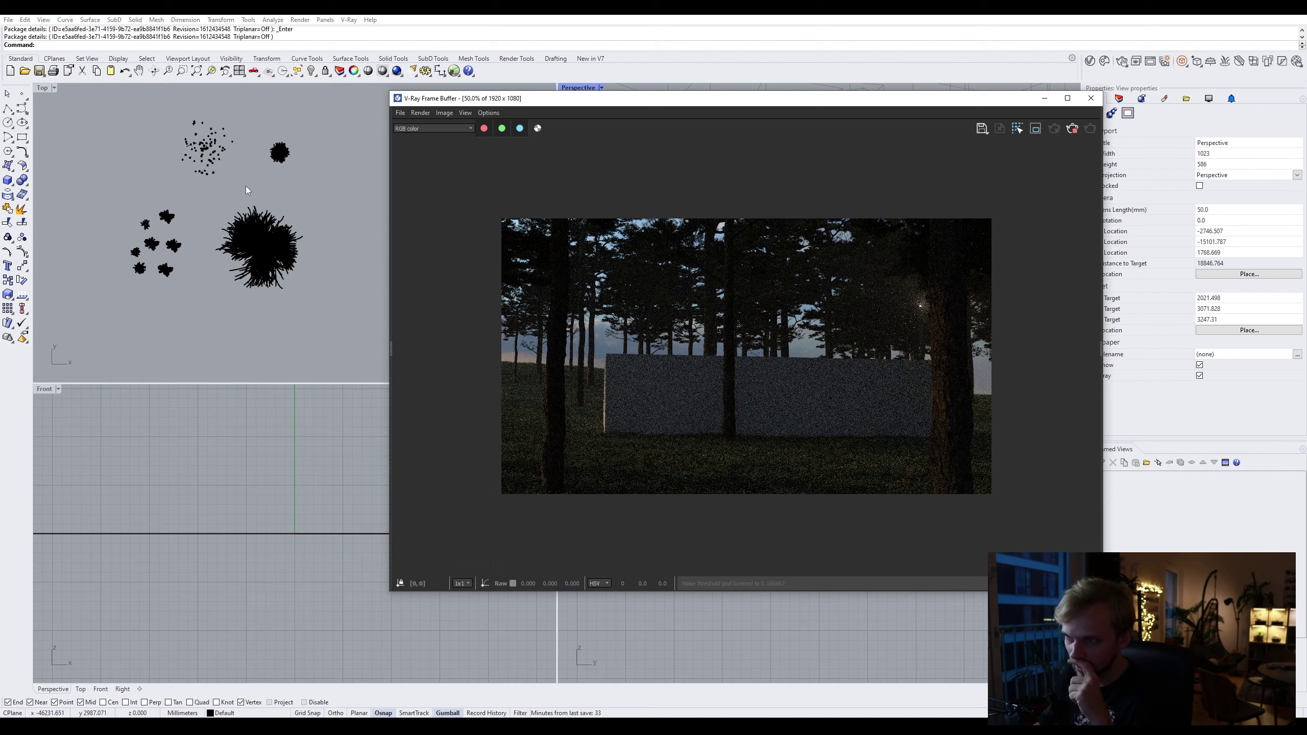
Step: Frame the large tree in the Top view and place a V-Ray Directional Light by its end and start points
scroll(263, 178, down, 10)
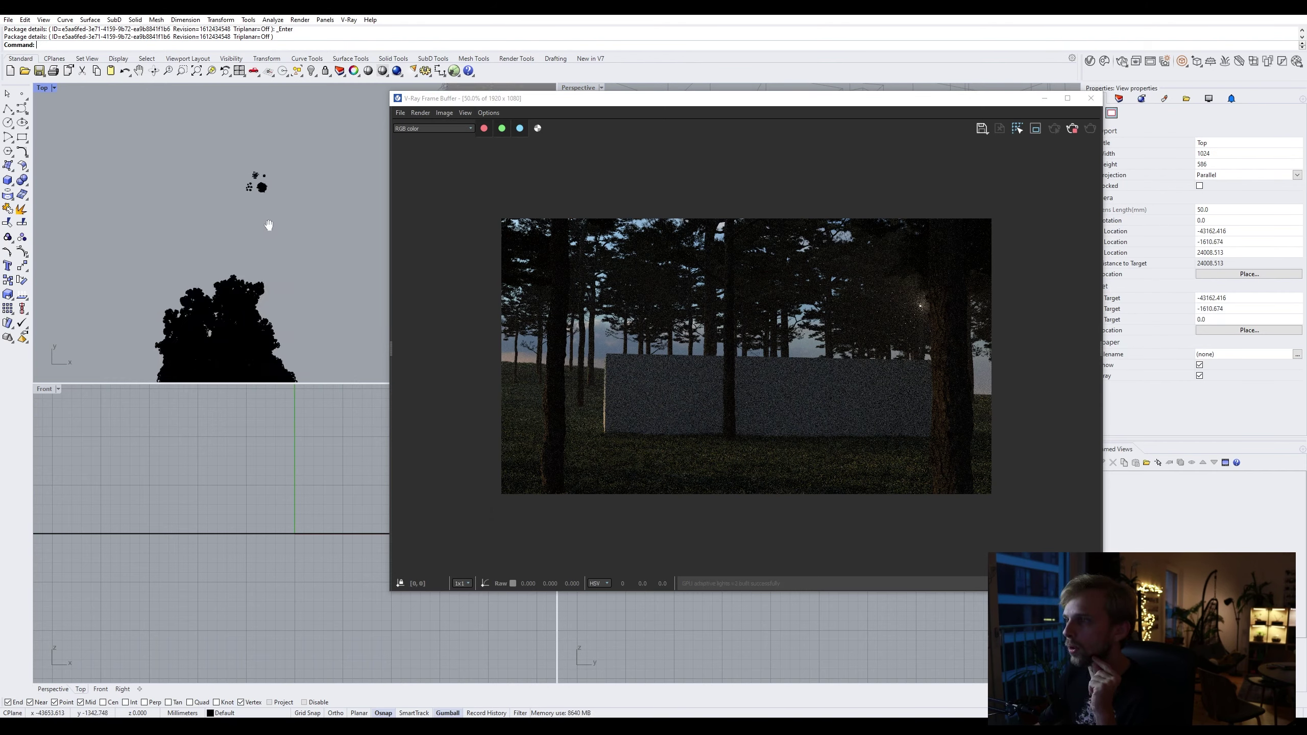
right_drag(268, 226, 156, 197)
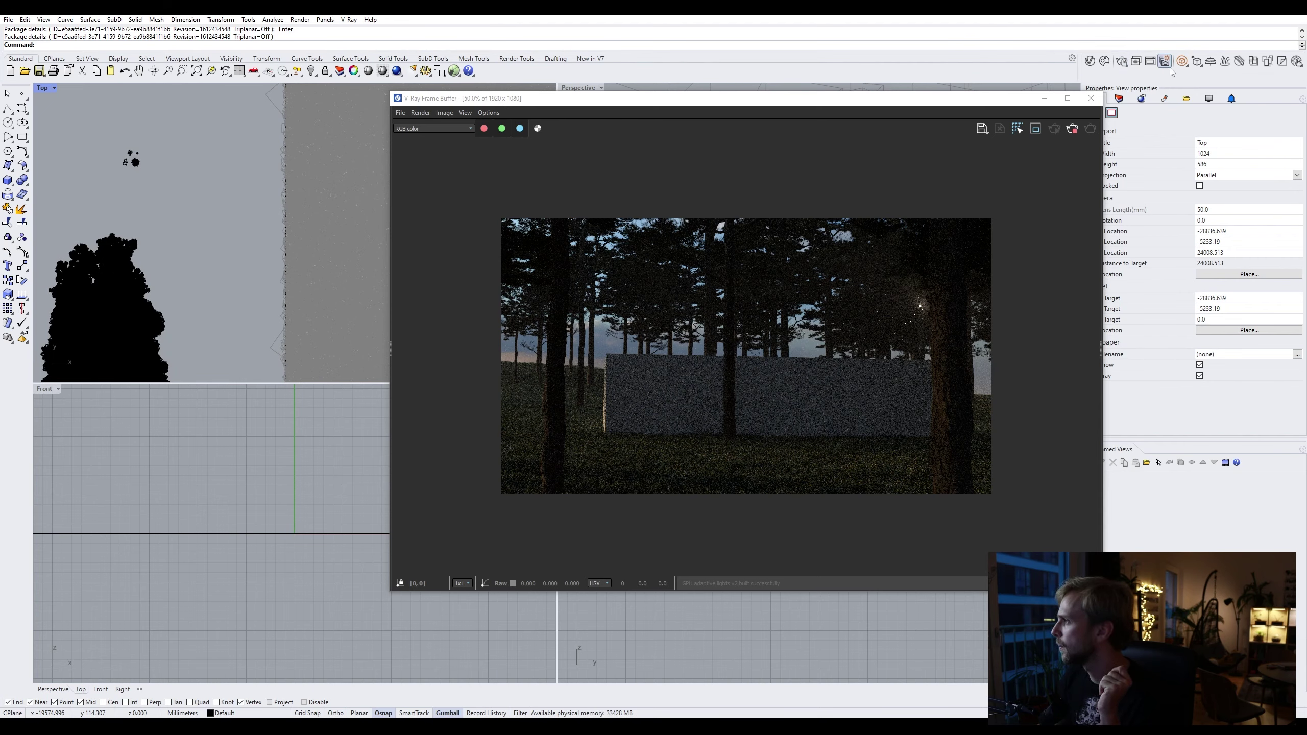
click(1186, 67)
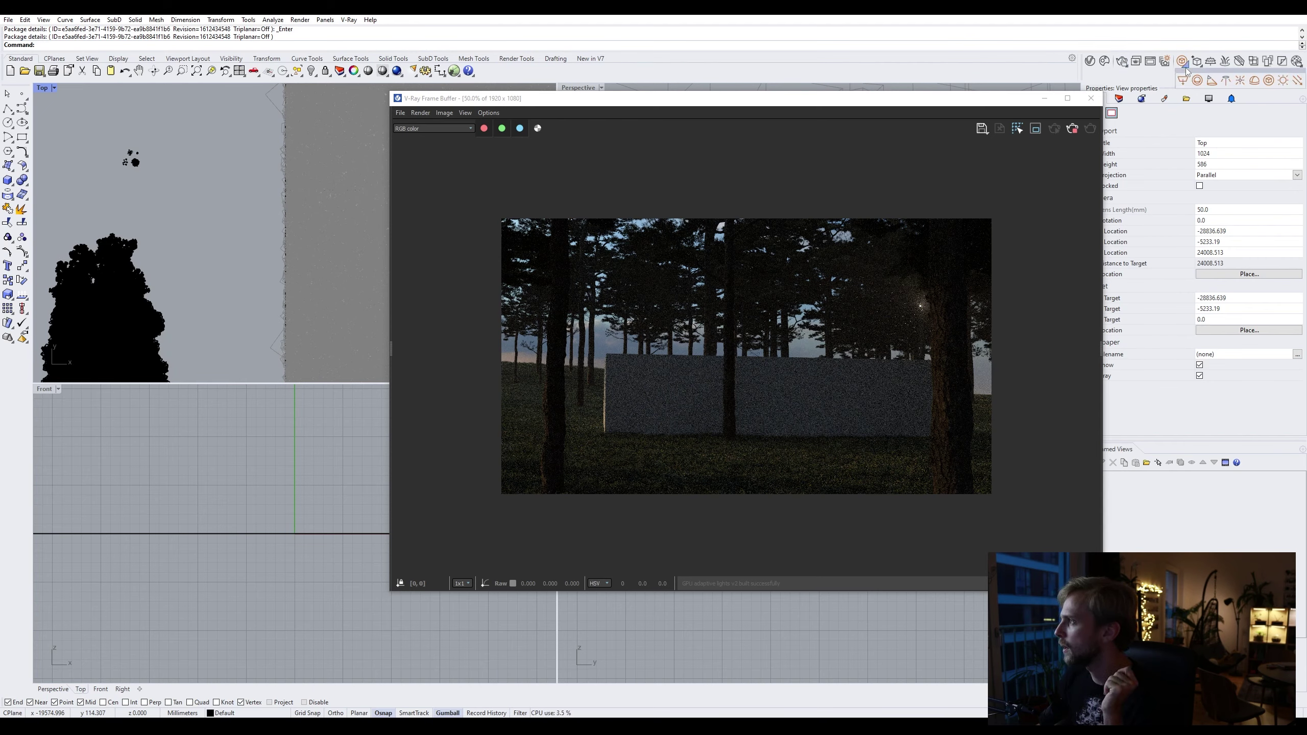
click(1297, 81)
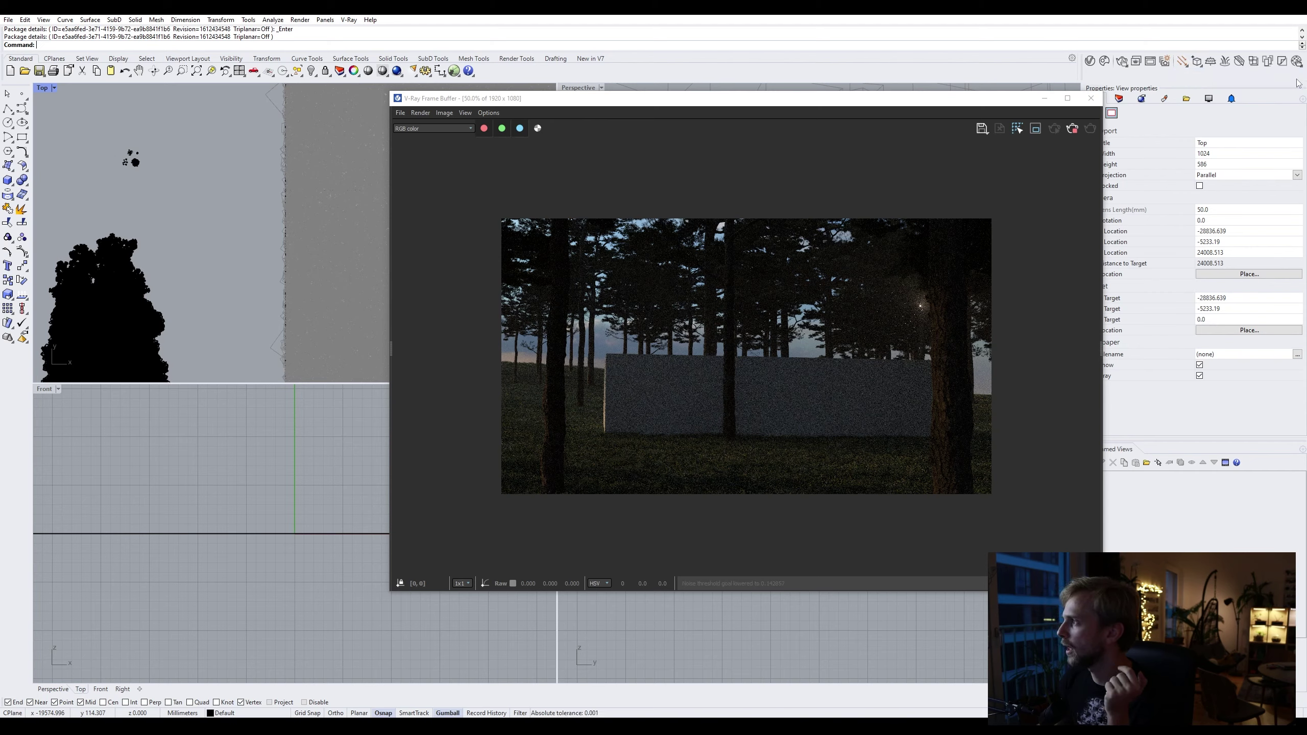
click(237, 290)
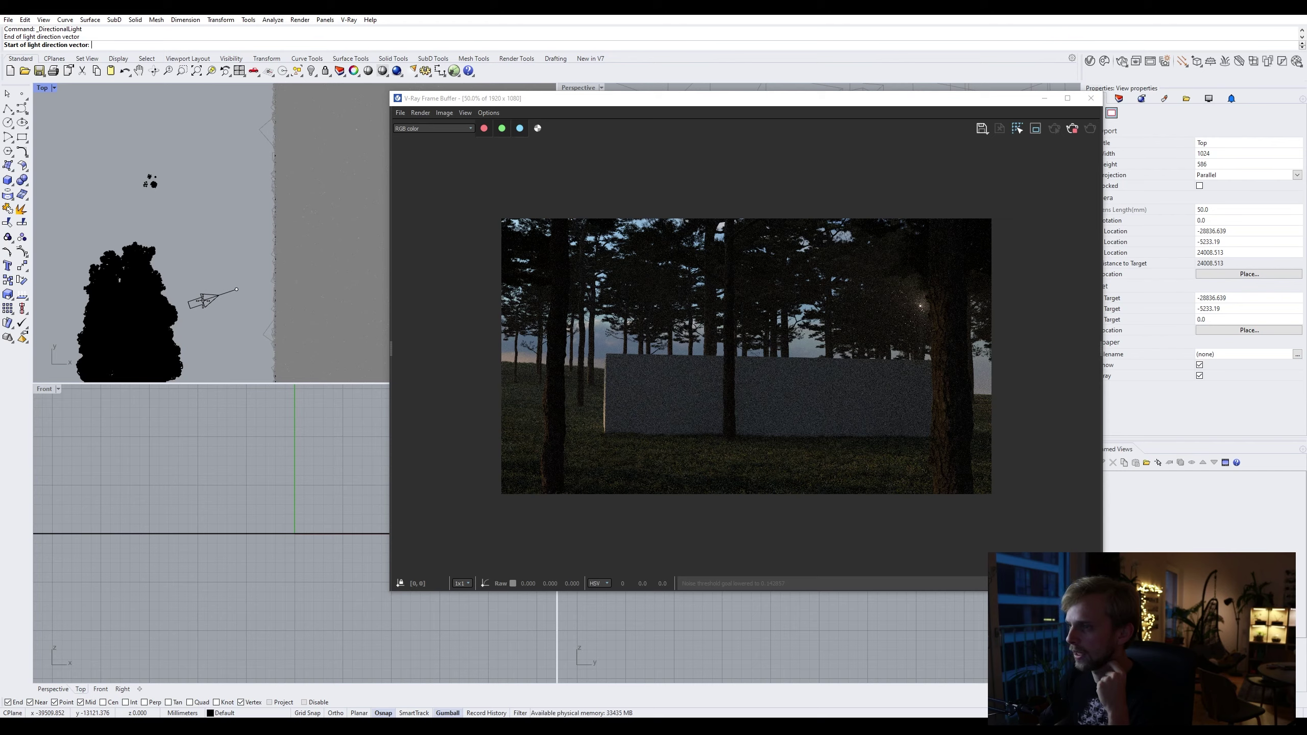
click(199, 301)
Step: Finish the directional light, zoom extents with ZS, and nudge the light upward in the Front view
key(Escape)
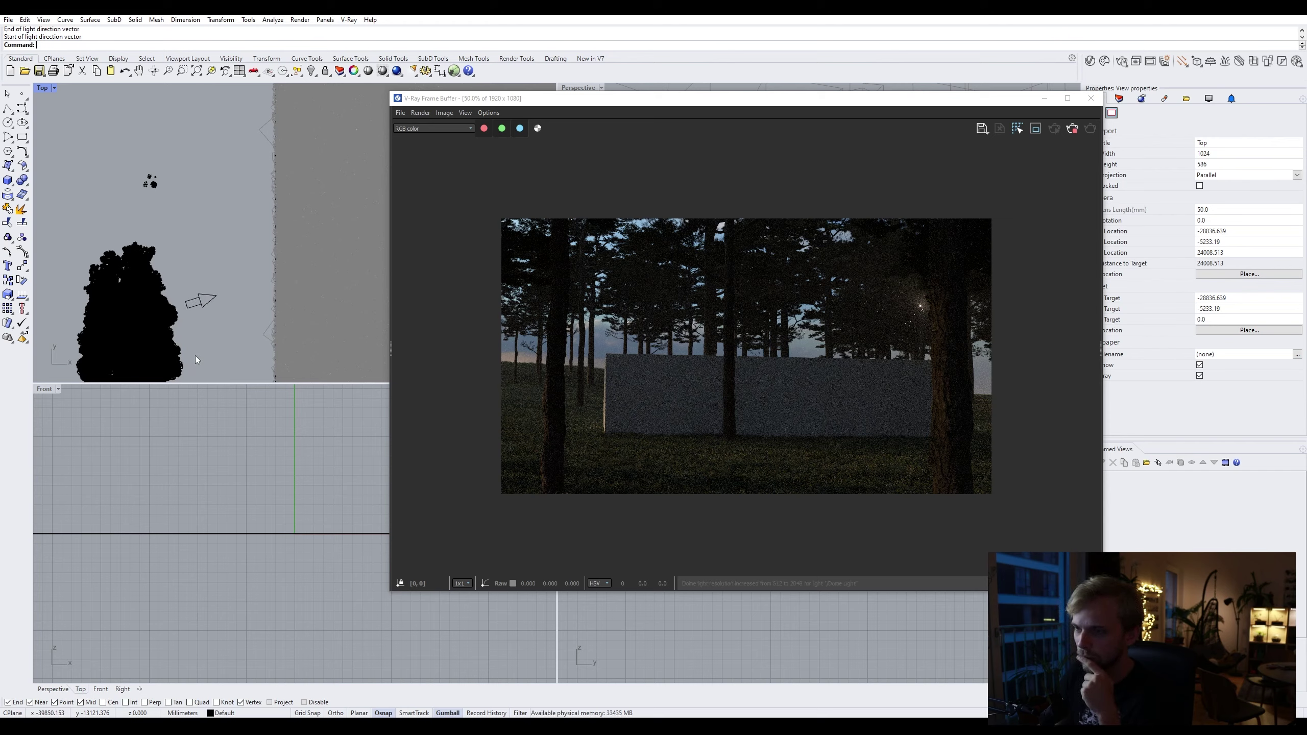
click(207, 299)
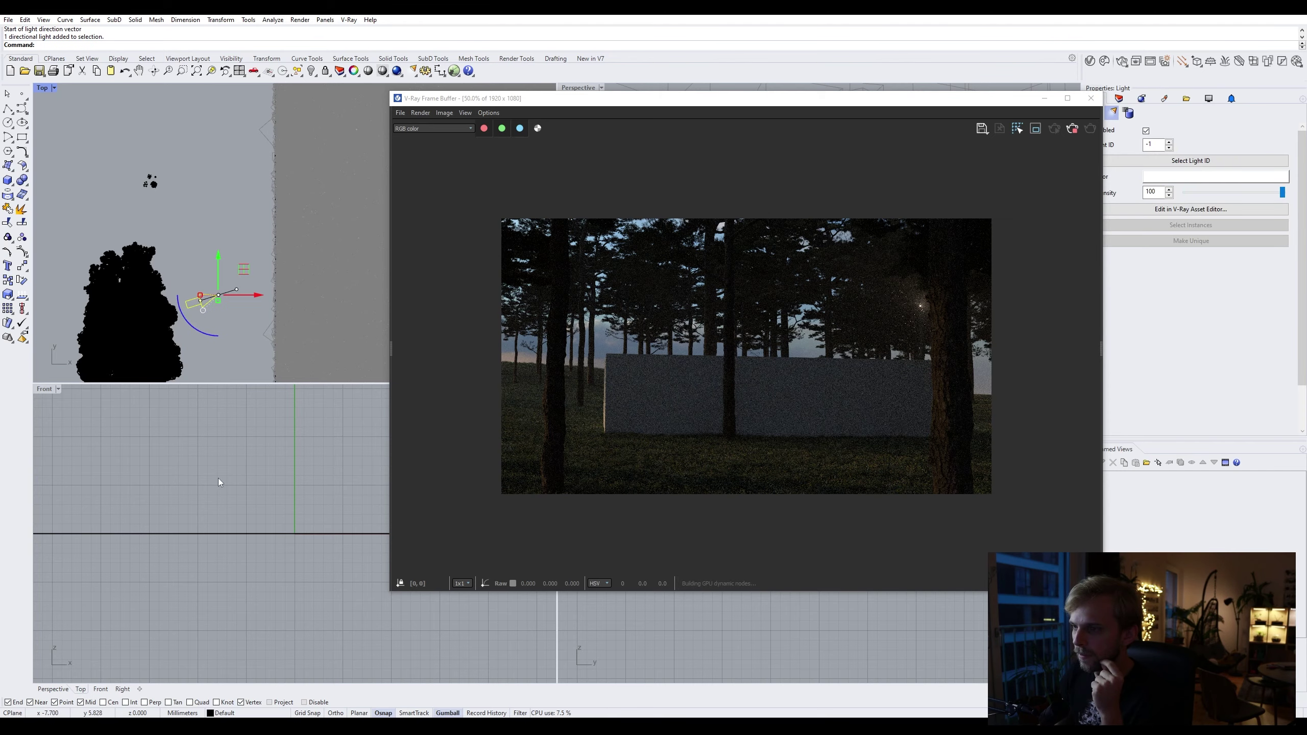
scroll(194, 490, down, 3)
scroll(194, 490, down, 5)
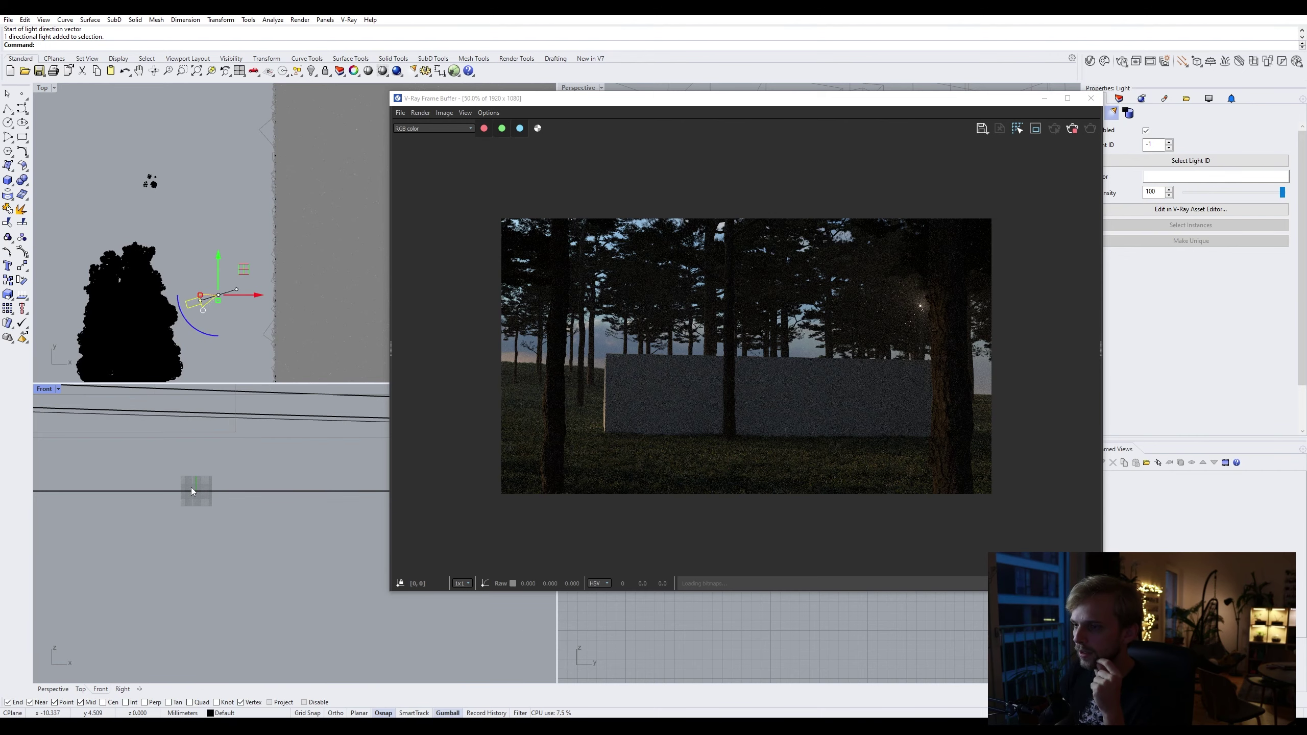
scroll(192, 488, down, 4)
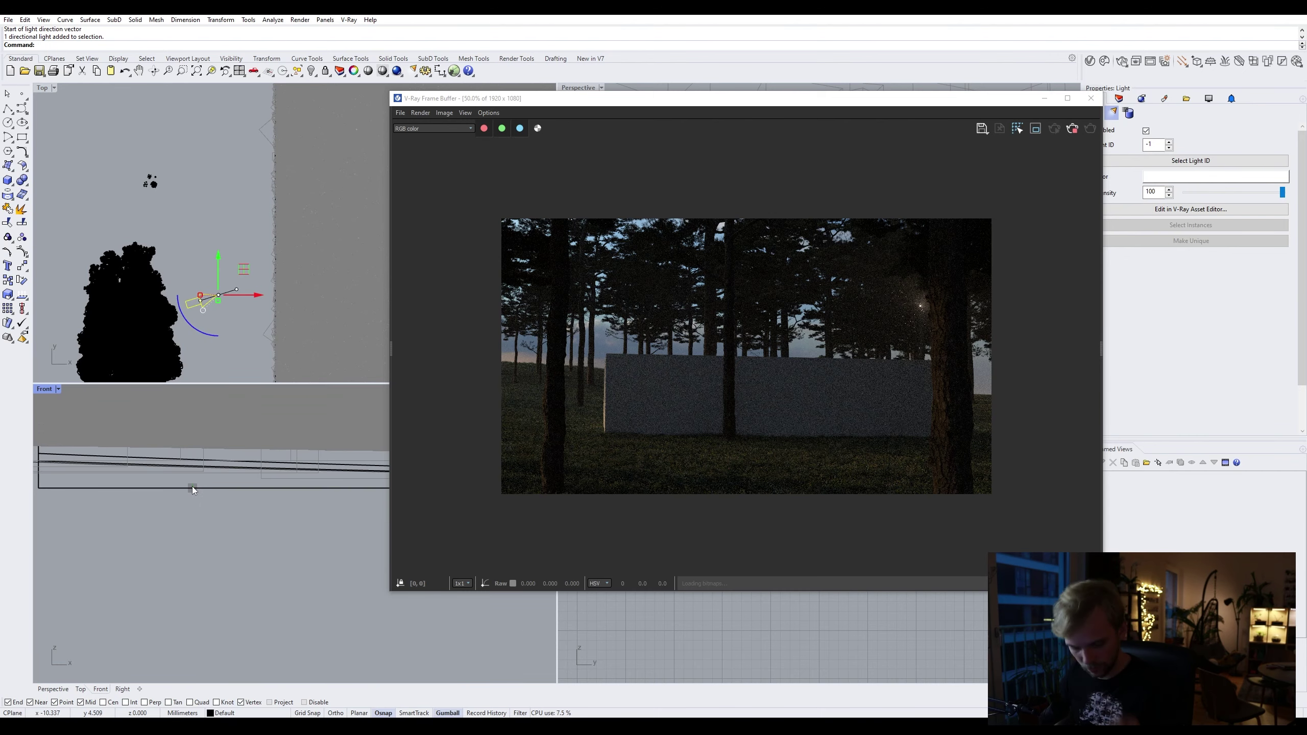
text(ZS)
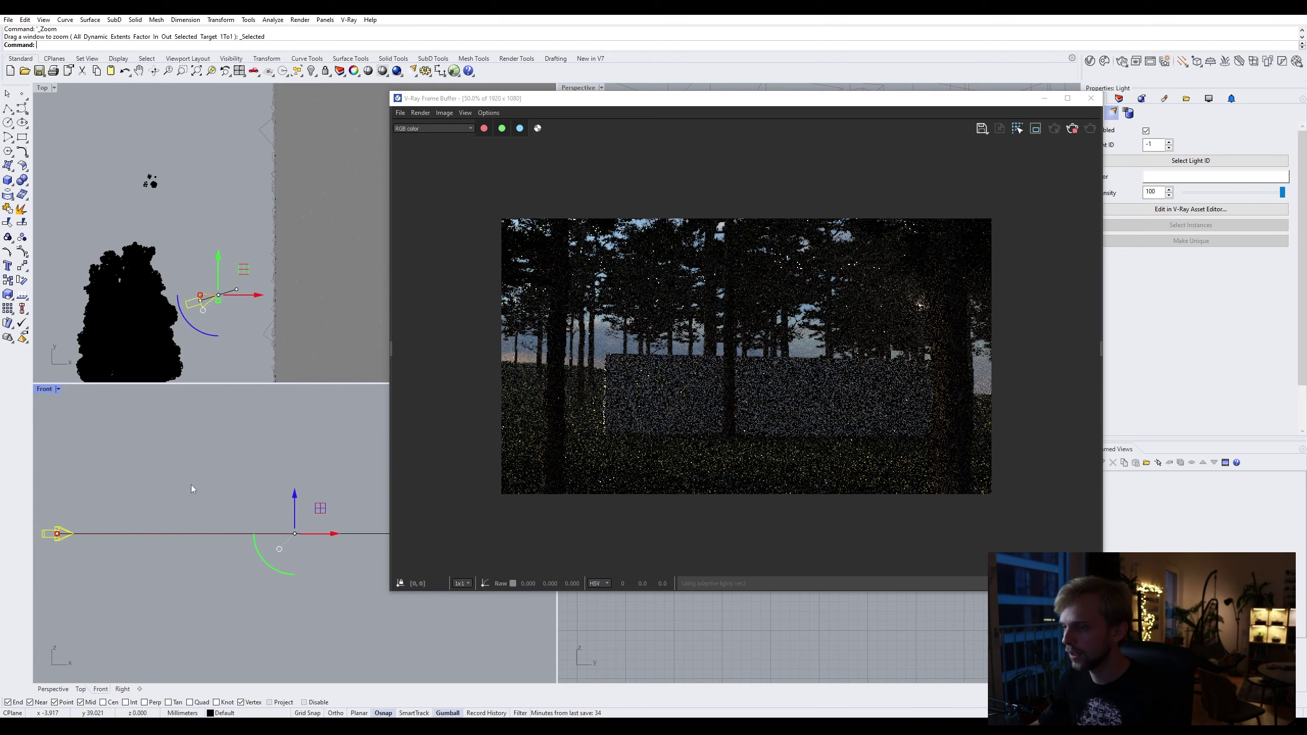
scroll(191, 484, down, 5)
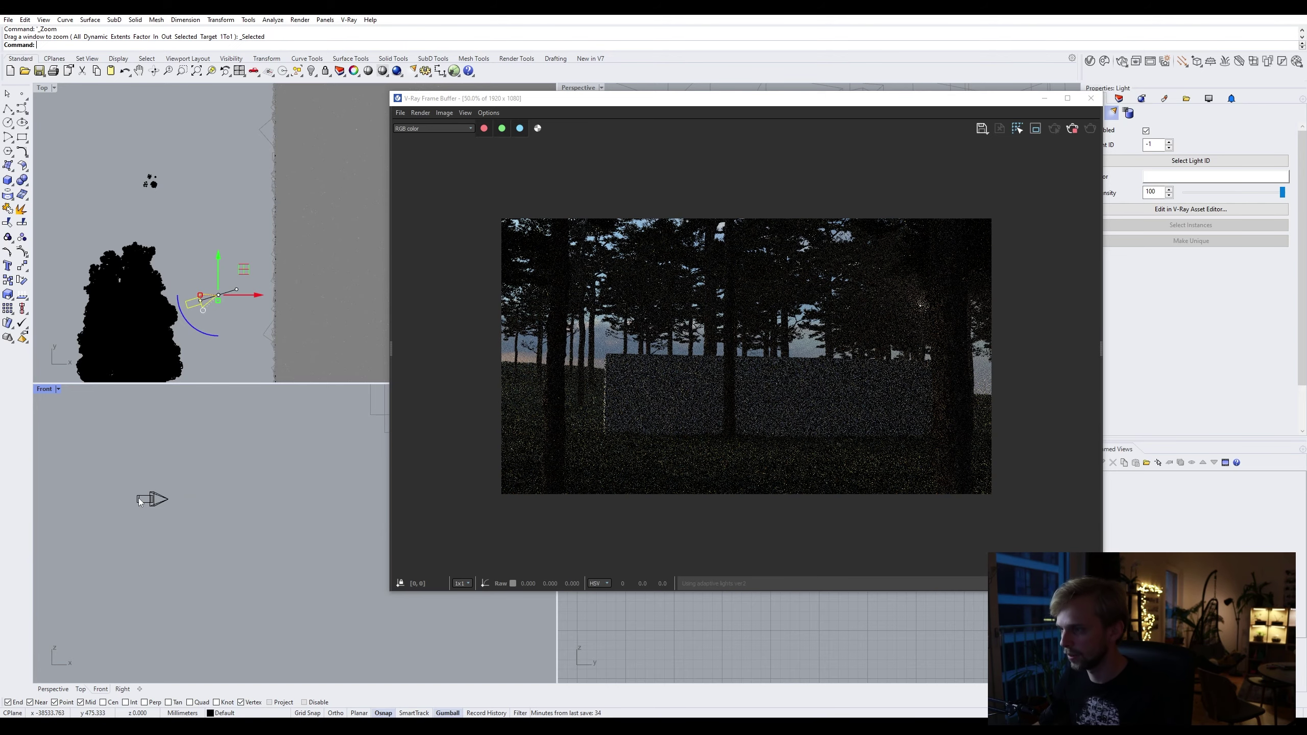
click(140, 502)
click(222, 474)
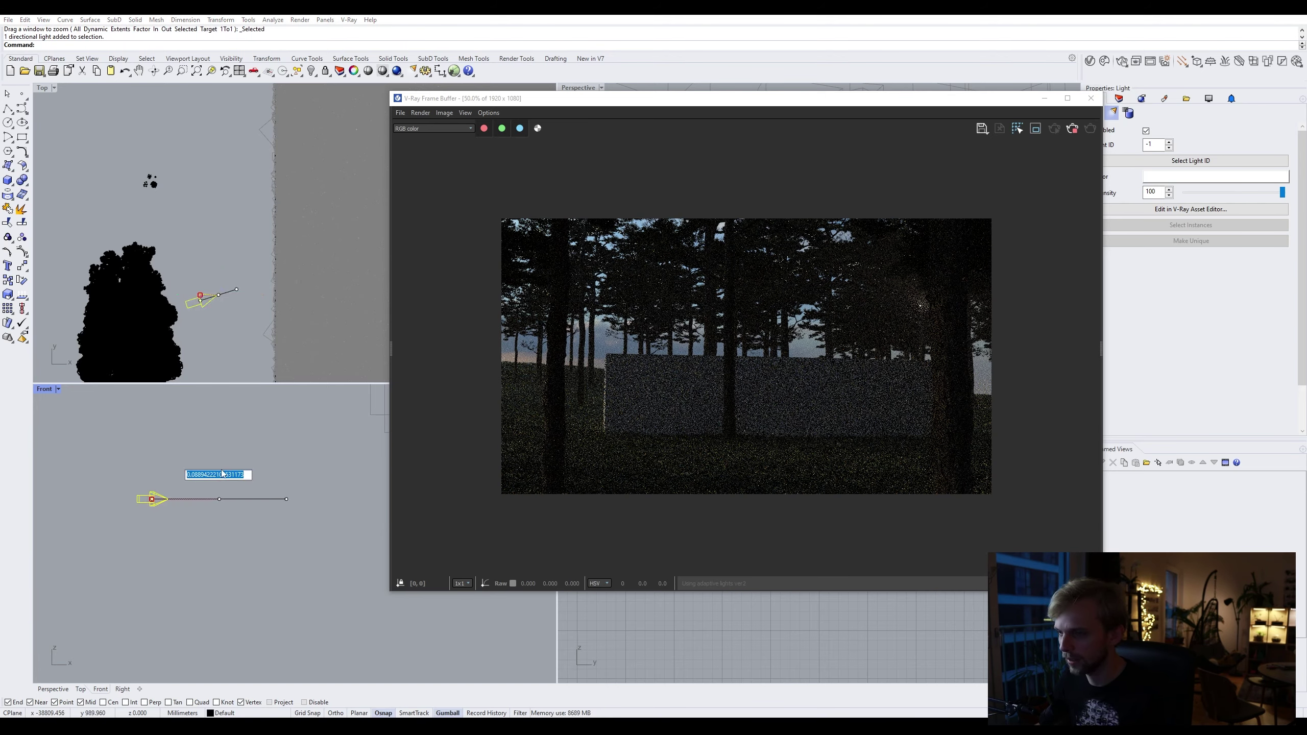
key(Escape)
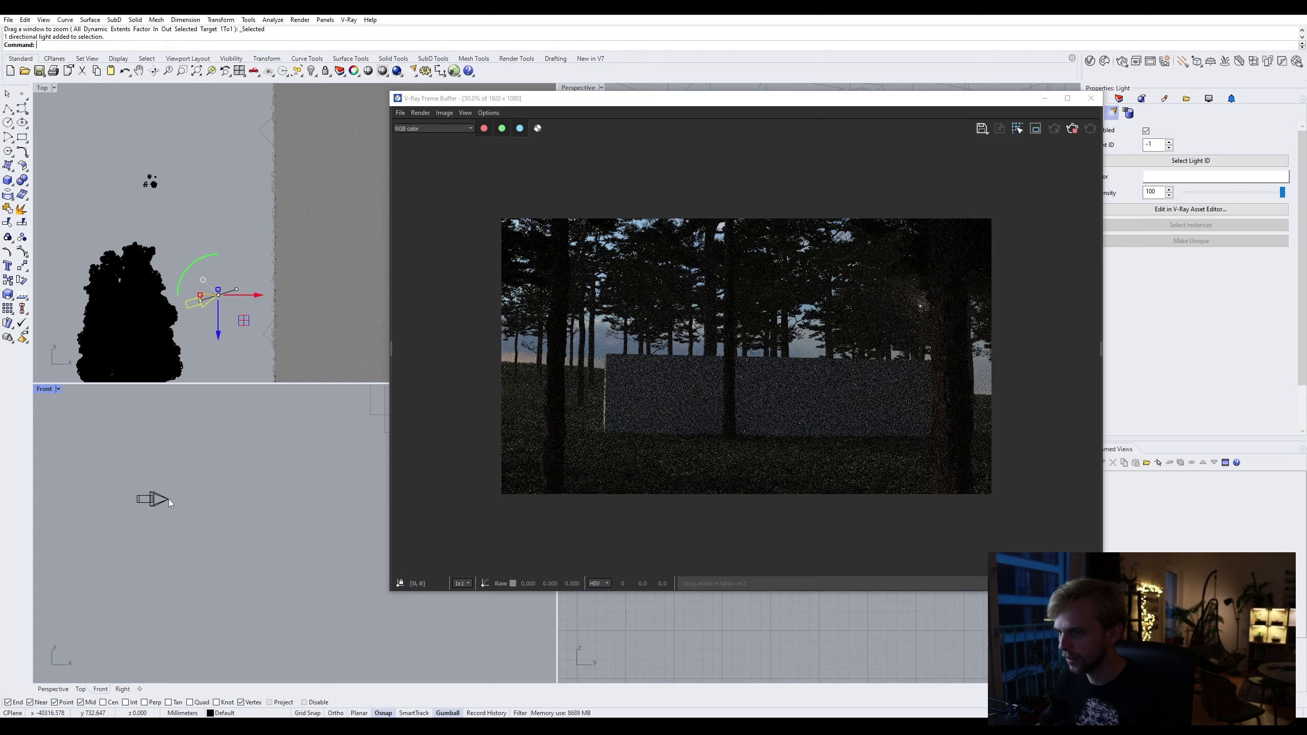
click(154, 499)
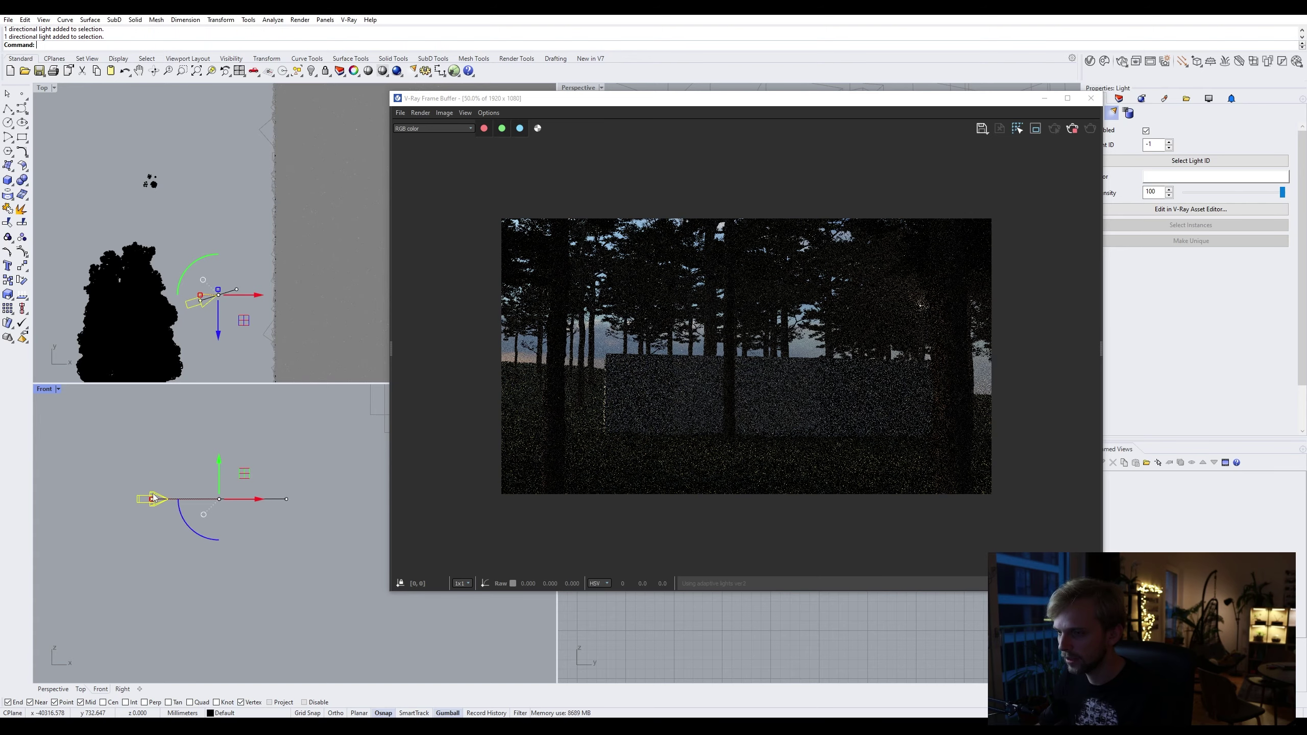
drag(219, 480, 282, 438)
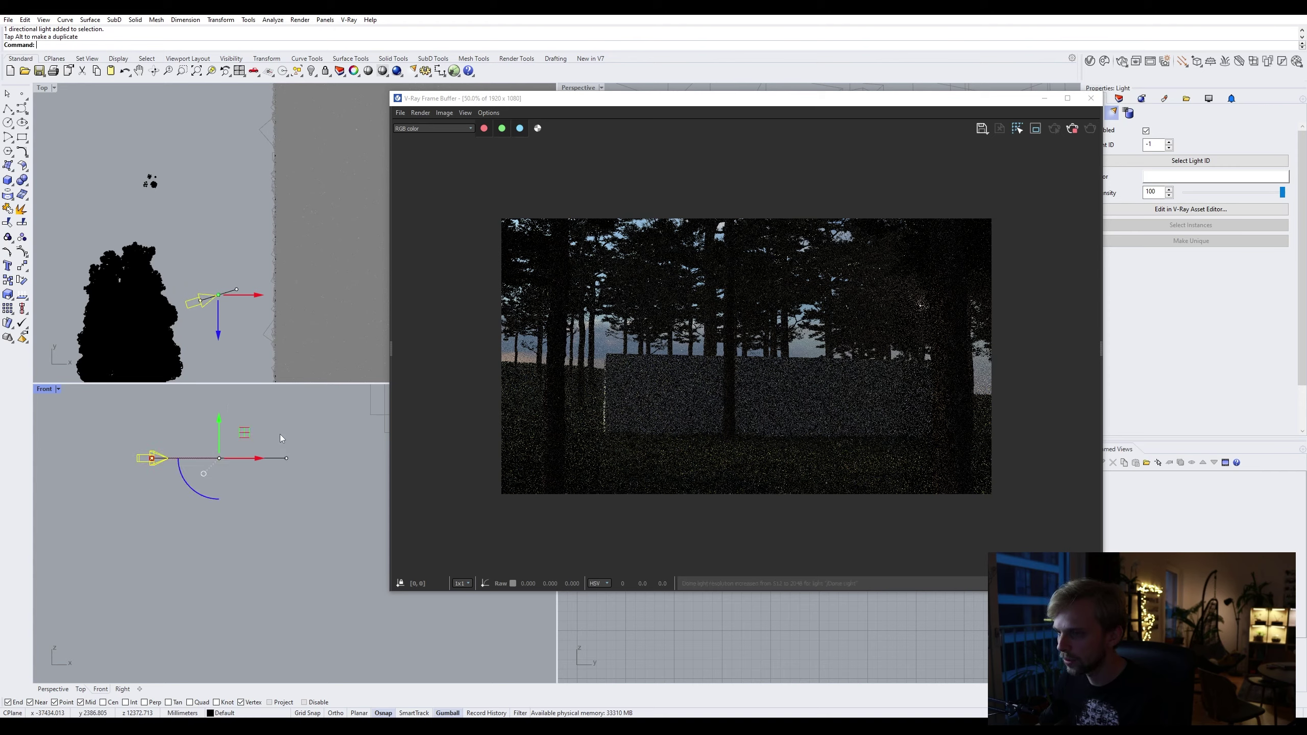
Step: Window-select the light's target point, drag it down so the beam angles steeply, and reselect the light
click(149, 466)
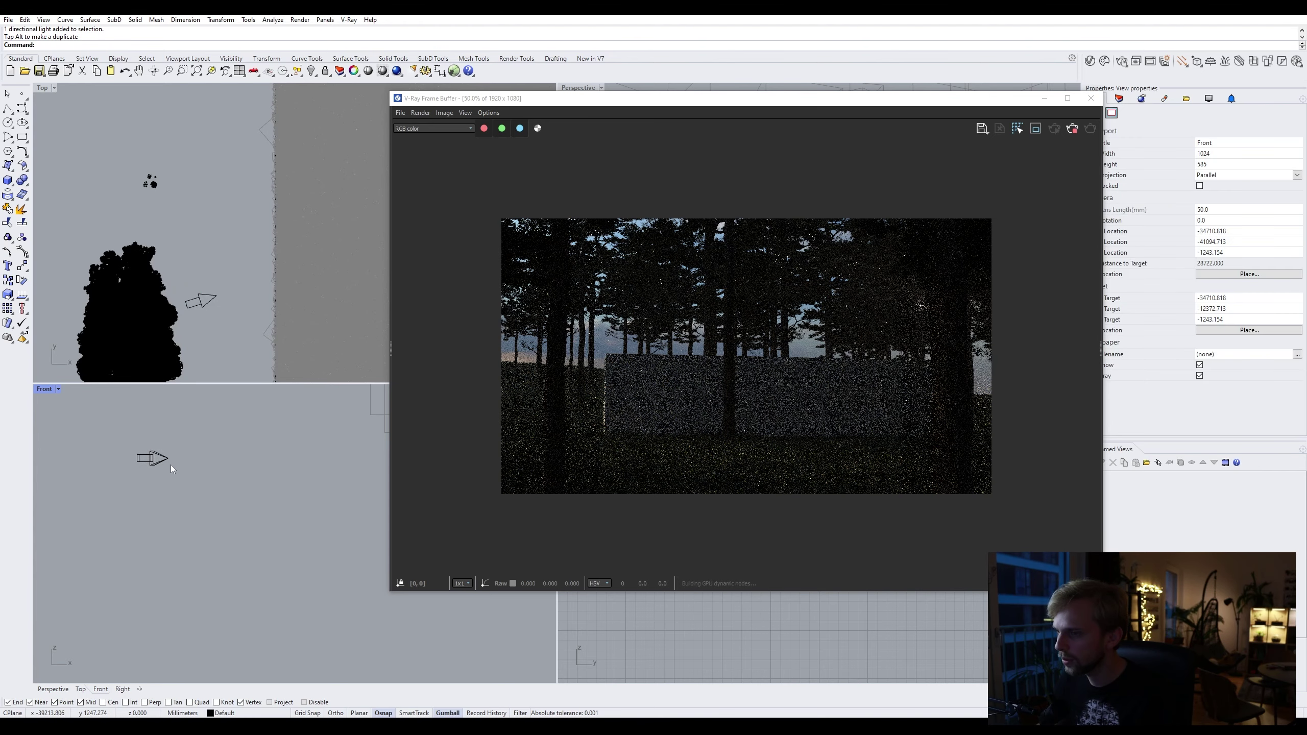
click(154, 462)
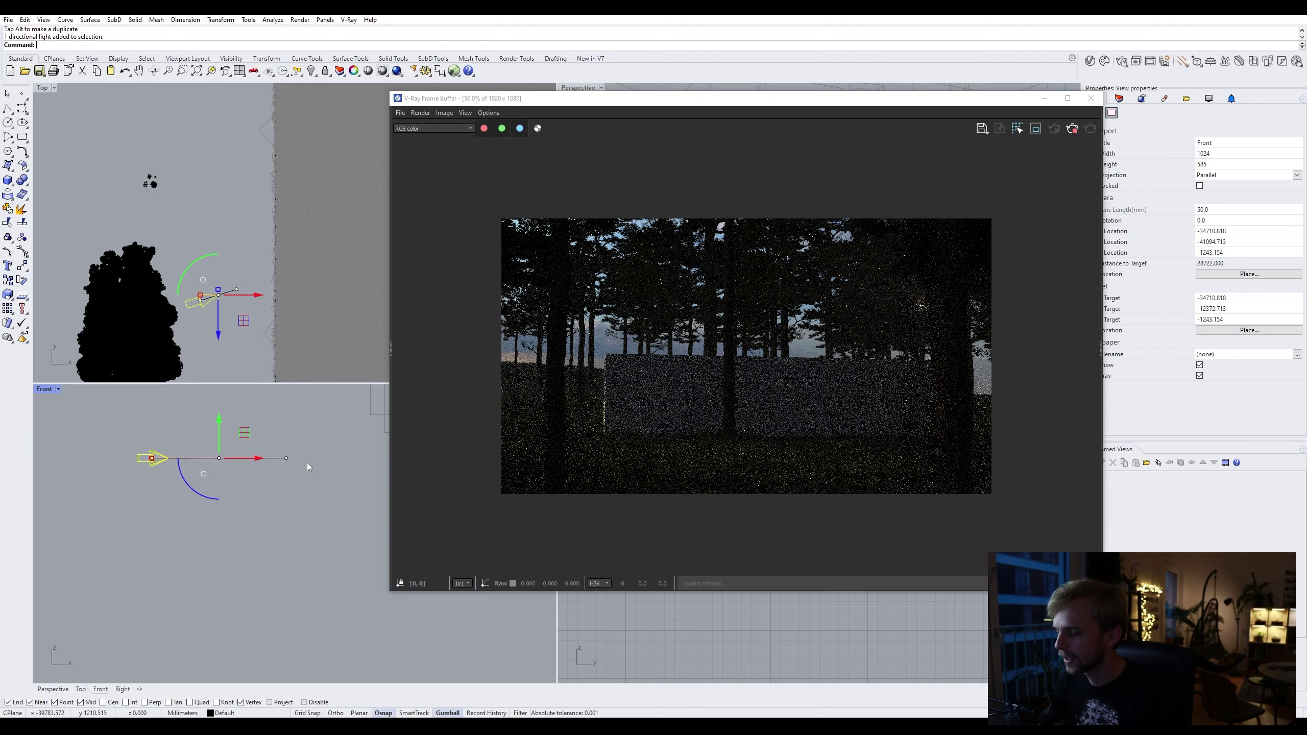
drag(282, 433, 315, 482)
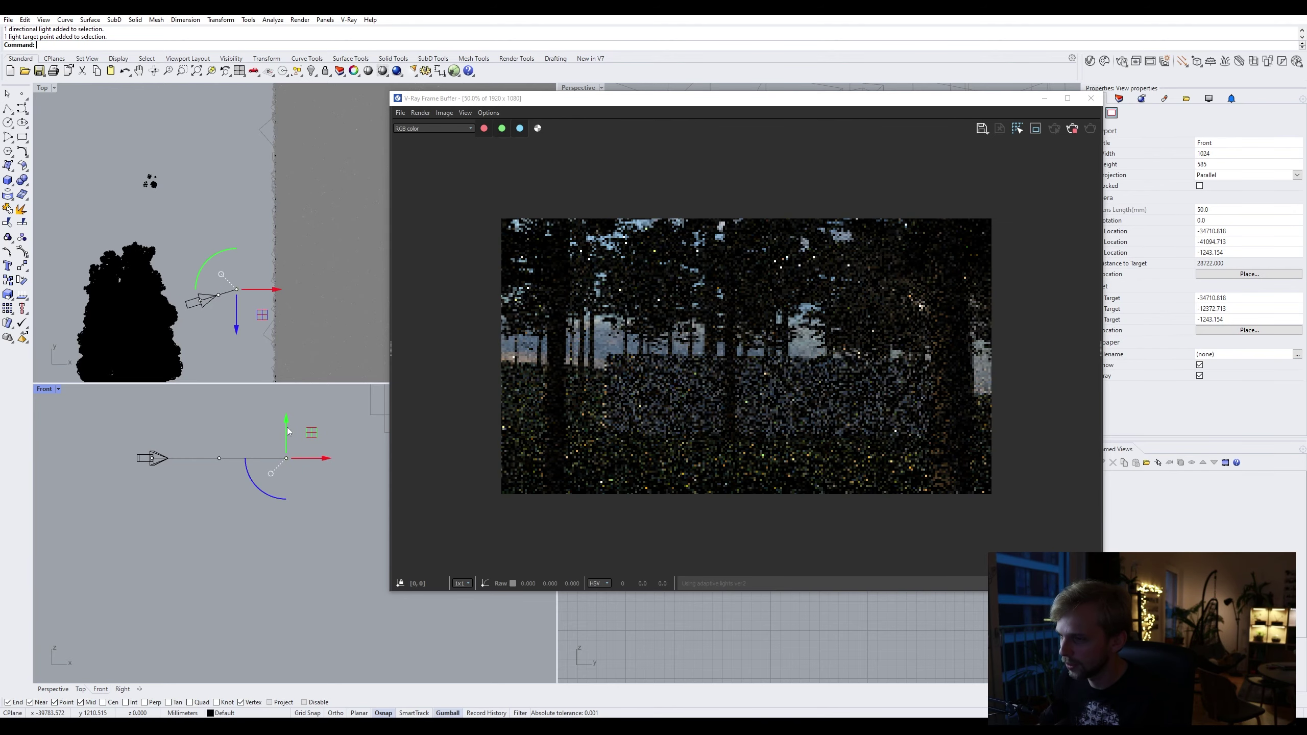
drag(288, 431, 255, 522)
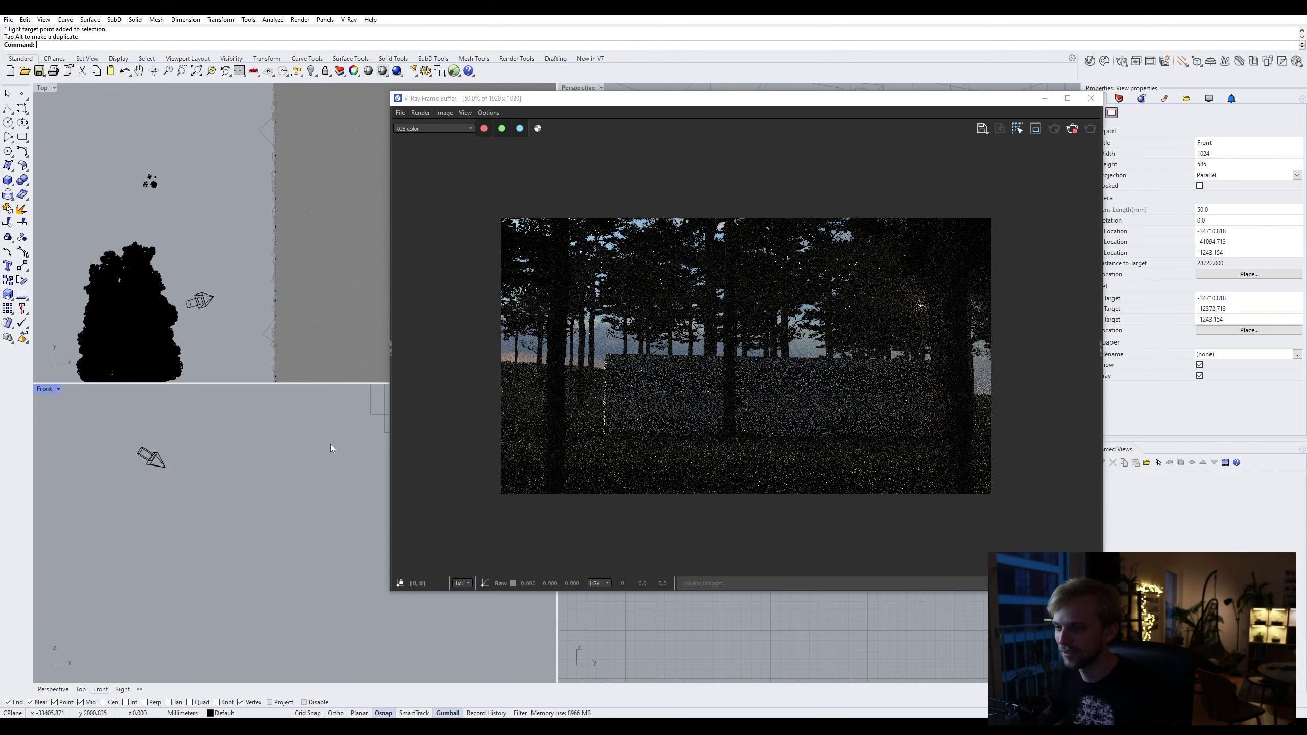
click(162, 455)
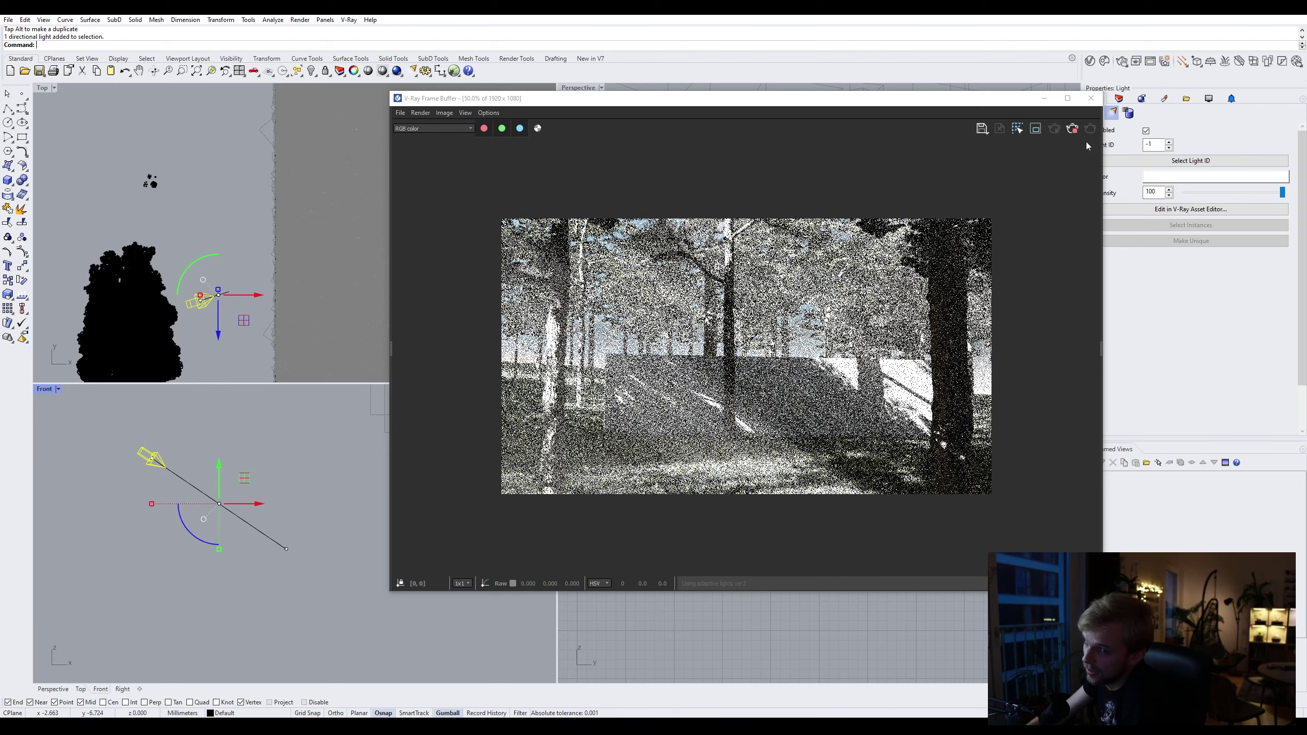
Step: In the Directional Light's options, turn off Affect Diffuse, Affect Specular and Shadows
click(1090, 60)
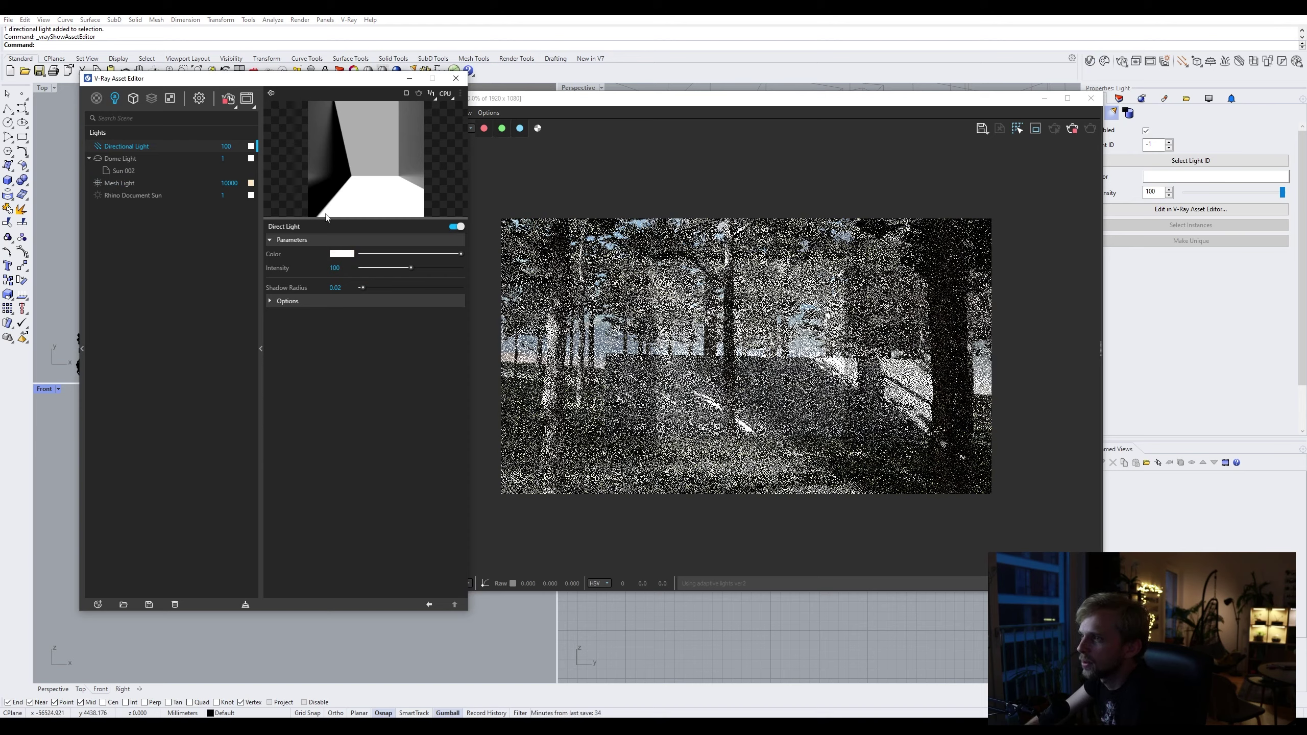
click(290, 303)
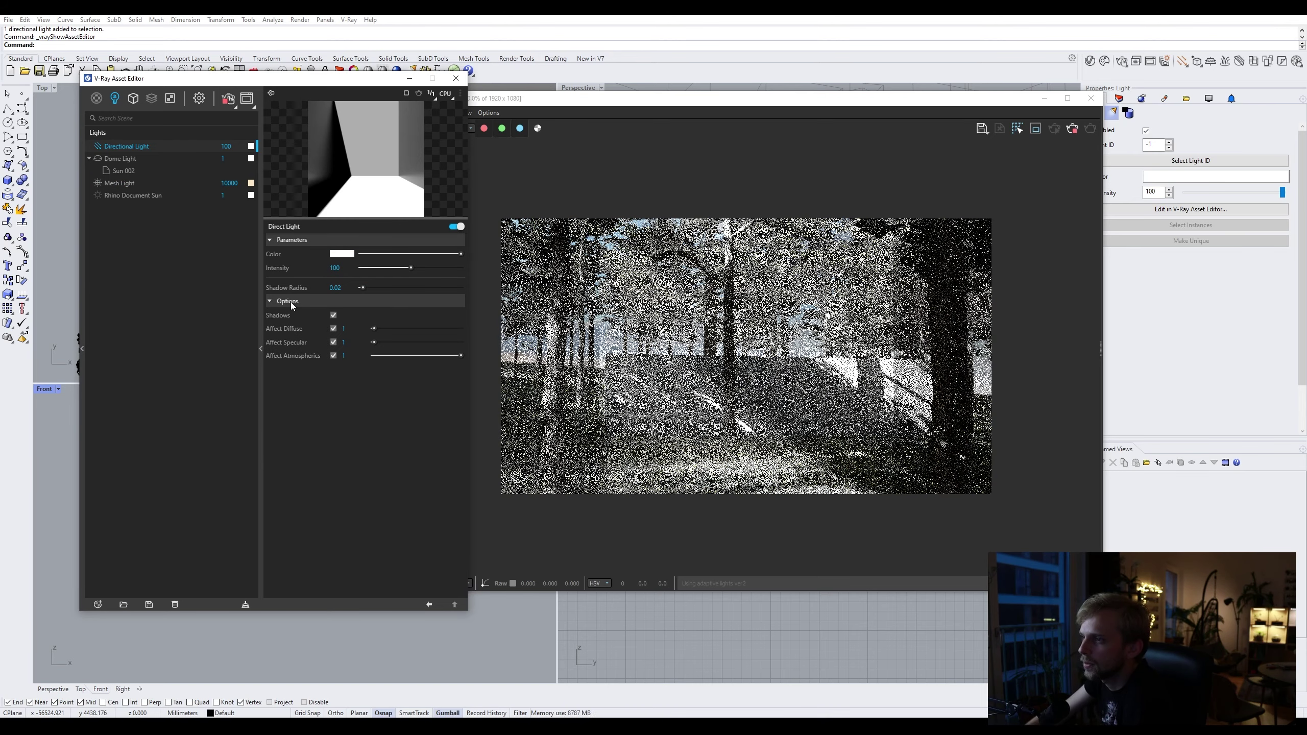
click(333, 329)
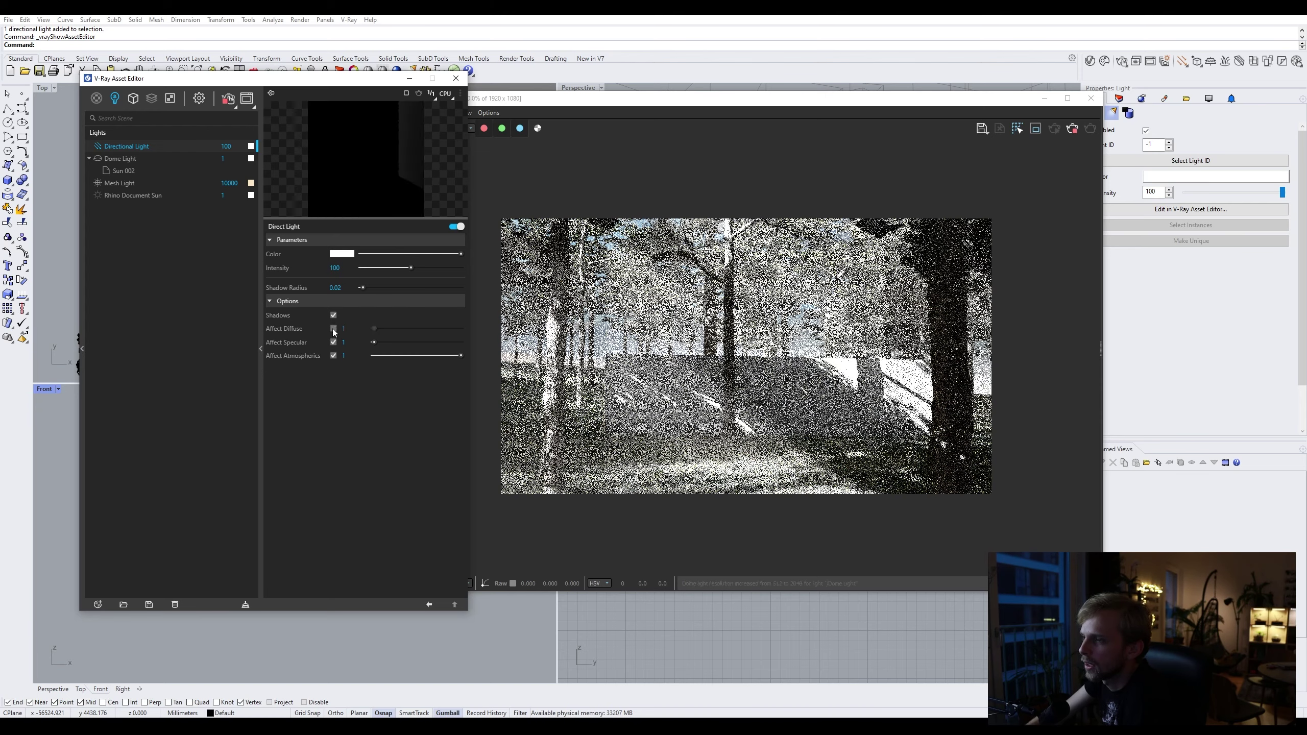
click(334, 343)
click(333, 316)
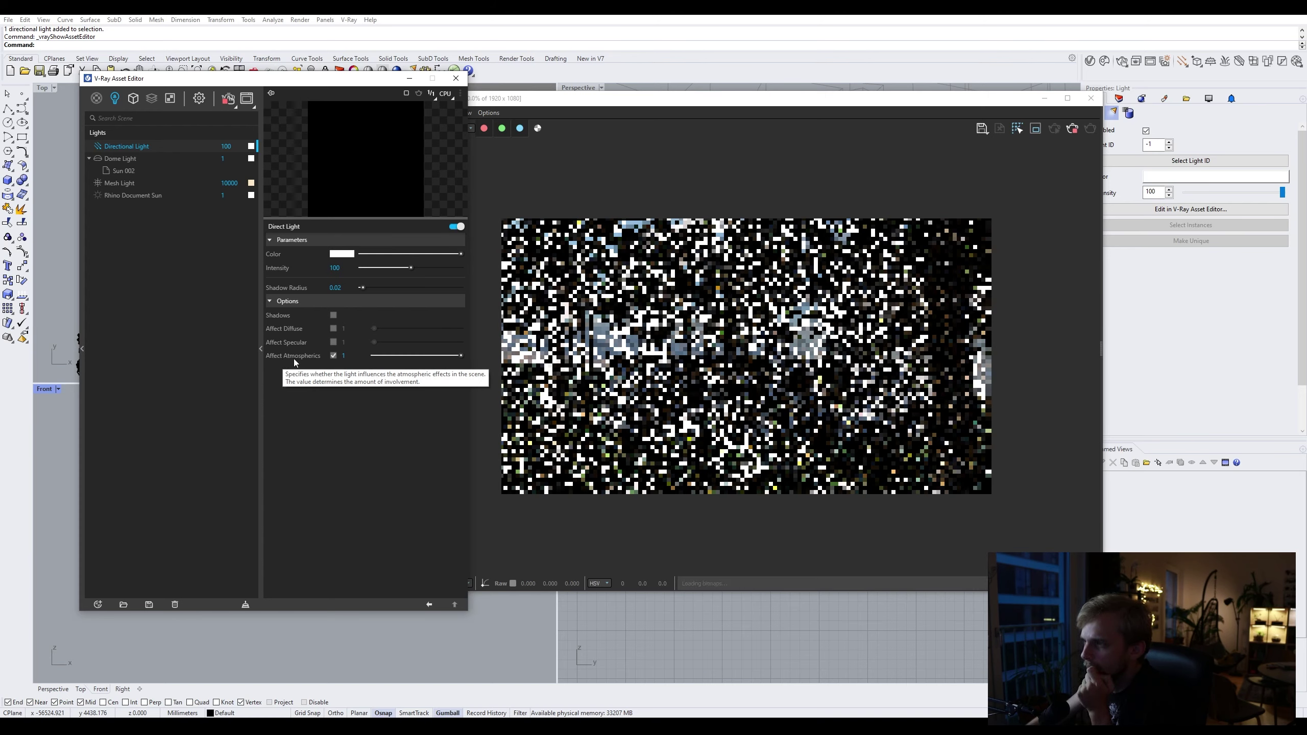
Step: Set the Directional Light's Affect Atmospherics to 100 and its Intensity to 1
click(343, 356)
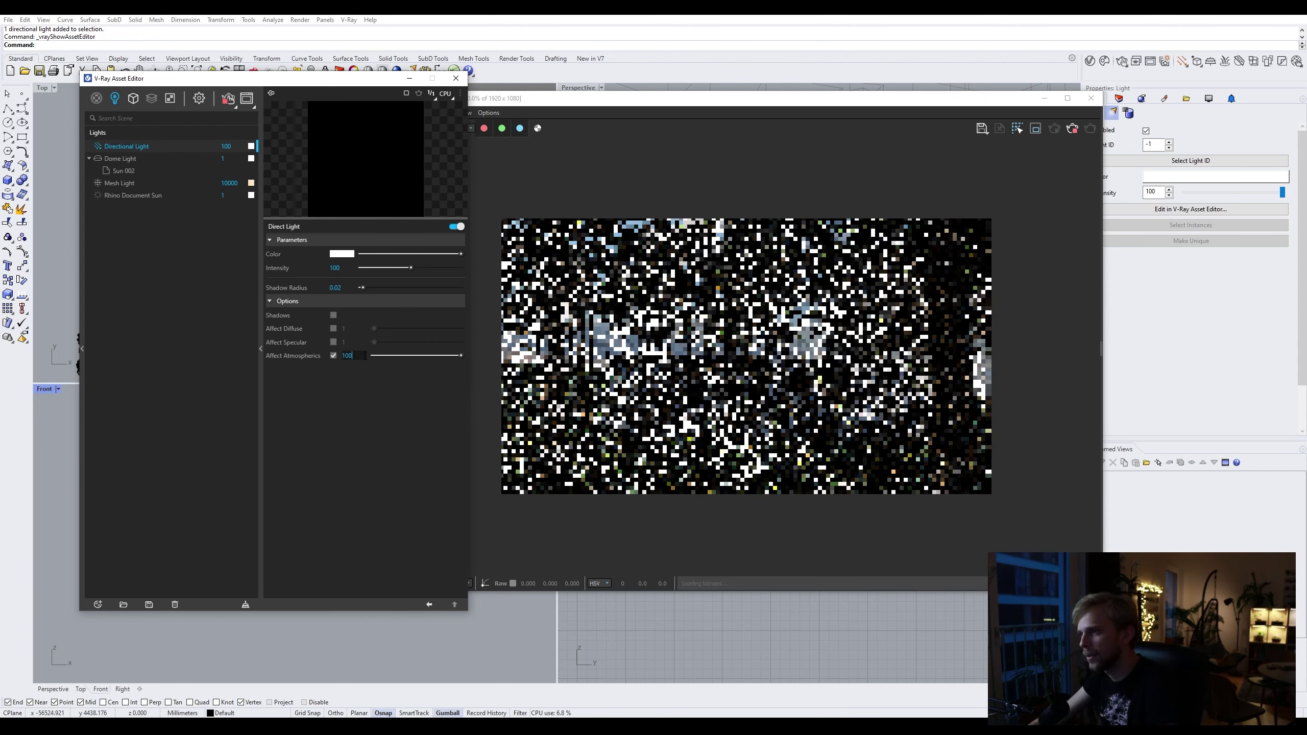
text(00)
key(Return)
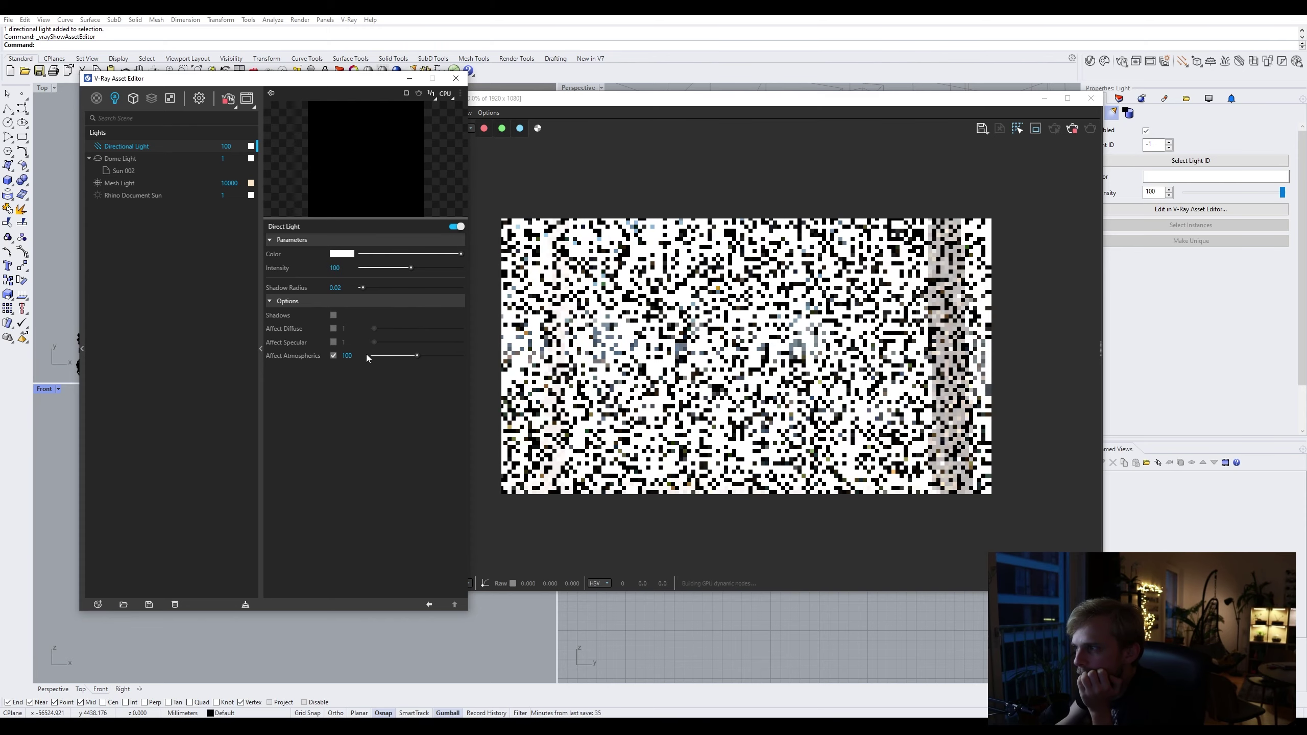
click(342, 267)
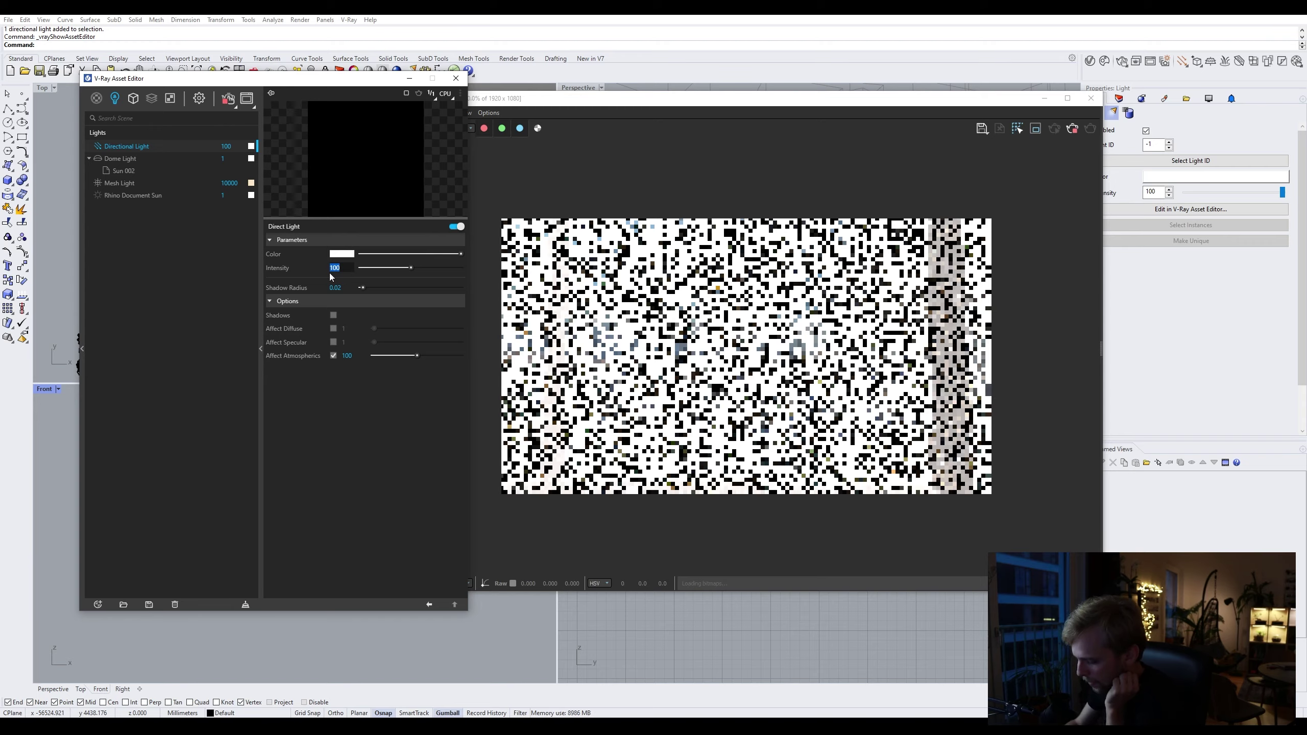
text(1)
key(Return)
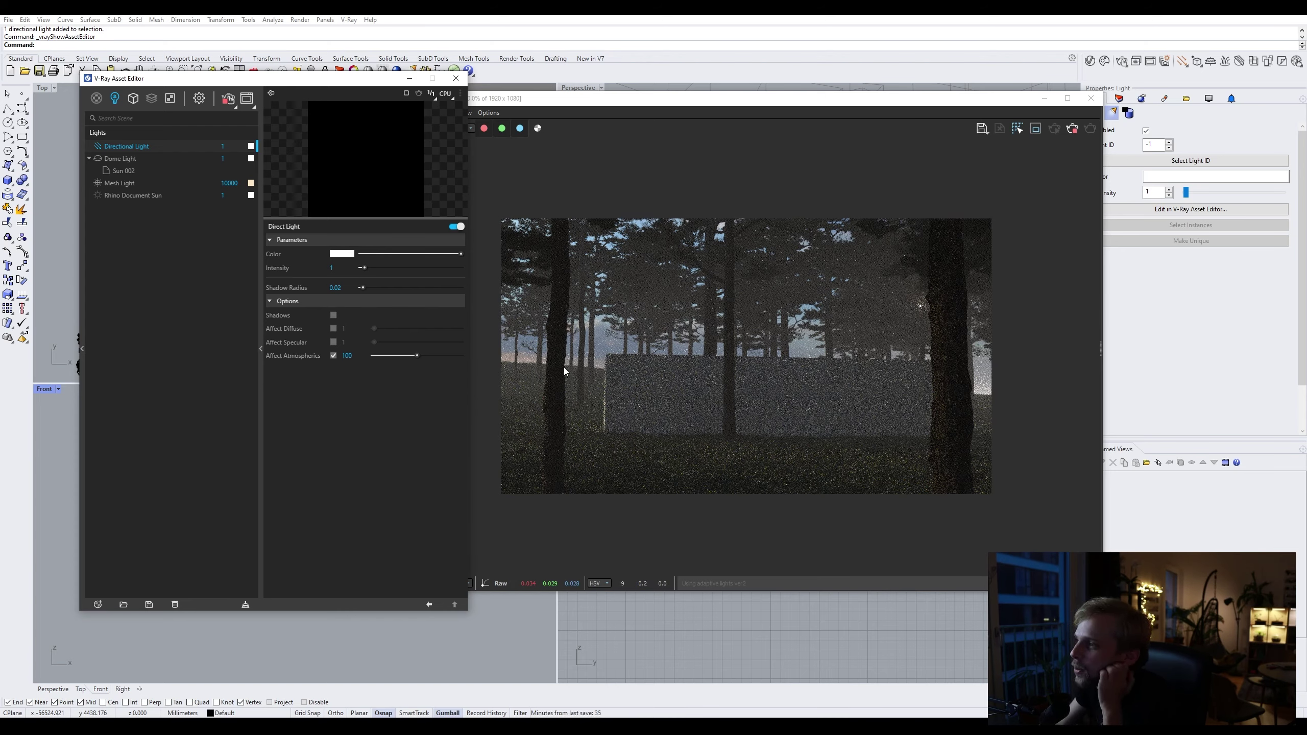
click(347, 356)
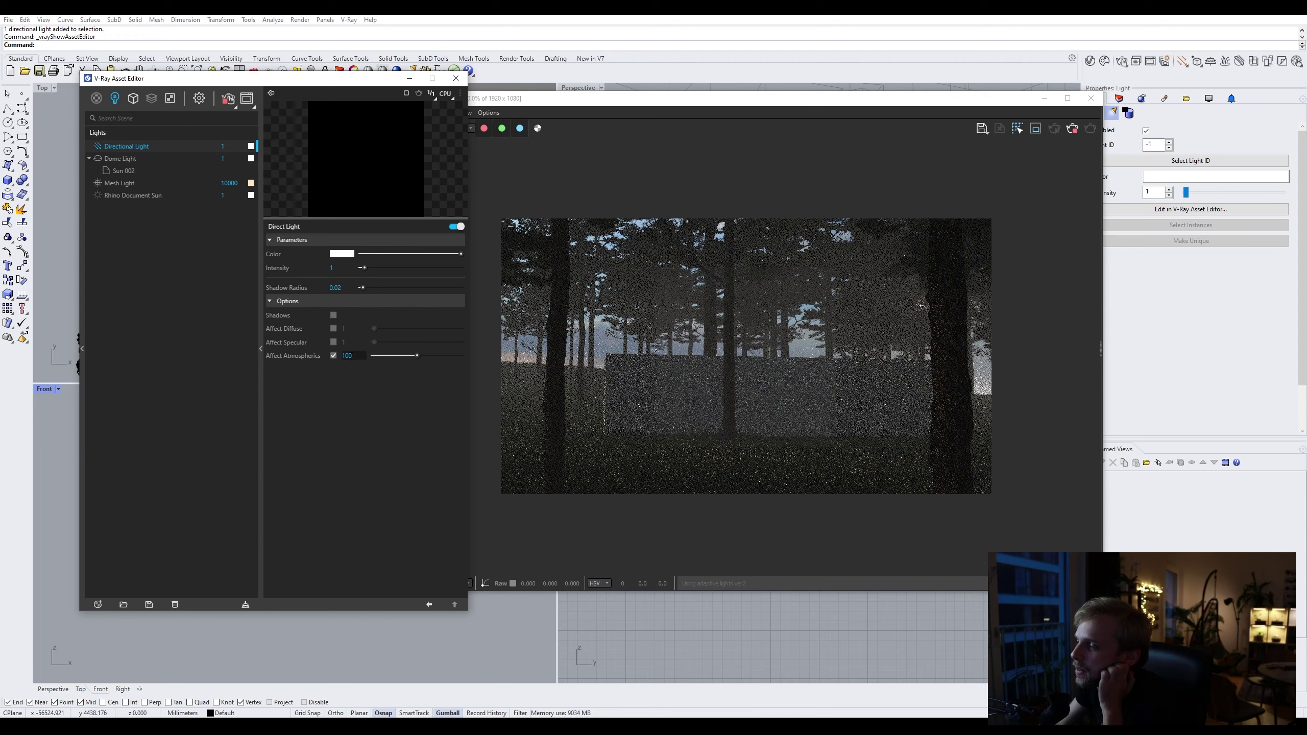
drag(350, 356, 341, 361)
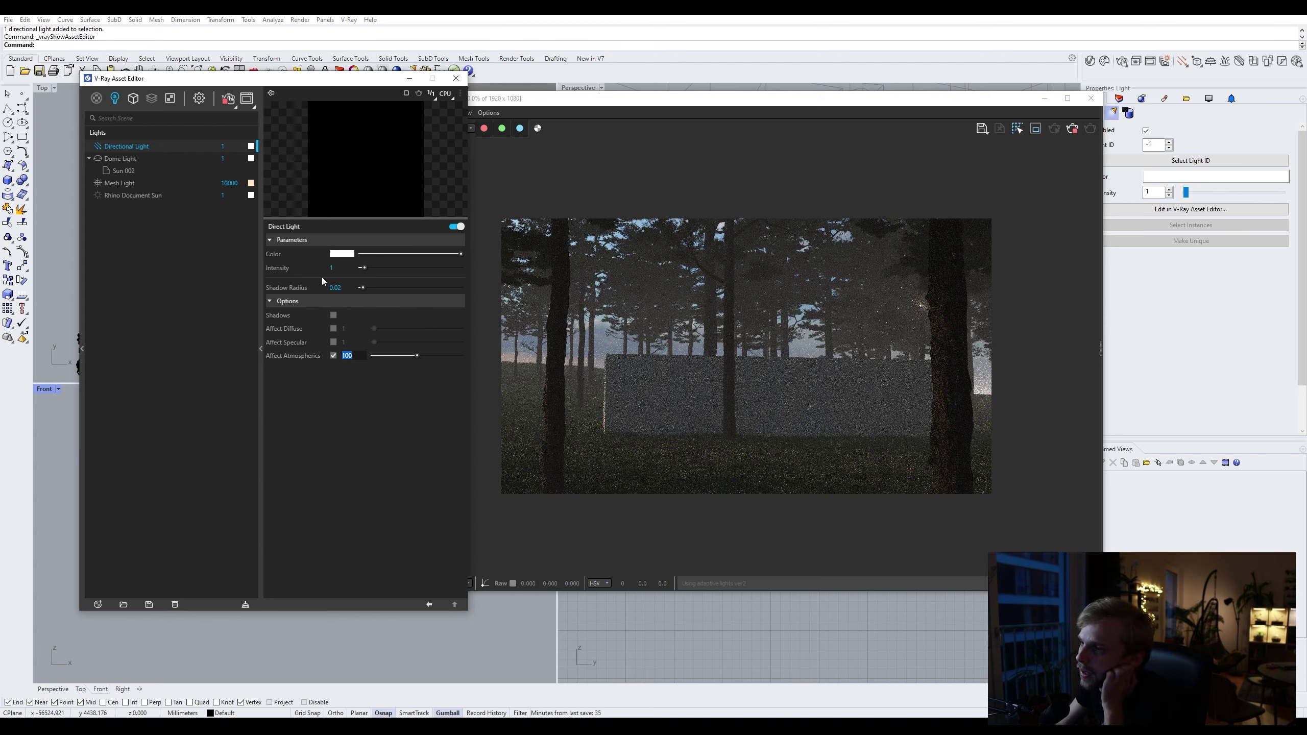
click(358, 366)
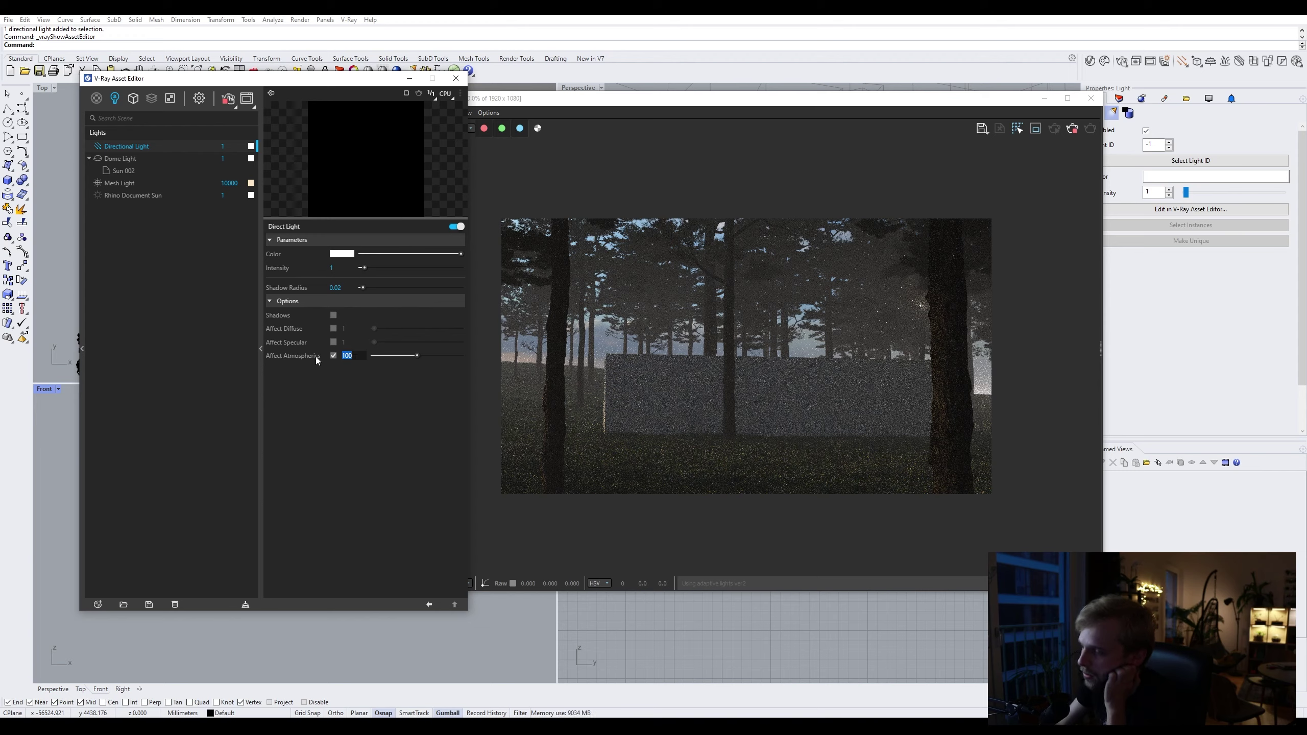
Step: Tint the directional light a light blue using the V-Ray Color Picker
click(341, 254)
click(269, 272)
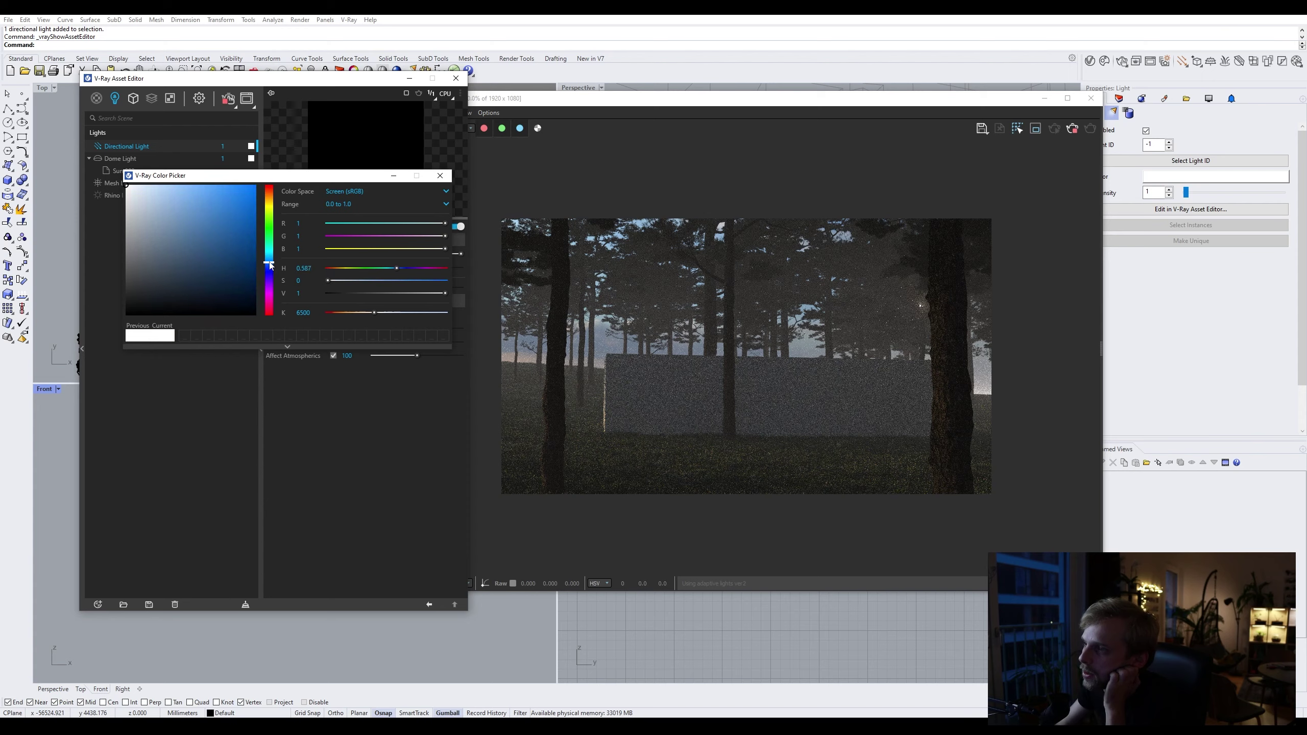
click(164, 192)
click(440, 175)
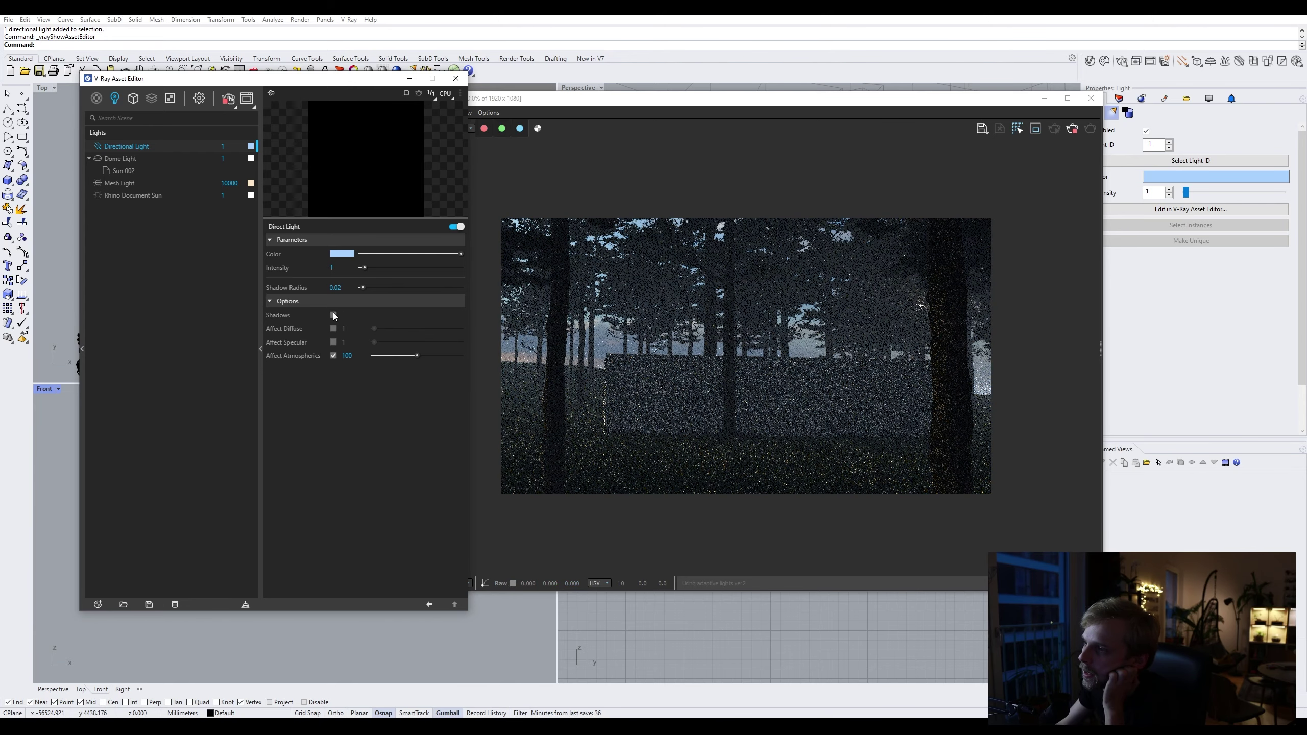
Step: Re-enable the light's shadows and raise its intensity to 100, then settle on 10
click(334, 315)
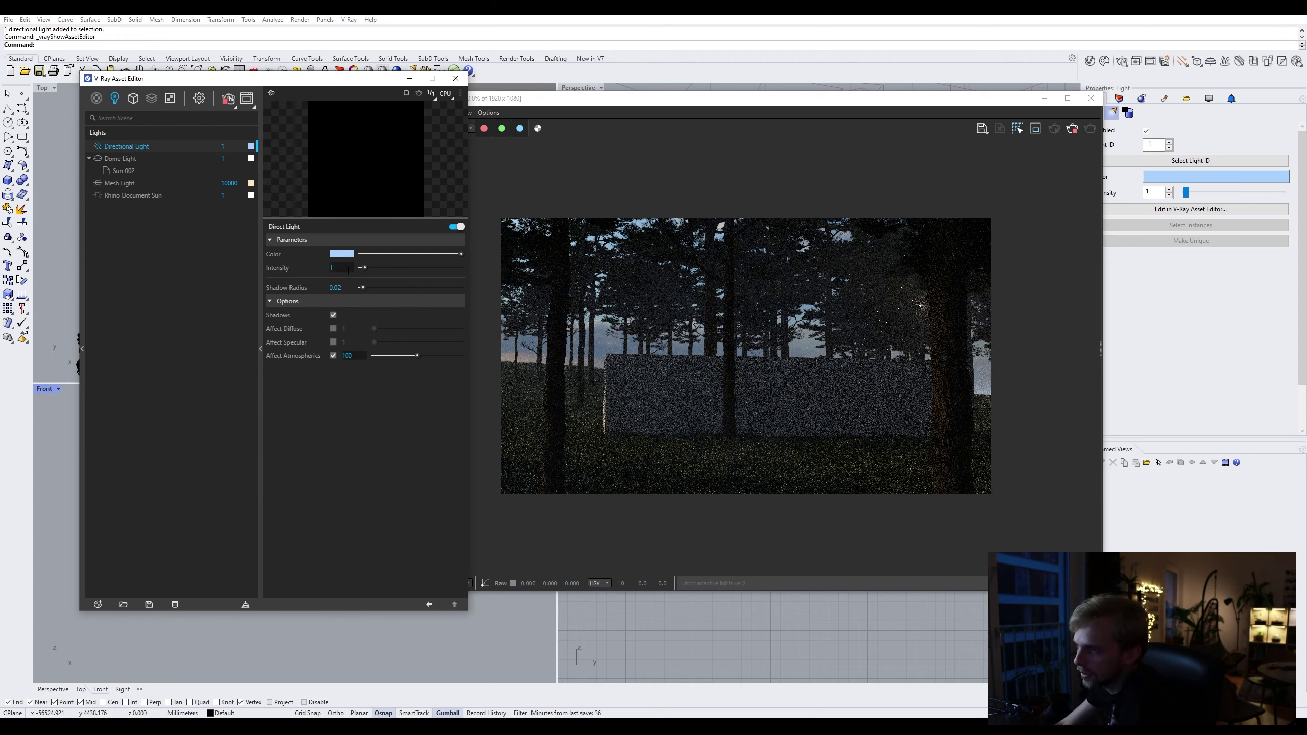
text(0)
key(Return)
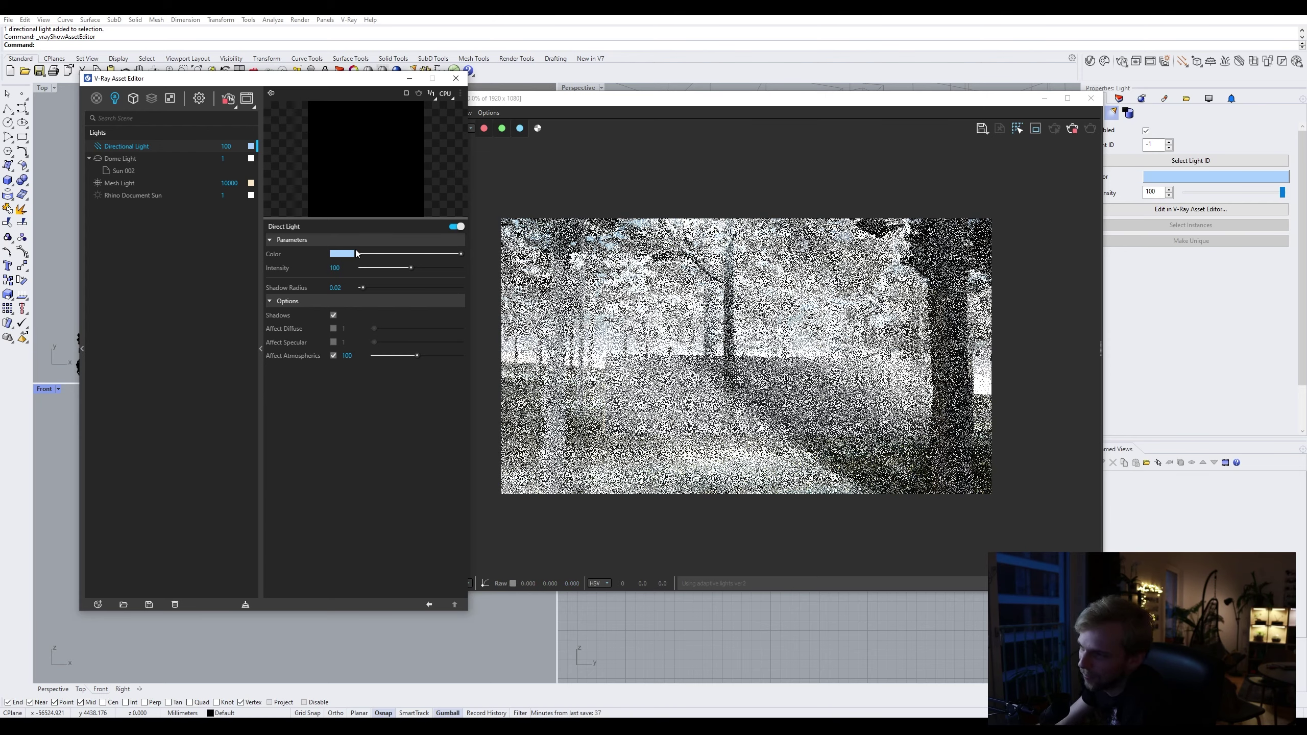
key(BackSpace)
key(Return)
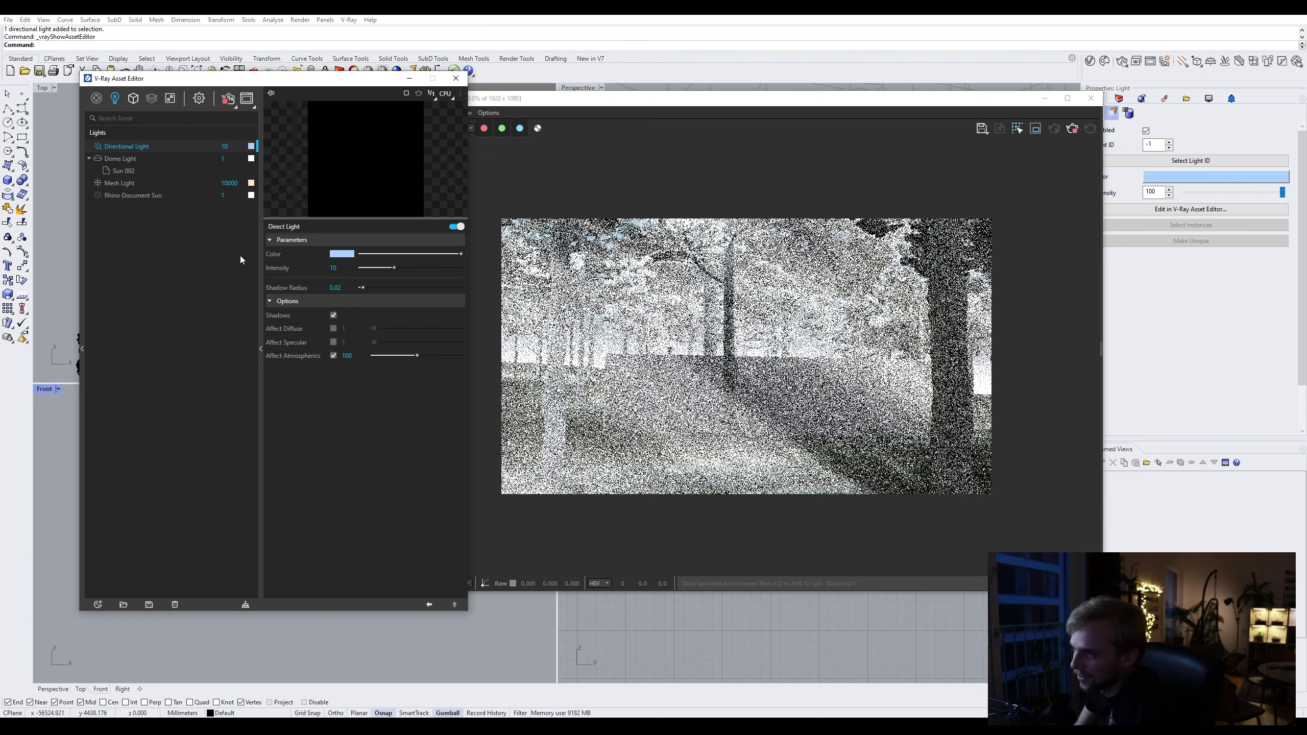